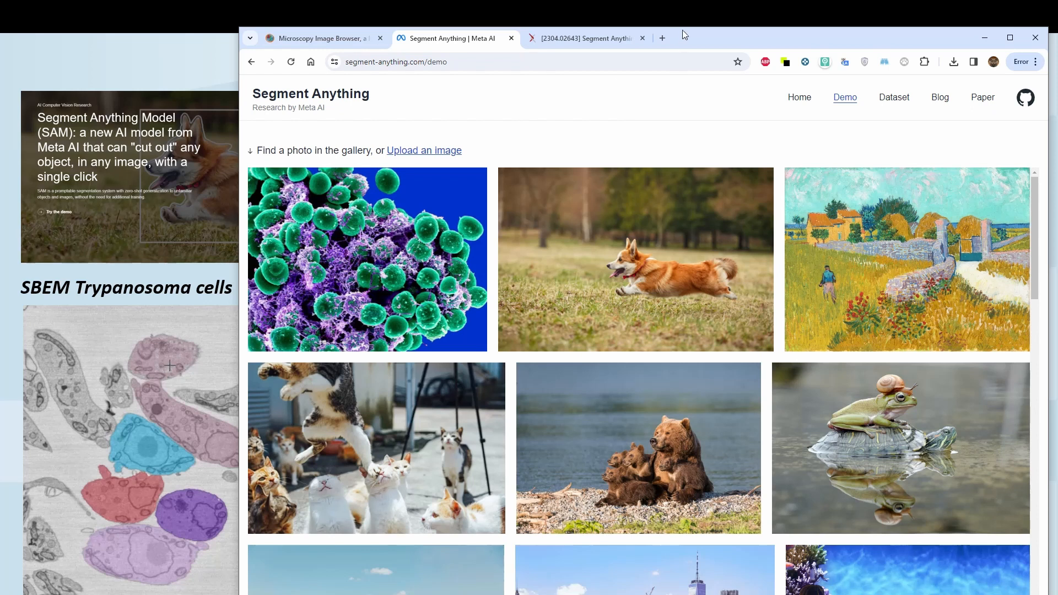
Look through the Segment Anything dataset and home pages, the project's GitHub repository and the arXiv paper
drag(693, 26, 655, 31)
click(846, 96)
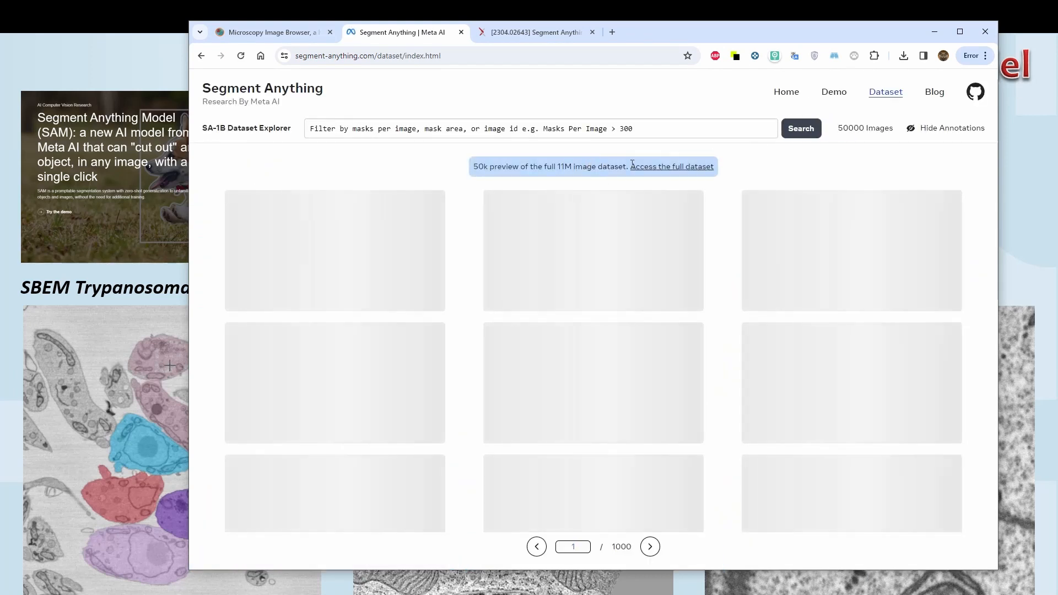
click(790, 102)
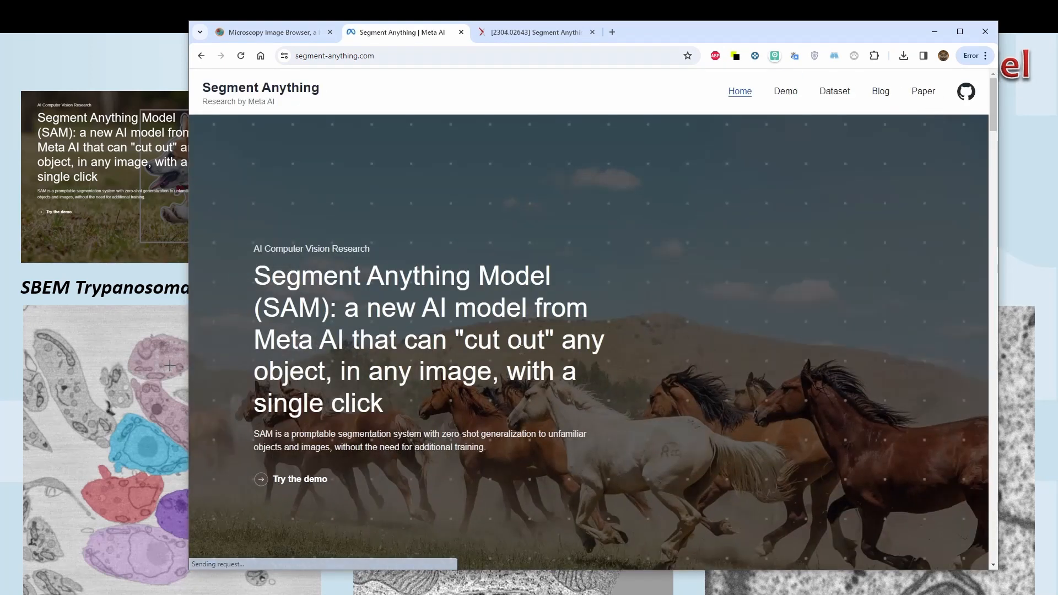
click(966, 92)
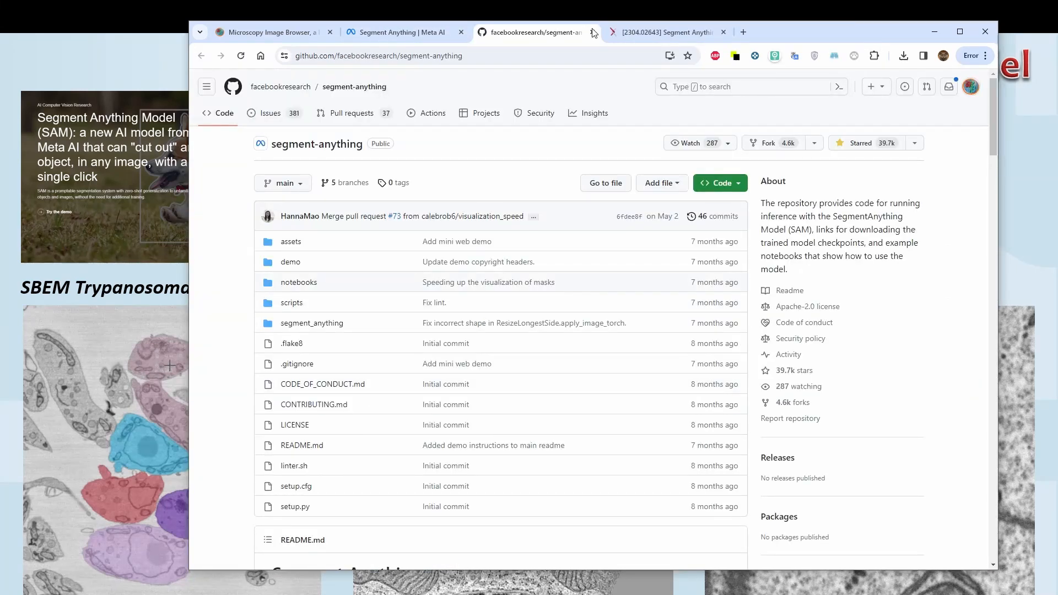
click(648, 35)
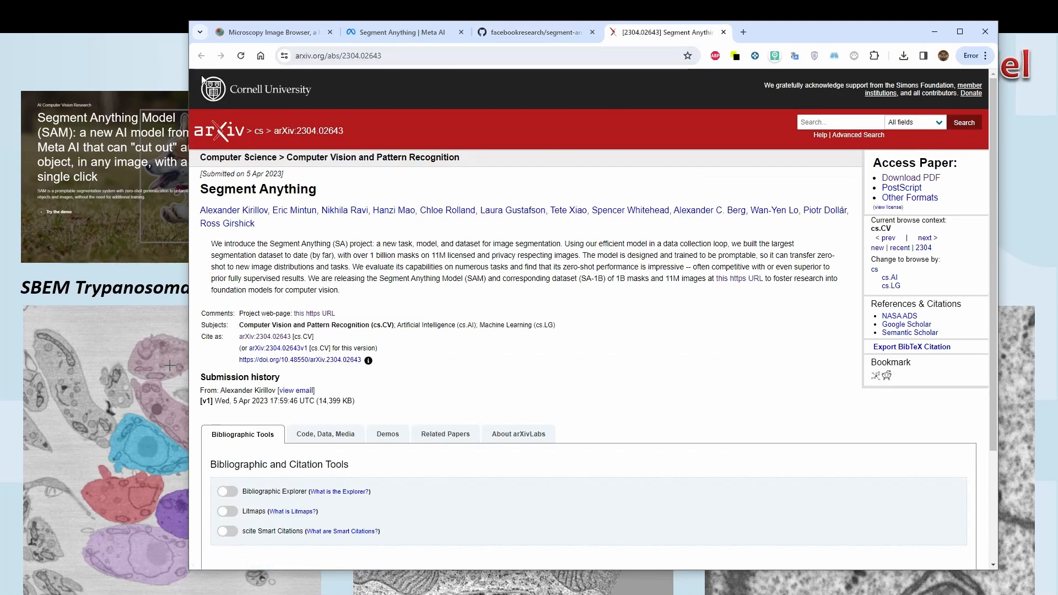
End the slideshow and show the segment-anything model instructions on the Microscopy Image Browser system requirements page
click(935, 32)
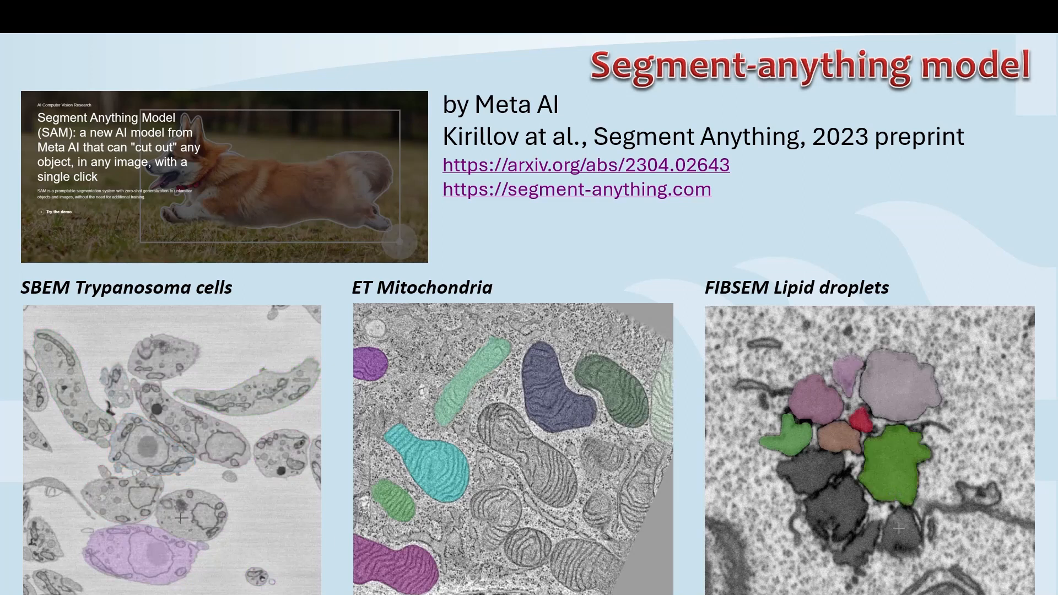
key(Escape)
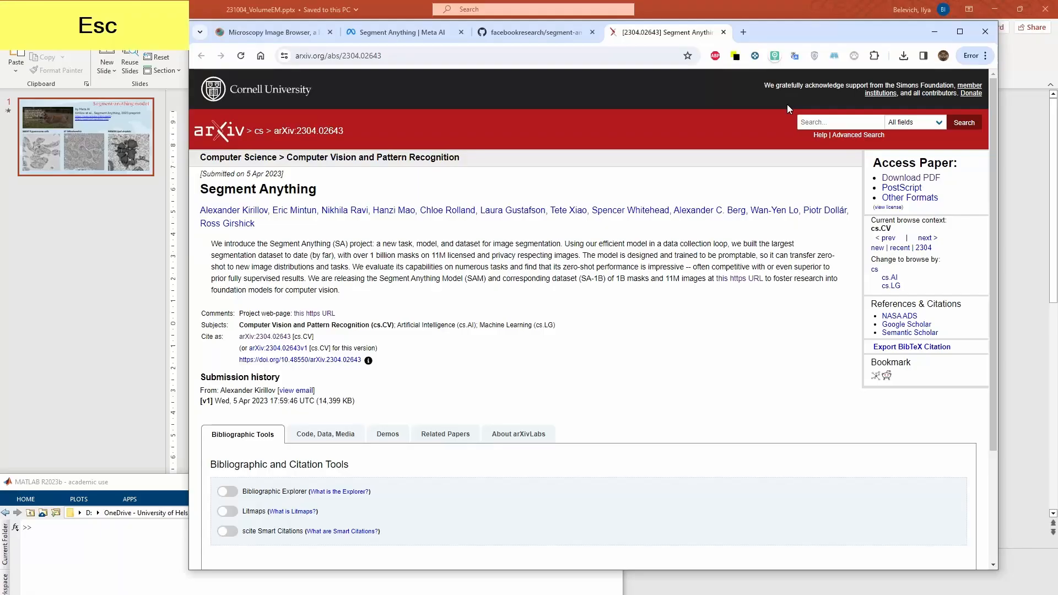
click(265, 38)
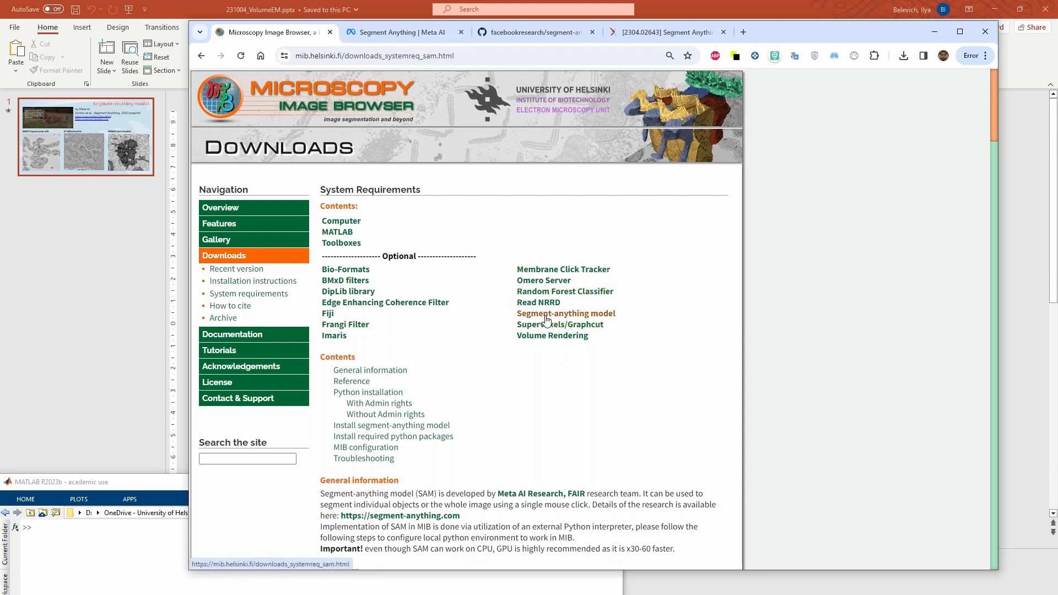
scroll(599, 417, down, 1)
scroll(599, 416, down, 4)
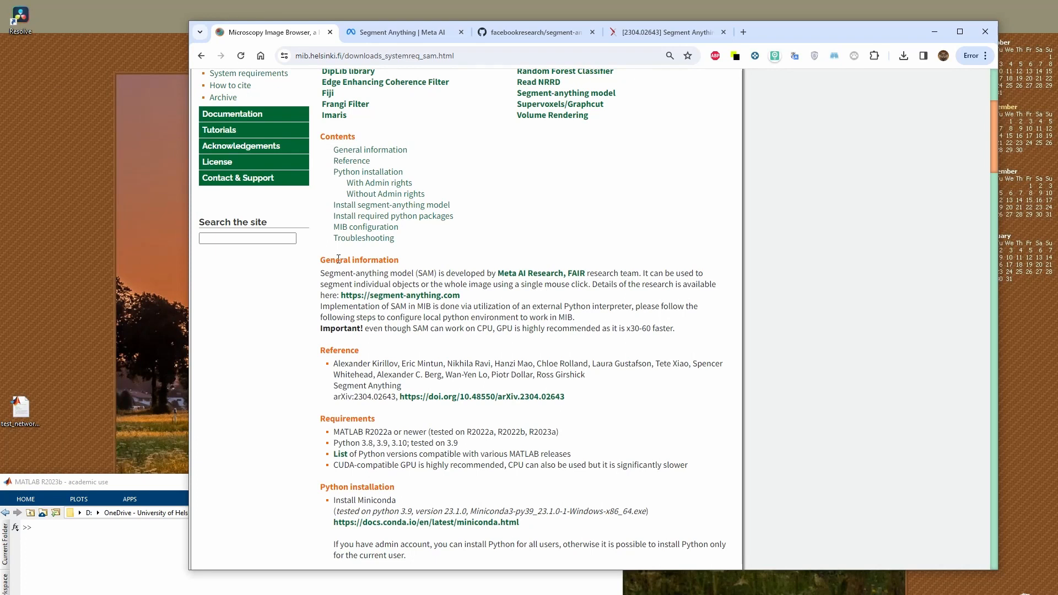
scroll(333, 379, down, 2)
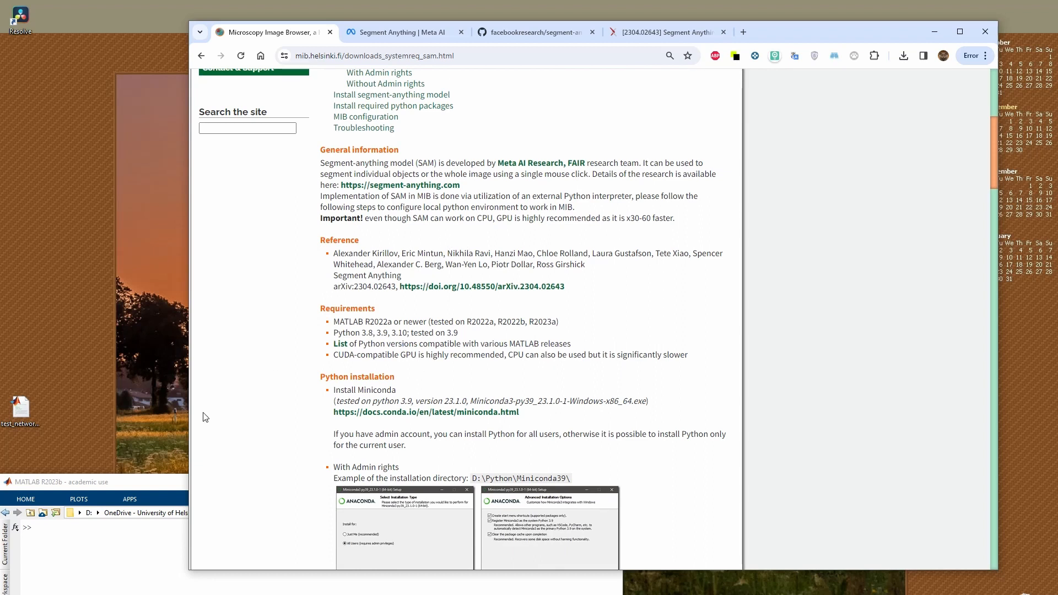
Examine the Requirements section for the supported MATLAB releases, Python versions and the CUDA-compatible GPU recommendation
drag(138, 483, 149, 429)
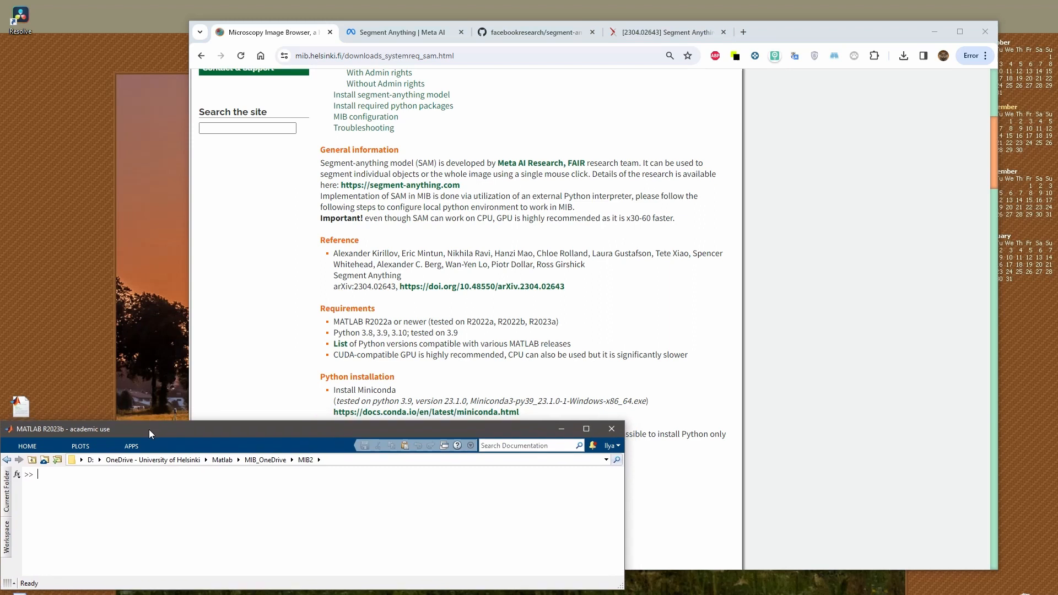
click(351, 191)
scroll(350, 192, up, 4)
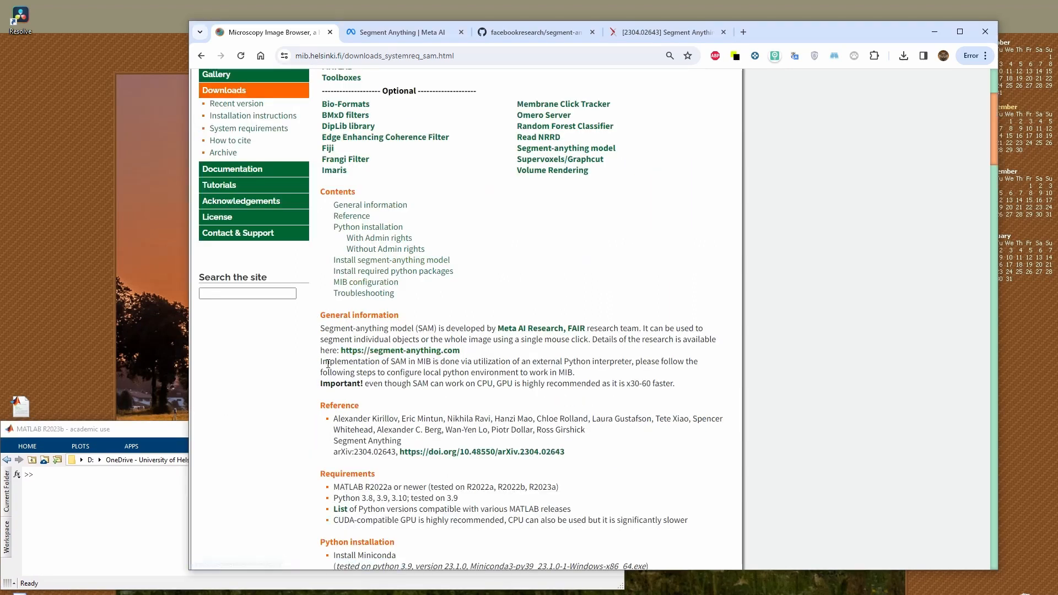
scroll(362, 347, down, 3)
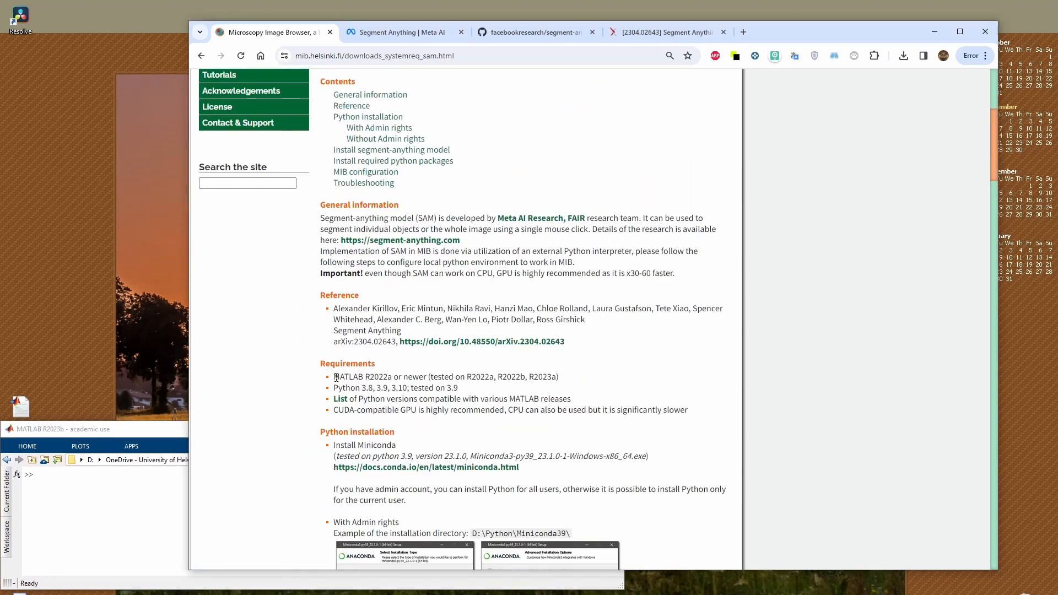
drag(336, 377, 566, 379)
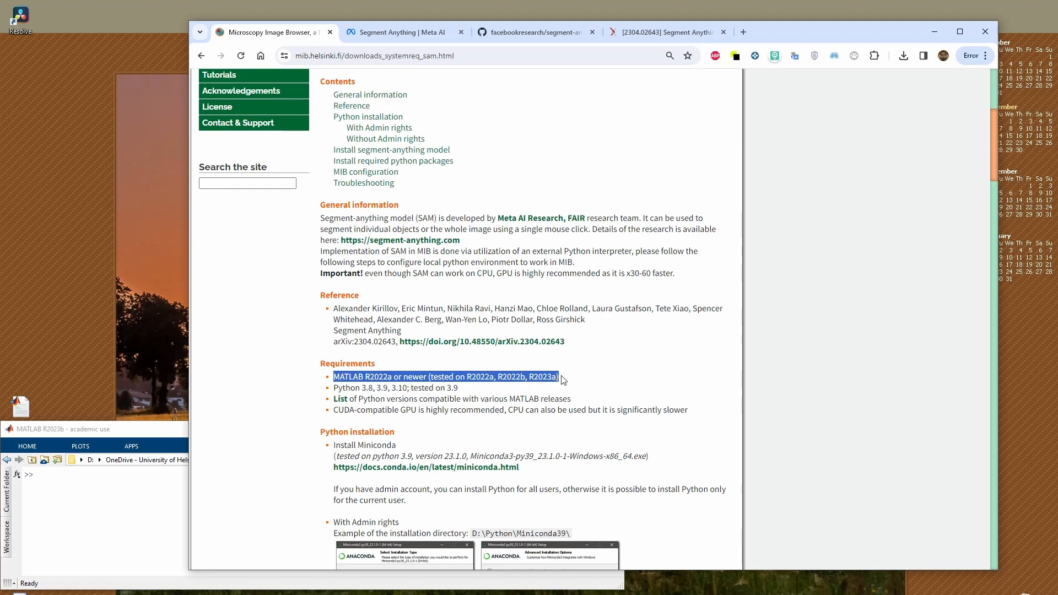
click(448, 402)
drag(341, 382, 400, 389)
double_click(378, 377)
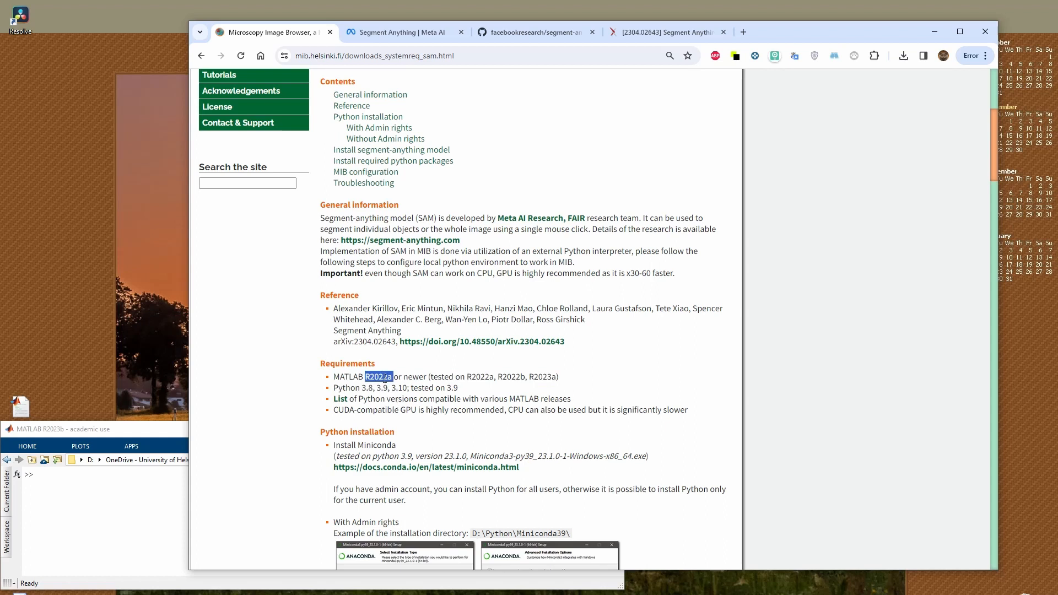
drag(334, 388, 469, 390)
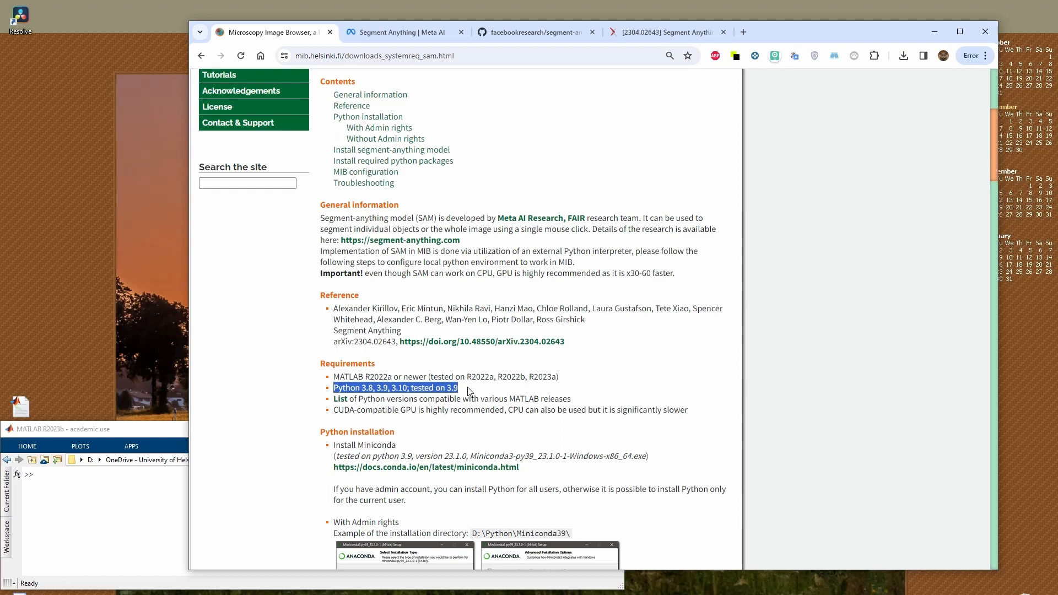
click(467, 387)
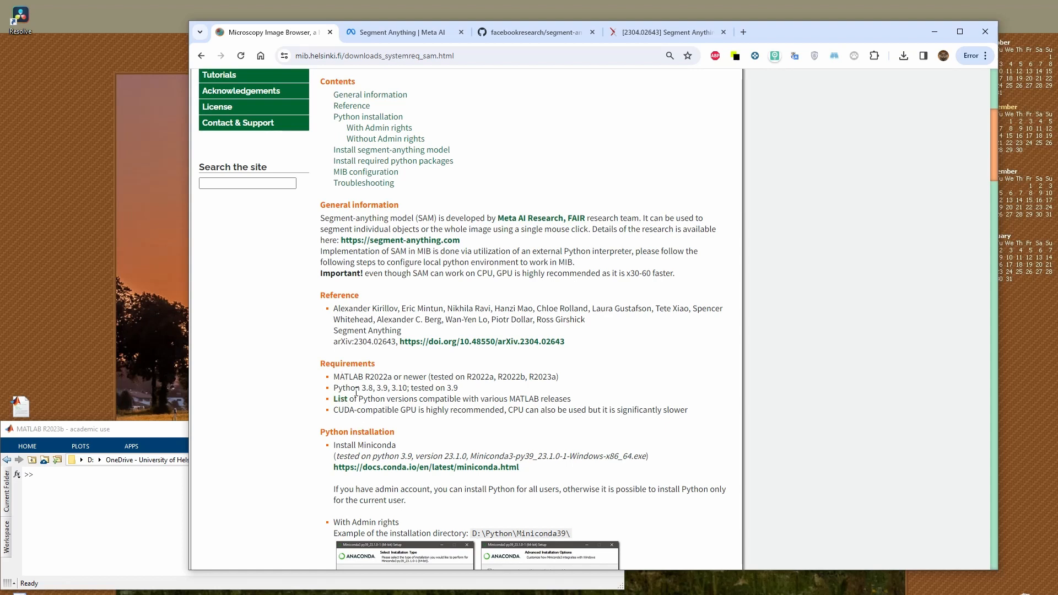
drag(359, 399, 417, 399)
drag(334, 410, 421, 411)
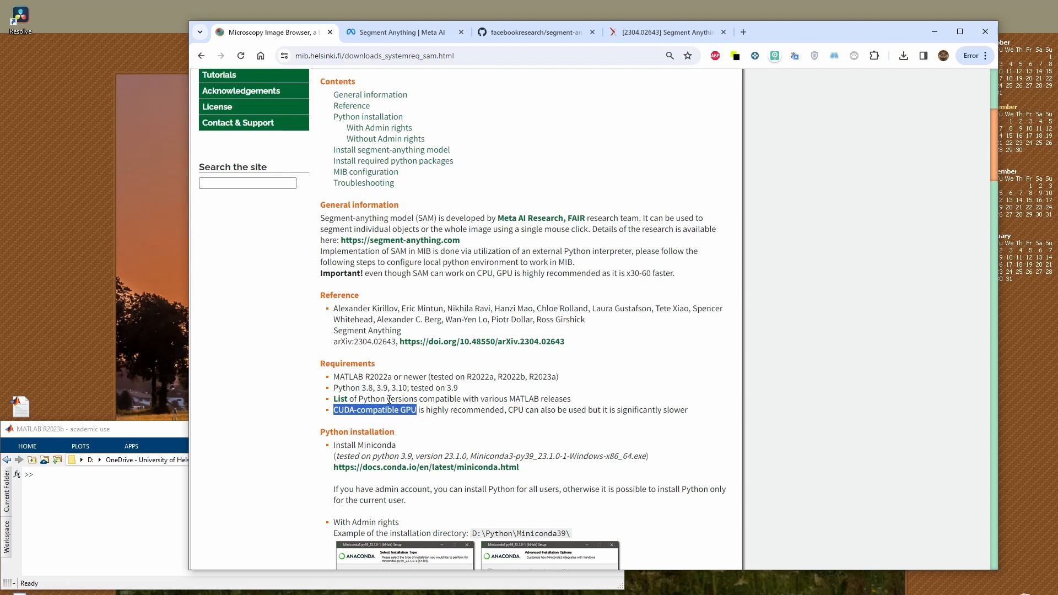
Review the Python installation section, focusing on the Install Miniconda instruction
scroll(381, 386, down, 3)
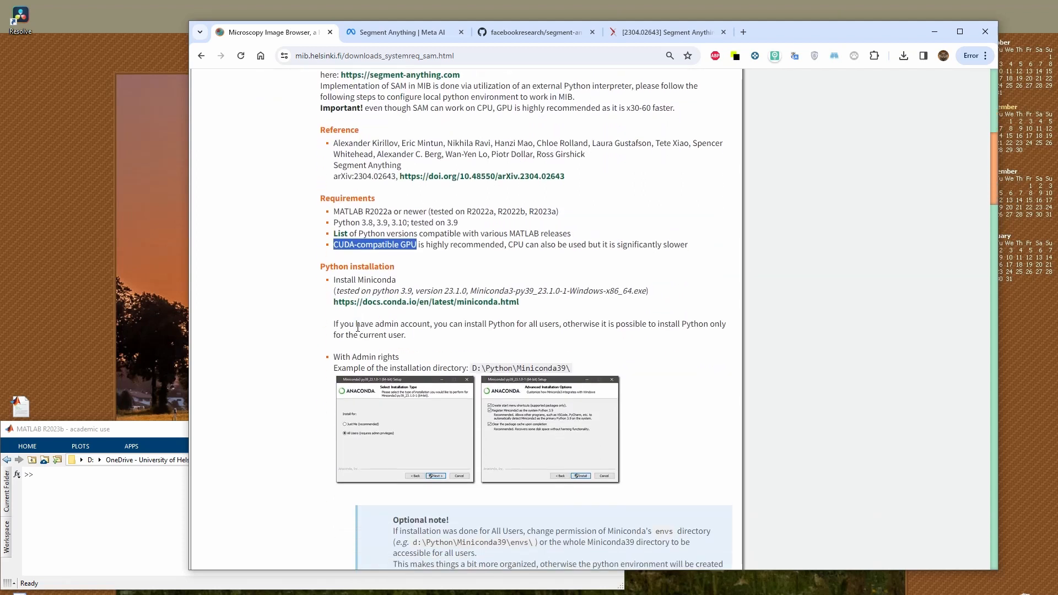
drag(320, 269, 395, 264)
click(415, 246)
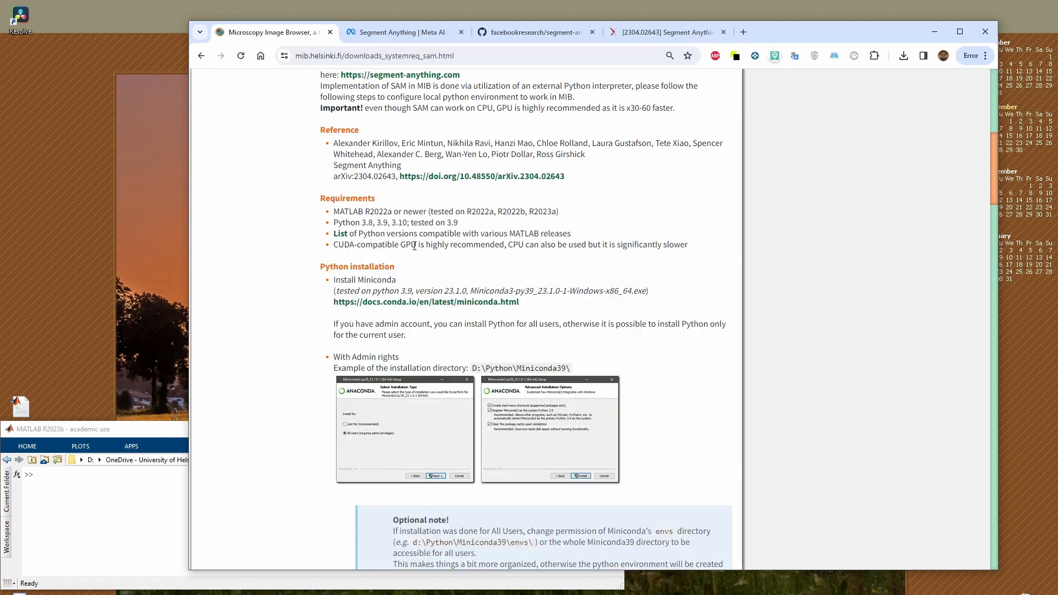
drag(335, 280, 398, 282)
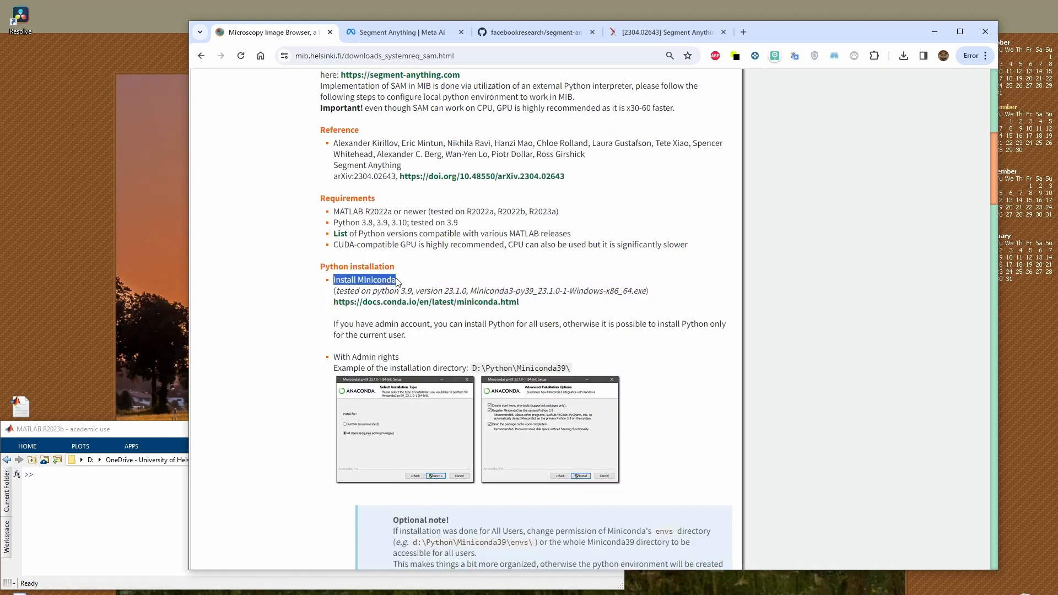
double_click(382, 280)
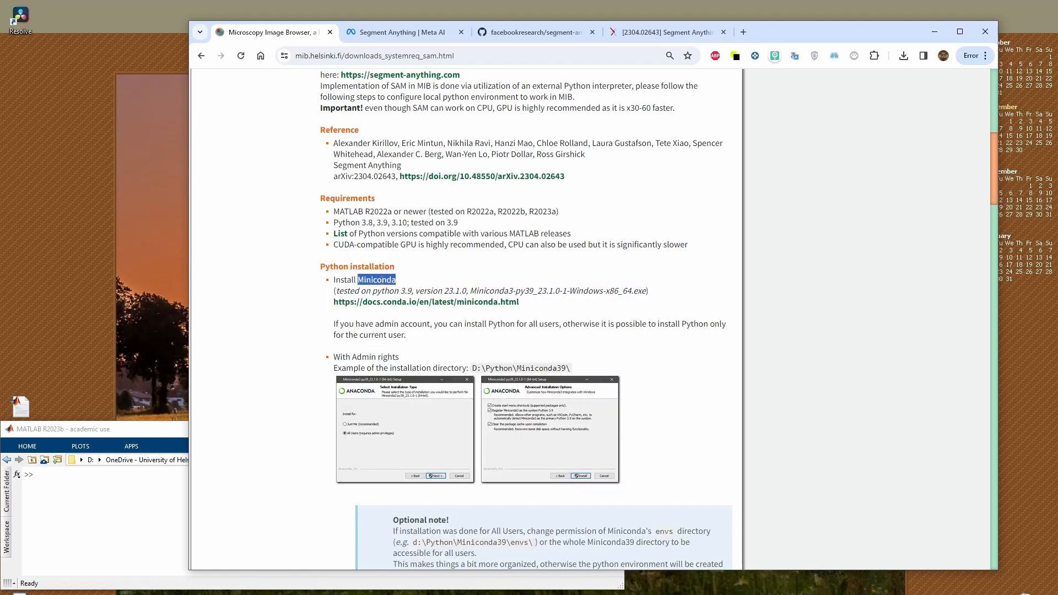
click(382, 283)
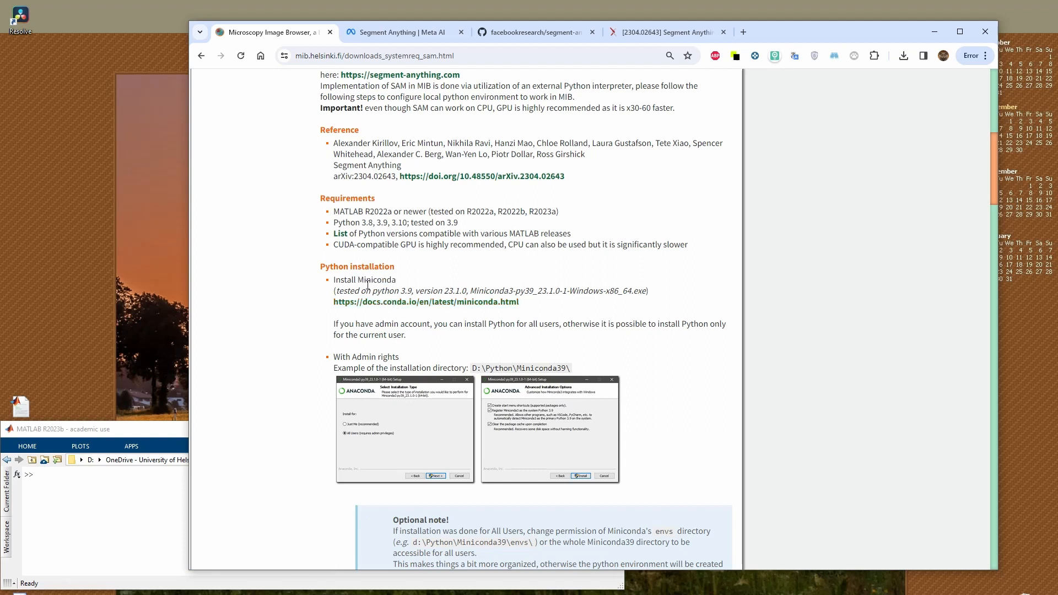
Open the linked Miniconda documentation in a new browser tab and go to its archive of Miniconda versions
right_click(375, 301)
click(409, 313)
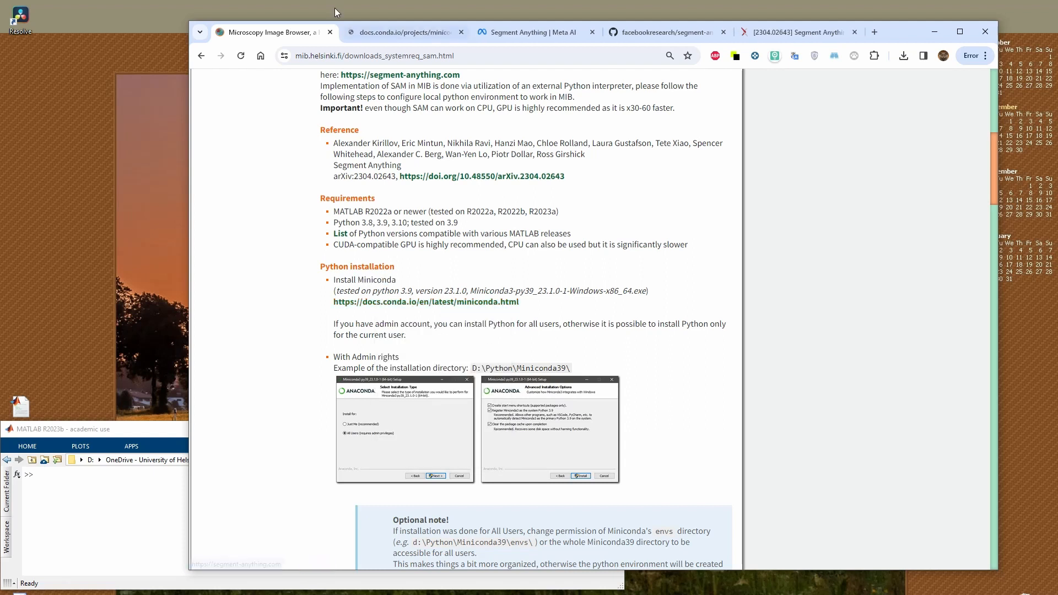
click(384, 22)
scroll(472, 246, down, 3)
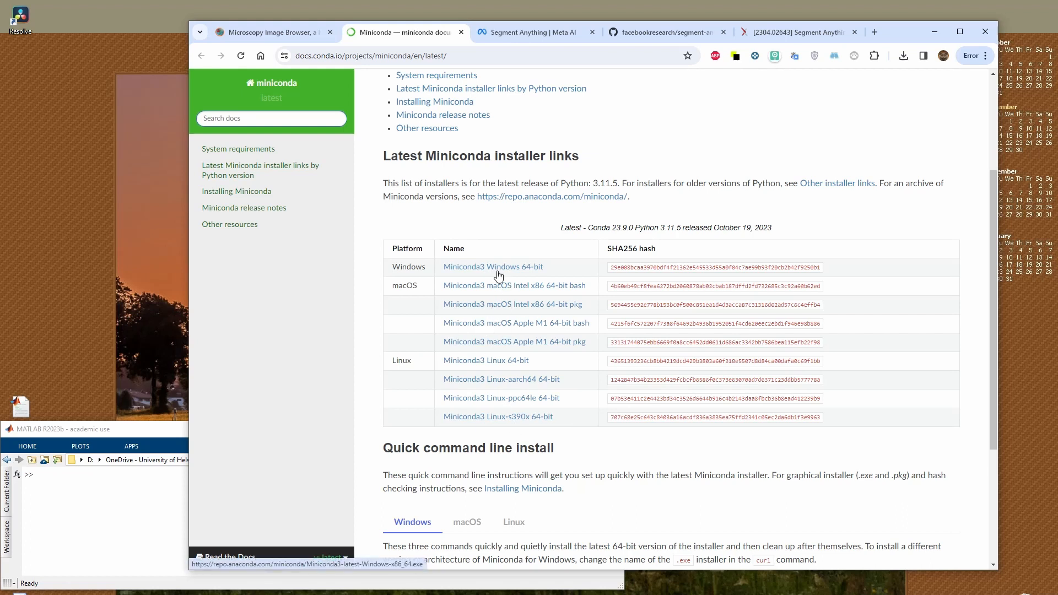
scroll(499, 275, down, 3)
scroll(422, 364, down, 1)
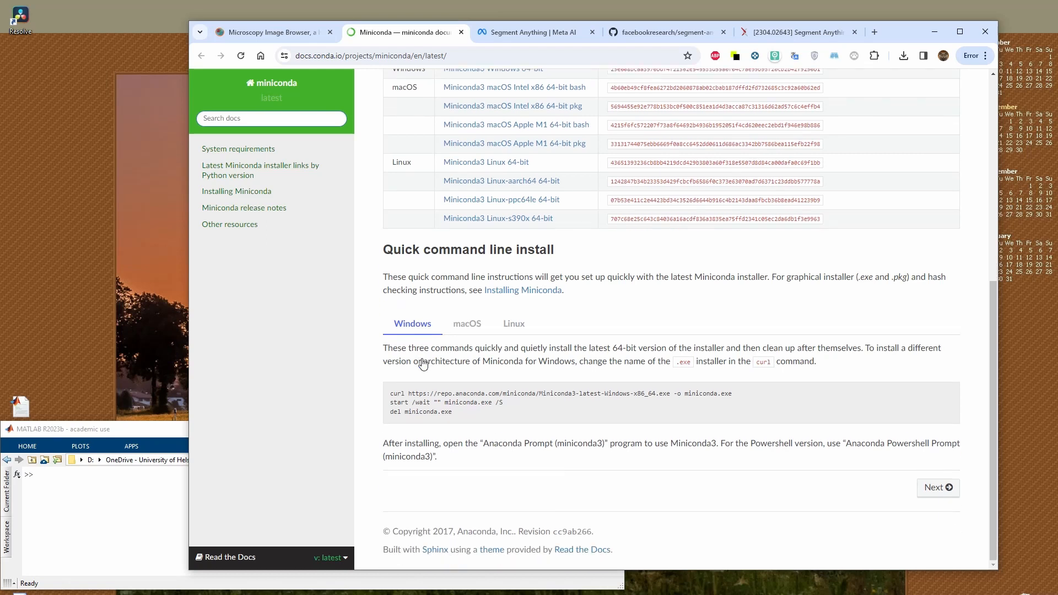
scroll(427, 365, up, 5)
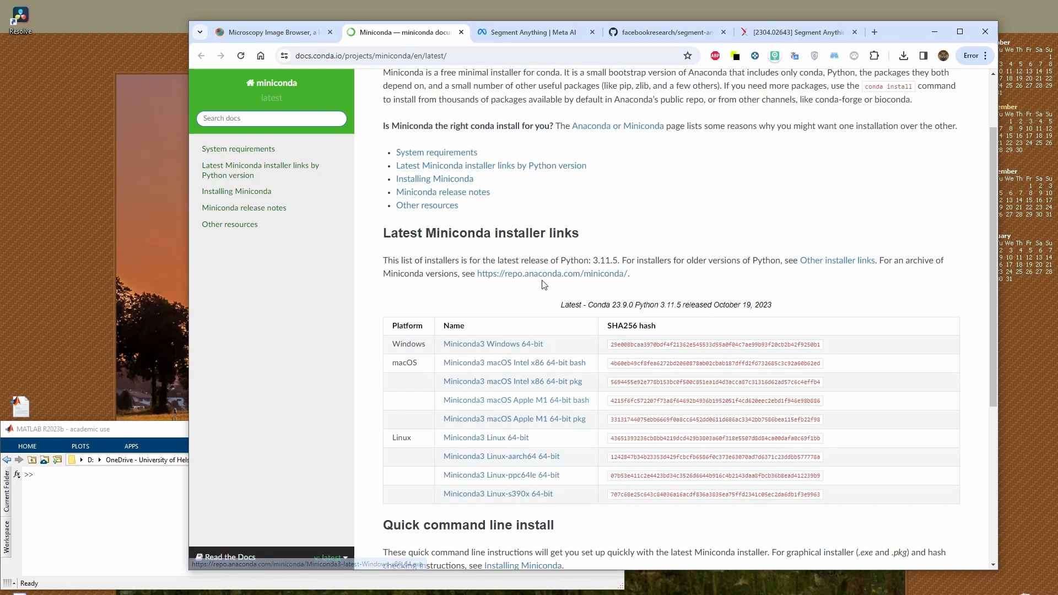
click(504, 275)
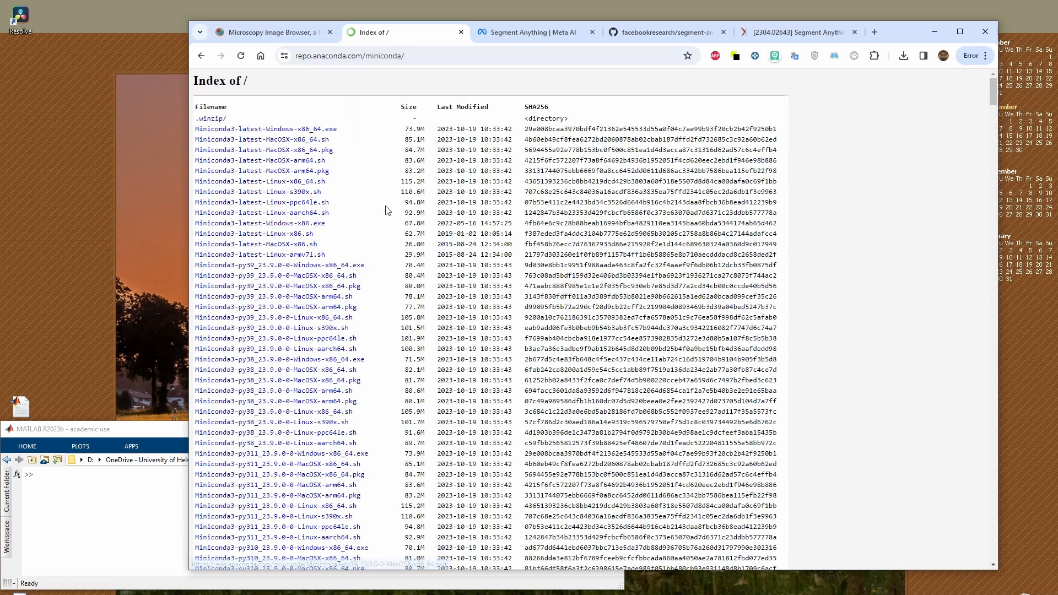
Search the archive for "39" and start downloading Miniconda3-py39_23.9.0-0-Windows-x86_64.exe
key(ctrl+f)
text(39)
key(Return)
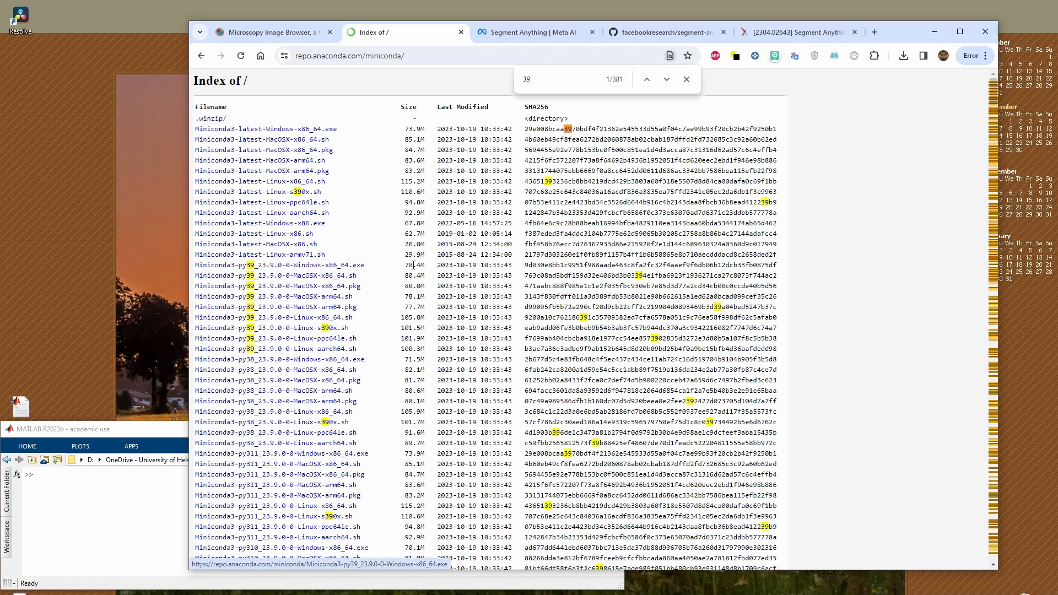
click(345, 266)
Create a folder named python in D:\temp, copy its path, and save the Miniconda installer in it
click(280, 72)
text(python)
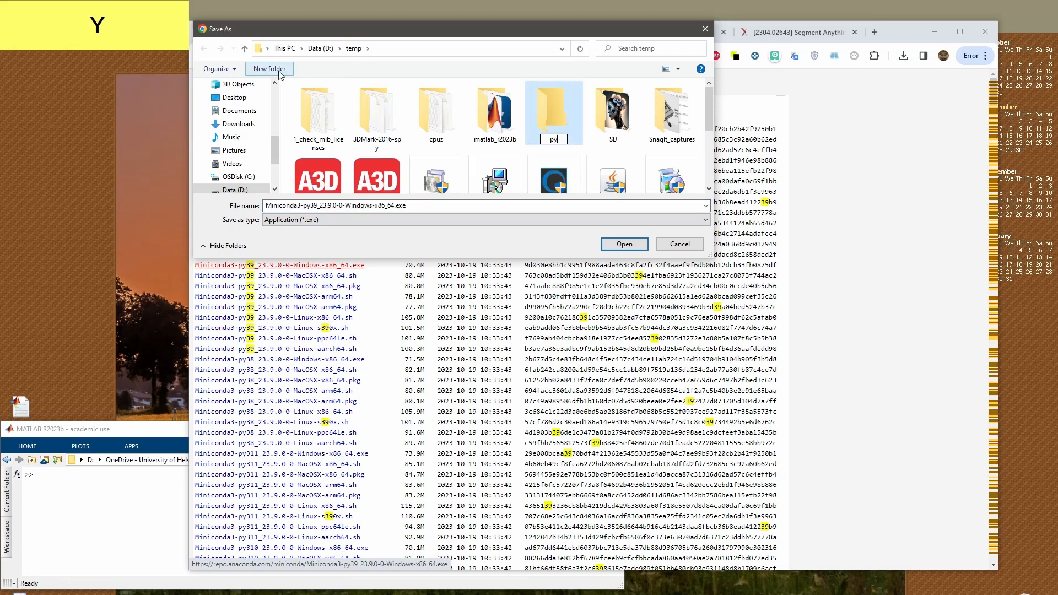
key(Return)
key(Return)
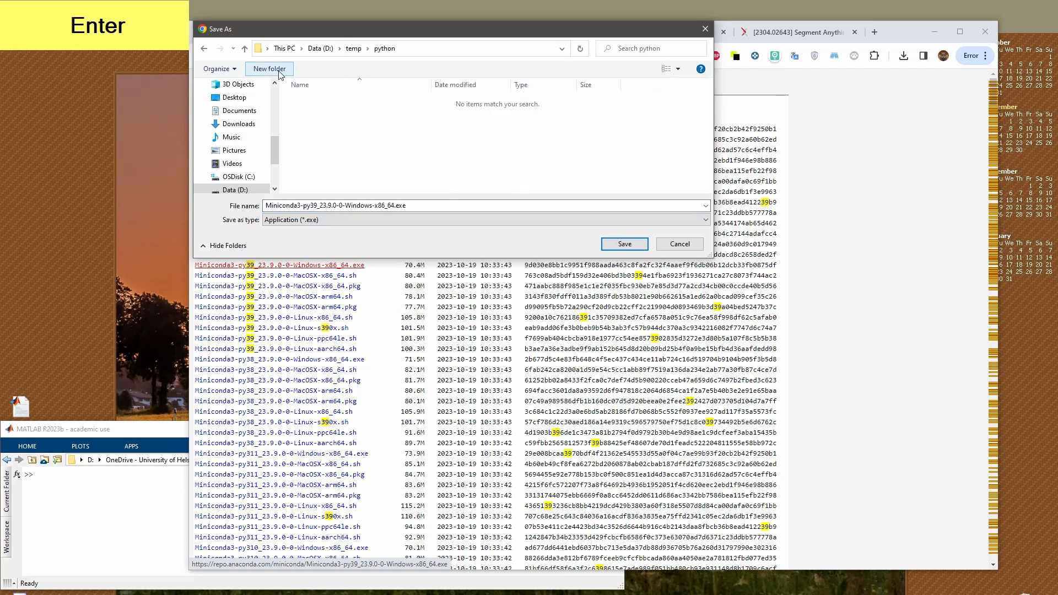
click(452, 46)
key(ctrl+c)
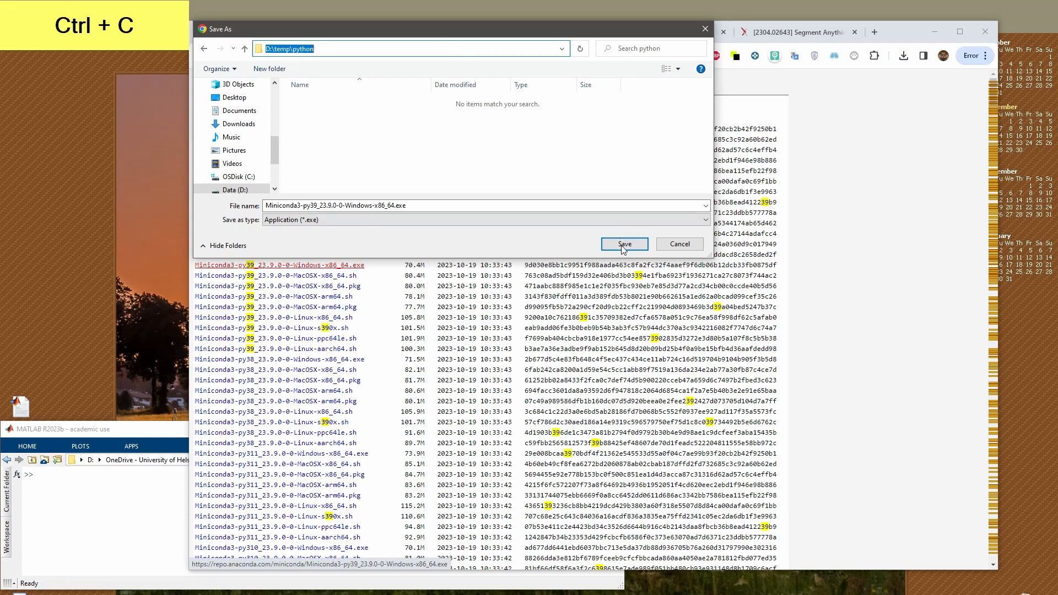
click(625, 243)
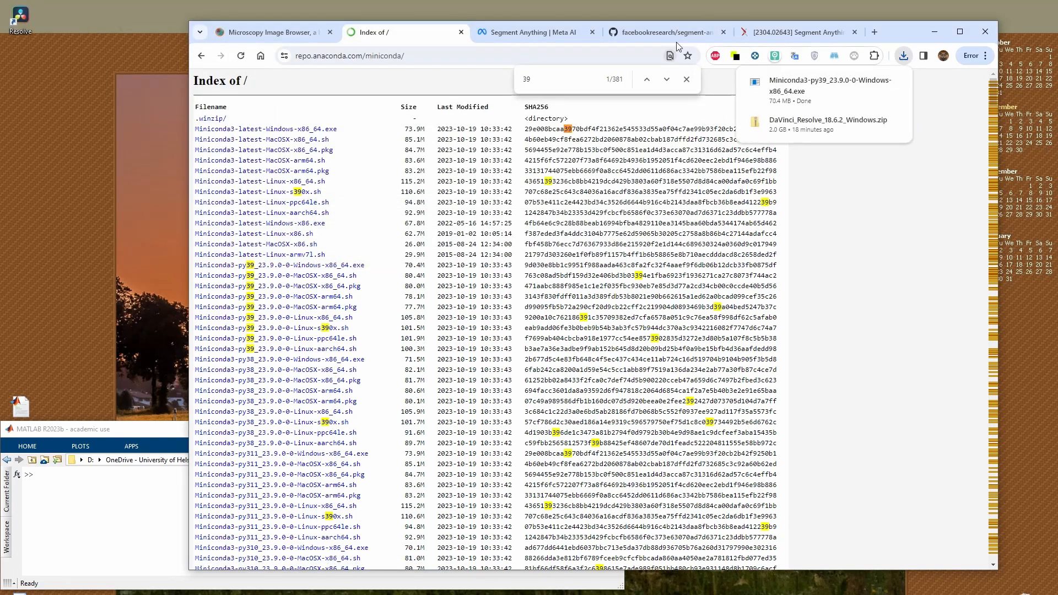
Return to the Microscopy Image Browser instructions and review the note on installing Python with or without an admin account
click(298, 35)
drag(335, 281, 518, 303)
drag(333, 325, 408, 335)
Switch to Total Commander and change its file pane to the copied D:\temp\python folder path
click(150, 499)
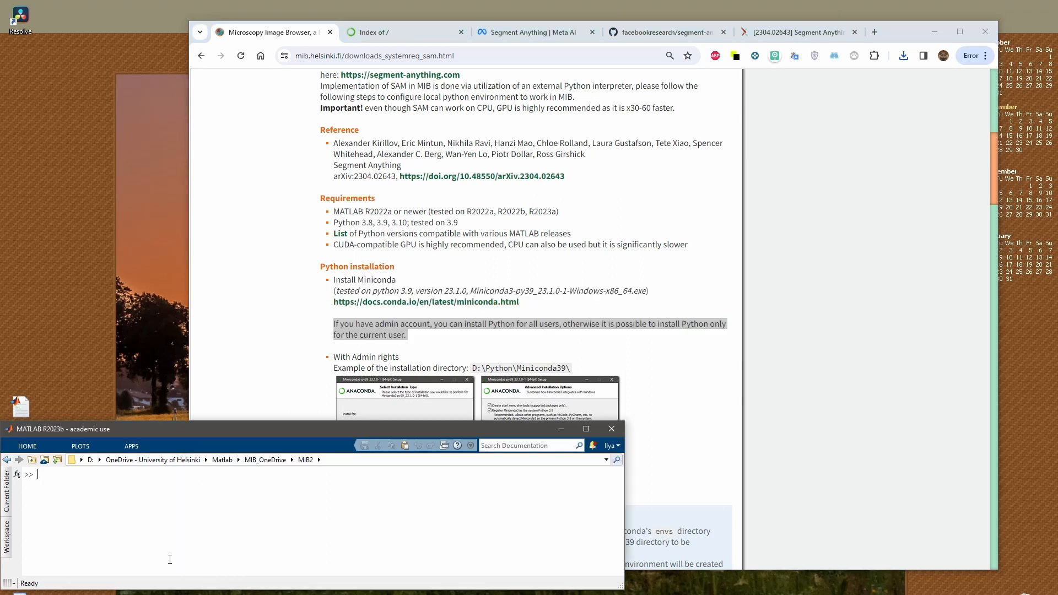
drag(1057, 132, 594, 135)
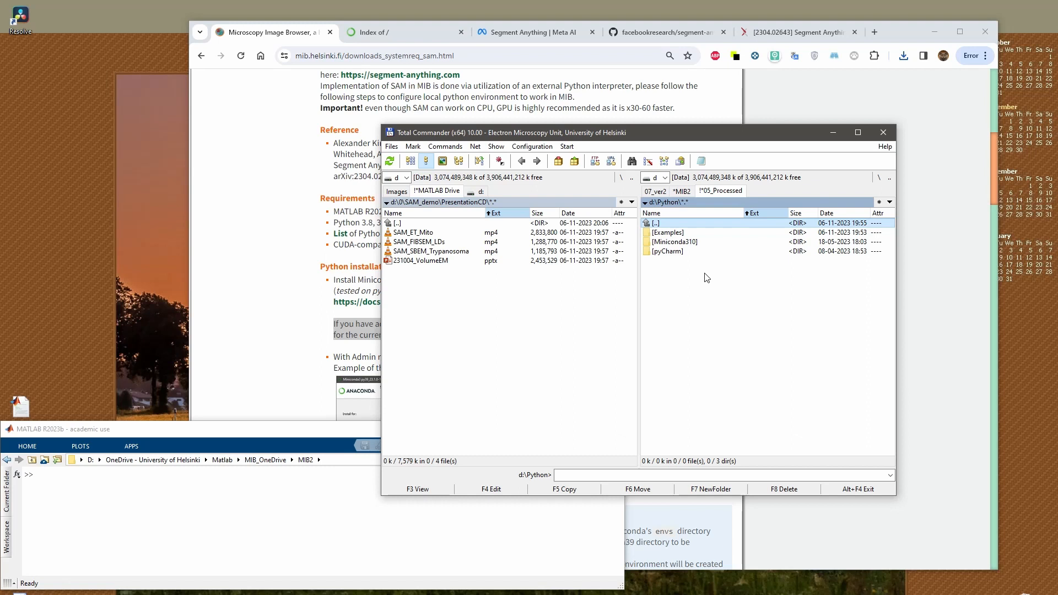
click(498, 374)
text(c)
key(ctrl+v)
key(Return)
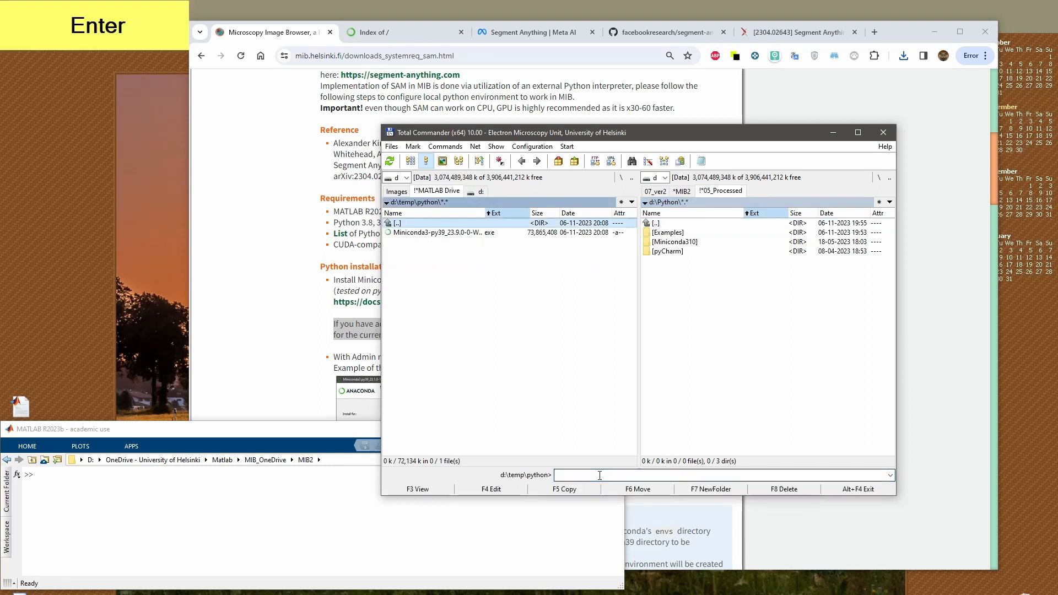
Start the Miniconda installer, accept the license agreement and select installation for All Users
key(Return)
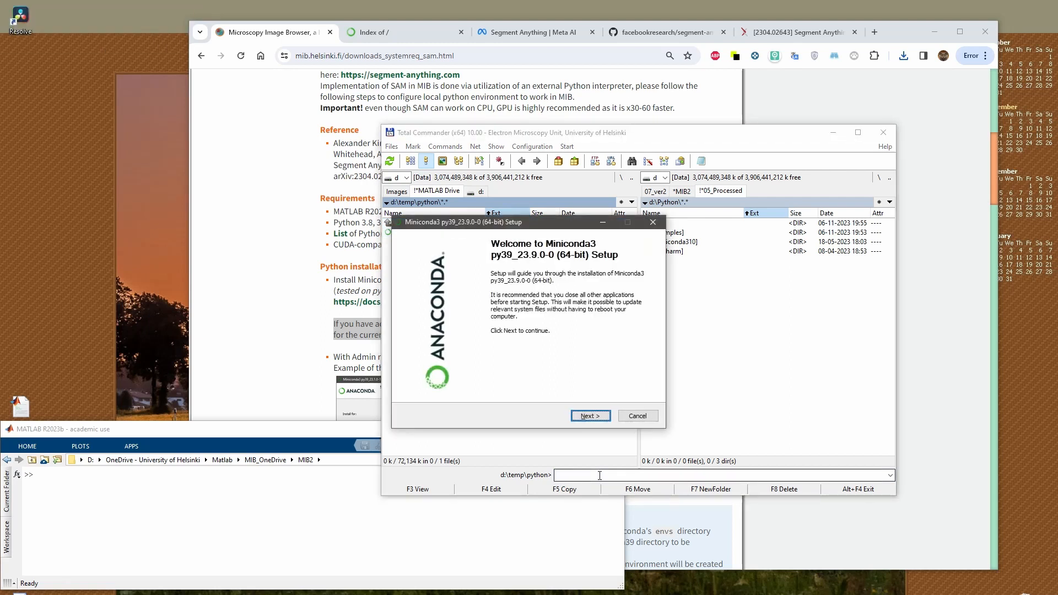
click(604, 417)
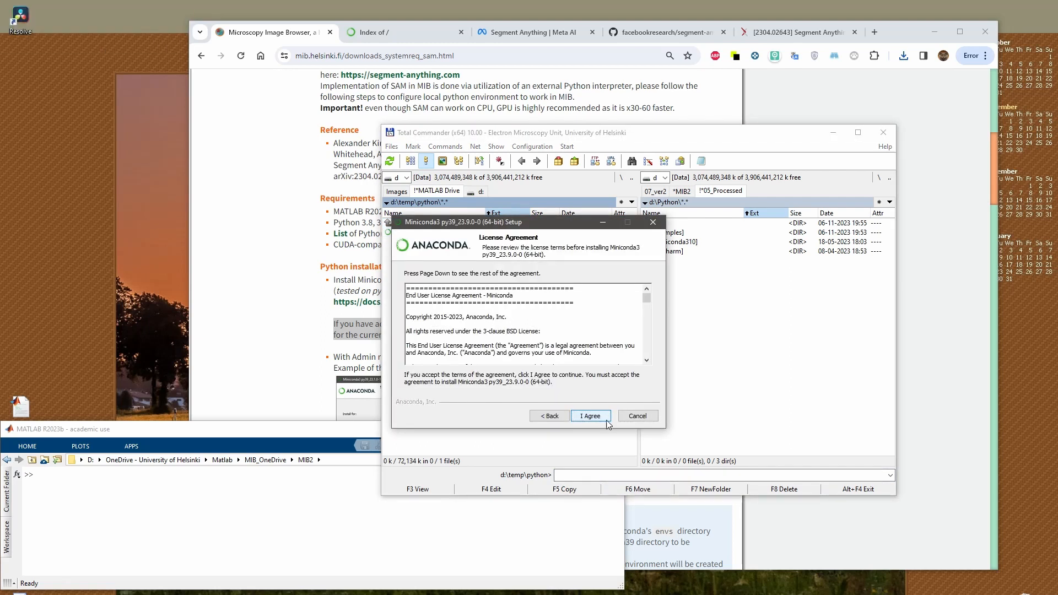
click(591, 416)
click(408, 329)
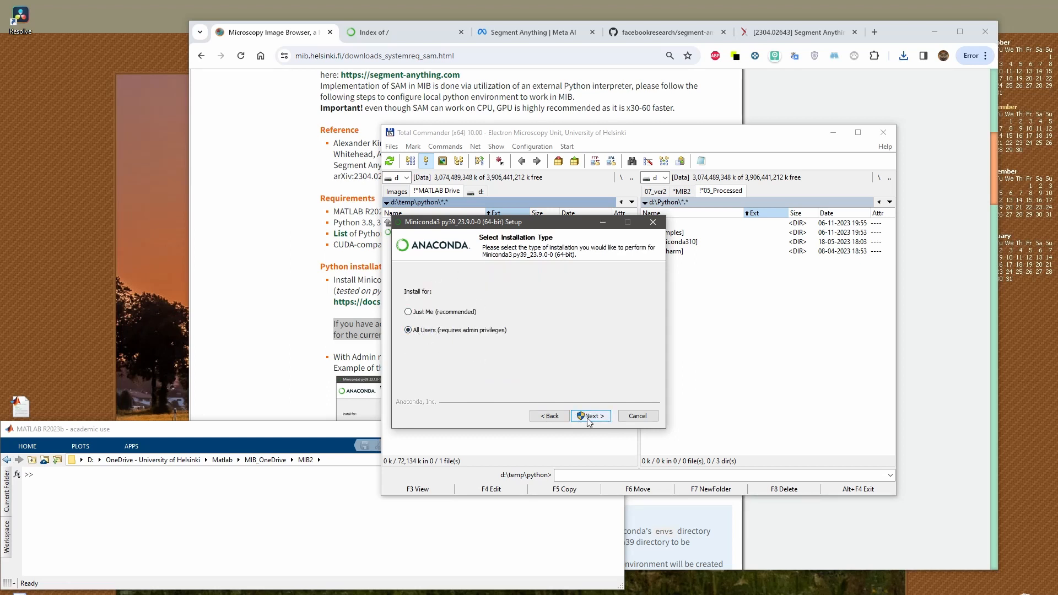
click(425, 314)
click(415, 333)
Browse for the install destination and create a new folder named Miniconda39 in D:\Python
drag(498, 228, 410, 220)
click(528, 344)
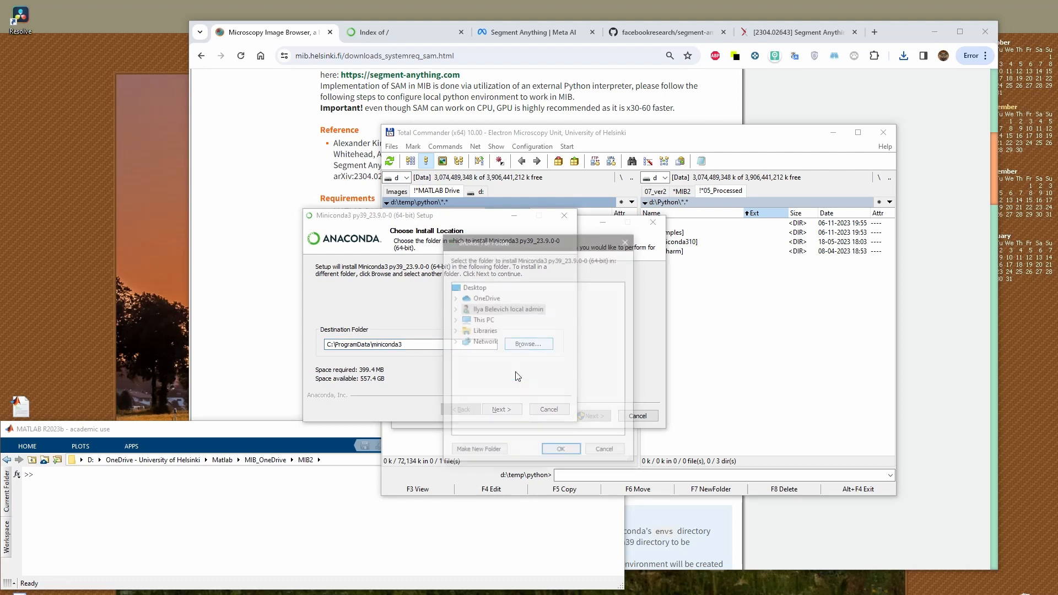
click(454, 319)
click(464, 419)
scroll(488, 392, down, 5)
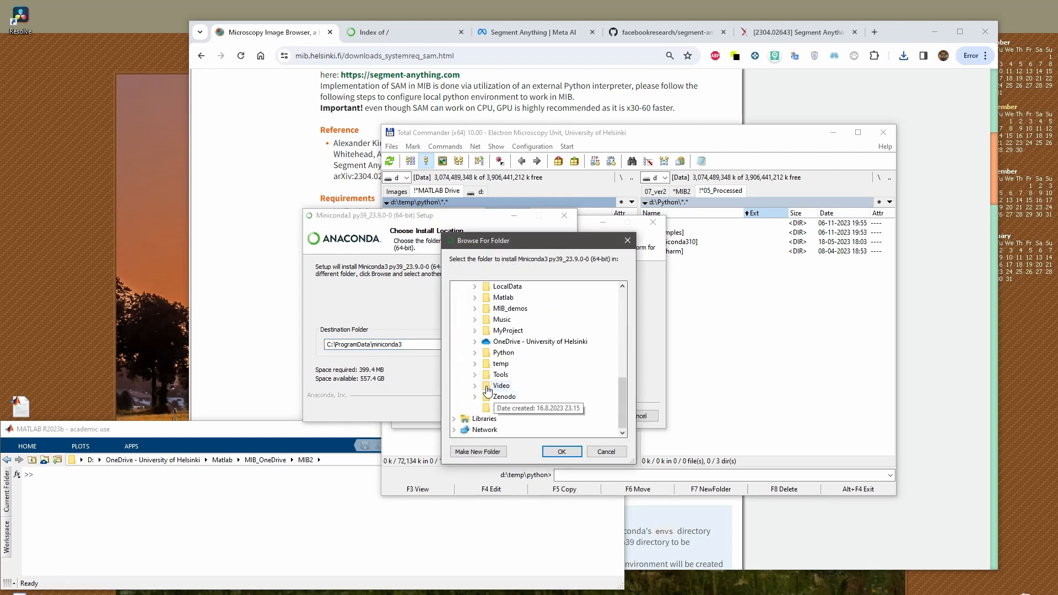
click(475, 353)
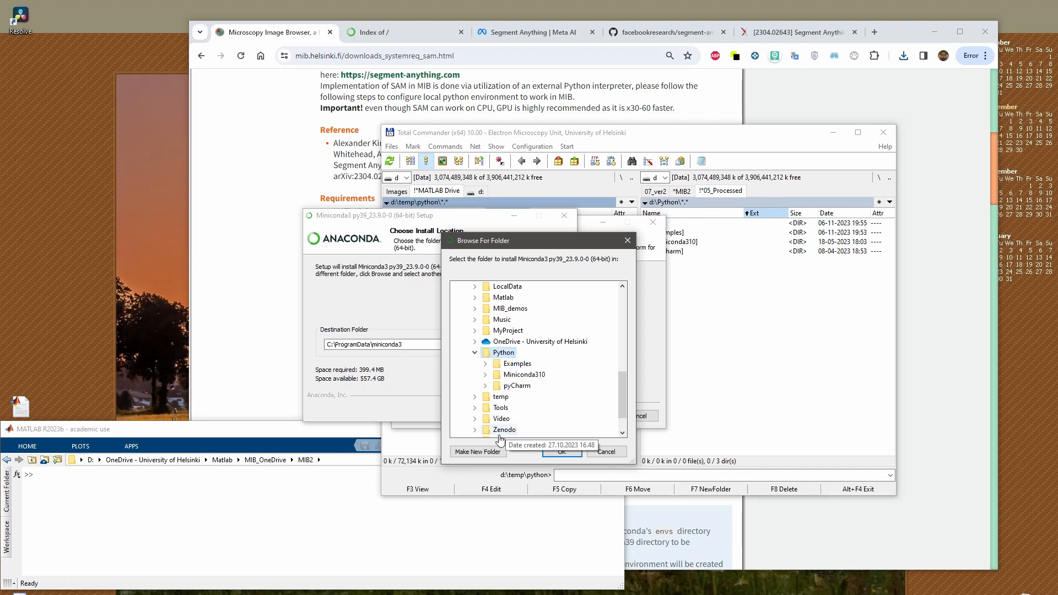
click(477, 452)
text(Min)
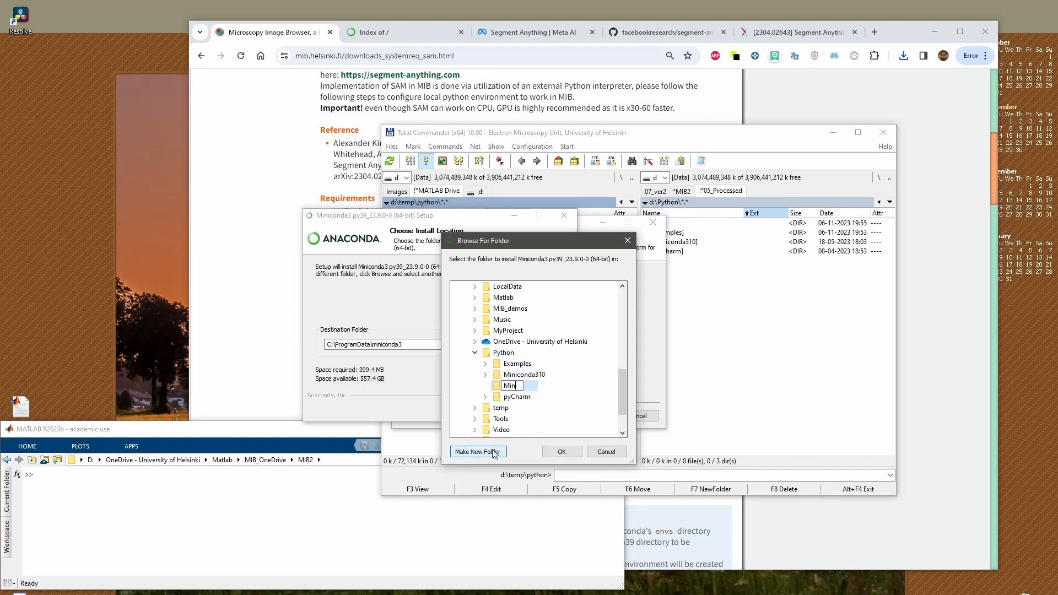
text(iconda39)
key(Return)
key(Return)
Accept the new destination and install Miniconda with start menu shortcuts, system Python 3.9 registration and package cache clearing enabled
click(500, 409)
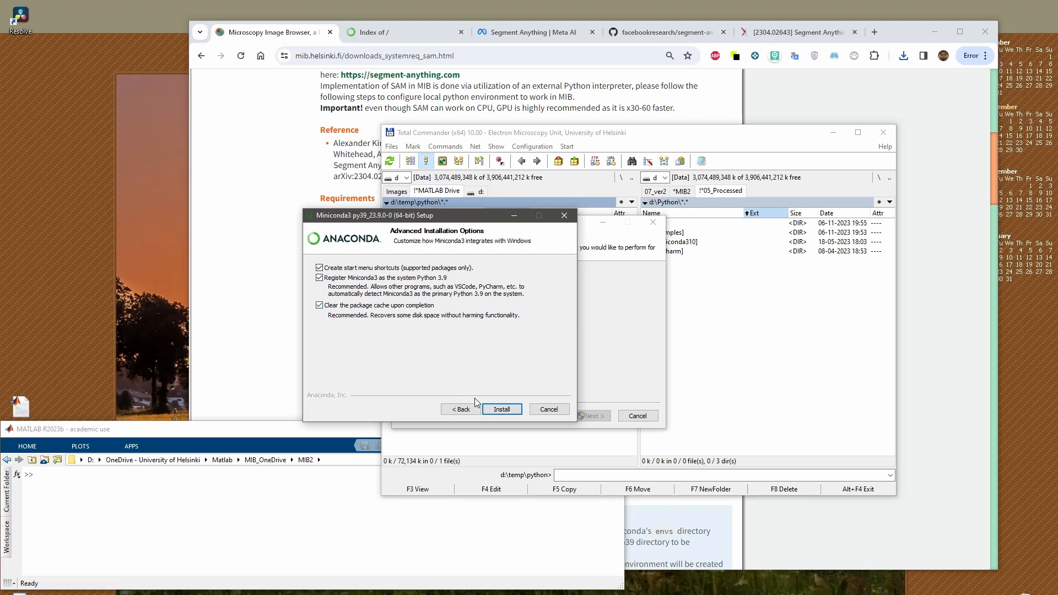
click(503, 410)
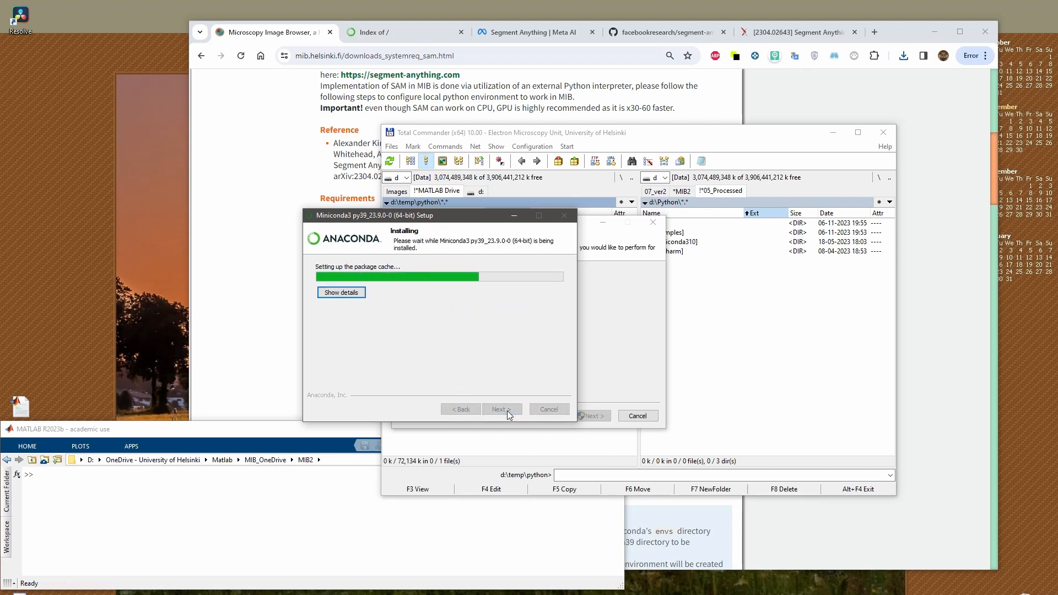
Return to the Microscopy Image Browser instructions and review the installation with admin rights and the optional note on envs permissions
click(274, 352)
scroll(360, 348, down, 3)
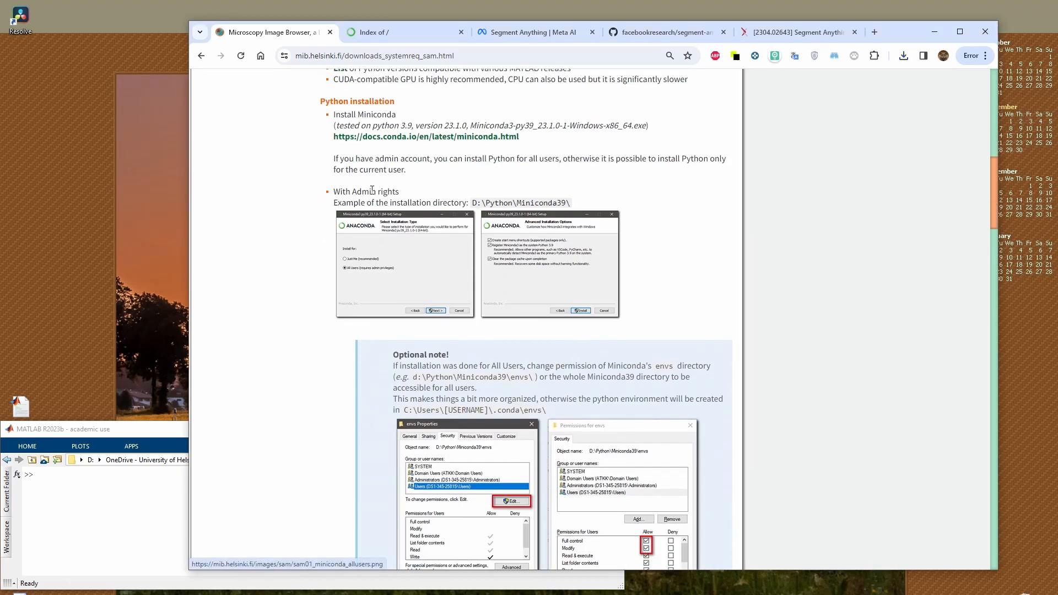
drag(334, 192, 564, 199)
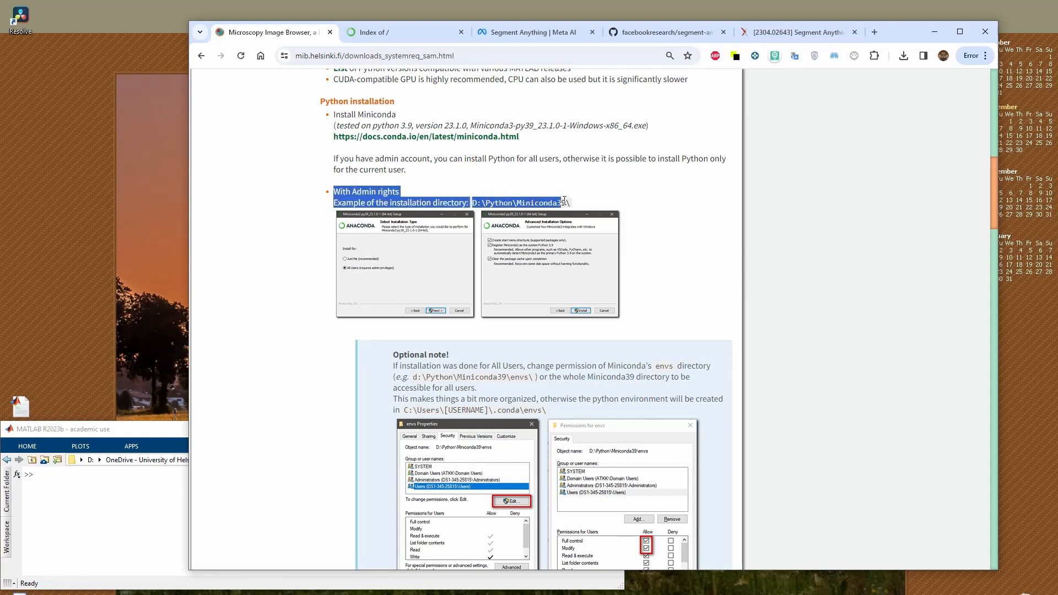
click(495, 202)
drag(470, 202, 644, 217)
click(533, 197)
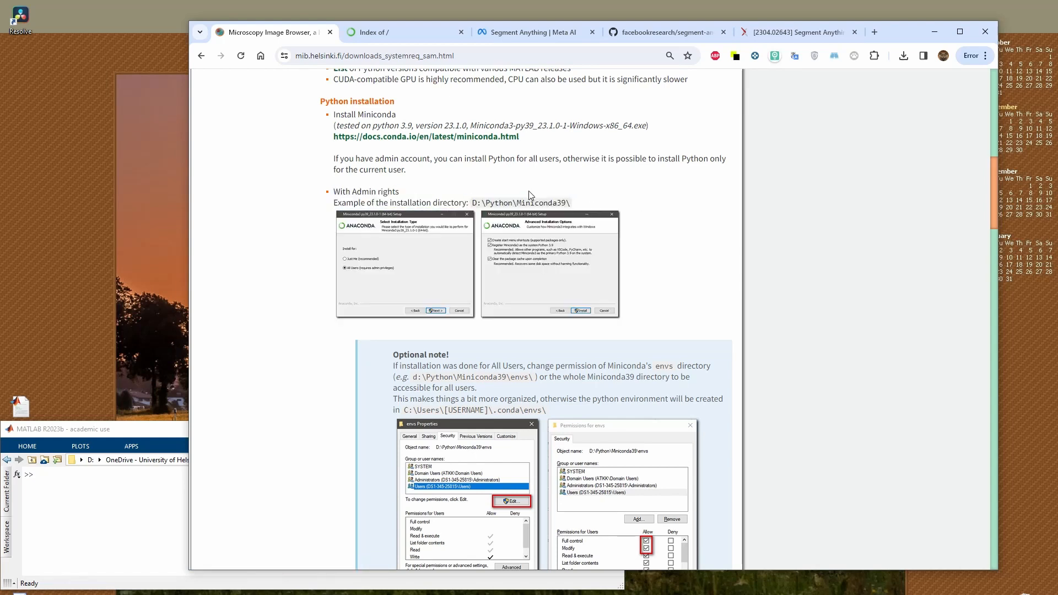
click(419, 258)
key(Right)
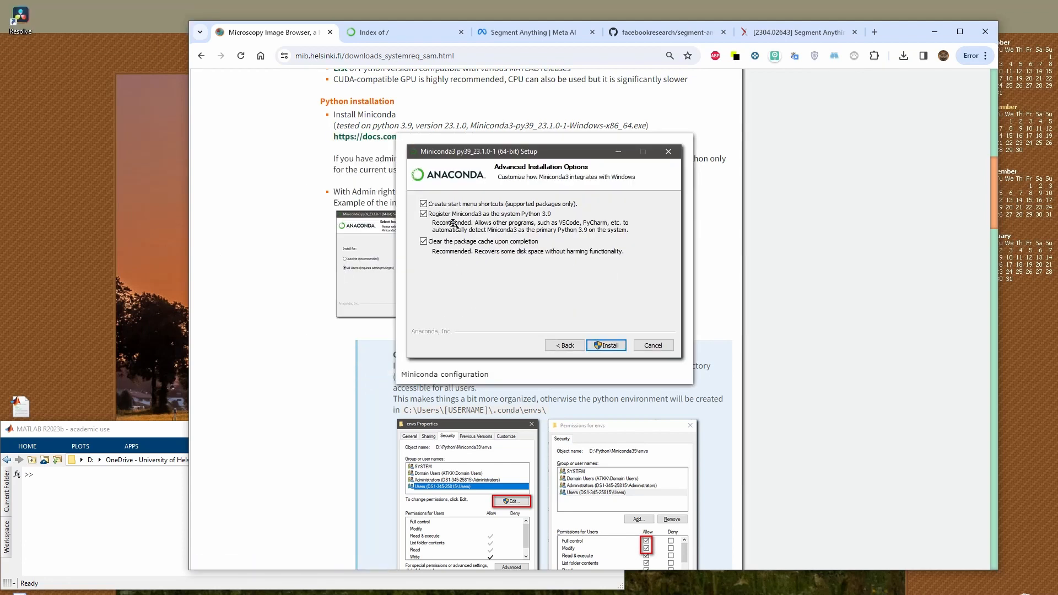
click(514, 276)
scroll(432, 363, down, 3)
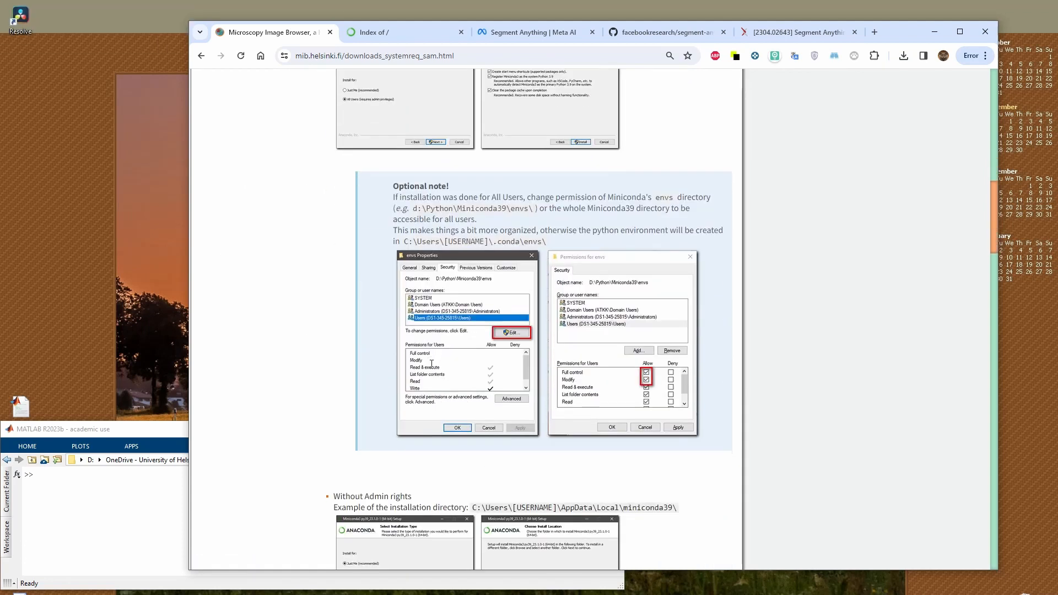
scroll(432, 363, down, 1)
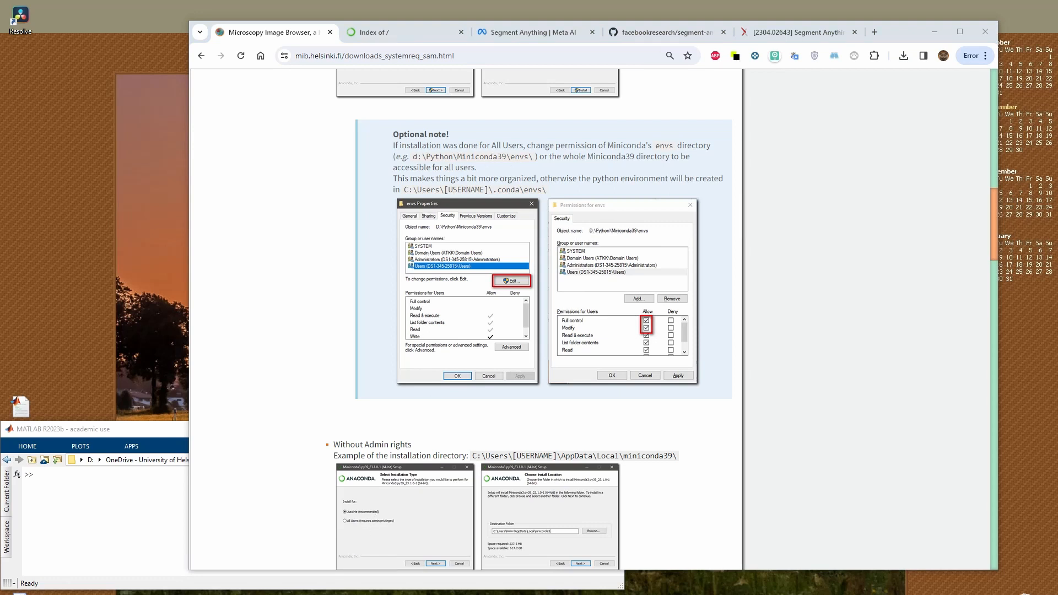
Switch to Total Commander, enter D:\Python\Miniconda39 and open the properties of its envs folder
key(alt+Tab)
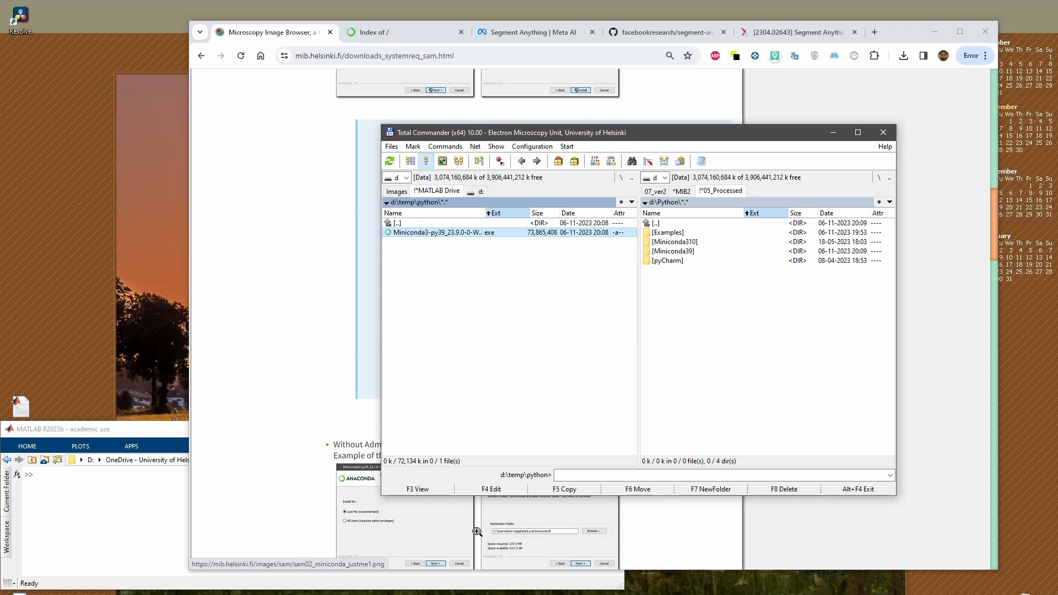
key(Tab)
key(Down)
key(Down)
key(Down)
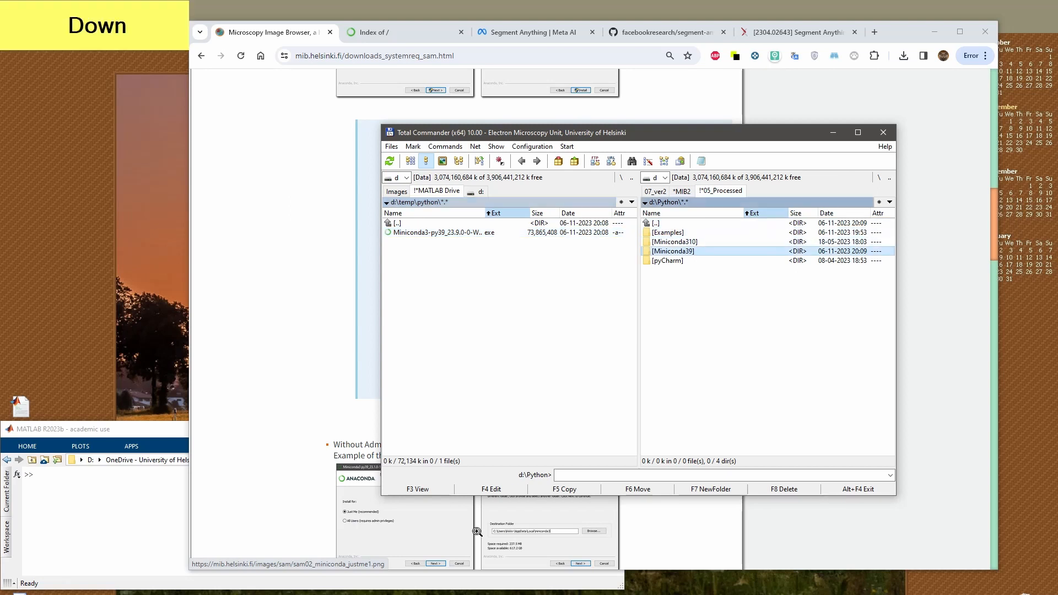
key(Return)
right_click(669, 260)
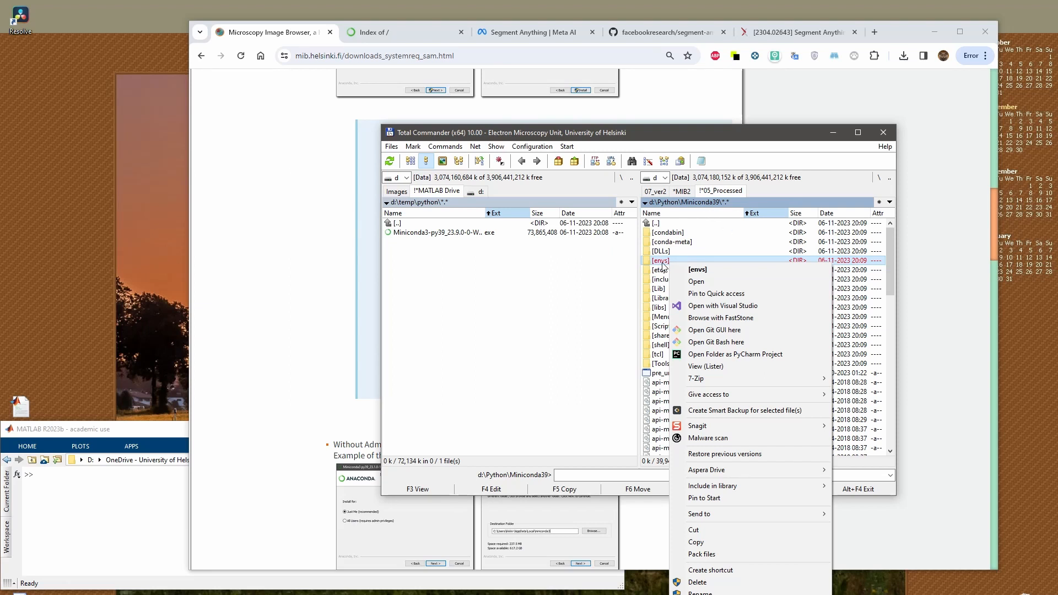
click(701, 594)
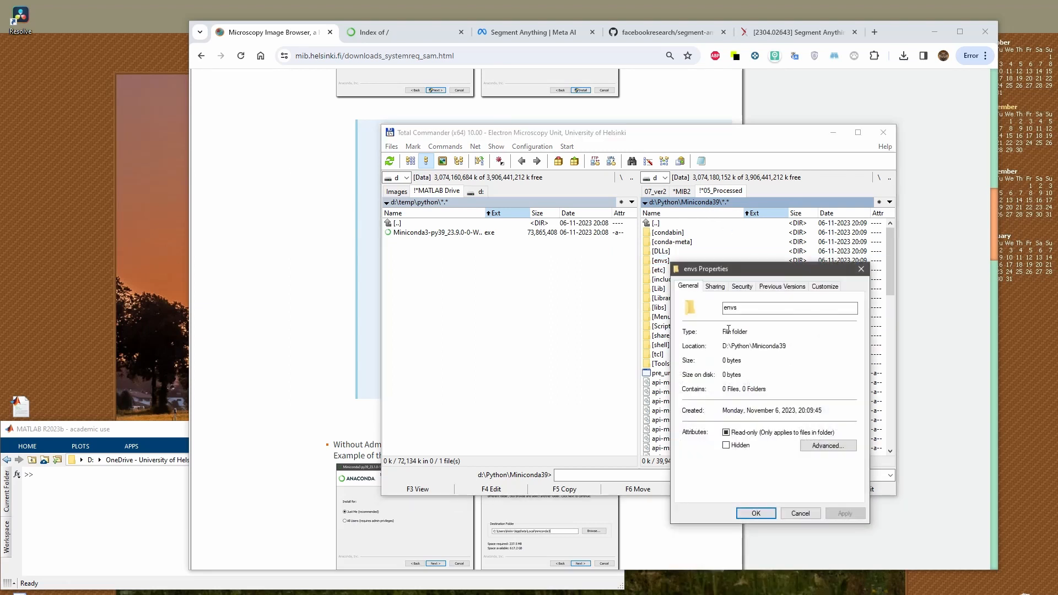
Grant the Users group full control of the envs folder, apply the permissions and open the folder
click(718, 287)
click(739, 289)
click(733, 358)
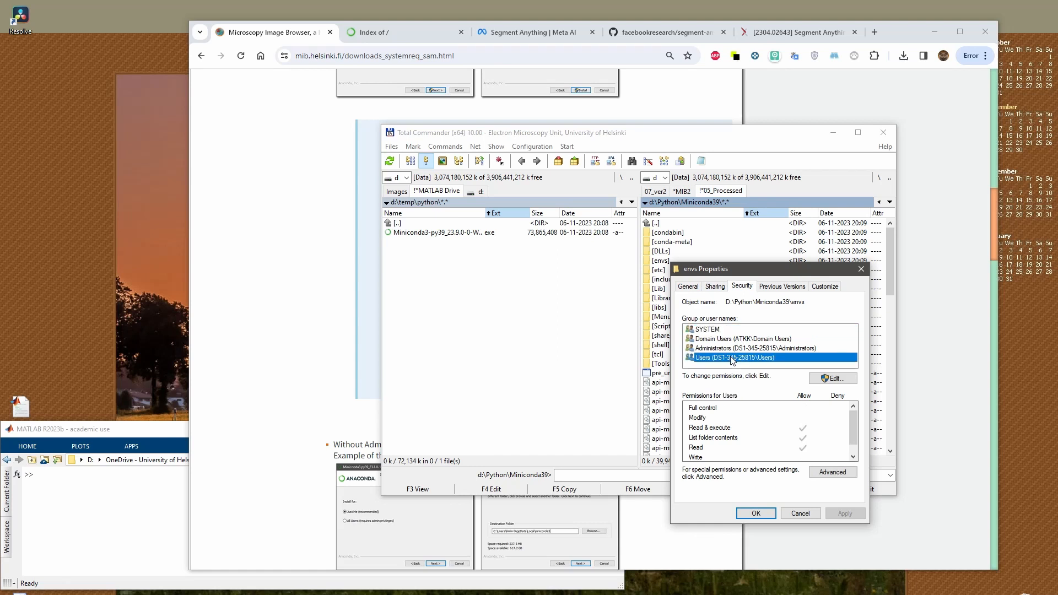
click(835, 381)
click(766, 400)
click(821, 465)
click(861, 539)
click(775, 539)
click(756, 513)
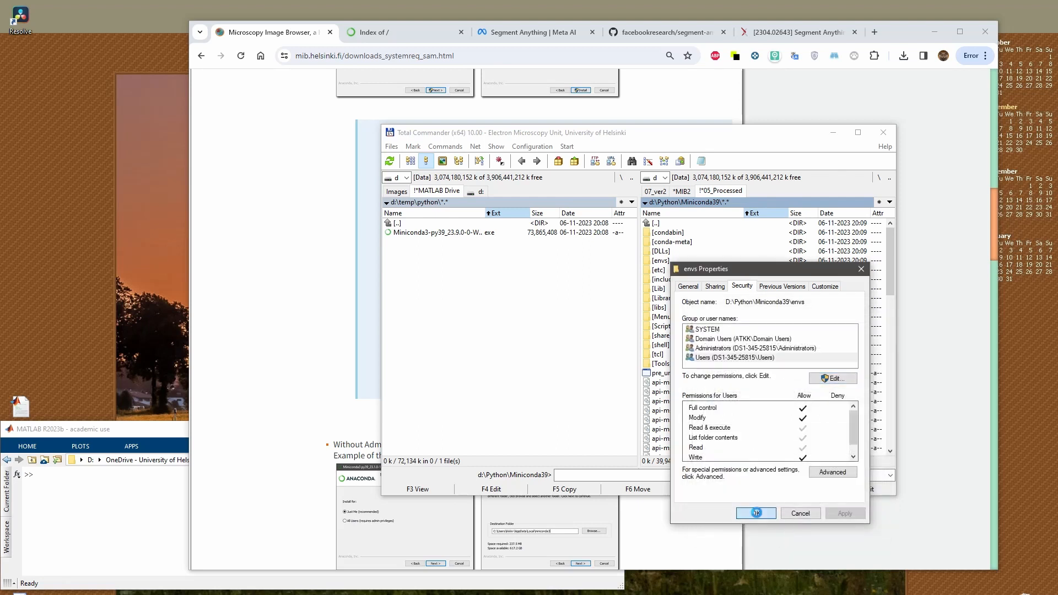
double_click(669, 261)
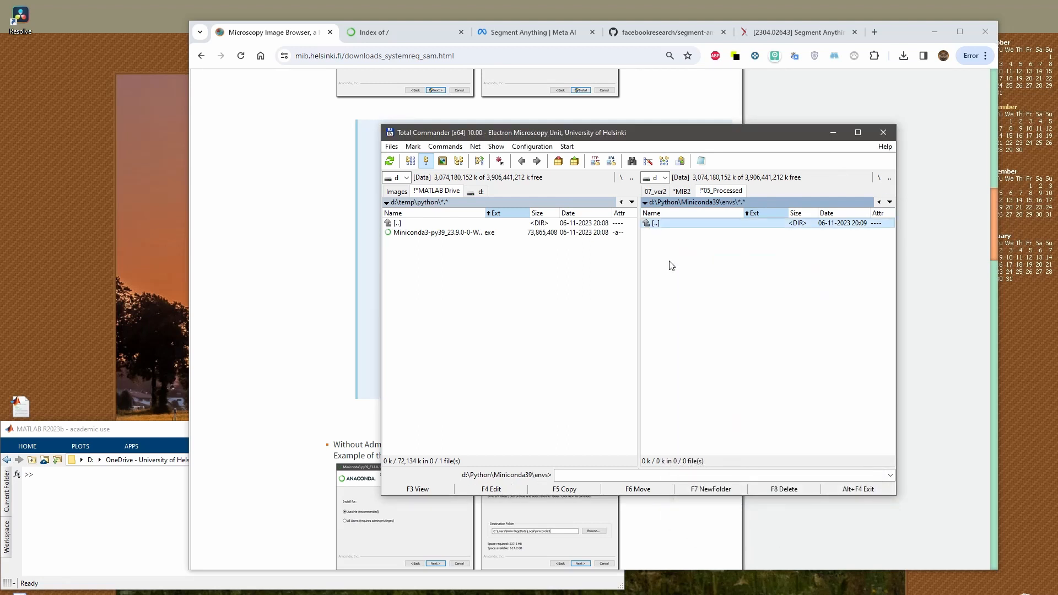
Return to the browser instructions and review the installation without admin rights and the download sources for segment-anything
drag(720, 138, 338, 128)
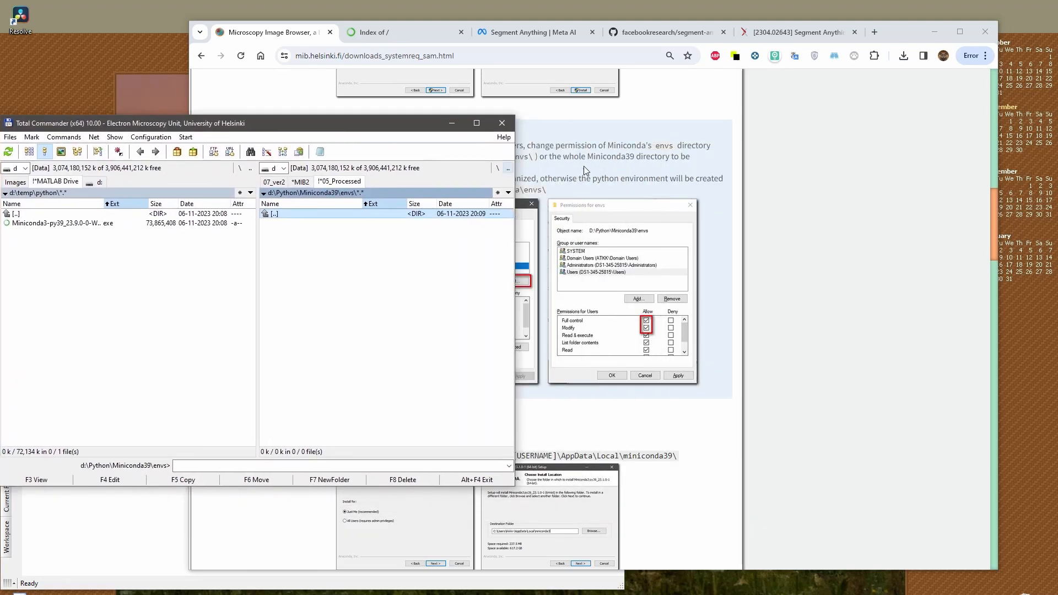
click(534, 302)
scroll(534, 302, down, 4)
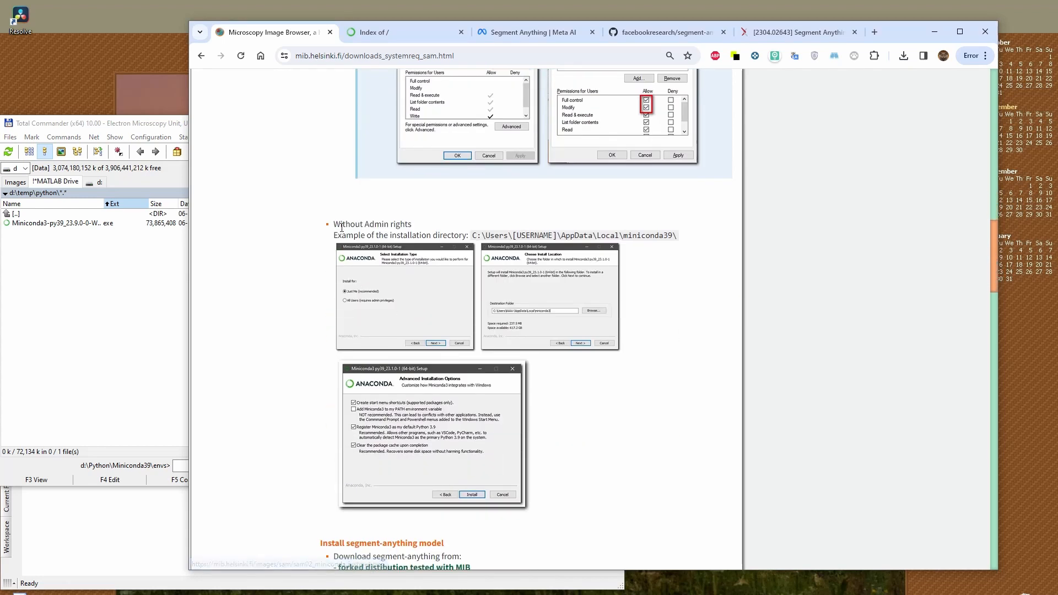
drag(335, 224, 461, 447)
click(461, 447)
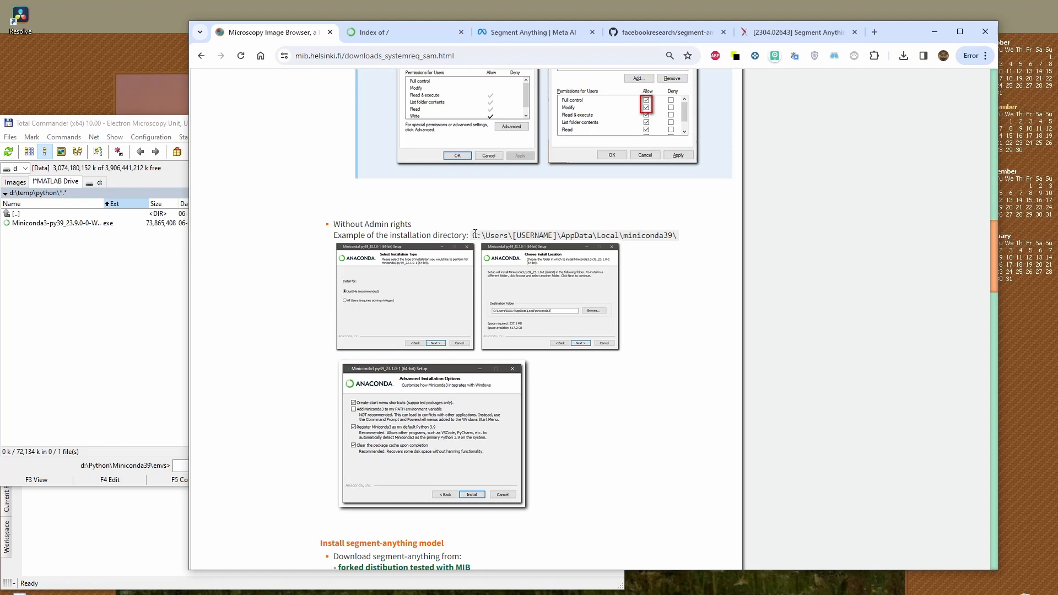
drag(473, 233, 675, 236)
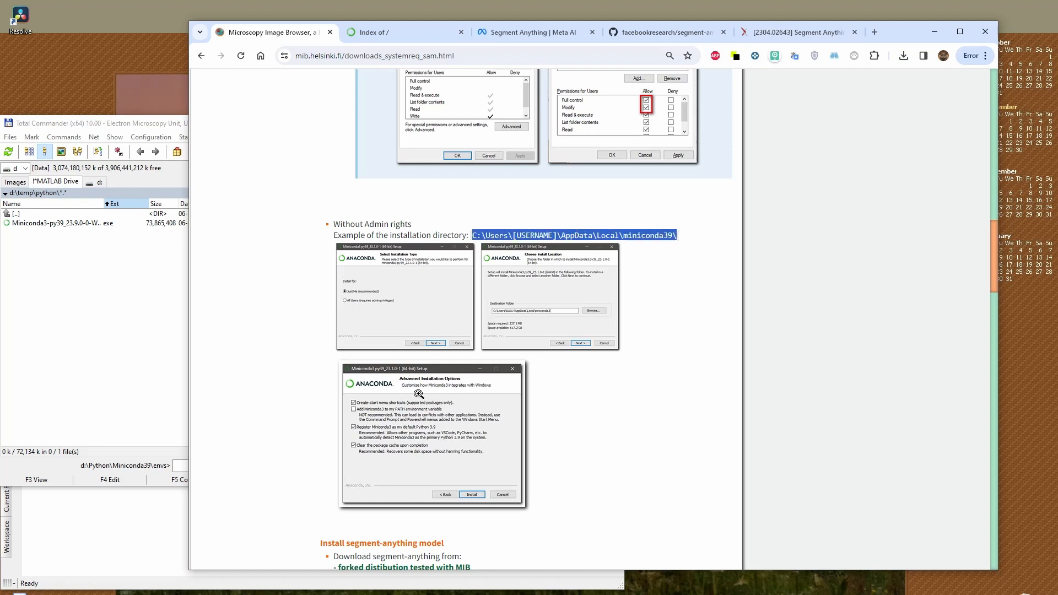
scroll(430, 441, down, 2)
scroll(322, 309, down, 4)
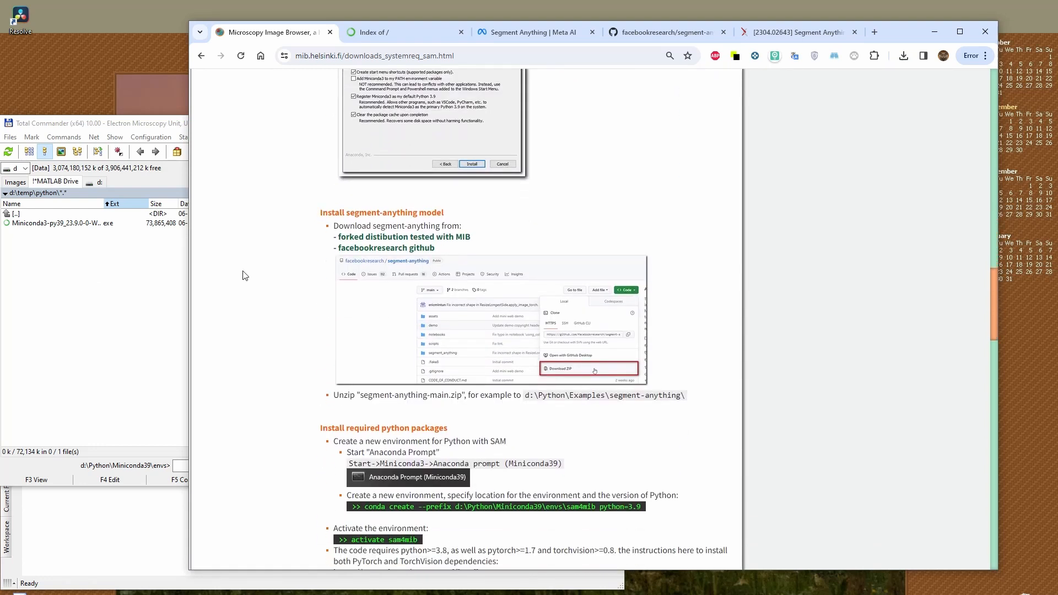
drag(334, 226, 468, 231)
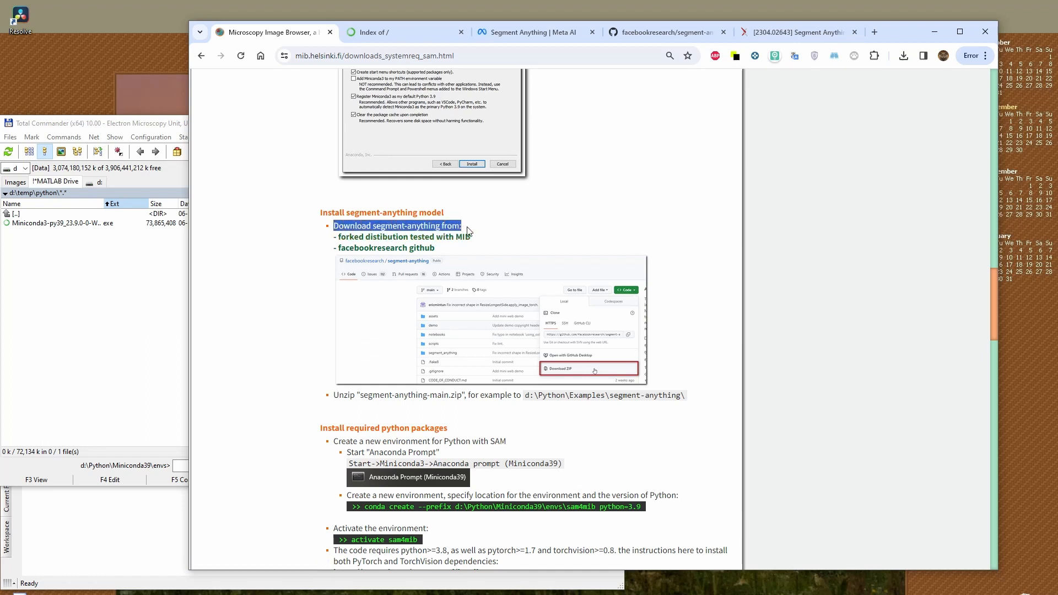
click(409, 228)
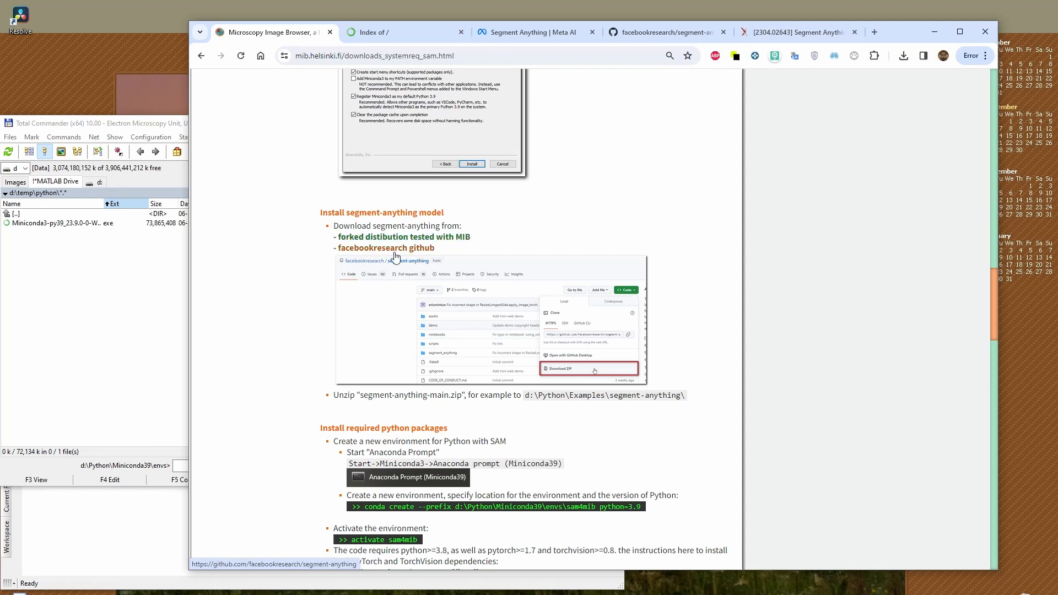
Open the forked segment-anything distribution tested with MIB in a new tab and close the Miniconda archive page
right_click(367, 240)
click(386, 245)
click(412, 31)
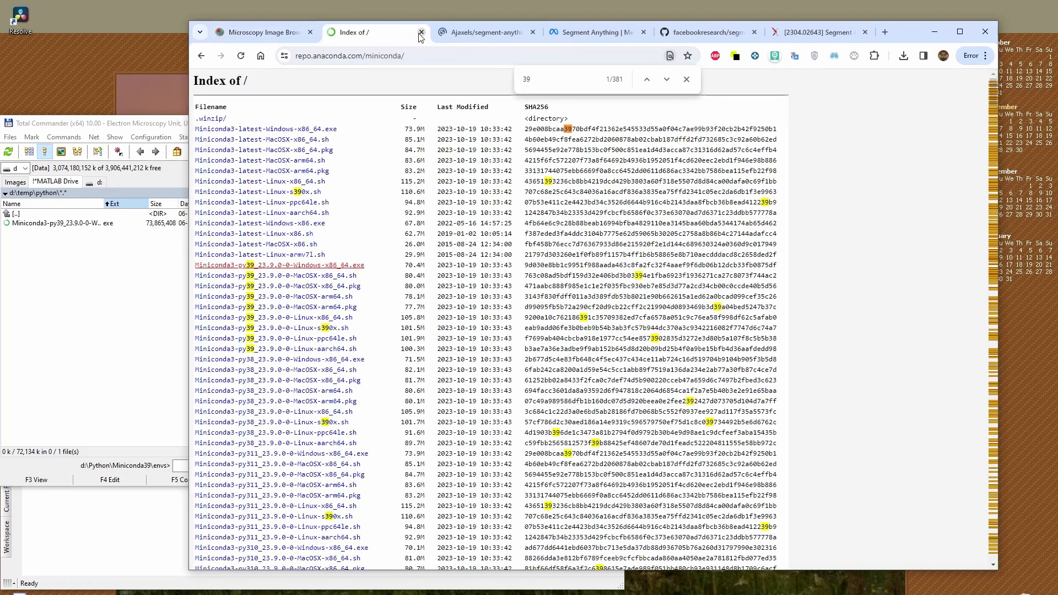
click(422, 34)
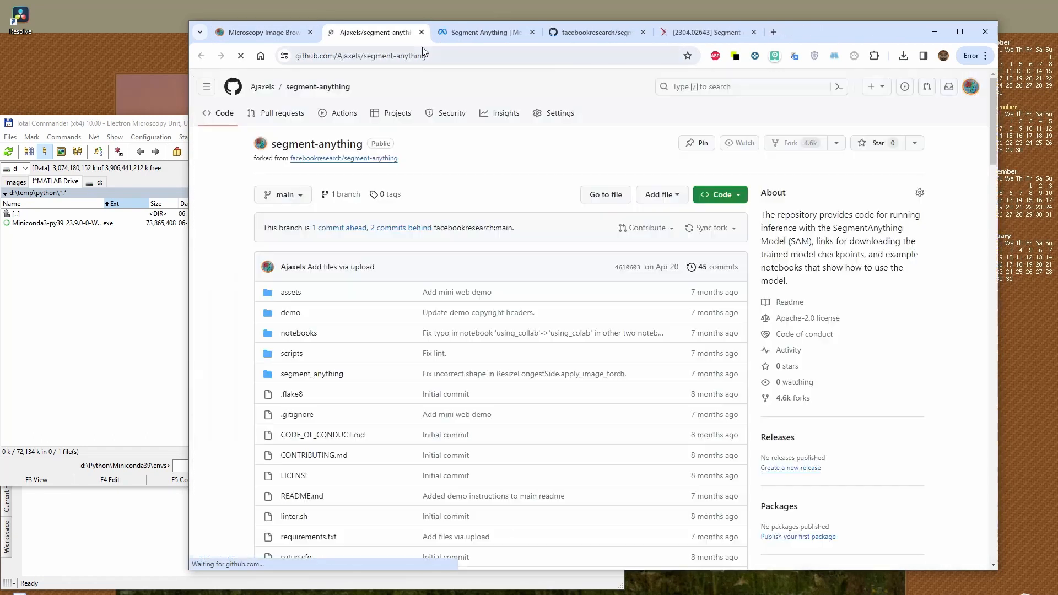
Download the repository as segment-anything-main.zip into D:\temp\python, copying the folder path before saving
click(737, 199)
click(582, 375)
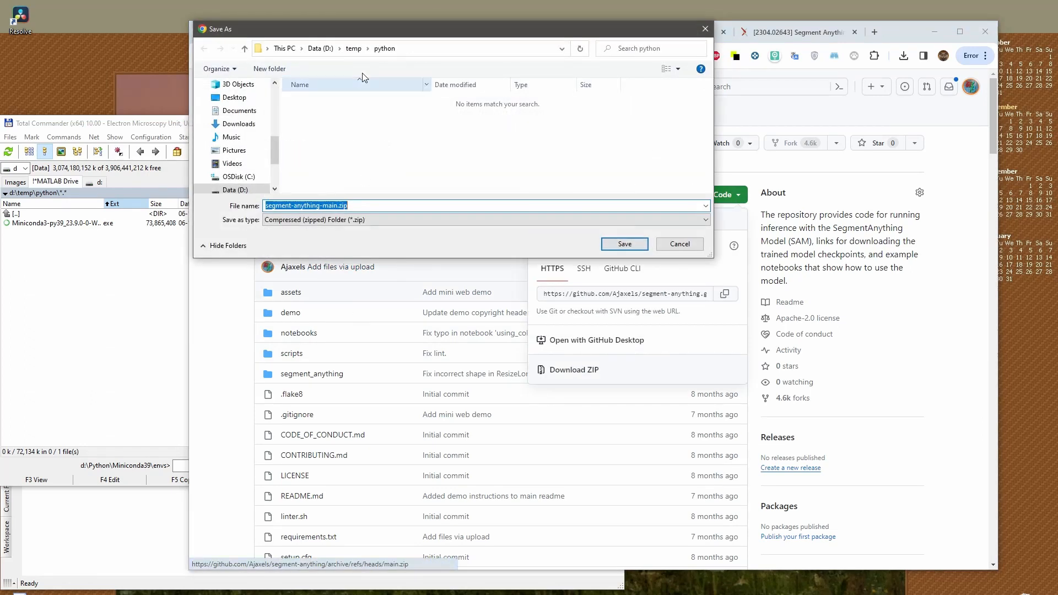
click(413, 48)
key(ctrl+c)
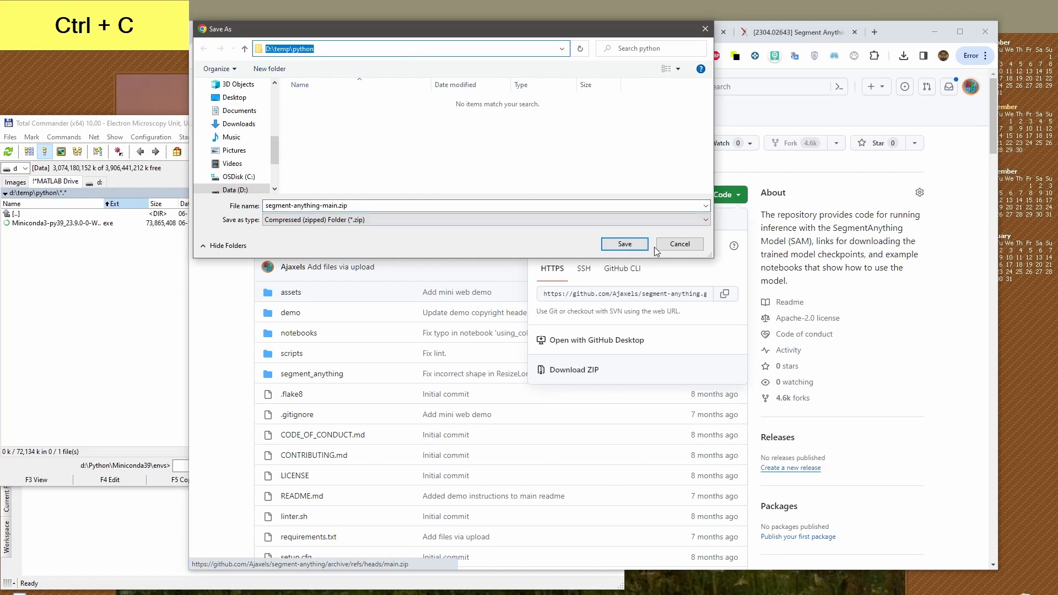
click(625, 244)
Switch to Total Commander and open the downloaded segment-anything-main.zip archive in D:\temp\python
click(134, 300)
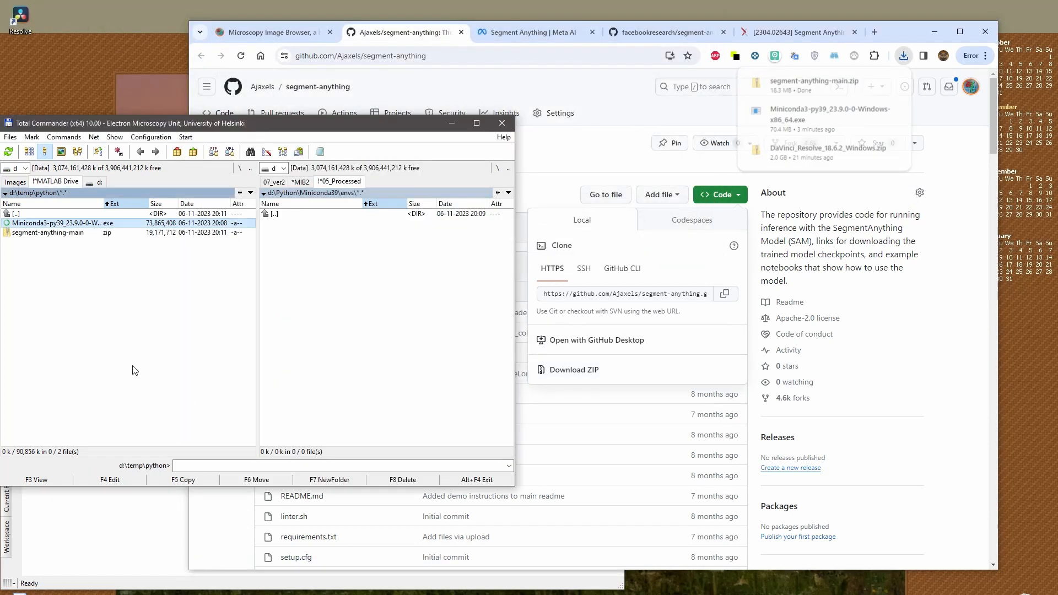
click(127, 232)
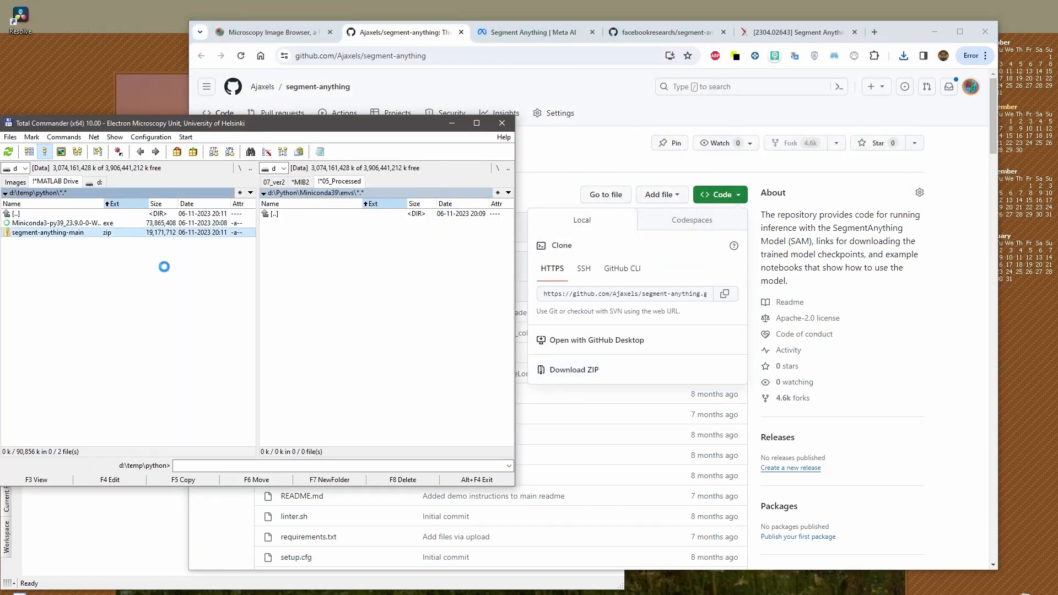
key(Return)
Go to D:\Python\Examples in the other file pane as the extraction destination and shift the Total Commander window
key(Tab)
key(BackSpace)
key(BackSpace)
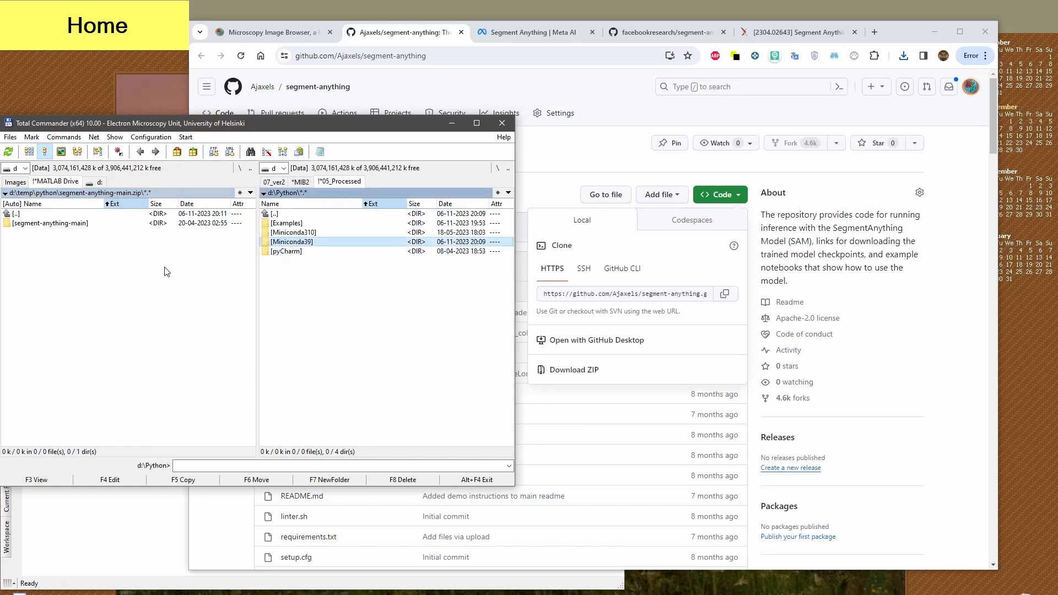
key(BackSpace)
key(Return)
key(Down)
key(Down)
key(Down)
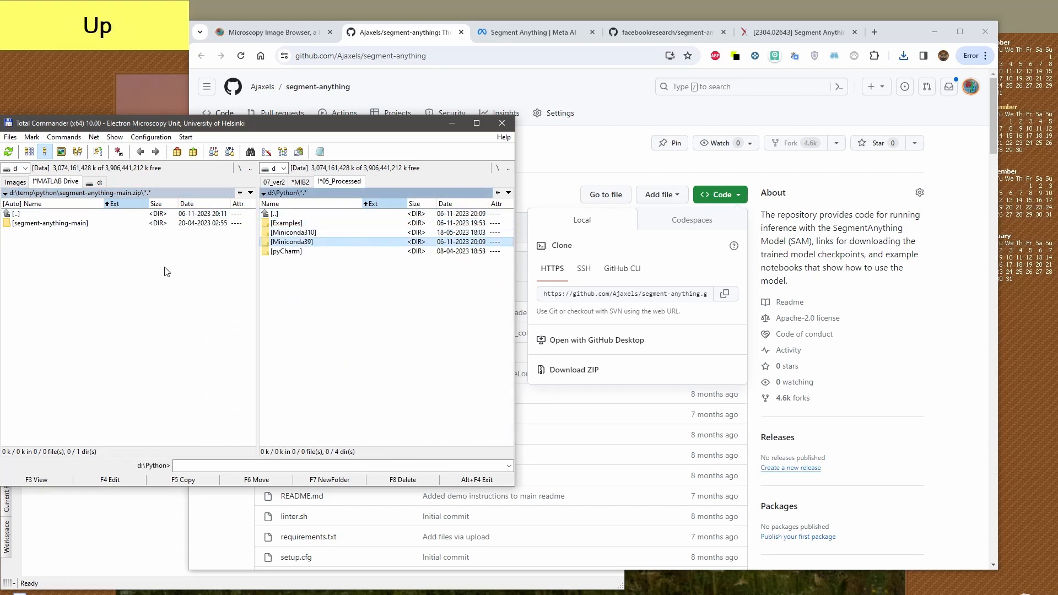
key(Up)
key(Up)
key(Return)
key(Down)
key(Down)
key(Down)
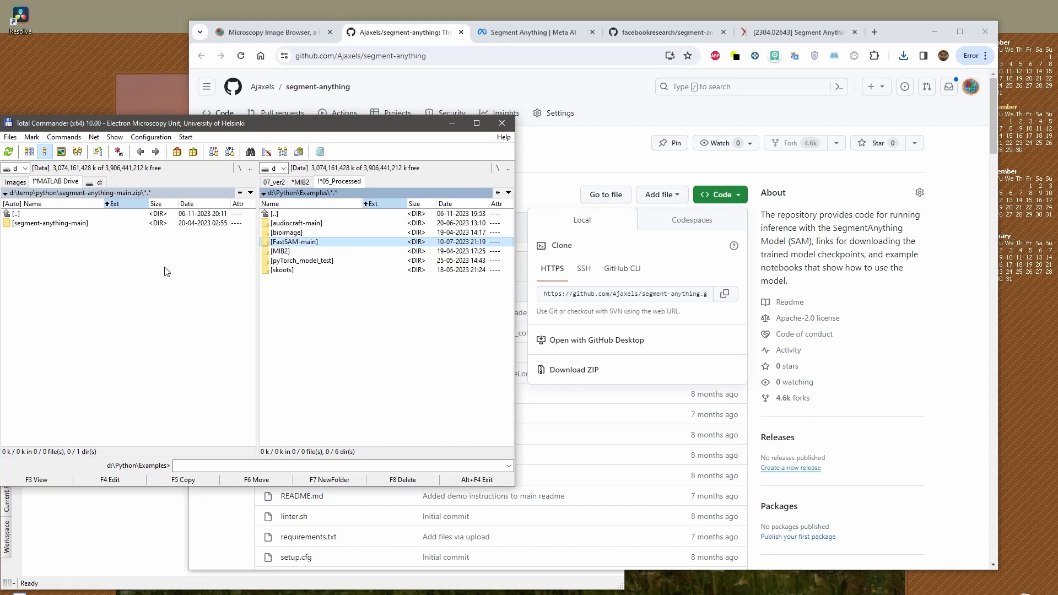
drag(254, 124, 293, 117)
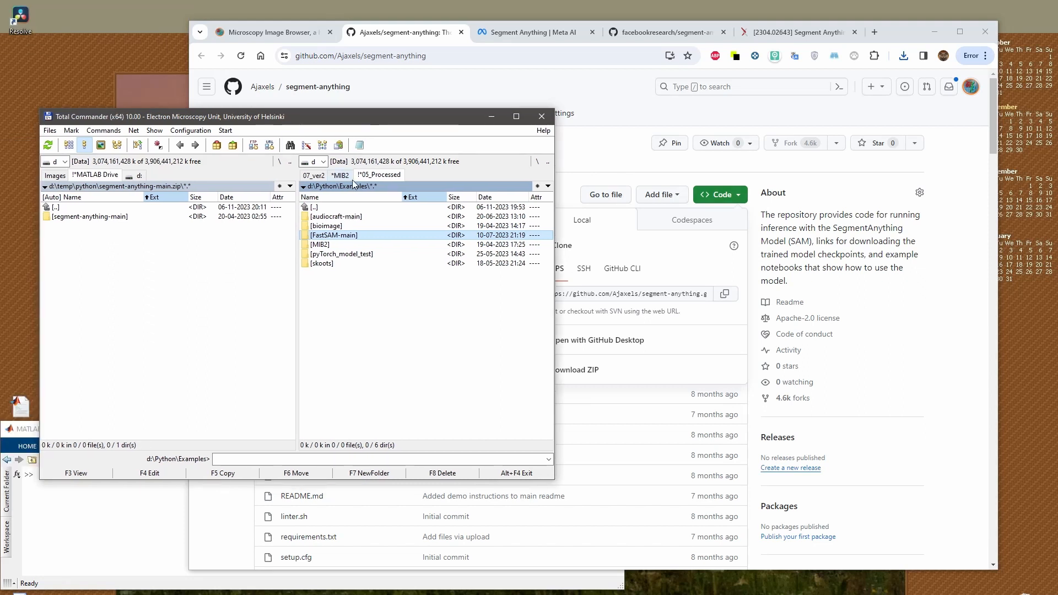
Extract the segment-anything-main folder from the archive into D:\Python\Examples
key(Tab)
key(Down)
key(F5)
key(Return)
key(Tab)
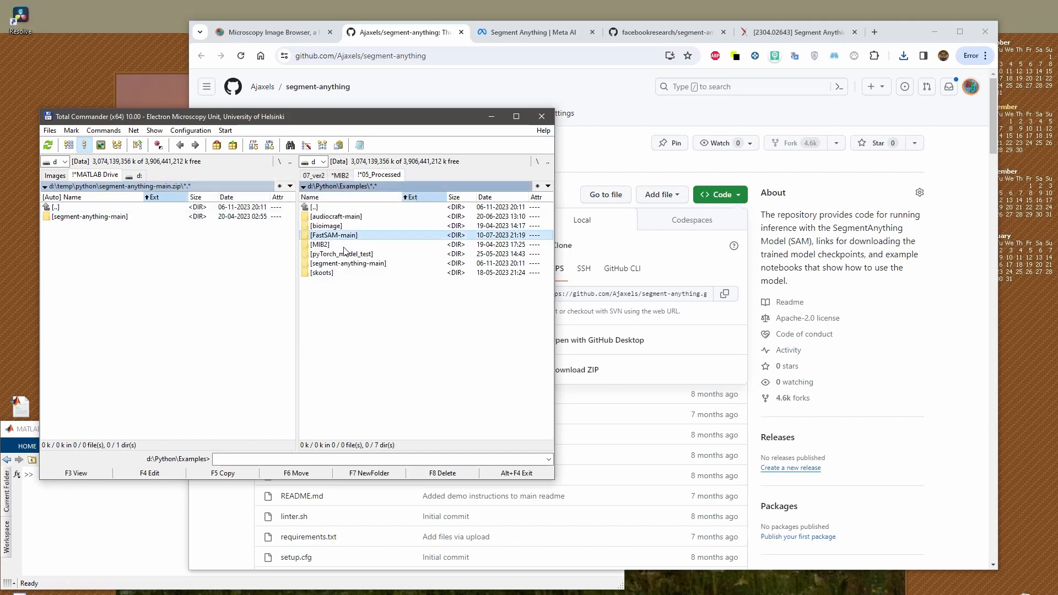
key(Down)
key(Down)
key(Down)
key(Return)
key(Return)
key(shift+F6)
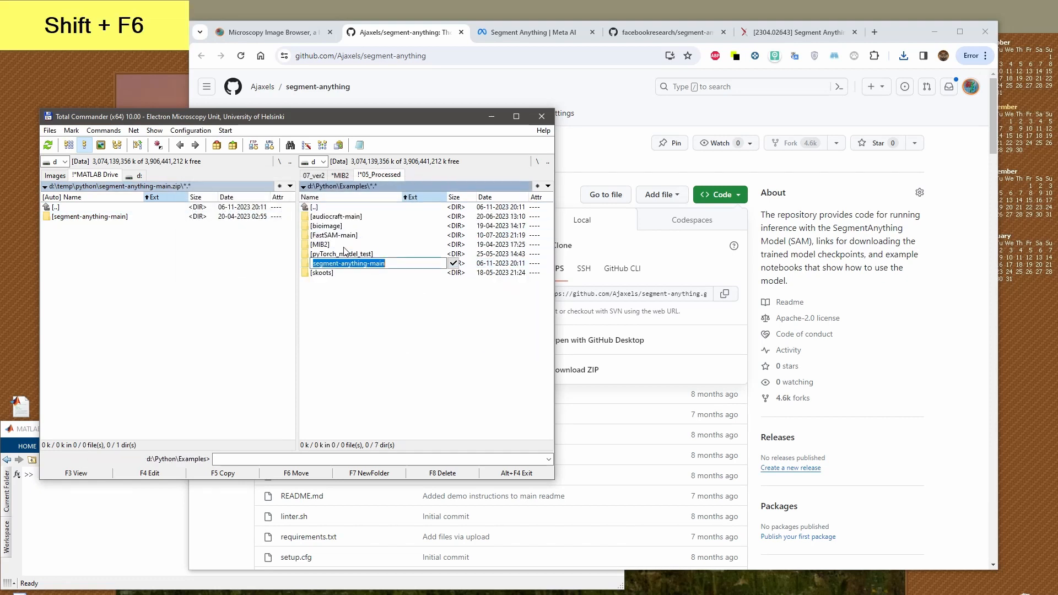
key(Escape)
Return to the MIB instructions in the browser and review how to start Anaconda Prompt for installing the required Python packages
click(607, 105)
click(271, 32)
scroll(334, 347, down, 2)
drag(324, 318, 447, 328)
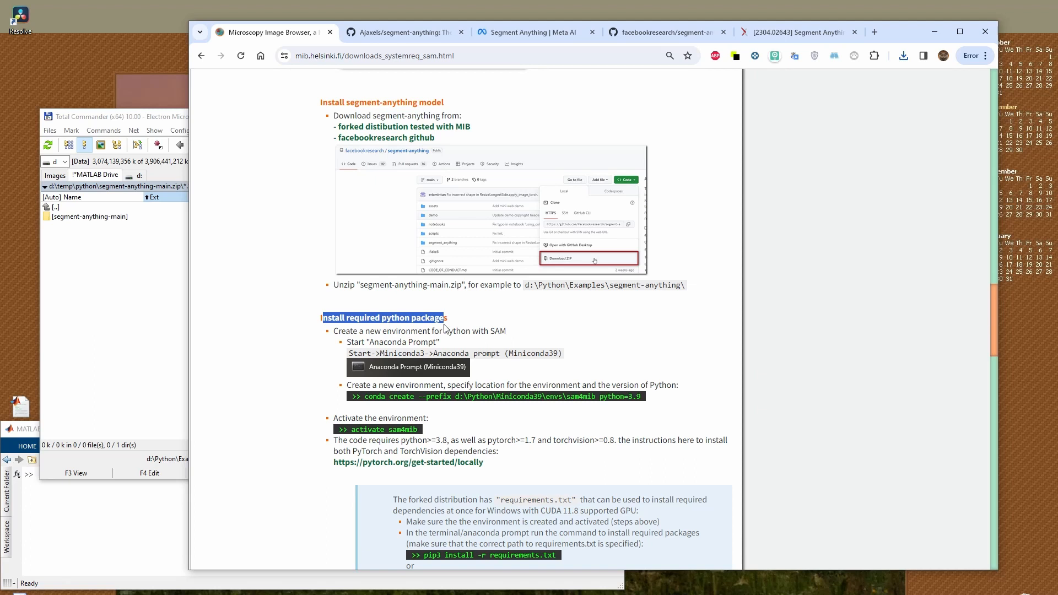
click(340, 331)
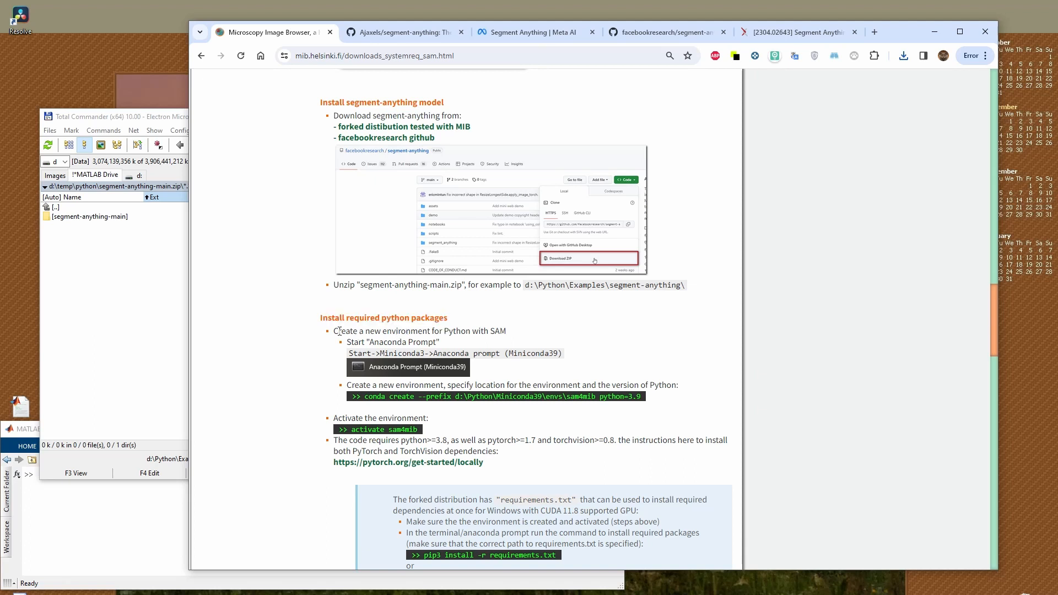
drag(349, 355, 563, 354)
Start Anaconda Prompt (Miniconda39) and arrange its window and the browser so the instructions can be read alongside it
key(super)
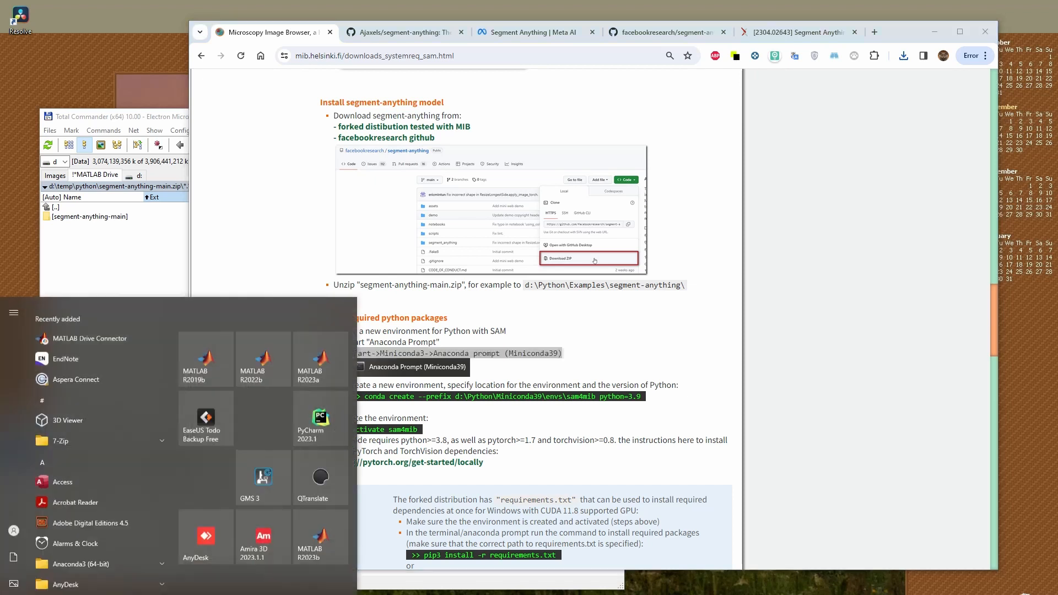
text(ana)
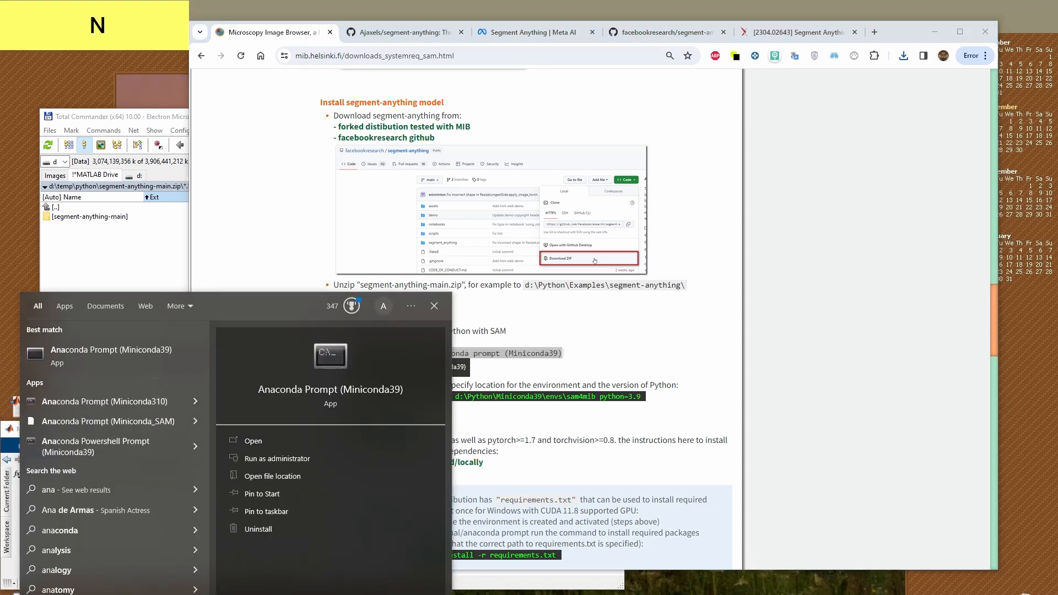
click(89, 346)
drag(333, 113, 256, 322)
drag(905, 34, 953, 16)
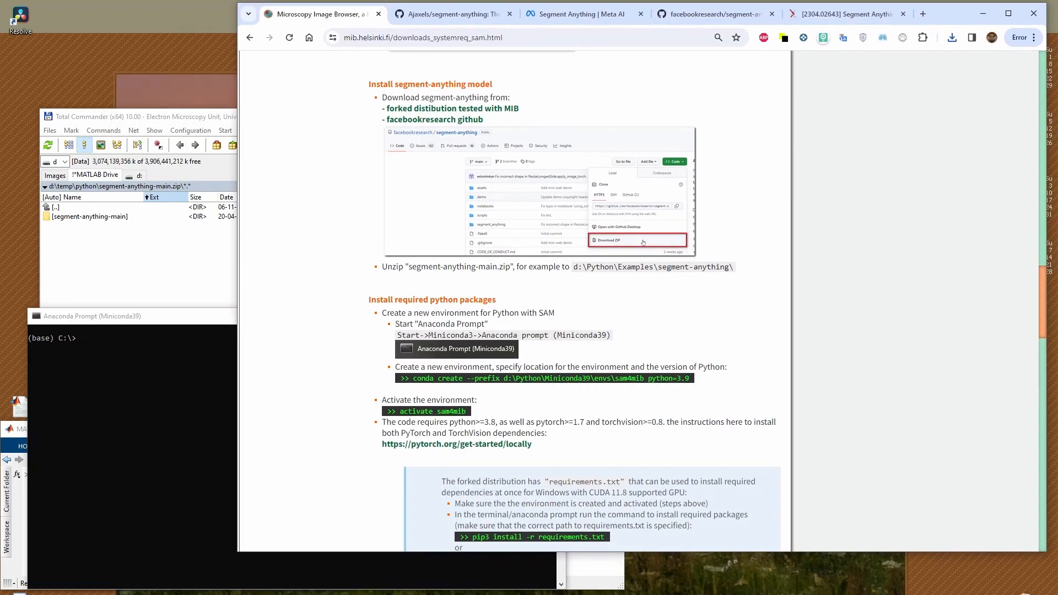
drag(240, 551, 515, 589)
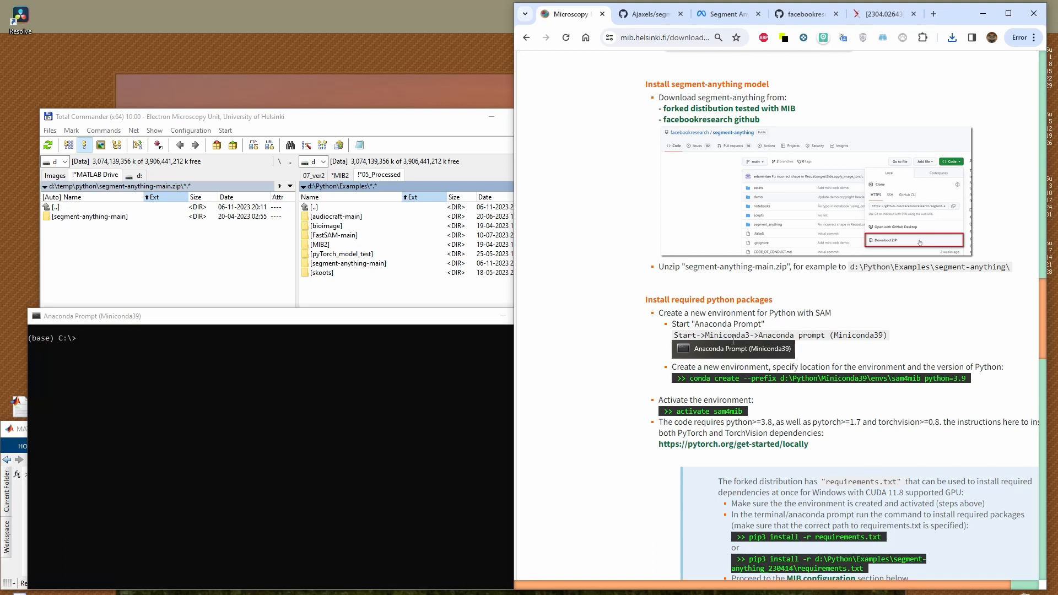
Copy "conda create --prefix d:\Python\Miniconda39\envs\sam4mib python=3.9" from the instructions into the Anaconda Prompt
drag(676, 367, 1007, 369)
click(693, 381)
drag(693, 380, 973, 381)
key(ctrl+c)
click(220, 346)
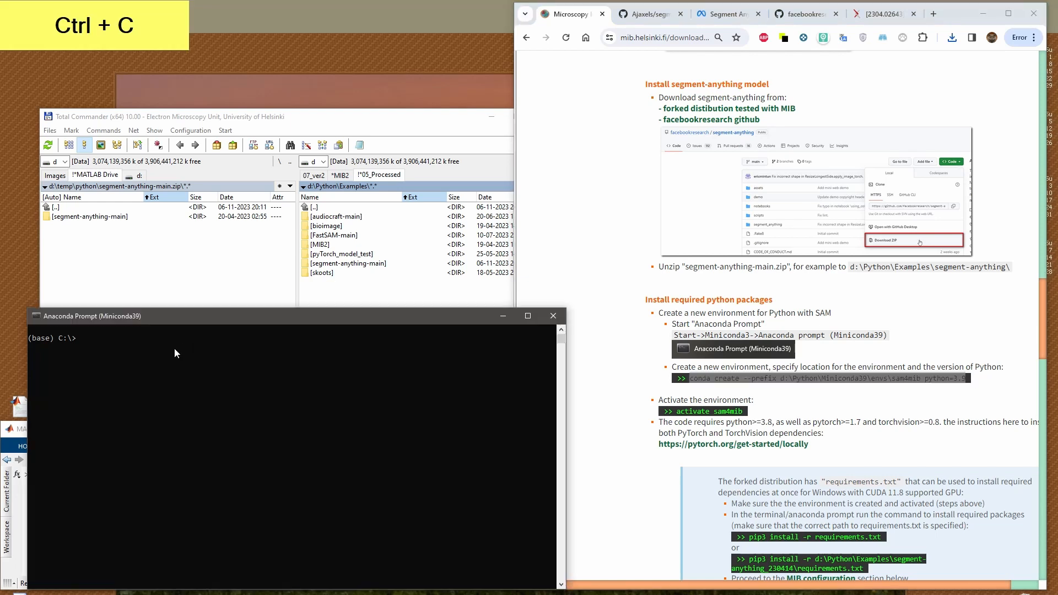
key(ctrl+v)
Examine the Miniconda path, the environment name and the Python version in the pasted command
click(101, 338)
click(196, 339)
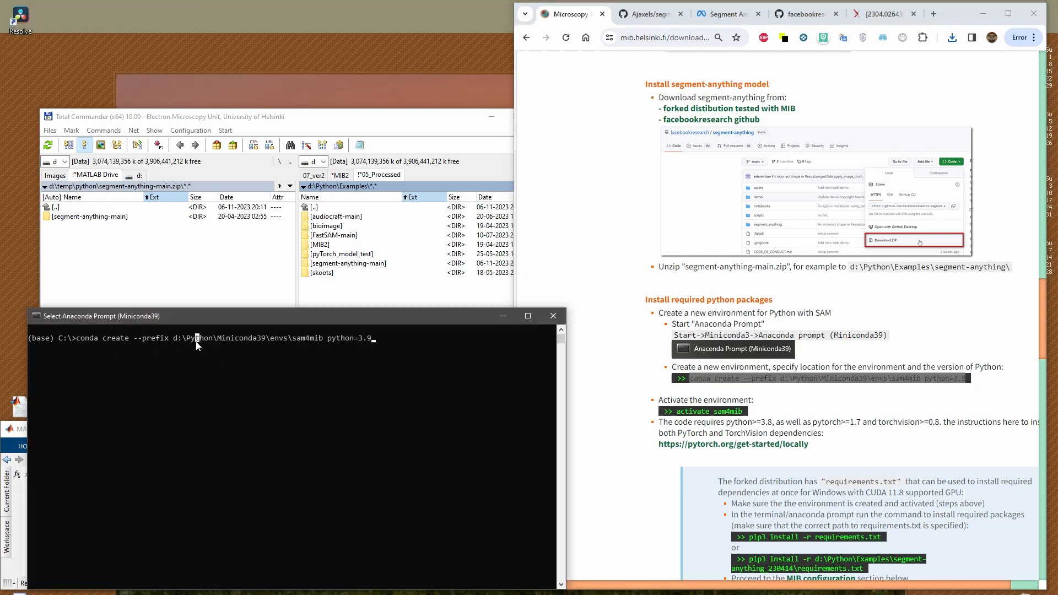
key(Left)
key(Left)
key(Left)
key(Left)
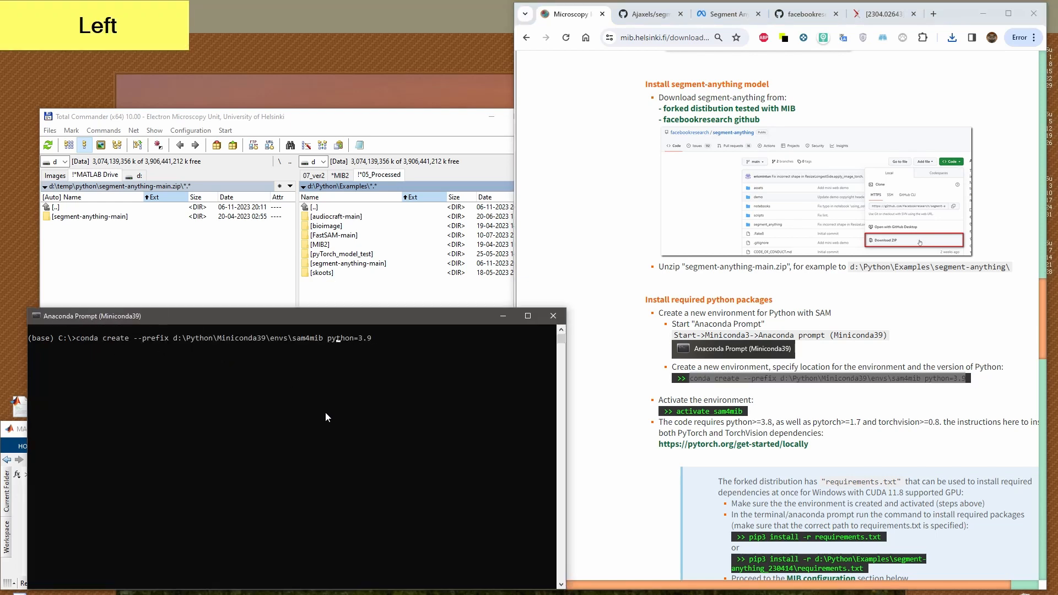
key(shift+Right)
key(shift+Right)
key(shift+Right)
key(shift+Right)
key(shift+Right)
key(shift+Right)
key(shift+Right)
key(shift+Right)
key(shift+Right)
key(shift+Right)
key(shift+Right)
key(shift+Right)
key(shift+Right)
key(shift+Right)
key(shift+Right)
key(shift+Right)
key(shift+Right)
key(shift+Right)
key(shift+Right)
key(shift+Right)
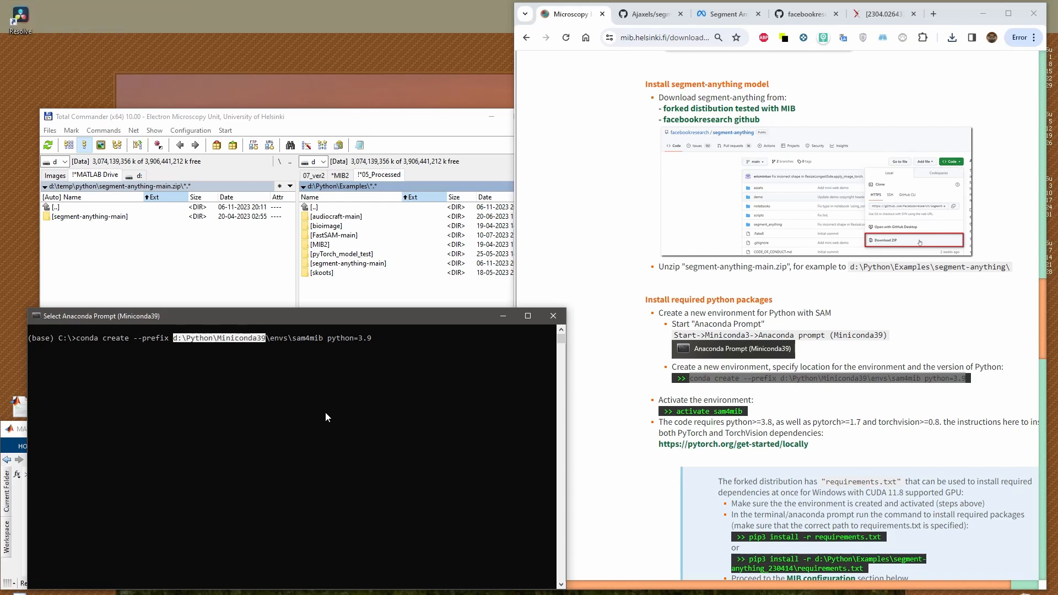
key(shift+Right)
key(shift+Right)
key(shift+Right)
key(shift+Right)
key(shift+Right)
key(shift+Right)
key(Right)
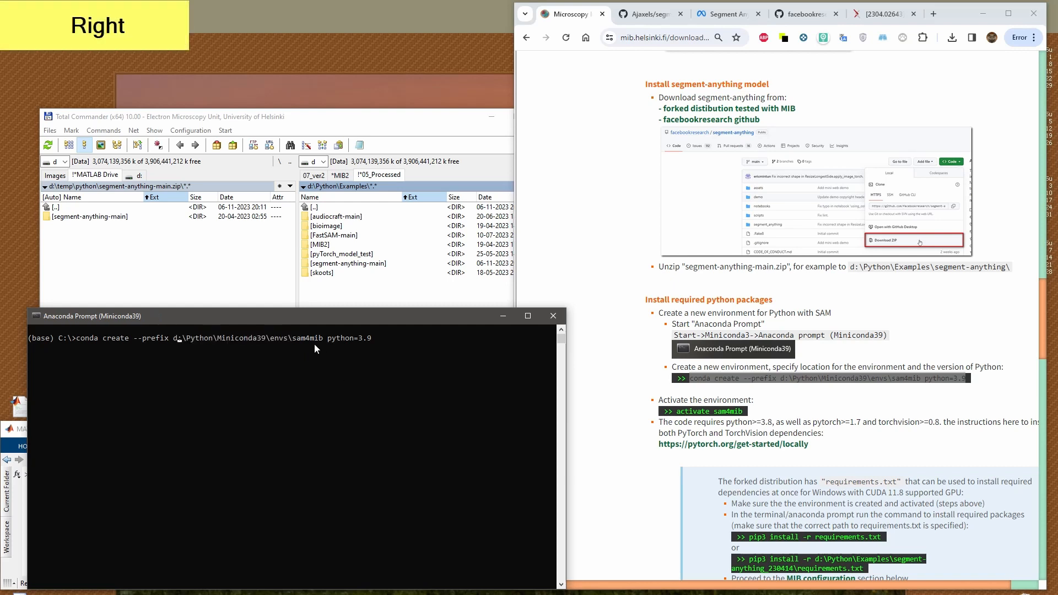
drag(293, 339, 323, 343)
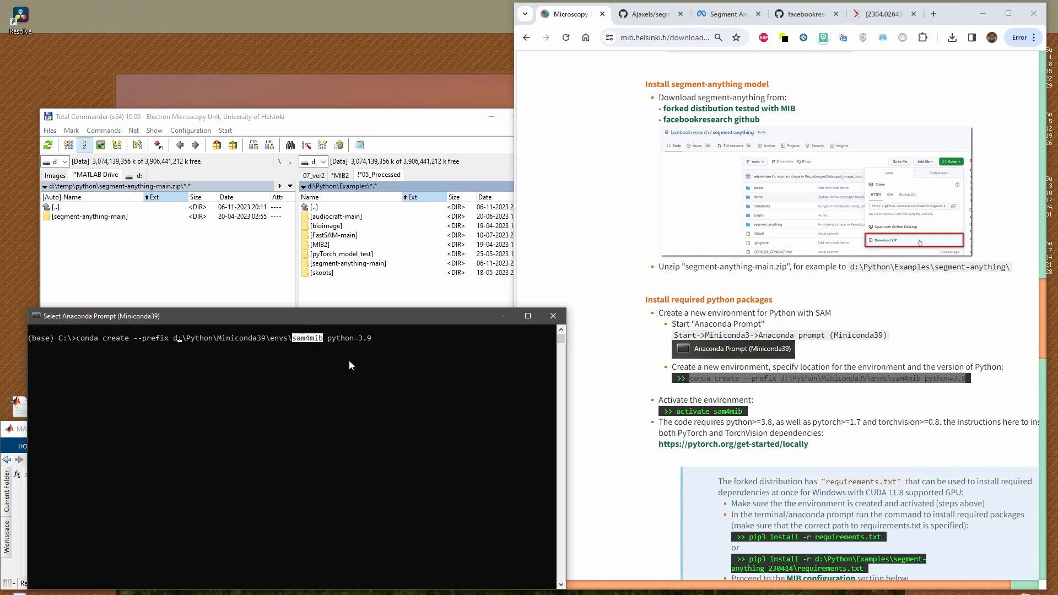
key(End)
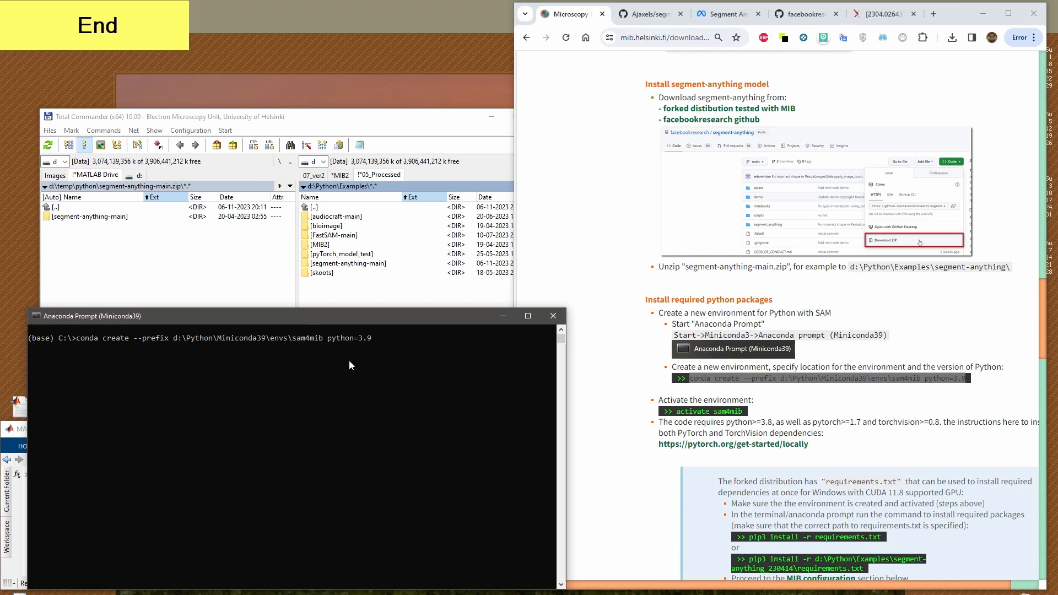
Run the environment creation command and approve the package installation with y
key(Return)
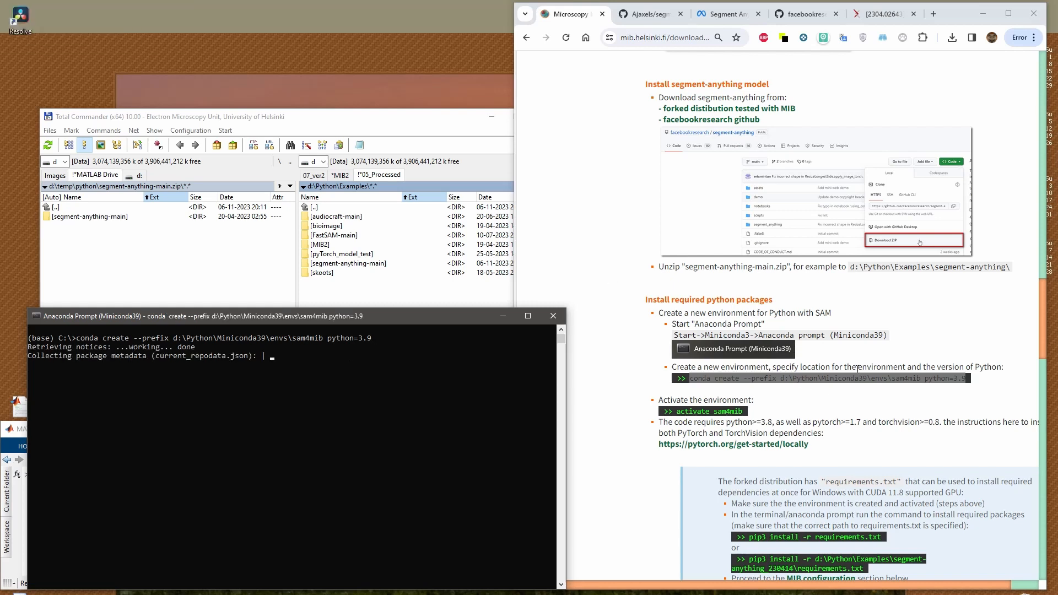
click(858, 369)
scroll(762, 344, down, 2)
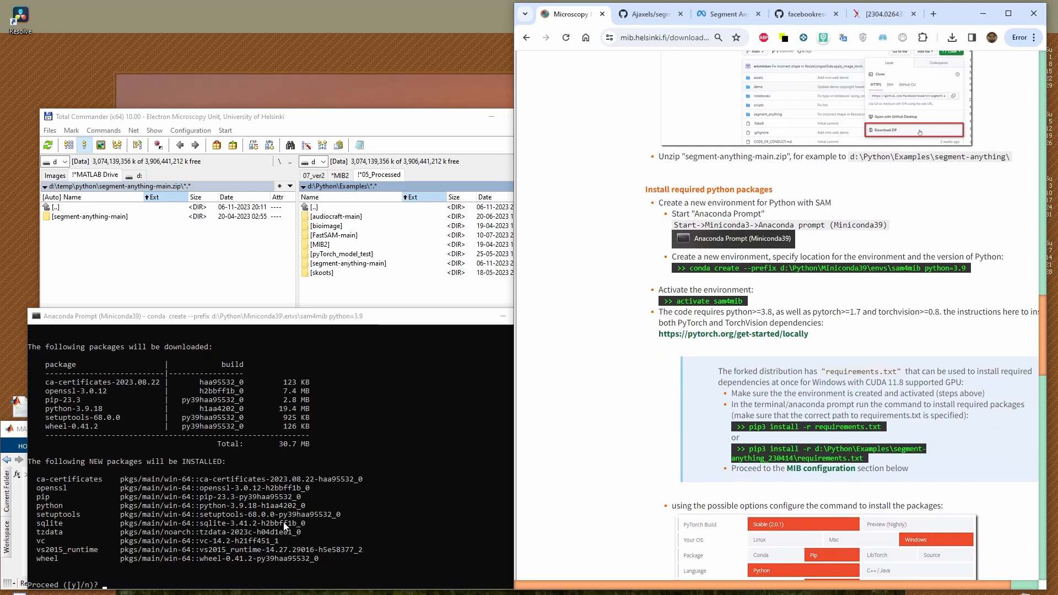
click(146, 580)
text(y)
key(Return)
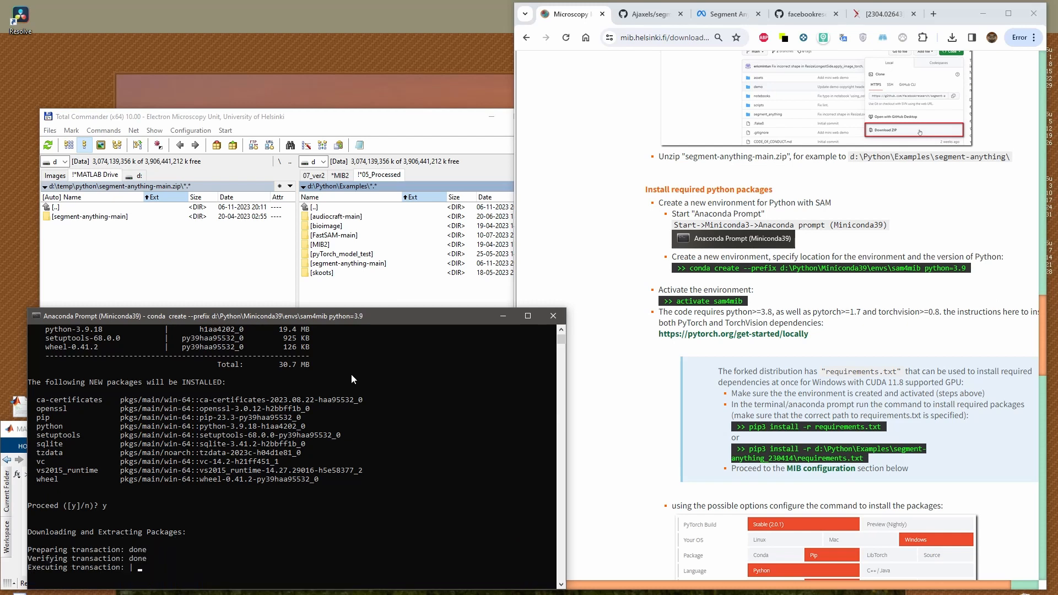
Open D:\Python\Miniconda39\envs in Total Commander and check for the new environment's folder
drag(359, 311, 347, 294)
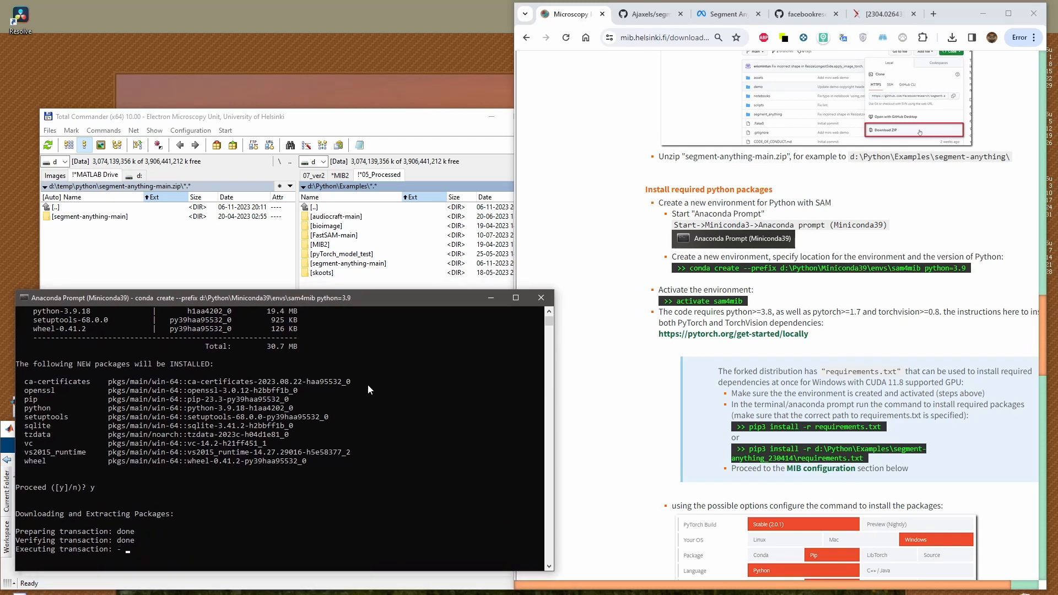
click(348, 237)
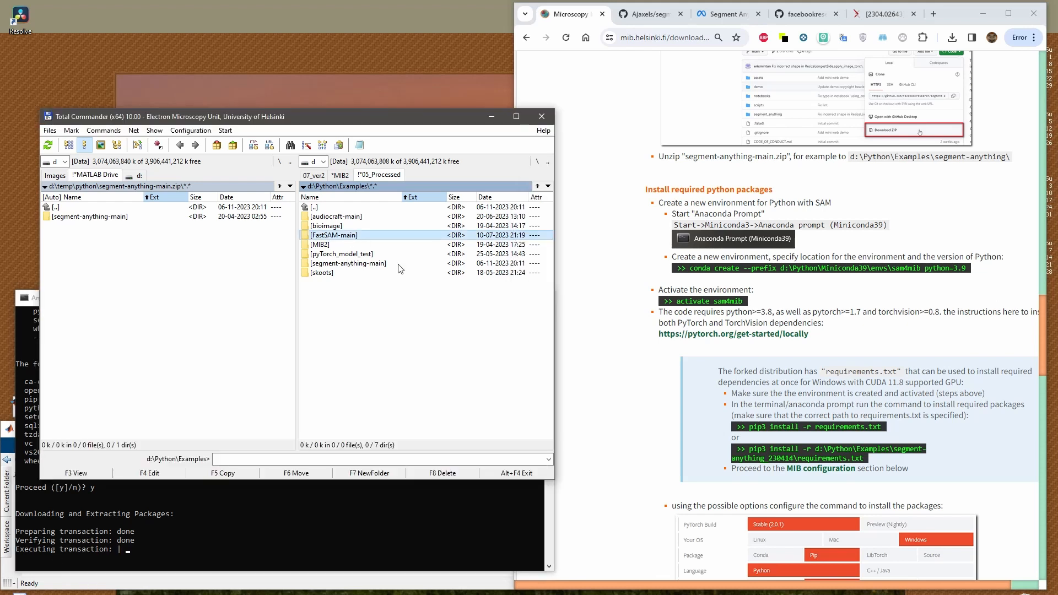
key(Home)
key(Return)
key(Down)
key(Down)
key(Return)
key(Down)
key(Down)
key(Down)
key(Down)
key(Return)
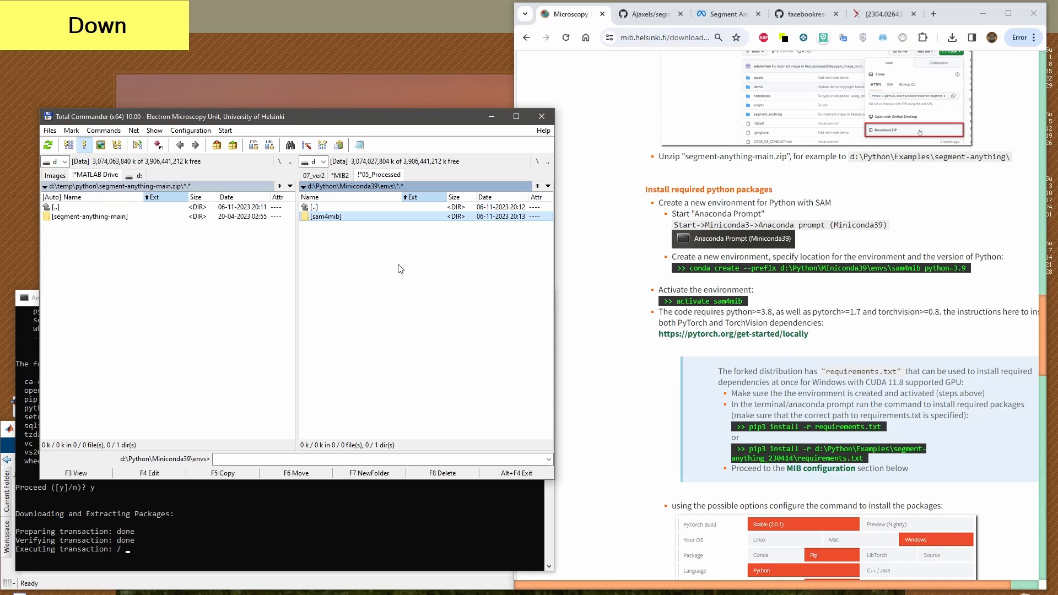
click(325, 217)
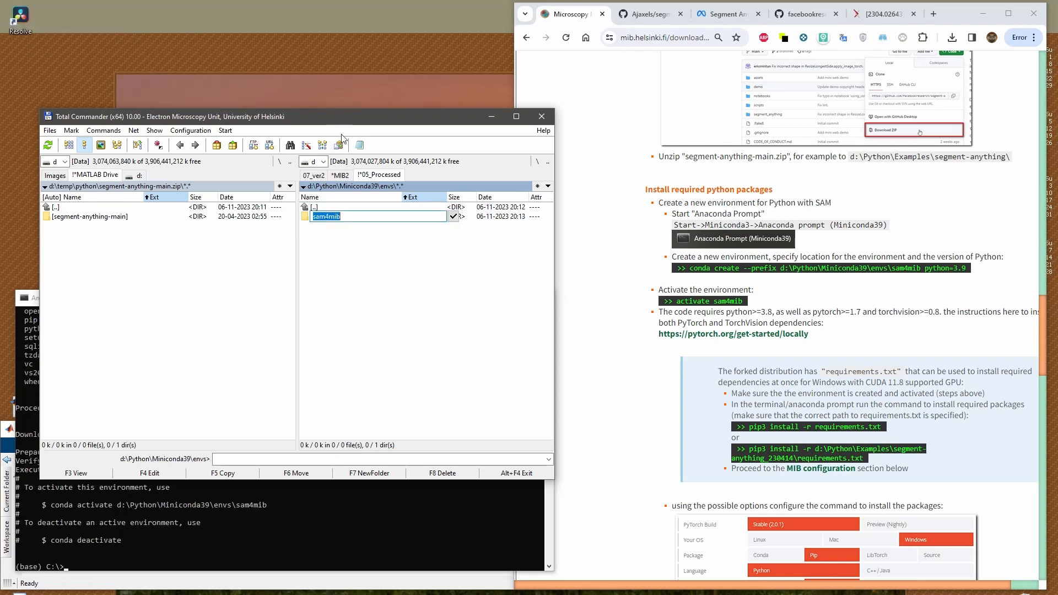
click(364, 240)
Move and shrink the Total Commander window so the Anaconda Prompt stays accessible, and return to the prompt
drag(348, 121, 337, 56)
drag(543, 416, 450, 312)
click(325, 529)
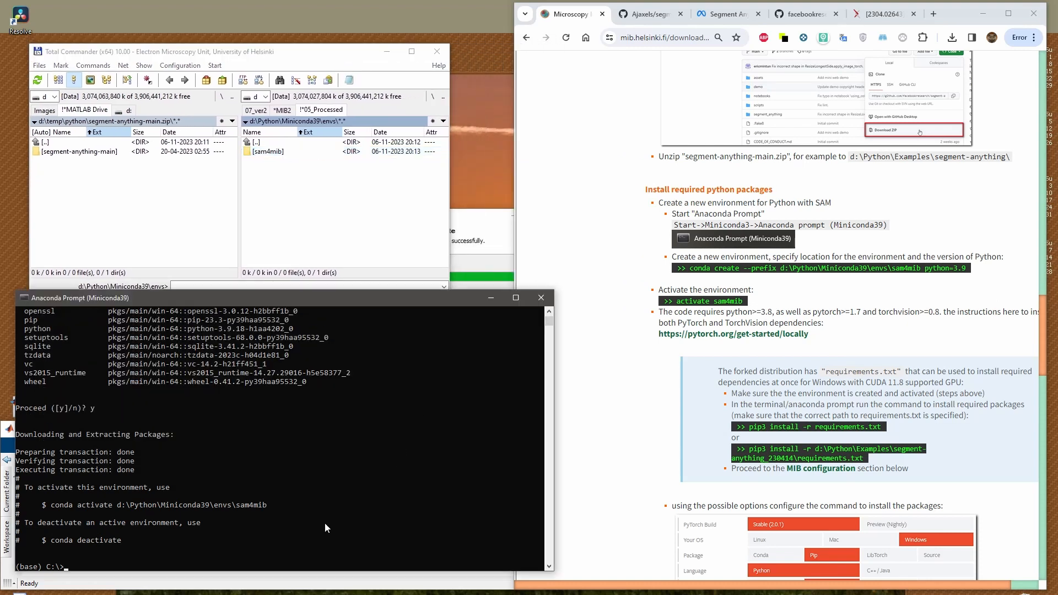
Copy "activate sam4mib" from the instructions, run it in the Anaconda Prompt and check the active environment's name
click(753, 312)
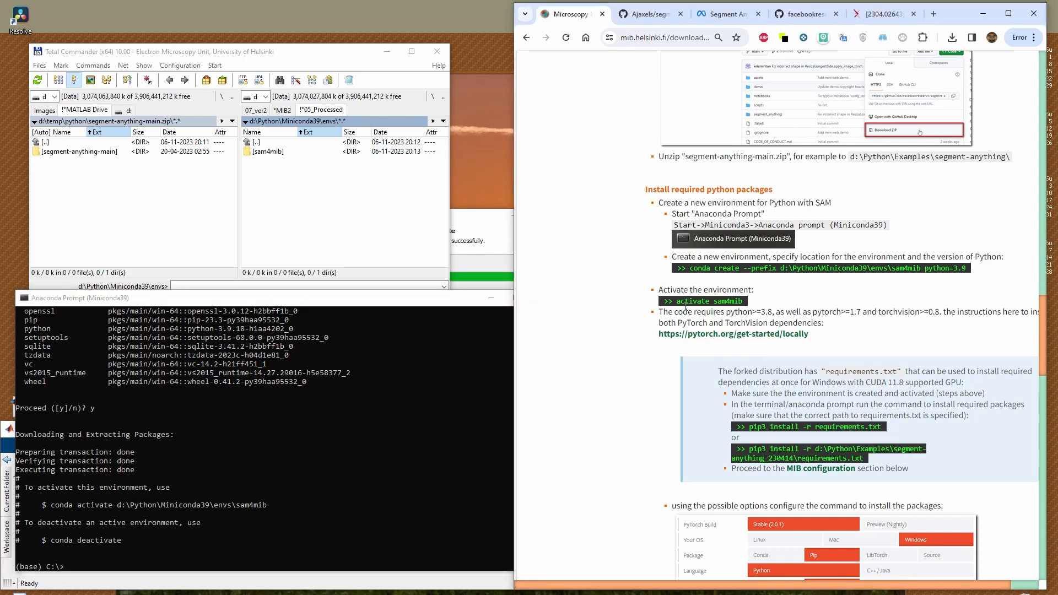
drag(677, 302, 732, 304)
key(ctrl+c)
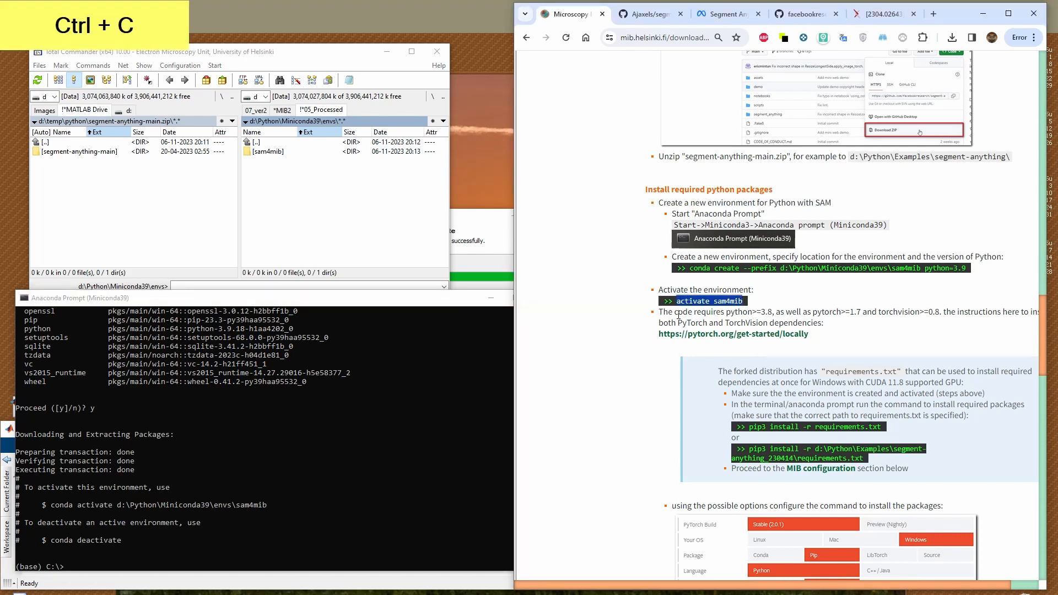
click(150, 559)
key(ctrl+v)
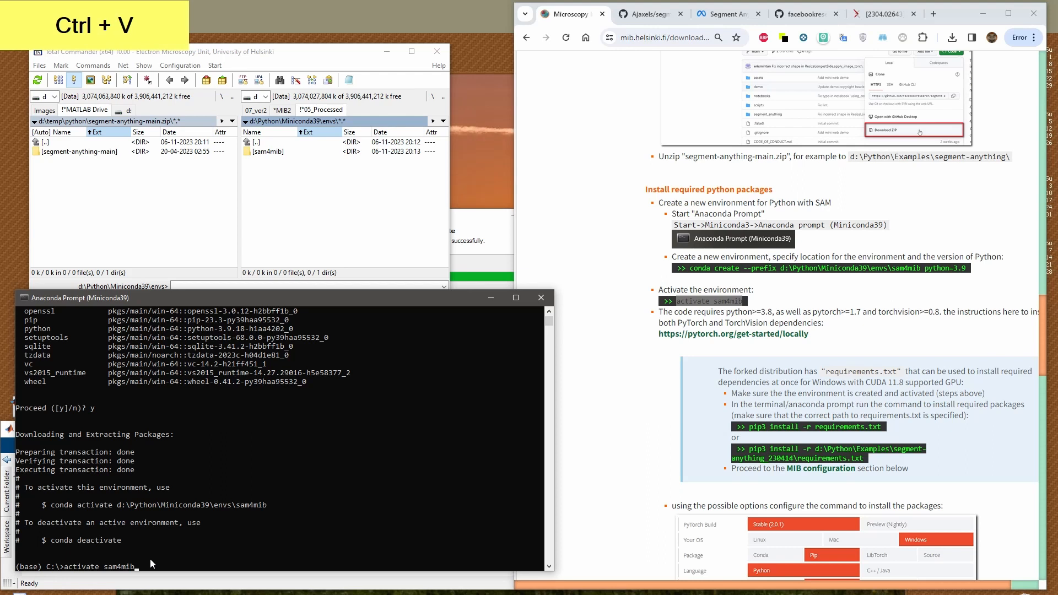
key(KP_Enter)
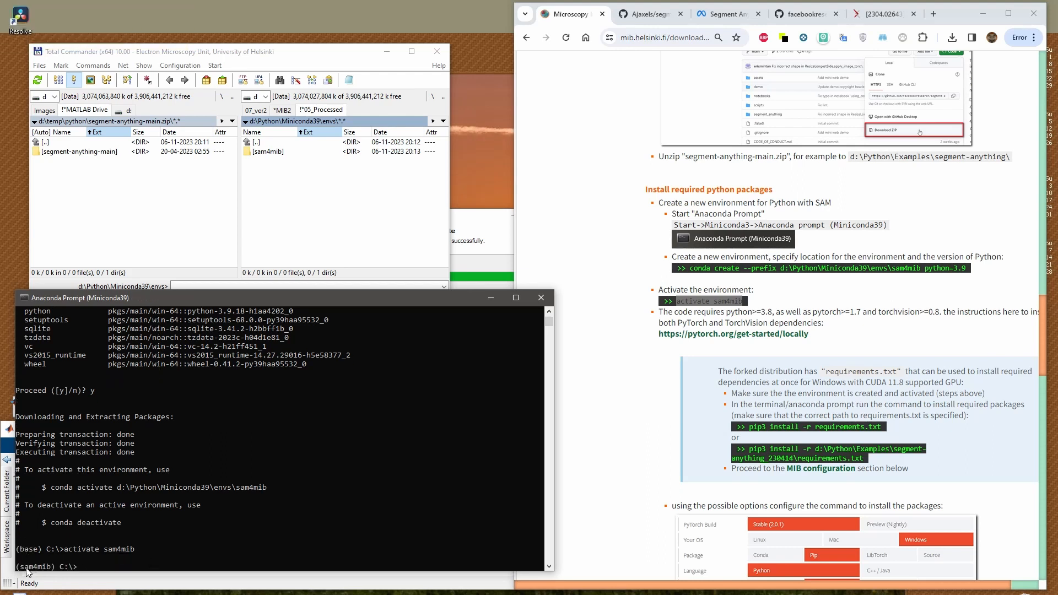
mouse_move(16, 550)
mouse_down()
mouse_move(44, 553)
mouse_move(19, 565)
mouse_up()
click(85, 567)
Open the pytorch.org/get-started/locally link from the instructions in a new tab, dismiss its cookie notice and show the install selector
click(954, 17)
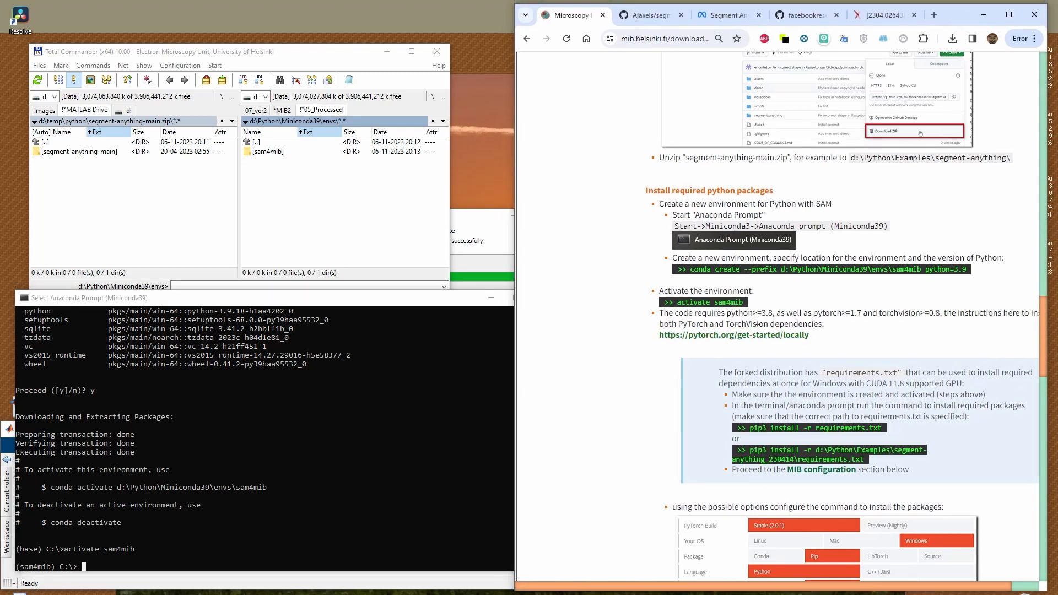
scroll(790, 326, down, 1)
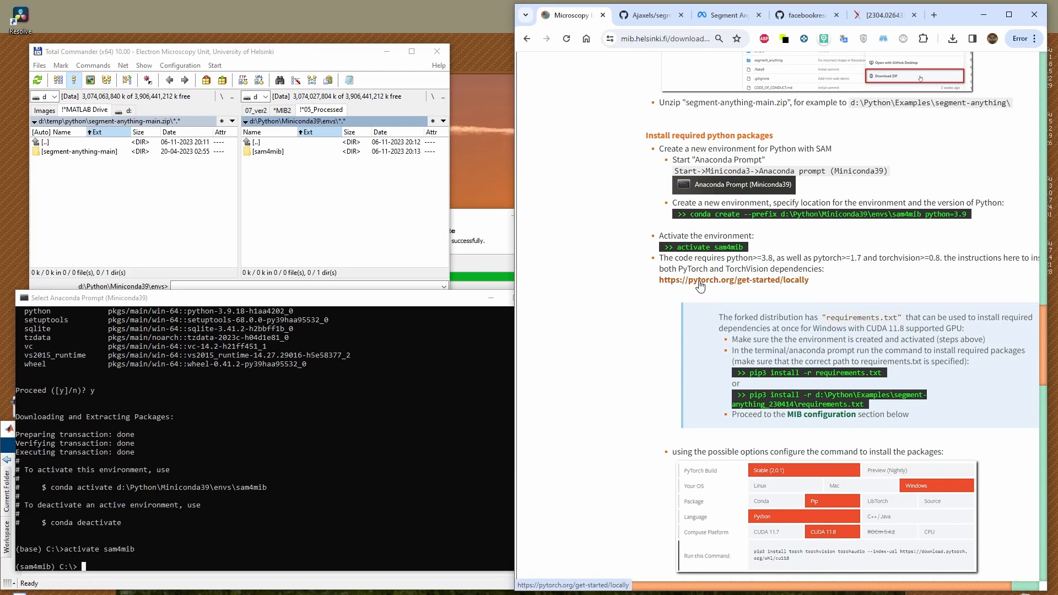
scroll(757, 391, down, 2)
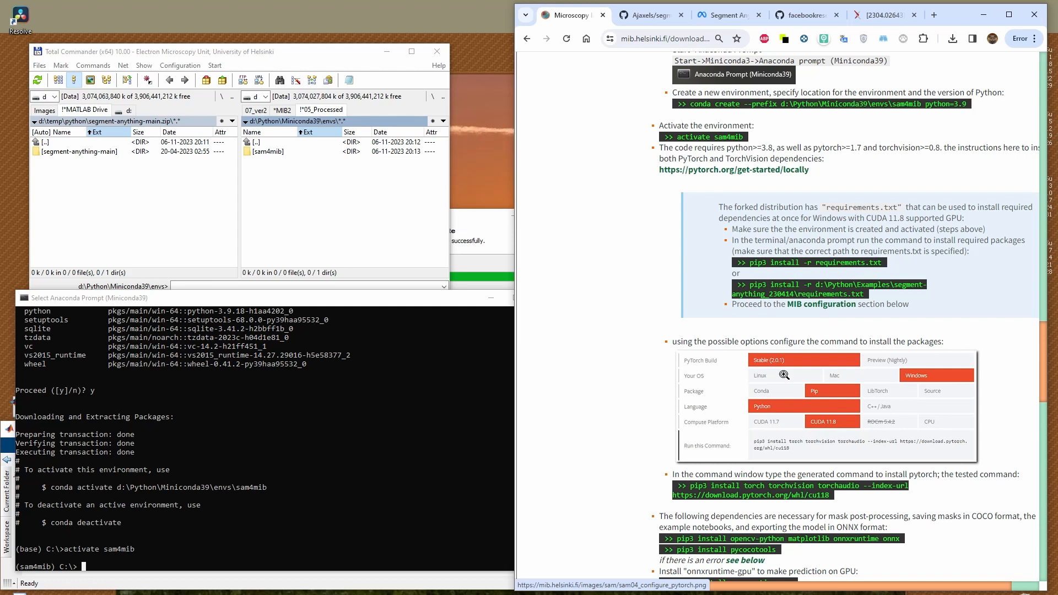
right_click(711, 170)
click(739, 182)
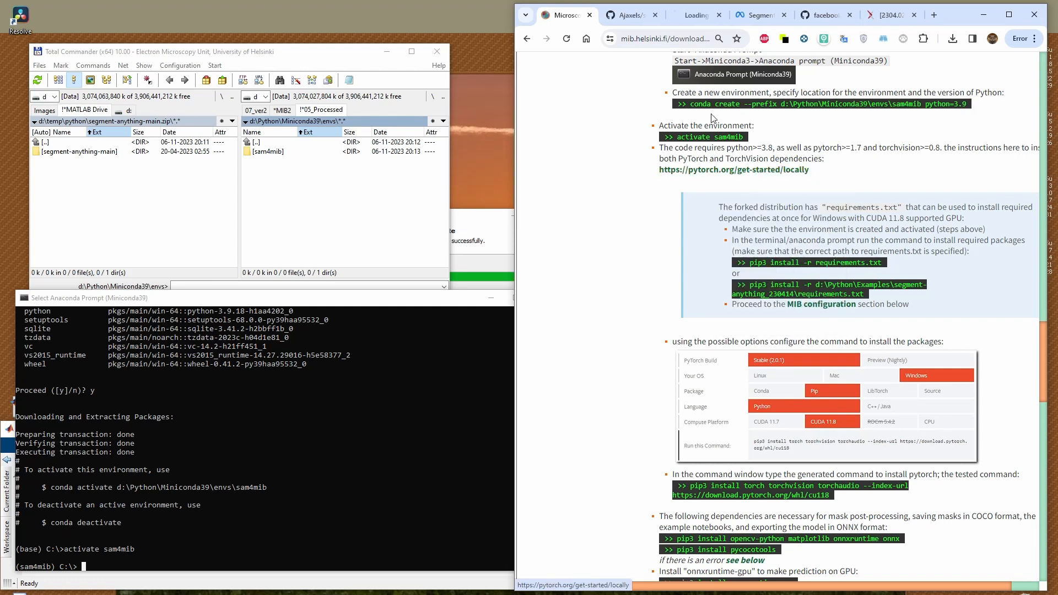
click(696, 15)
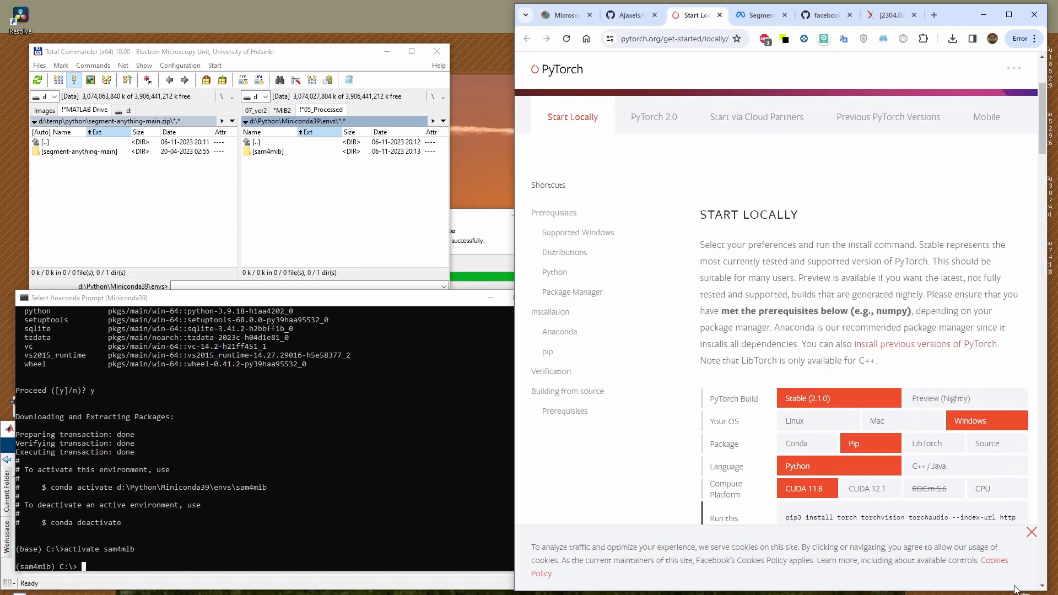
click(1032, 532)
scroll(752, 375, down, 2)
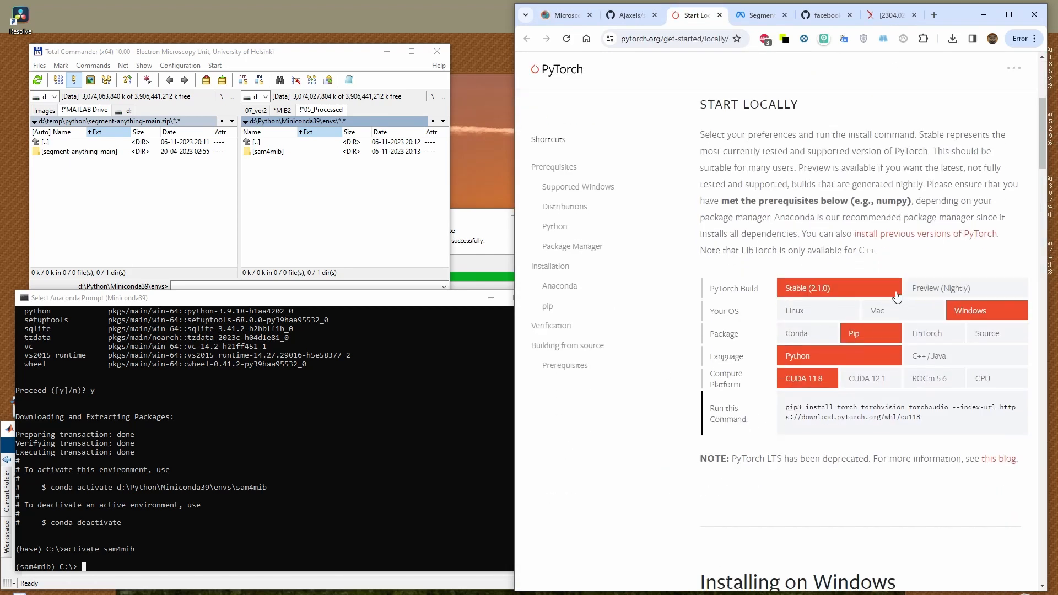
Close the Ajaxels GitHub tab and check the tested PyTorch options in the MIB instructions
click(630, 16)
click(655, 15)
click(573, 22)
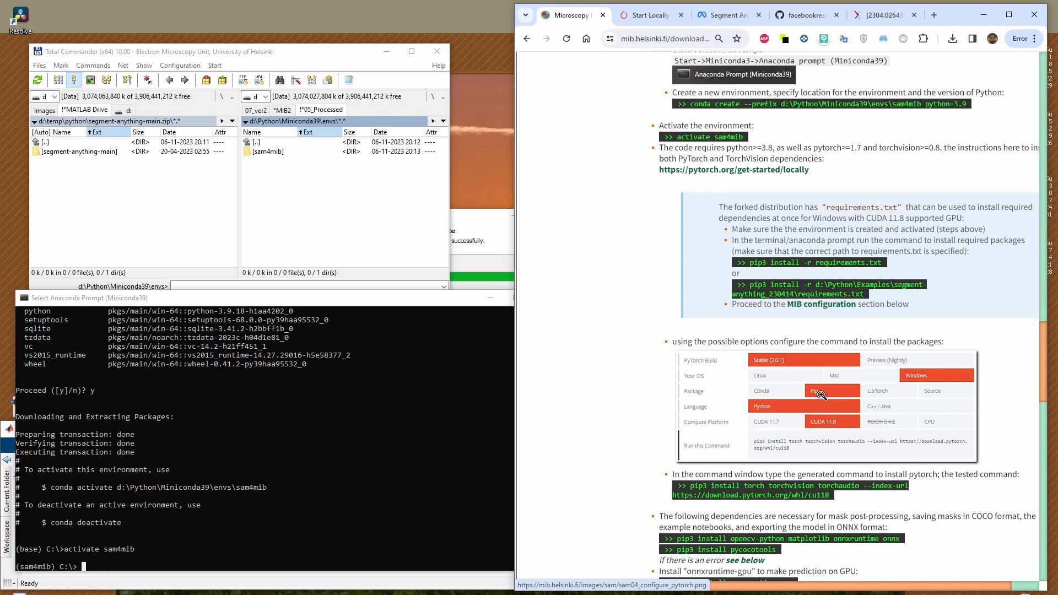
On the PyTorch page, choose CUDA 12.1 as the compute platform and copy the generated pip3 install command
click(651, 15)
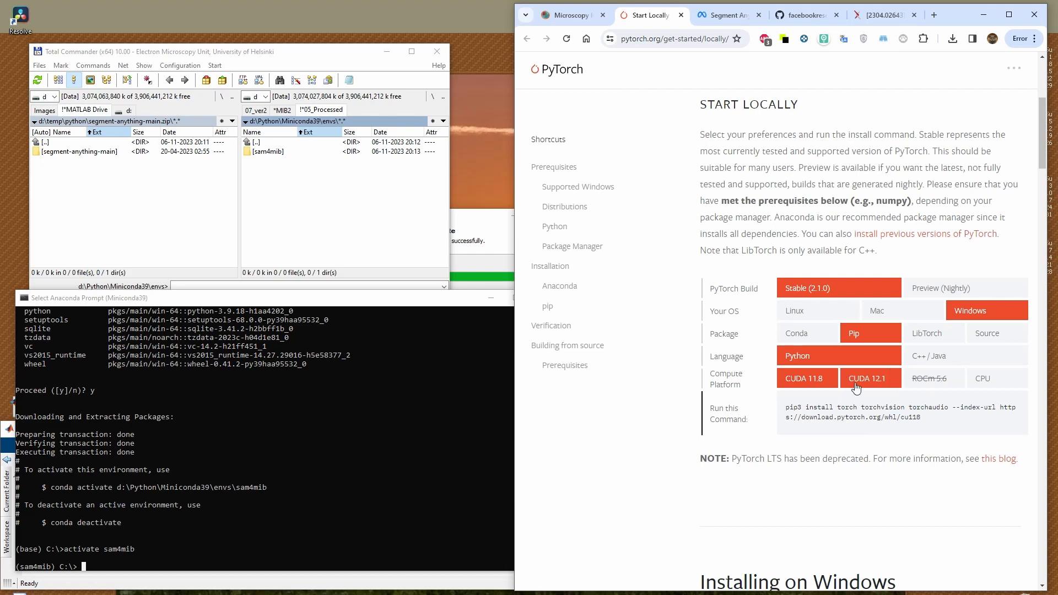
click(874, 379)
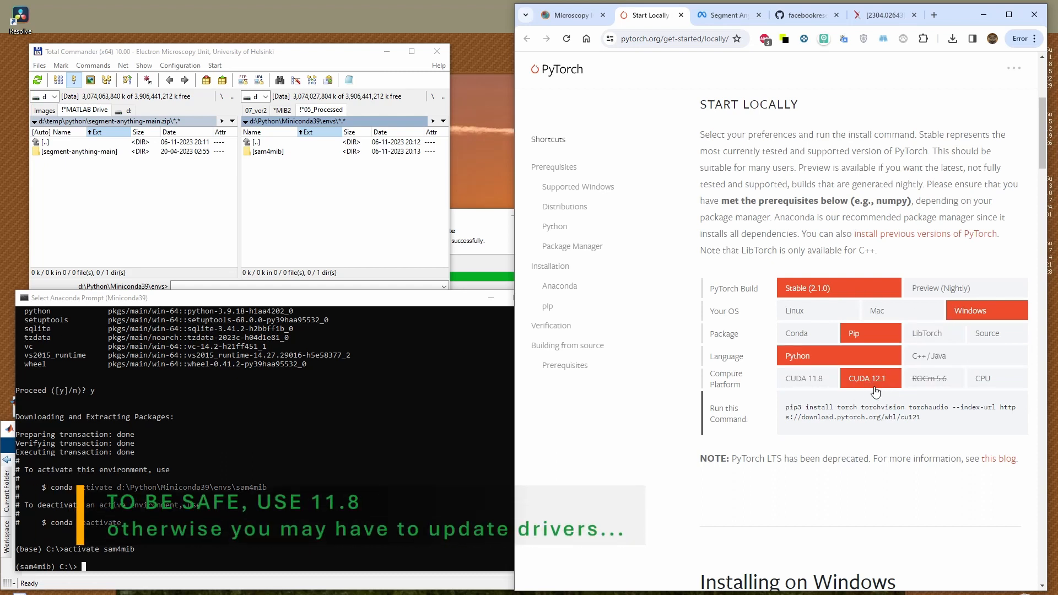
click(807, 386)
drag(787, 408, 921, 418)
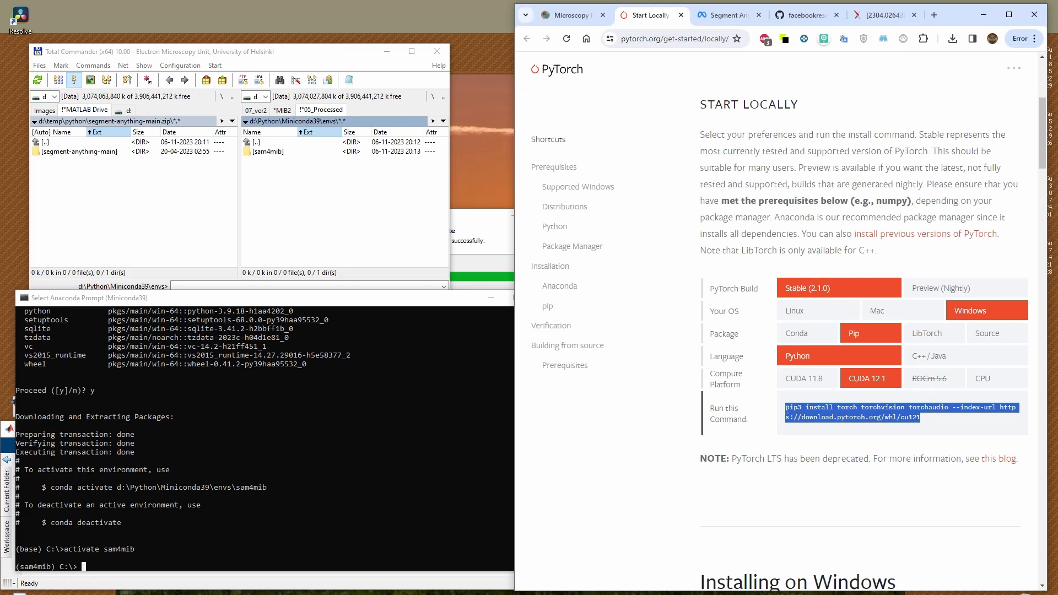
key(ctrl+c)
Return to the MIB instructions and run the copied torch, torchvision and torchaudio cu121 install command in the Anaconda Prompt
key(ctrl+shift+Tab)
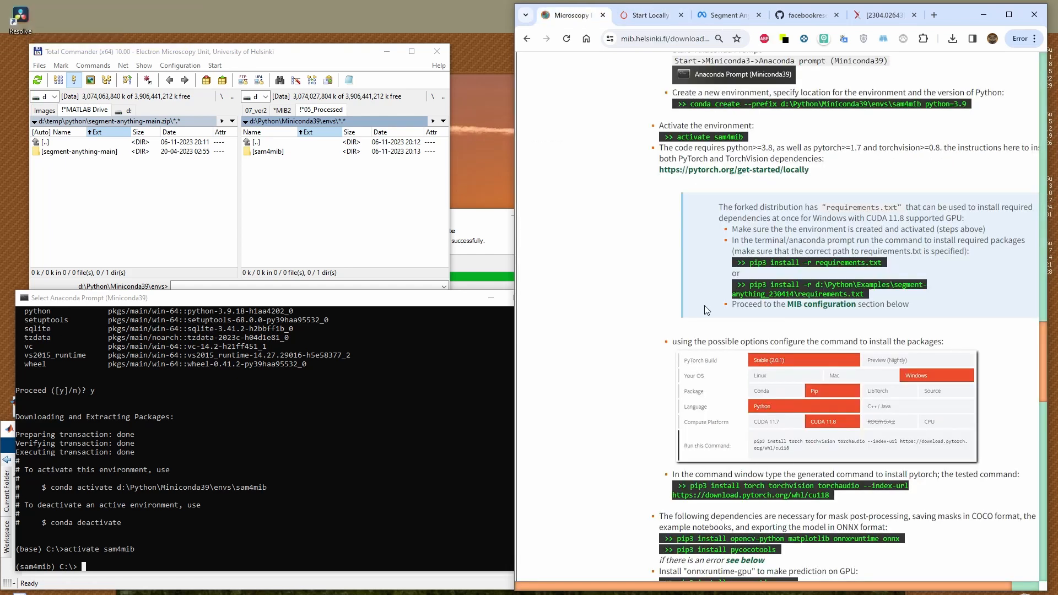
scroll(788, 465, down, 1)
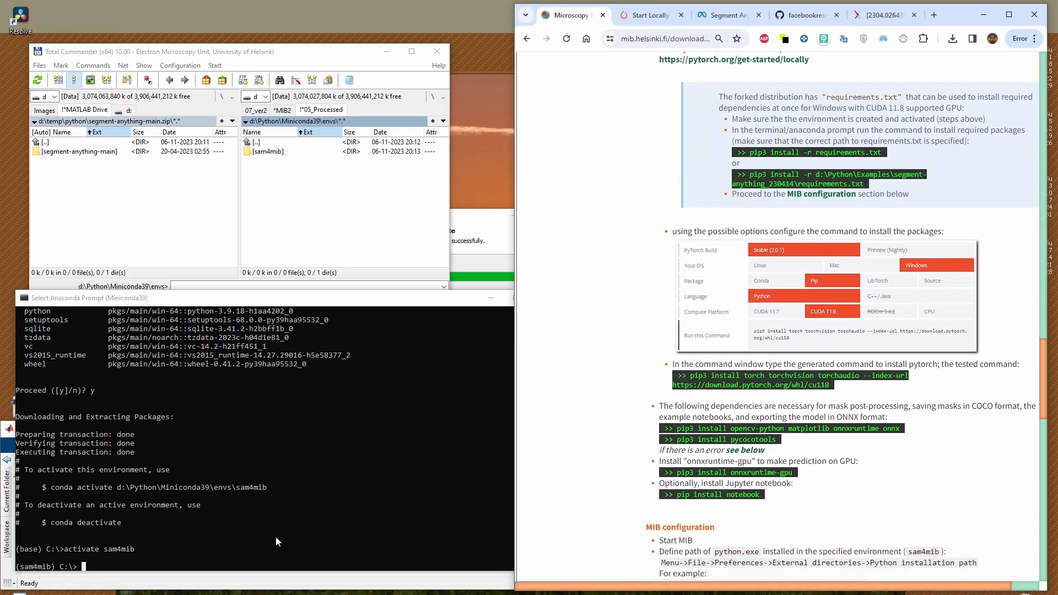
click(184, 566)
key(ctrl+v)
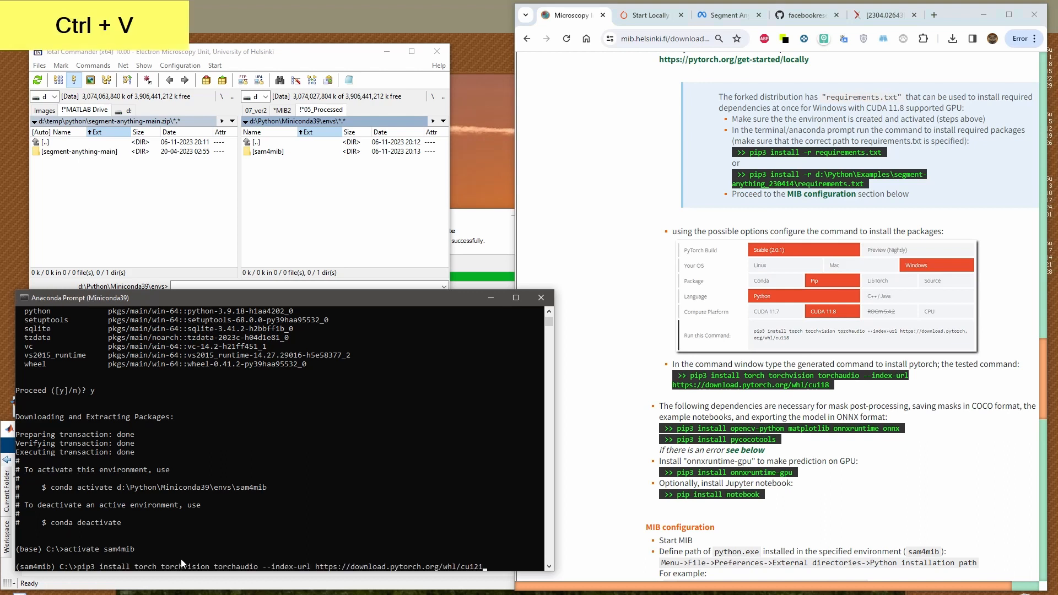
key(Return)
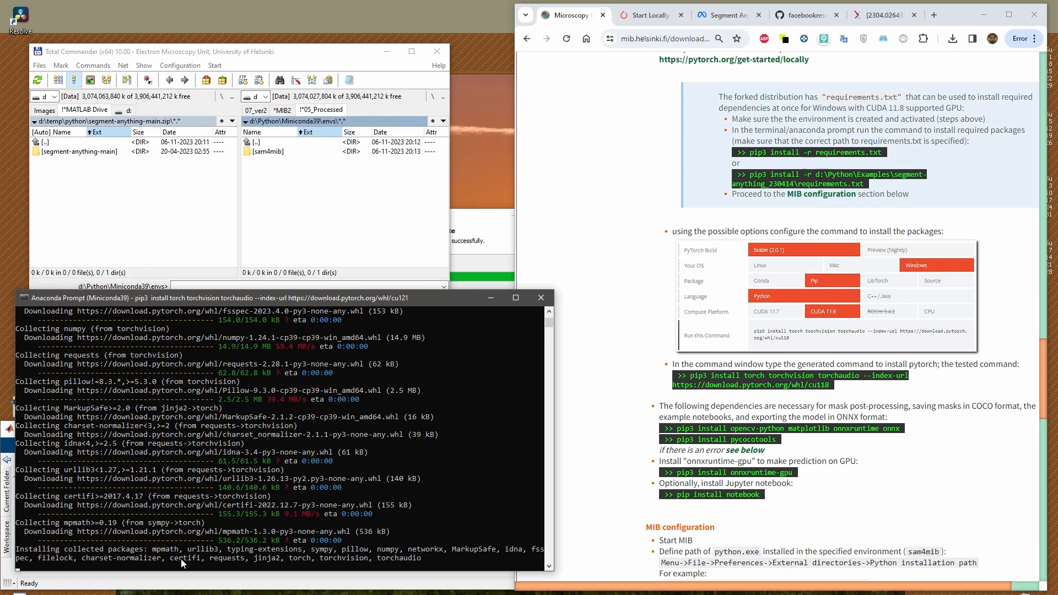
Clear both options on the last page of the Miniconda3 setup wizard and finish it
click(459, 235)
click(498, 409)
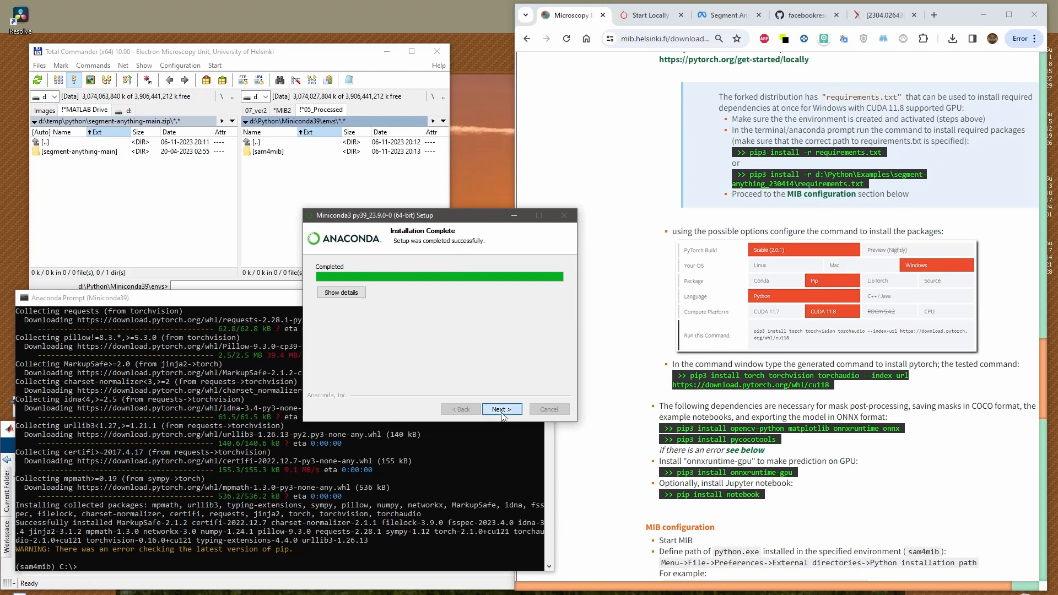
click(418, 308)
click(437, 326)
click(502, 409)
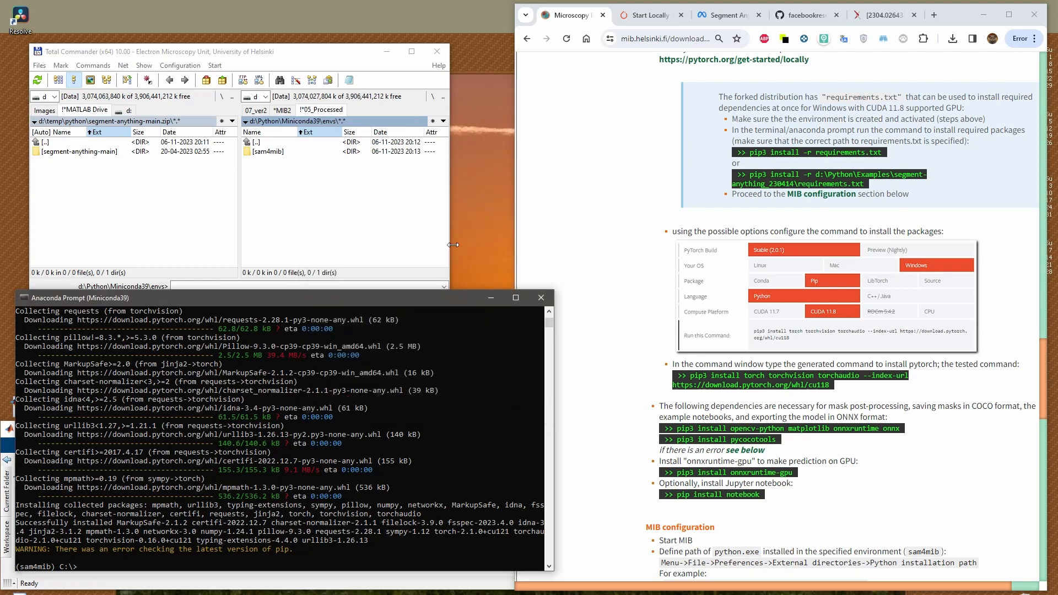
Copy "pip3 install opencv-python matplotlib onnxruntime onnx" from the instructions and run it in the Anaconda Prompt
drag(67, 550, 301, 549)
click(340, 550)
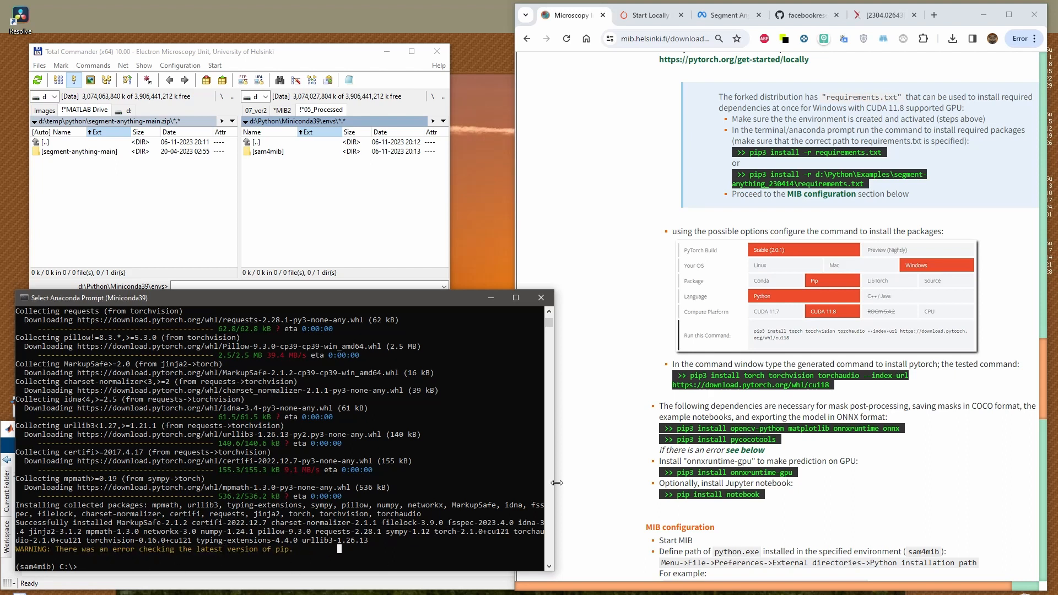
click(721, 362)
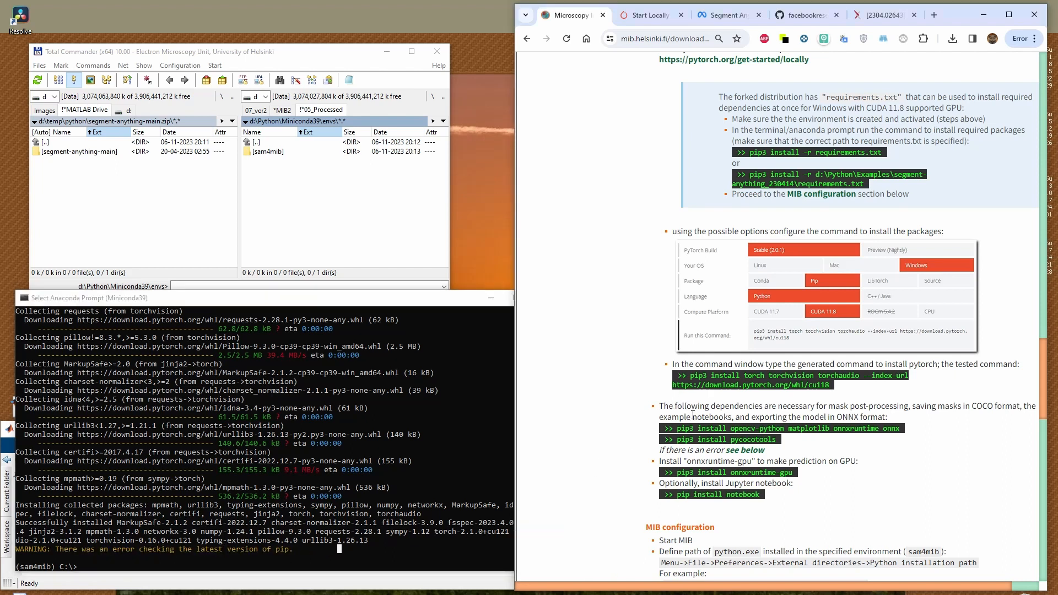
scroll(722, 362, down, 2)
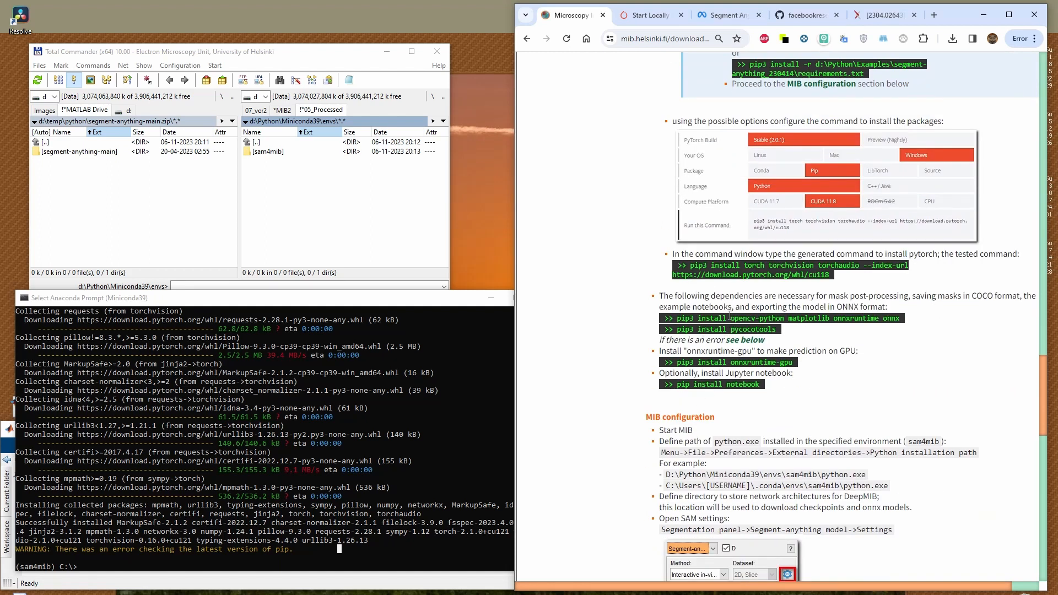
drag(679, 320, 899, 320)
key(ctrl+c)
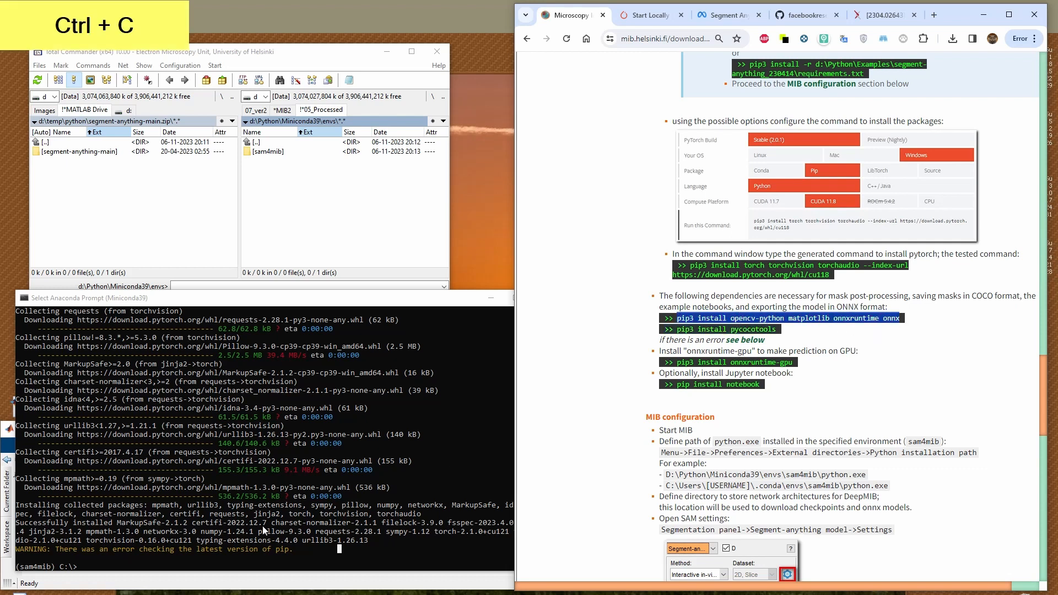
click(224, 559)
key(ctrl+v)
key(KP_Enter)
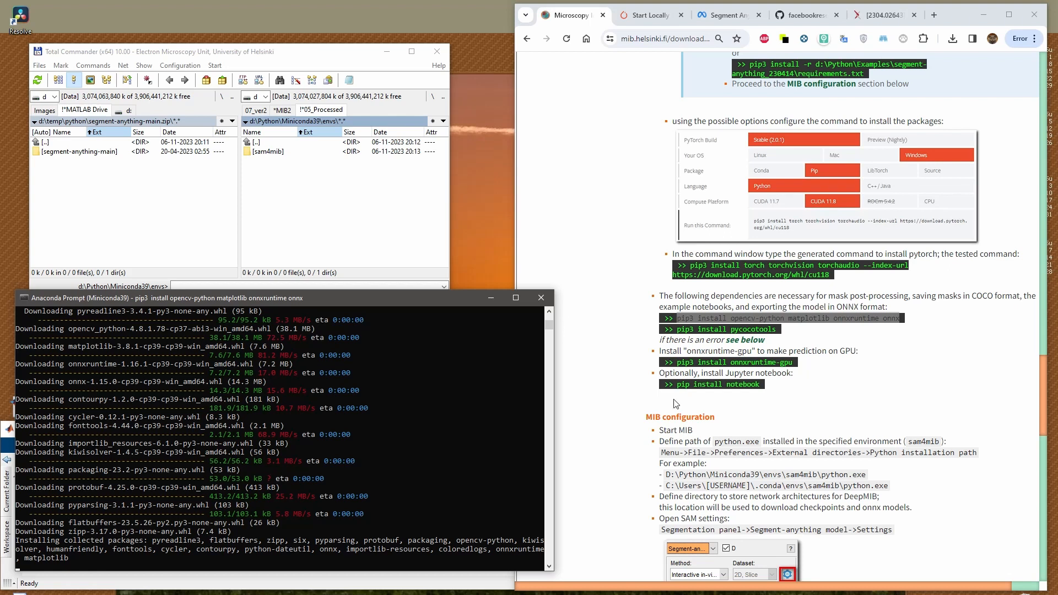
Consult the Troubleshooting section, then copy "pip3 install pycocotools" from the instructions and run it in the Anaconda Prompt
click(751, 346)
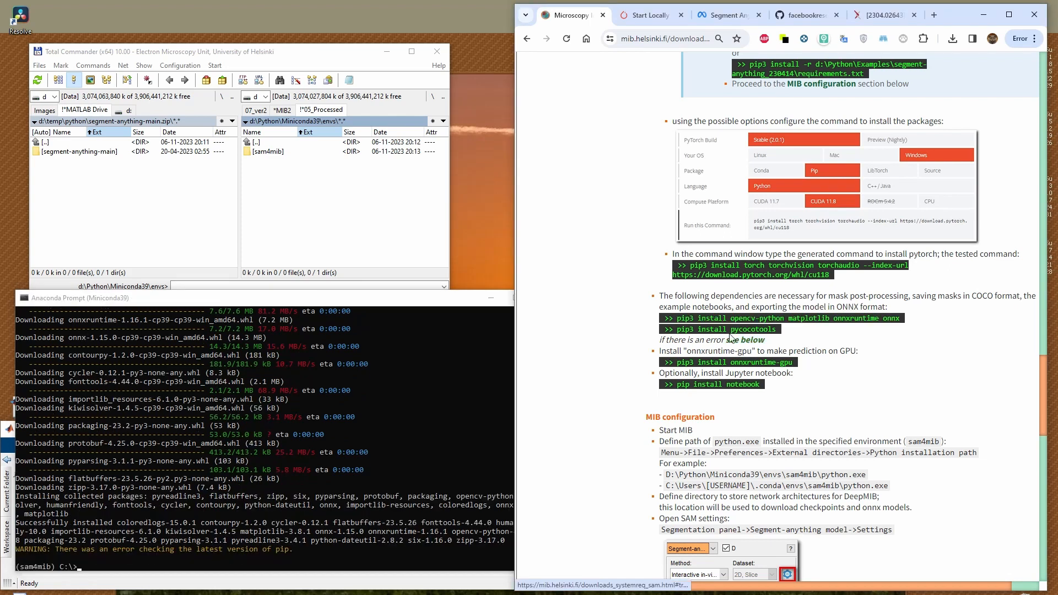
scroll(764, 397, down, 5)
scroll(764, 397, down, 7)
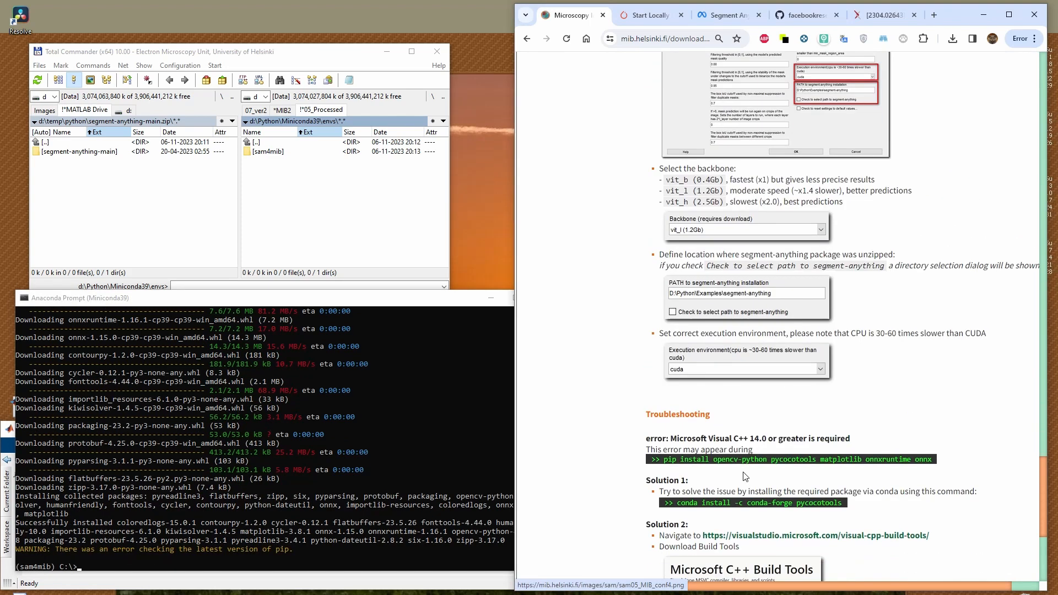
scroll(783, 450, up, 6)
scroll(720, 447, up, 7)
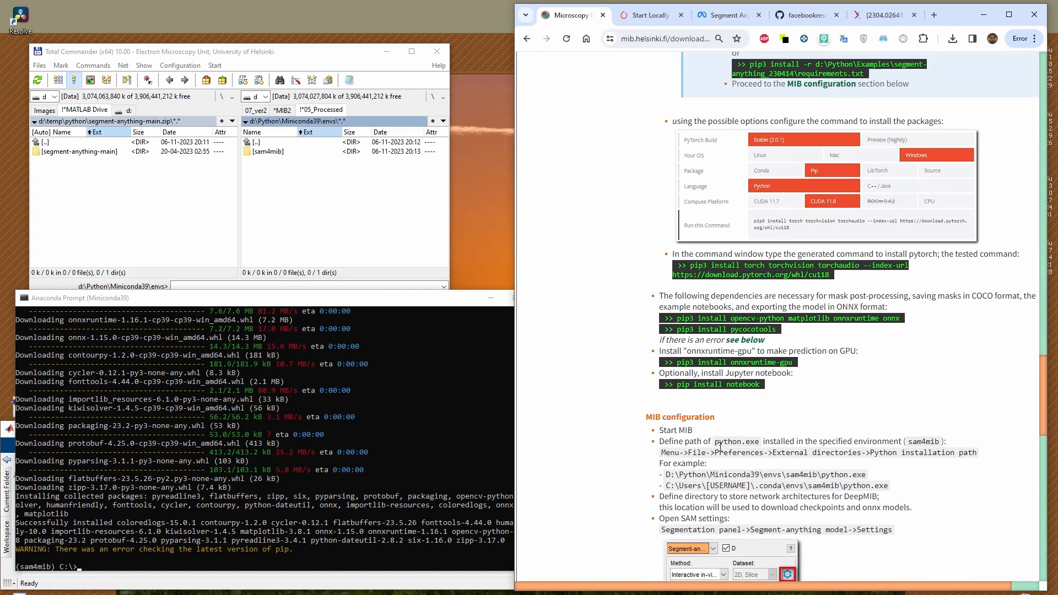
key(alt+Tab)
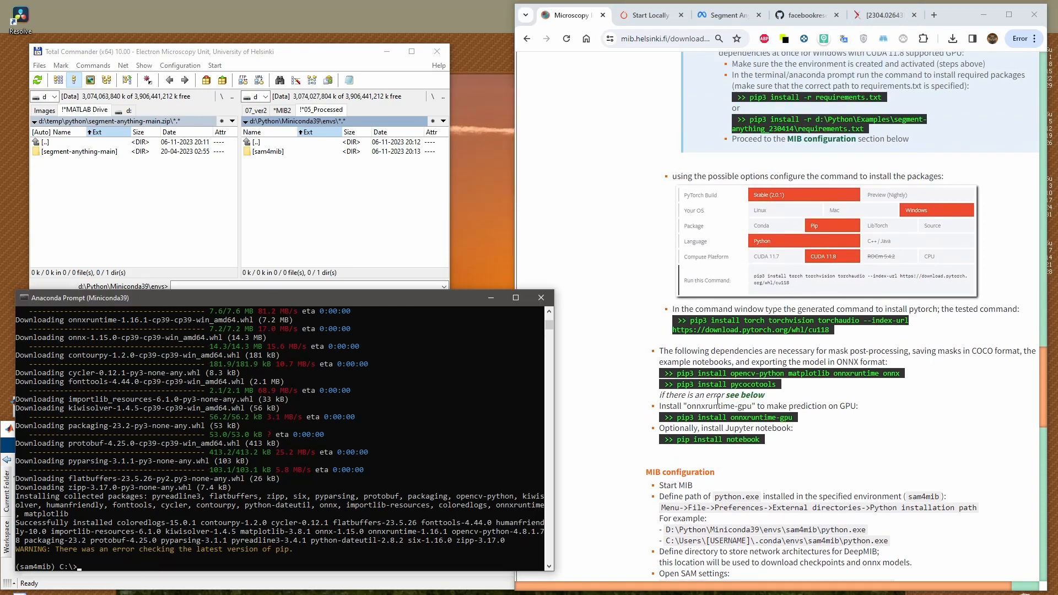
drag(677, 385, 780, 385)
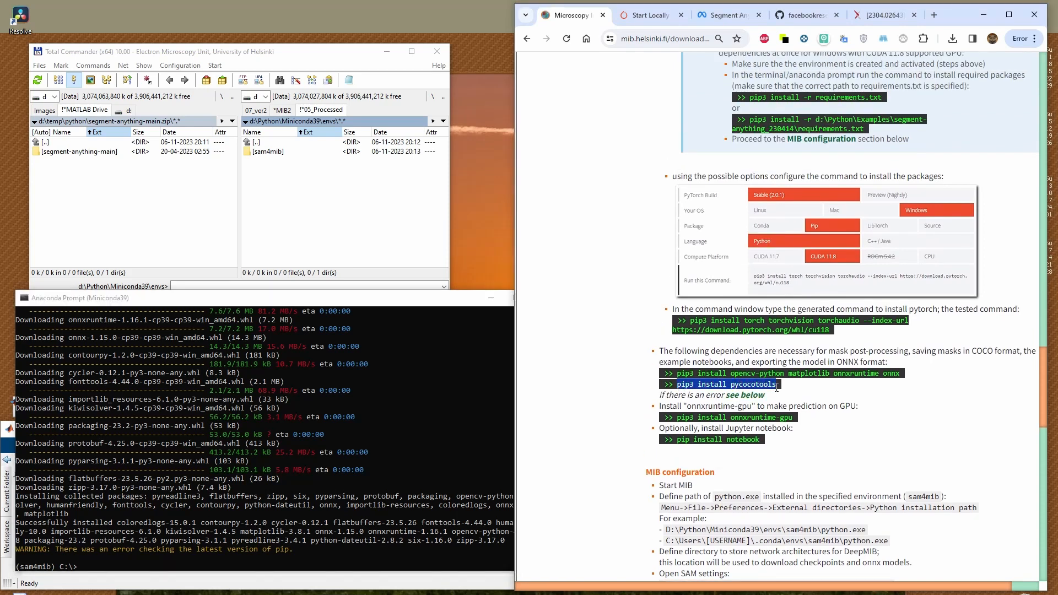
key(ctrl+c)
click(292, 571)
key(ctrl+v)
key(KP_Enter)
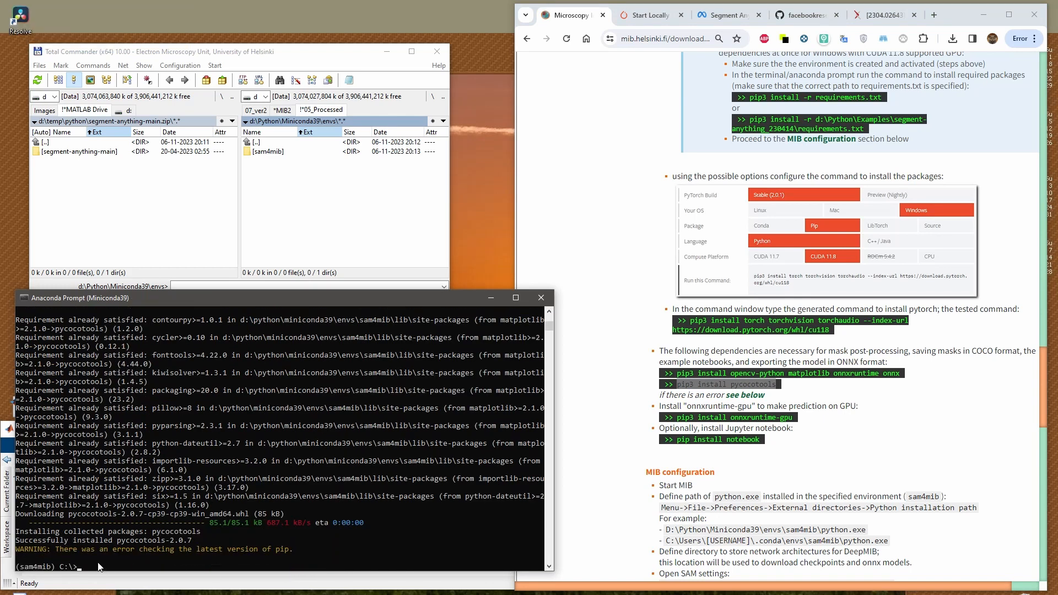
Copy "pip3 install onnxruntime-gpu" from the instructions and run it in the Anaconda Prompt
click(682, 412)
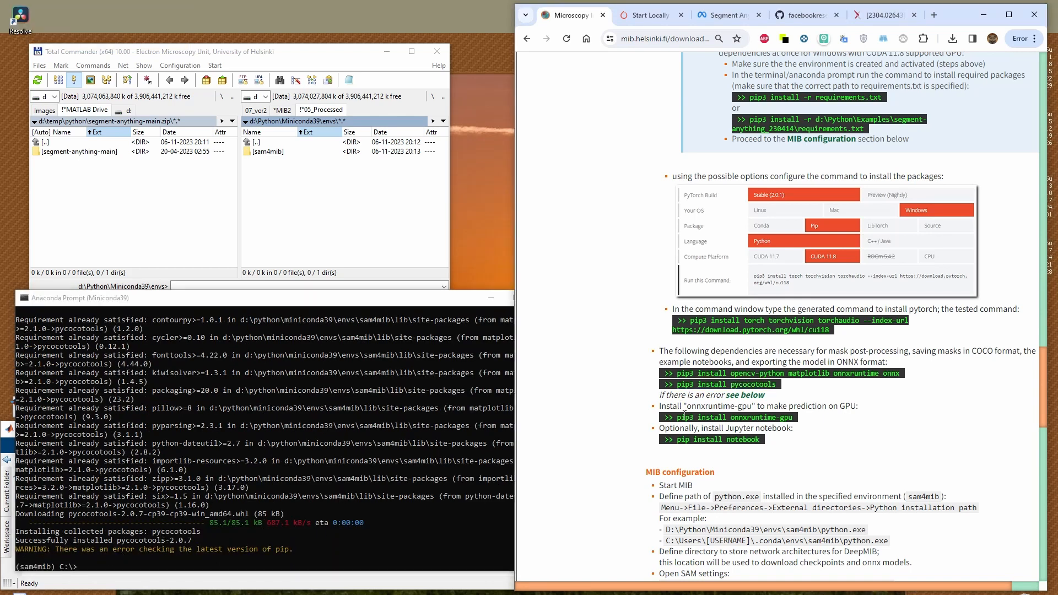
drag(680, 418, 795, 419)
key(ctrl+c)
click(419, 546)
key(ctrl+v)
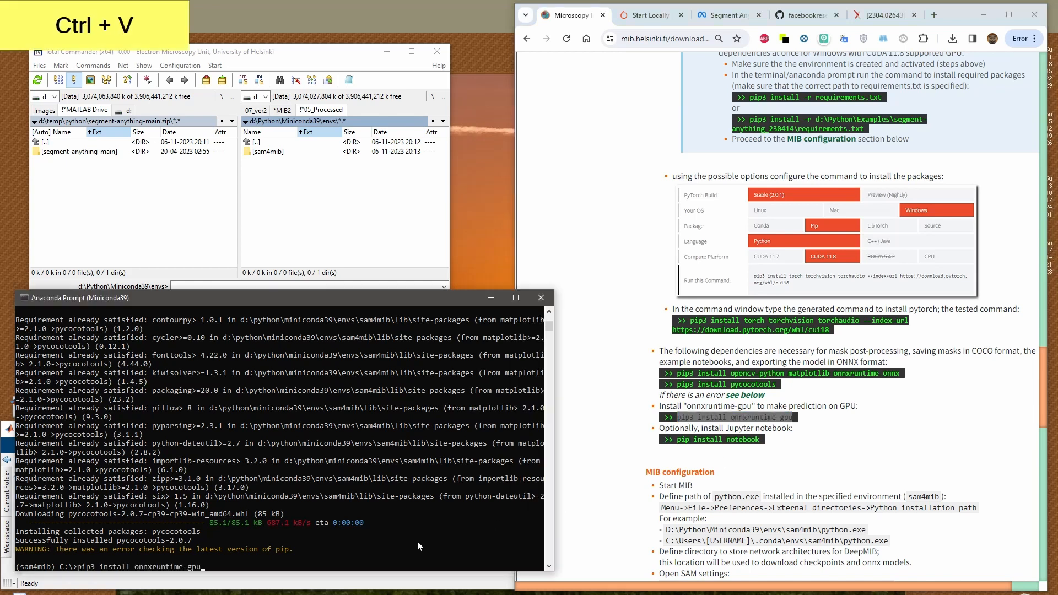
key(KP_Enter)
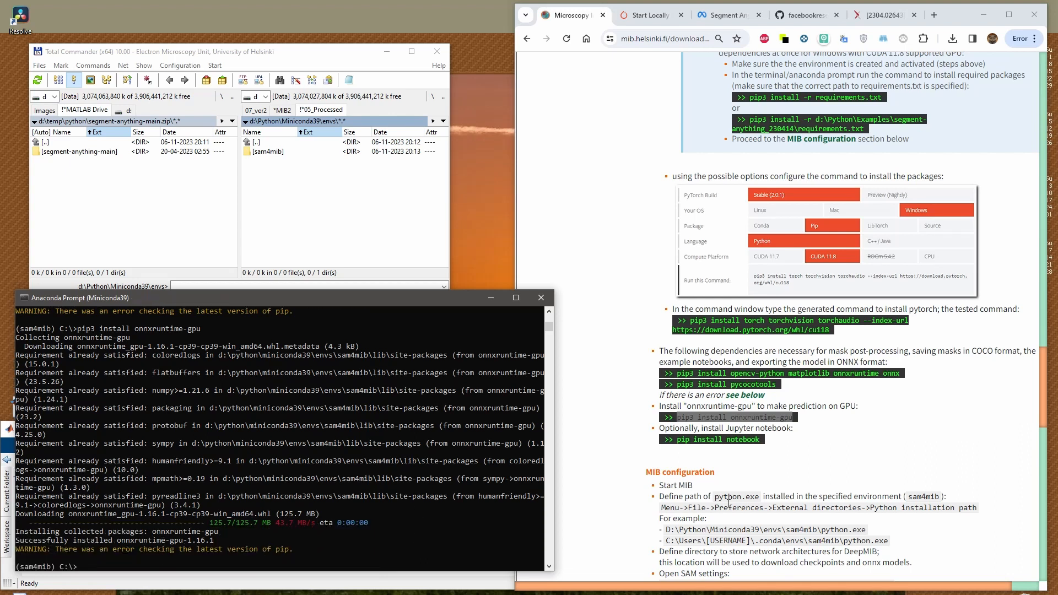
Copy the optional Jupyter command "pip install notebook" from the instructions and run it in the Anaconda Prompt
click(724, 452)
drag(677, 439, 766, 444)
key(ctrl+c)
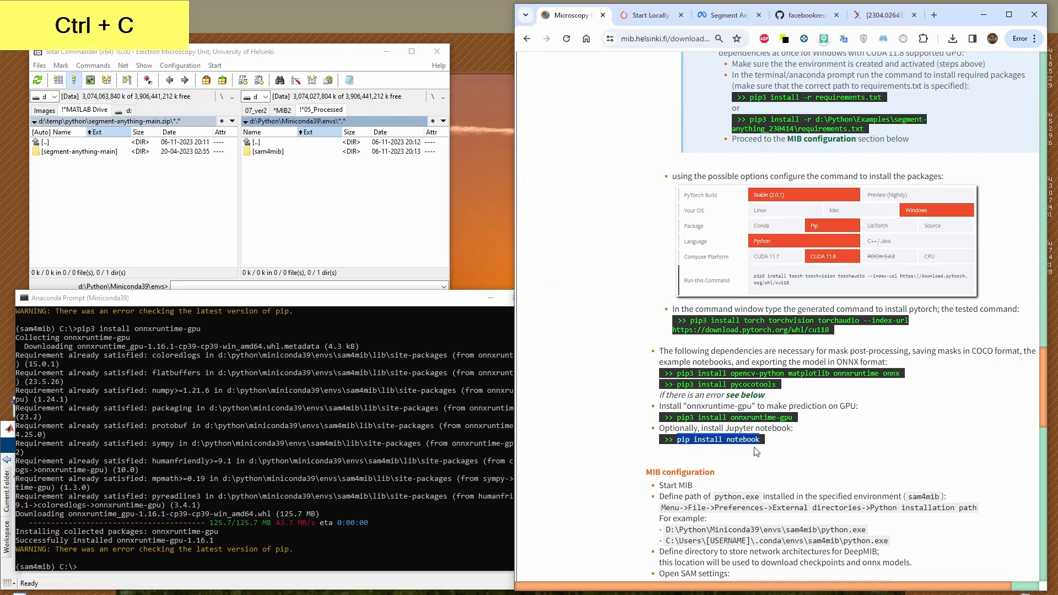
click(270, 570)
key(ctrl+v)
key(KP_Enter)
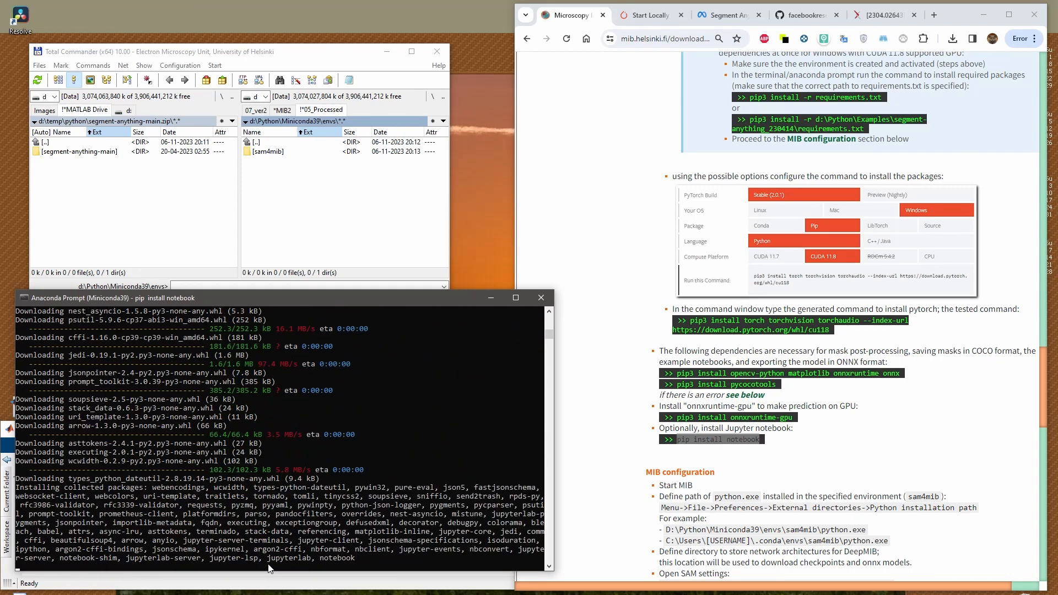
Go to the MIB configuration section of the instructions and close the Anaconda Prompt
click(711, 459)
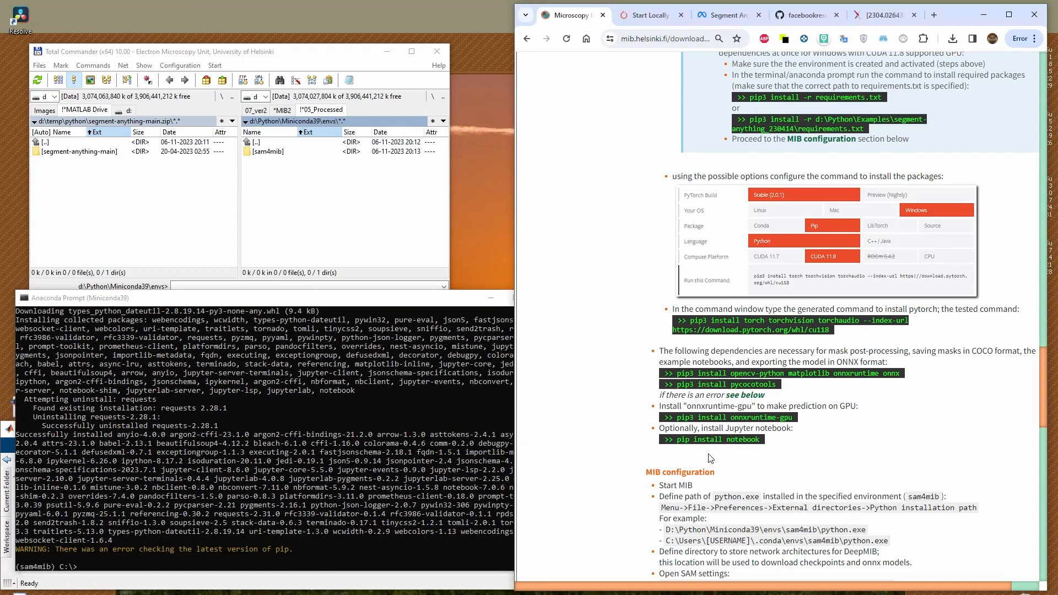
scroll(716, 473, down, 4)
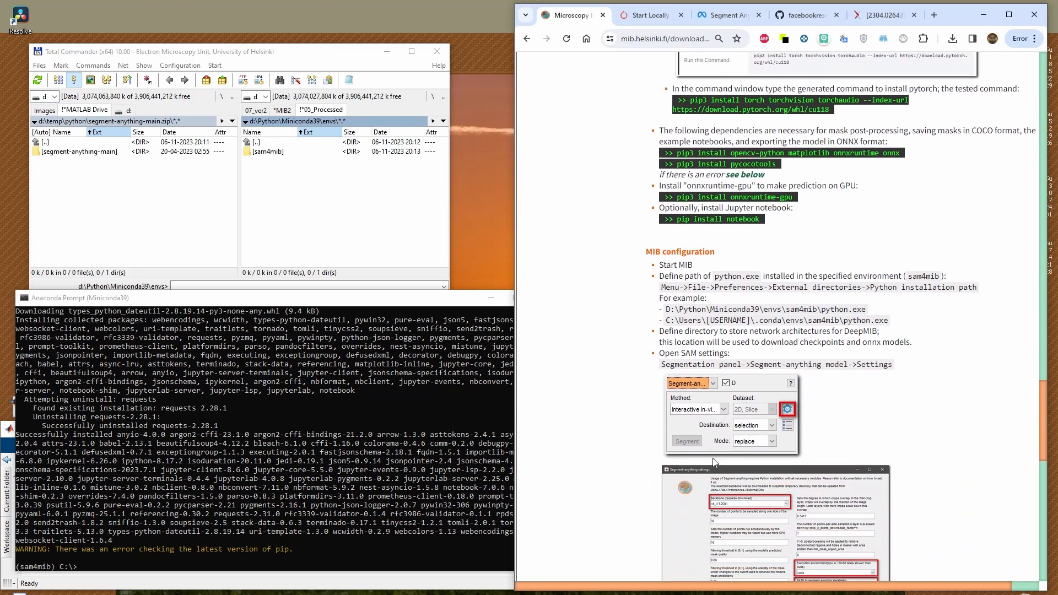
click(407, 396)
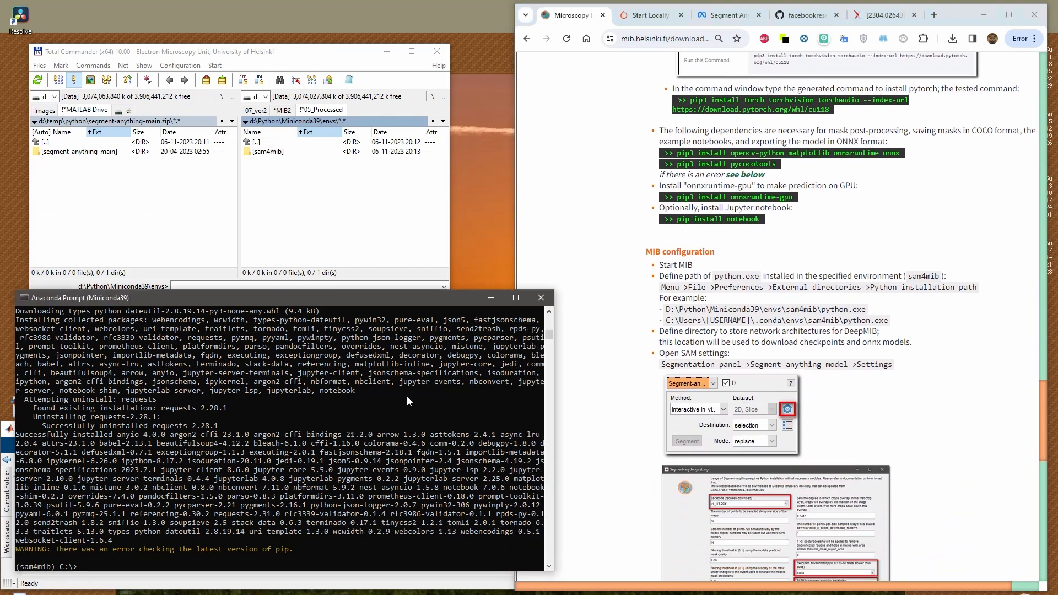
click(541, 298)
Switch to MATLAB, narrow its window, and start Microscopy Image Browser with the command "mib"
click(301, 519)
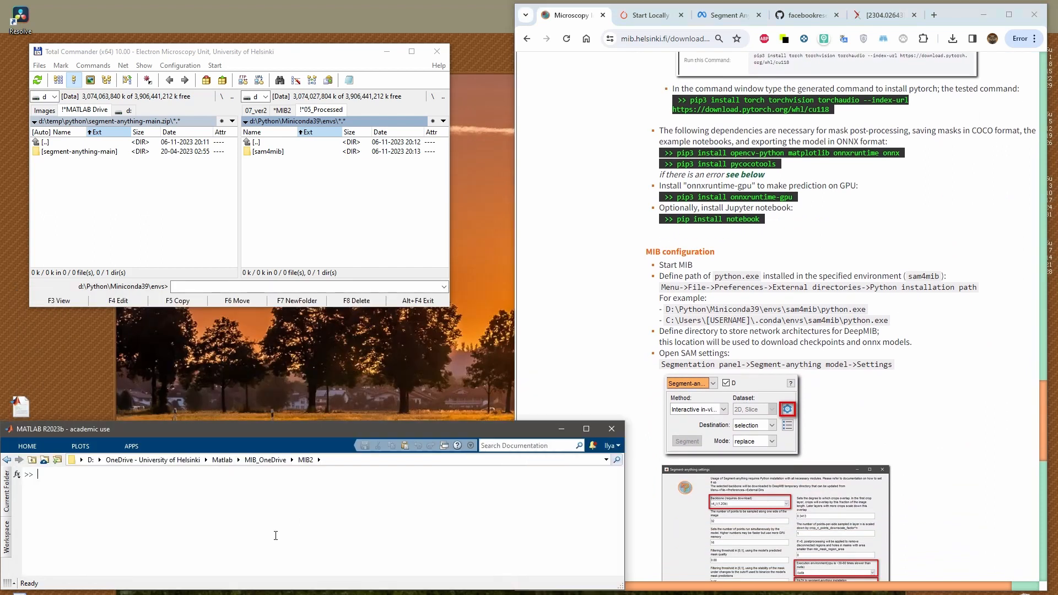
drag(624, 509, 558, 509)
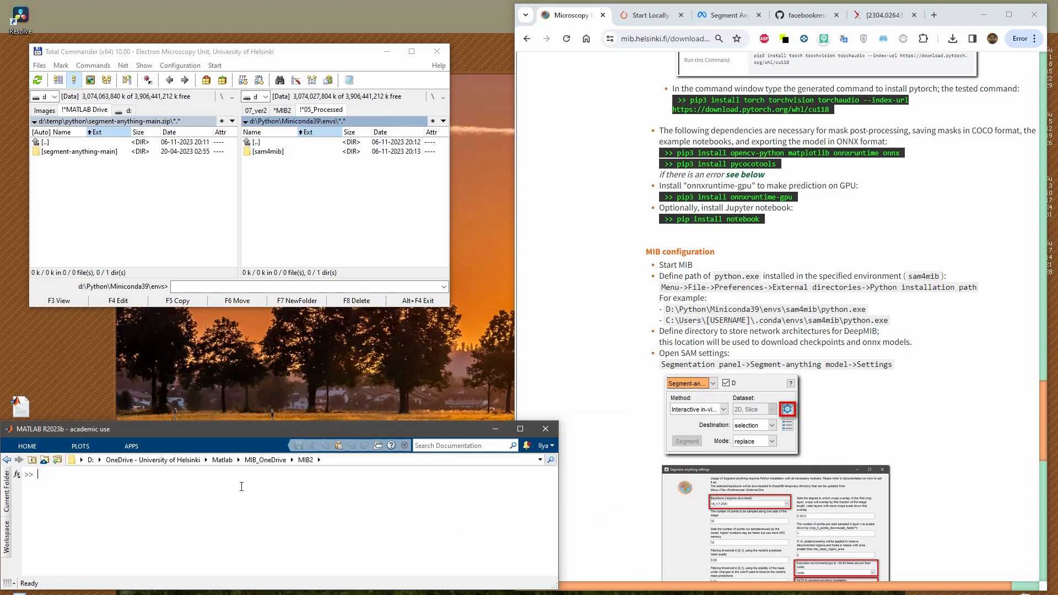
text(mib)
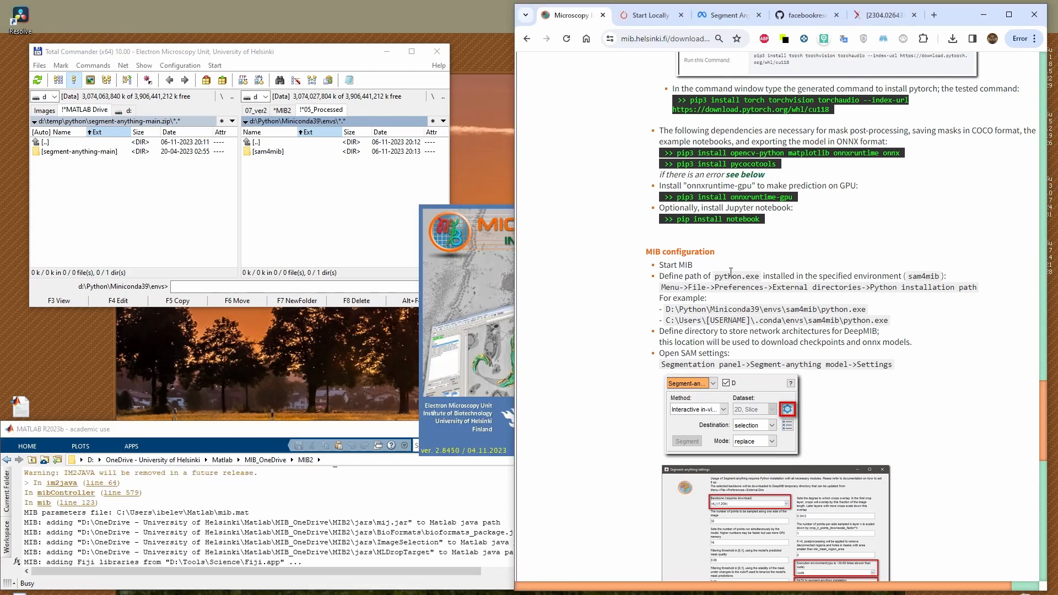
In Total Commander, locate python.exe in the Miniconda39 folder, then look into the sam4mib environment folder under envs
drag(715, 277, 760, 277)
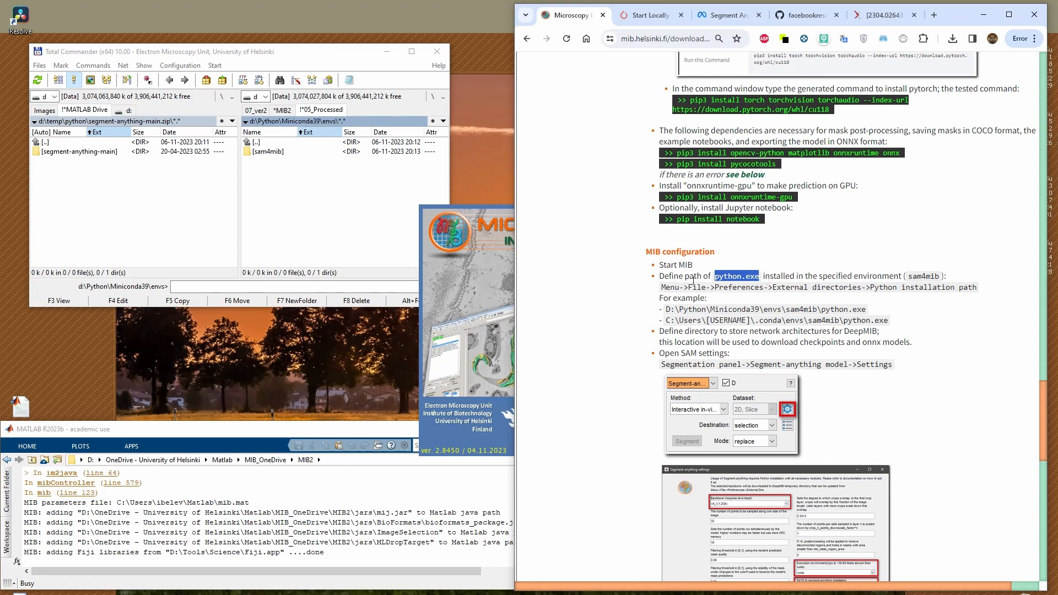
click(343, 244)
double_click(270, 144)
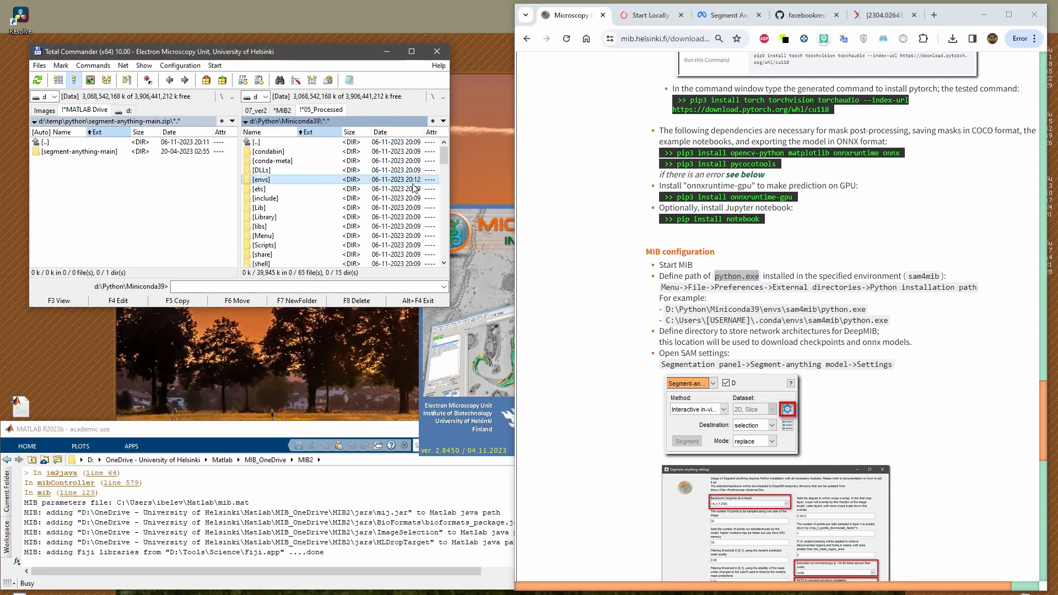
drag(442, 158, 446, 229)
drag(450, 308, 607, 406)
click(342, 302)
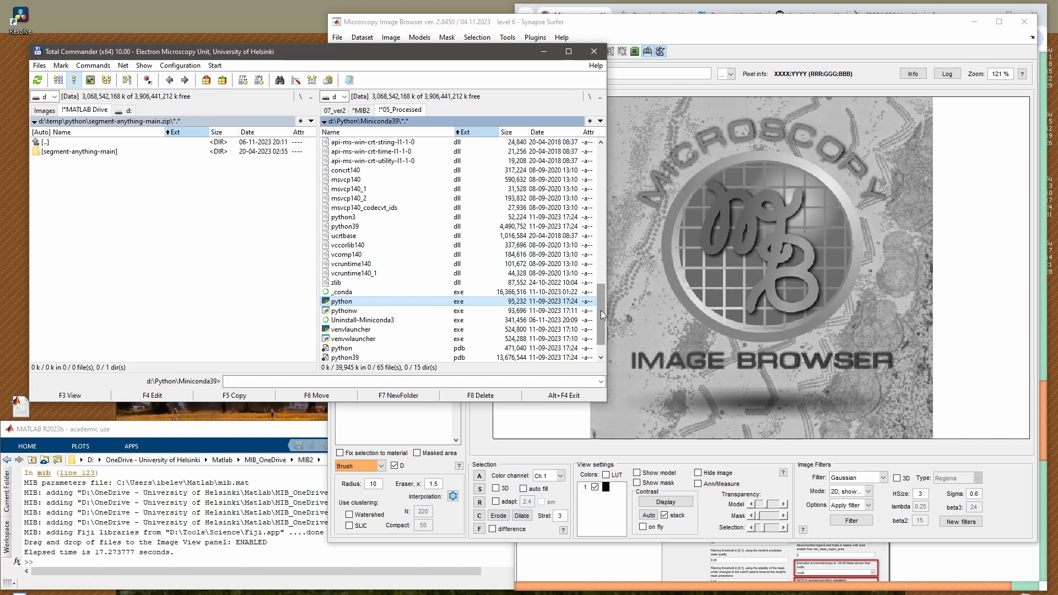
drag(601, 310, 597, 158)
double_click(356, 180)
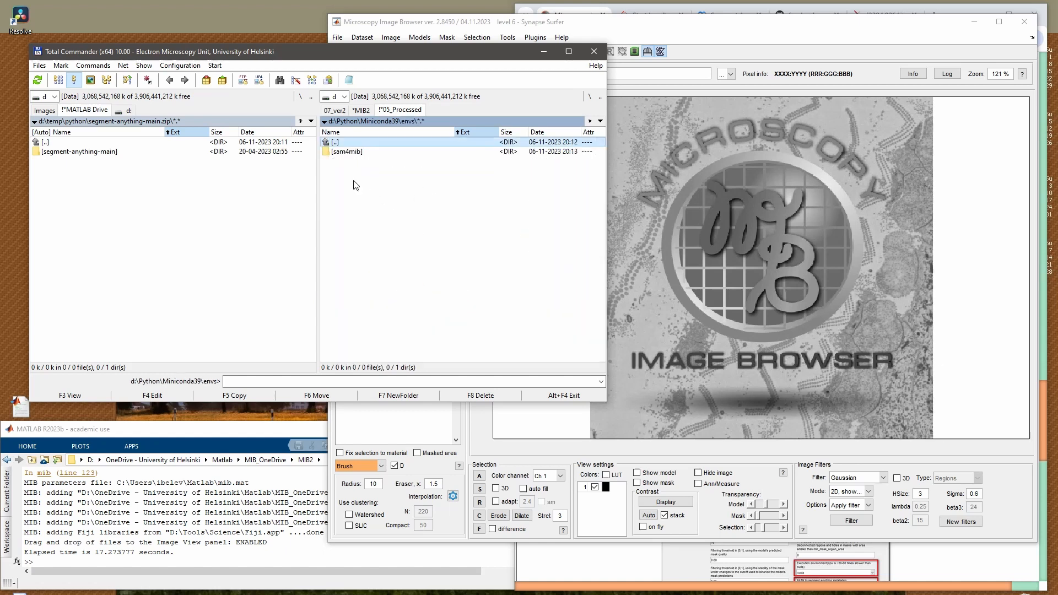
double_click(365, 154)
Shrink the Microscopy Image Browser window and place it beside the browser instructions
drag(512, 23, 319, 28)
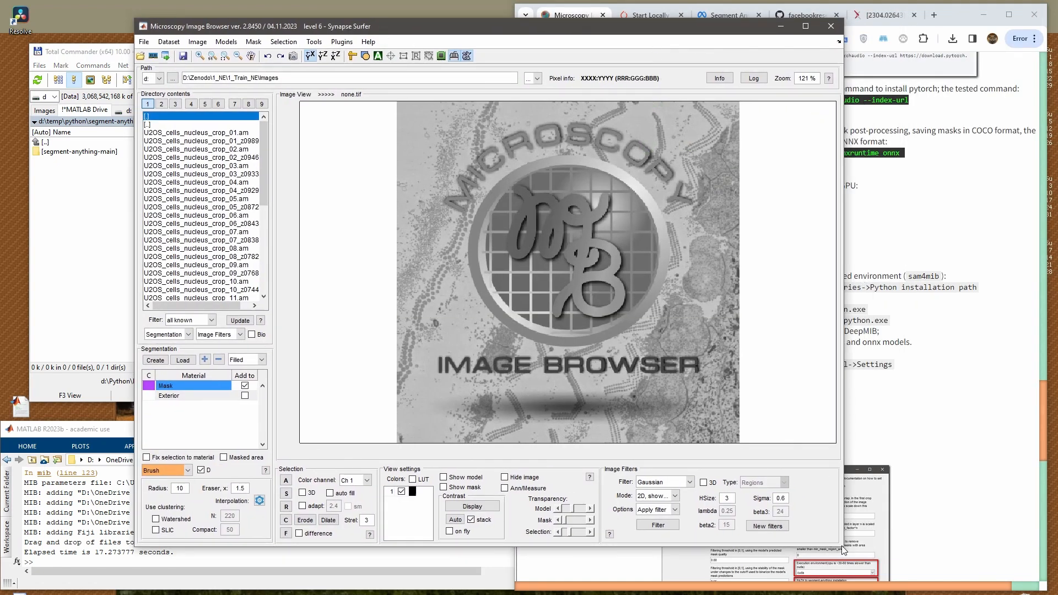
drag(844, 548, 638, 468)
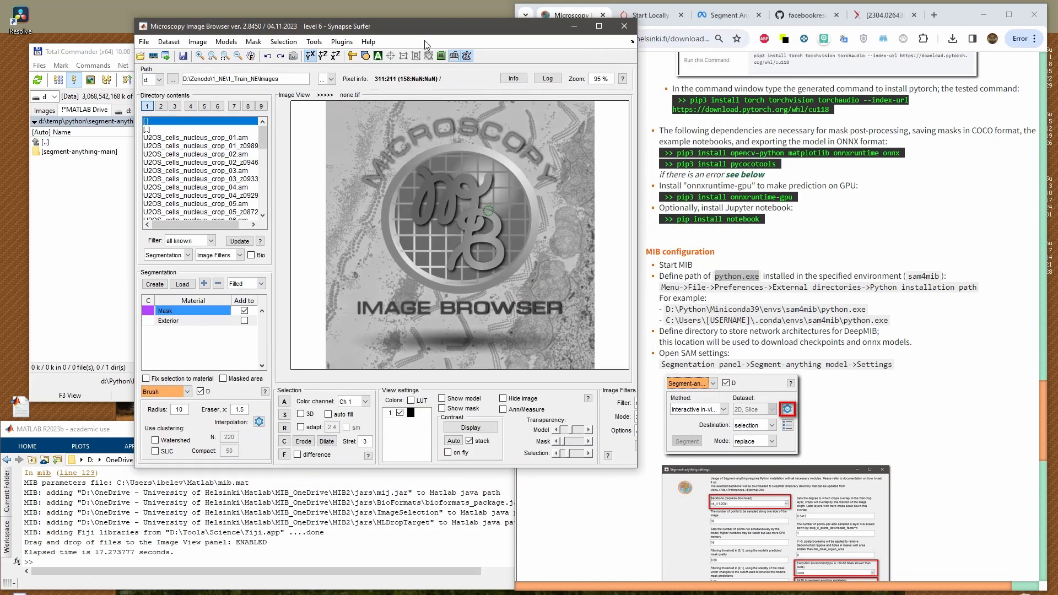
drag(431, 35, 310, 16)
Following the path given in the instructions, open the MIB preferences for external directories at the Python installation path
click(847, 287)
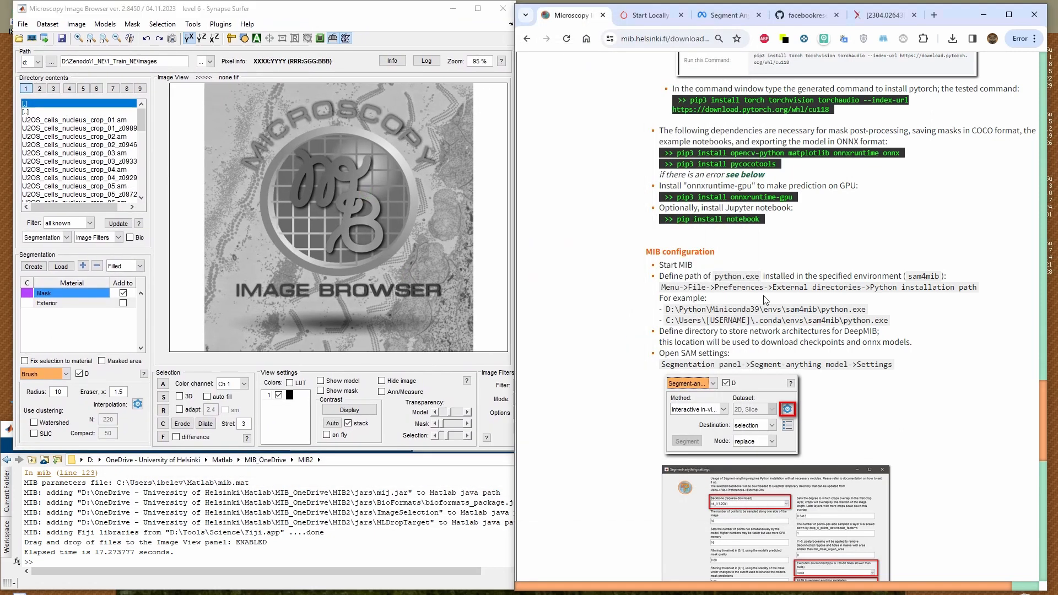
drag(663, 287, 990, 295)
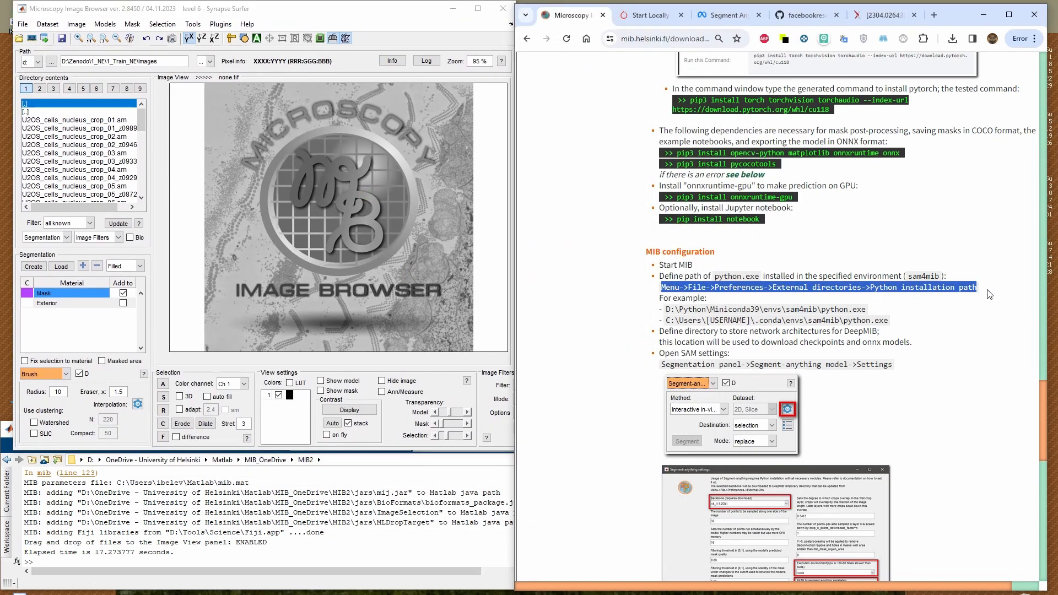
click(23, 24)
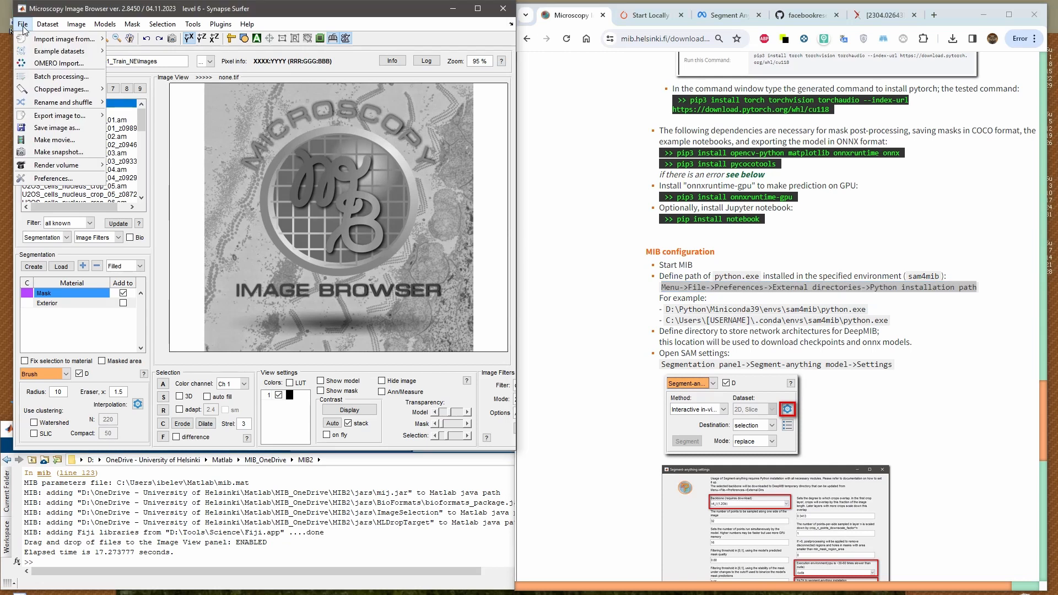
click(64, 180)
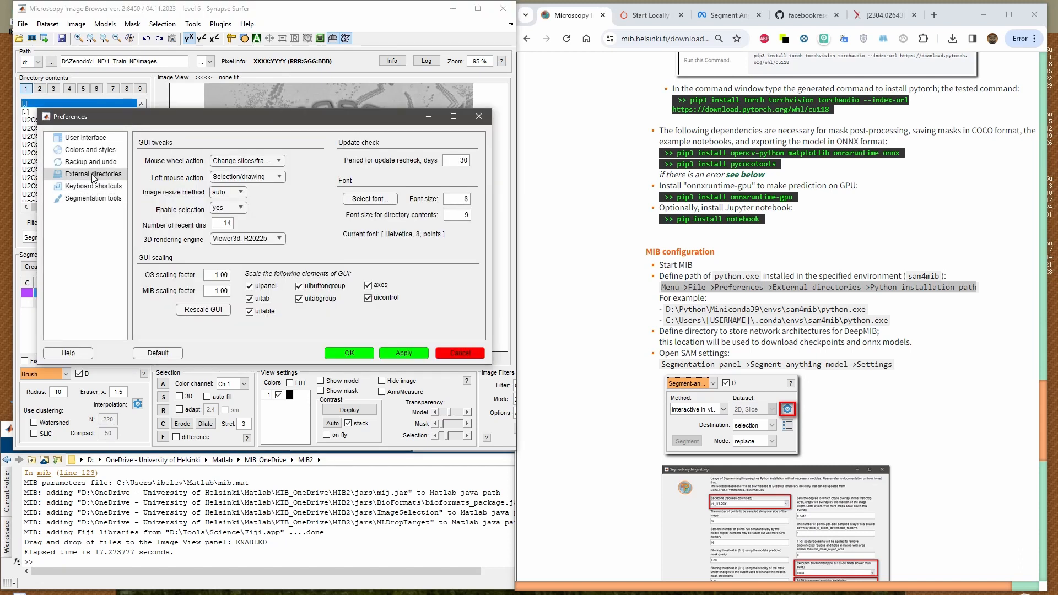
click(93, 174)
scroll(483, 247, down, 3)
scroll(483, 246, down, 1)
click(159, 295)
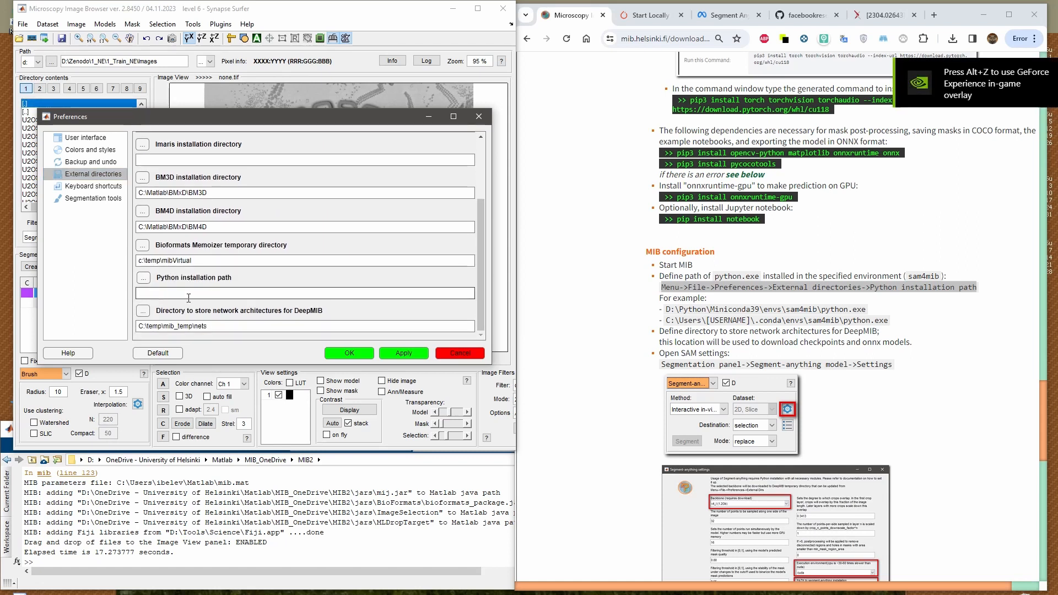
Set the Python installation path to D:\Python\Miniconda39\envs\sam4mib\python.exe by browsing to the file
click(144, 278)
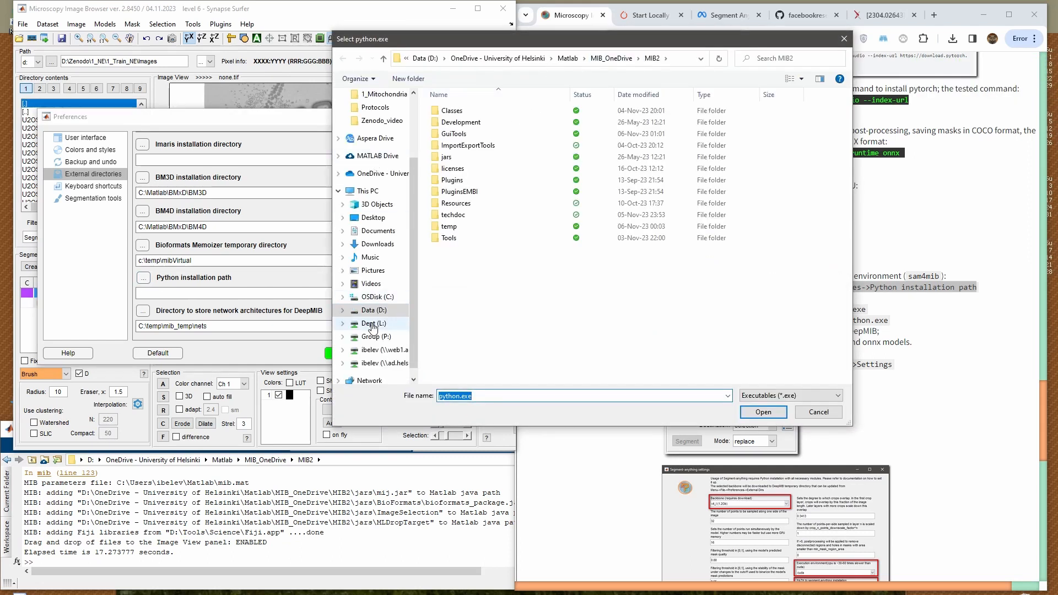
click(374, 310)
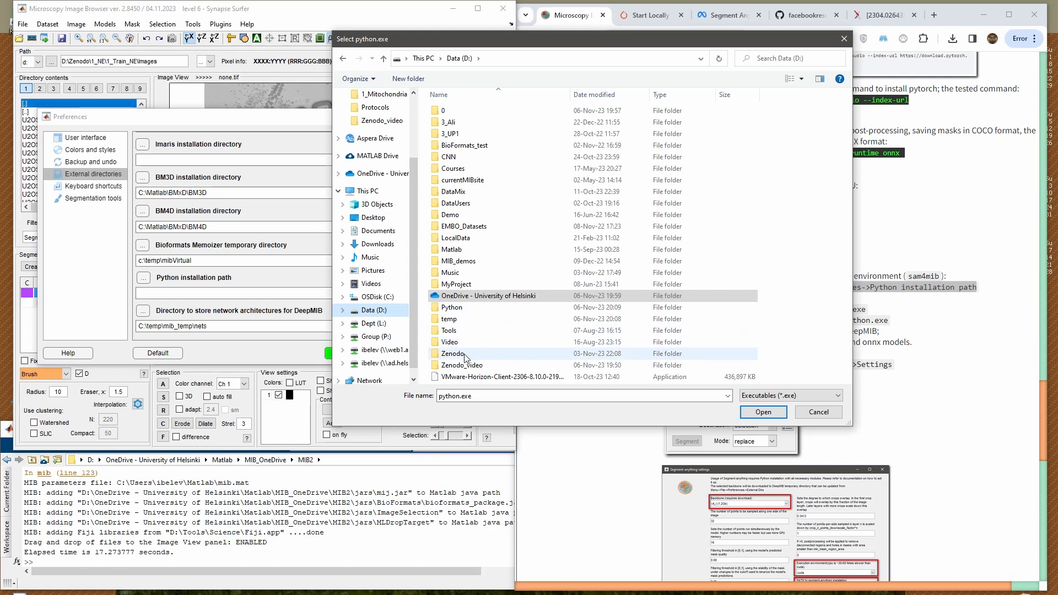
double_click(463, 308)
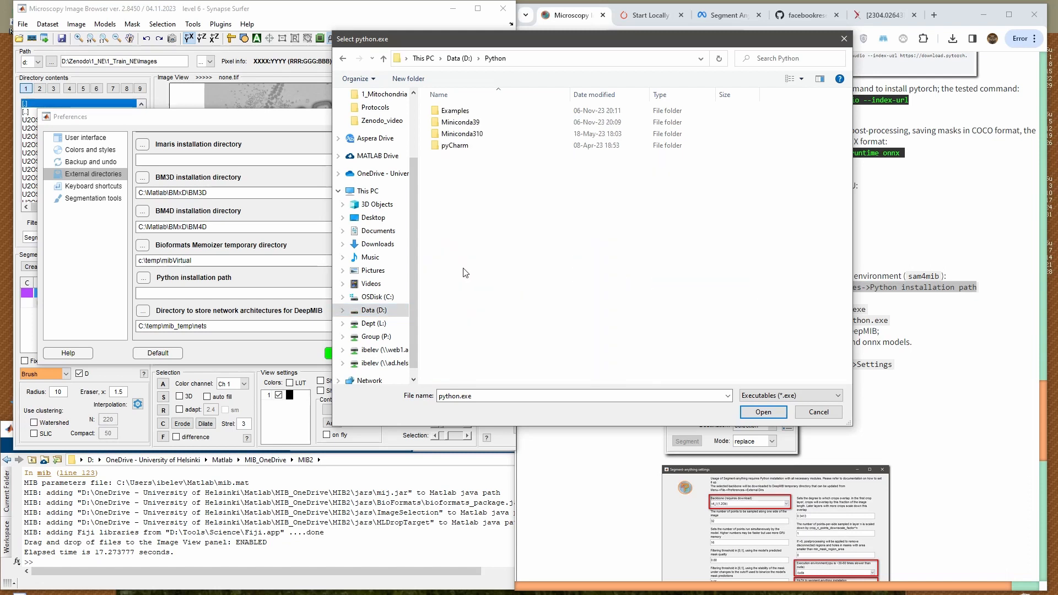
double_click(471, 123)
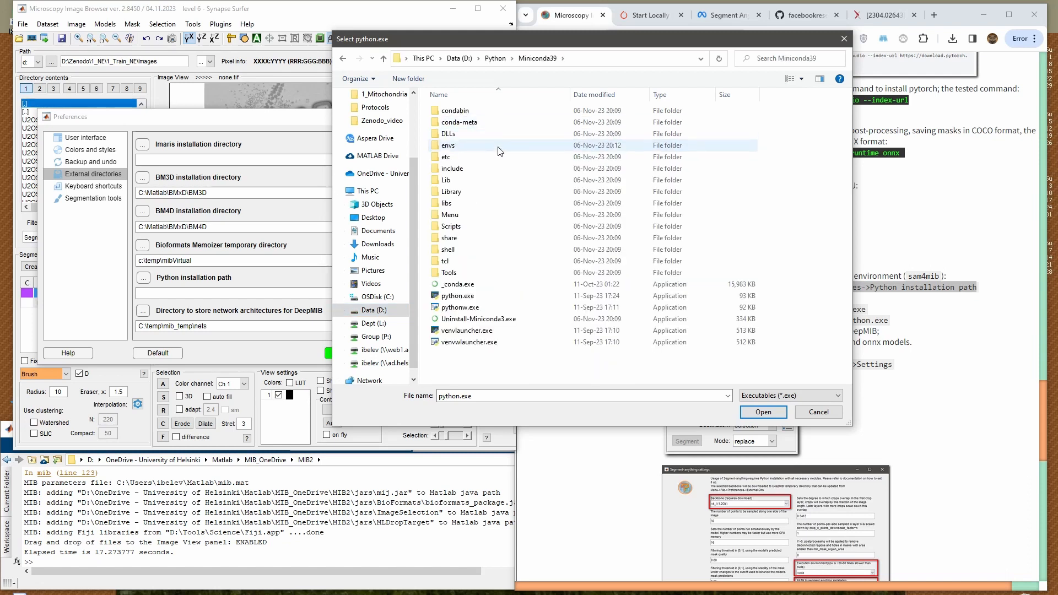
double_click(477, 146)
double_click(463, 115)
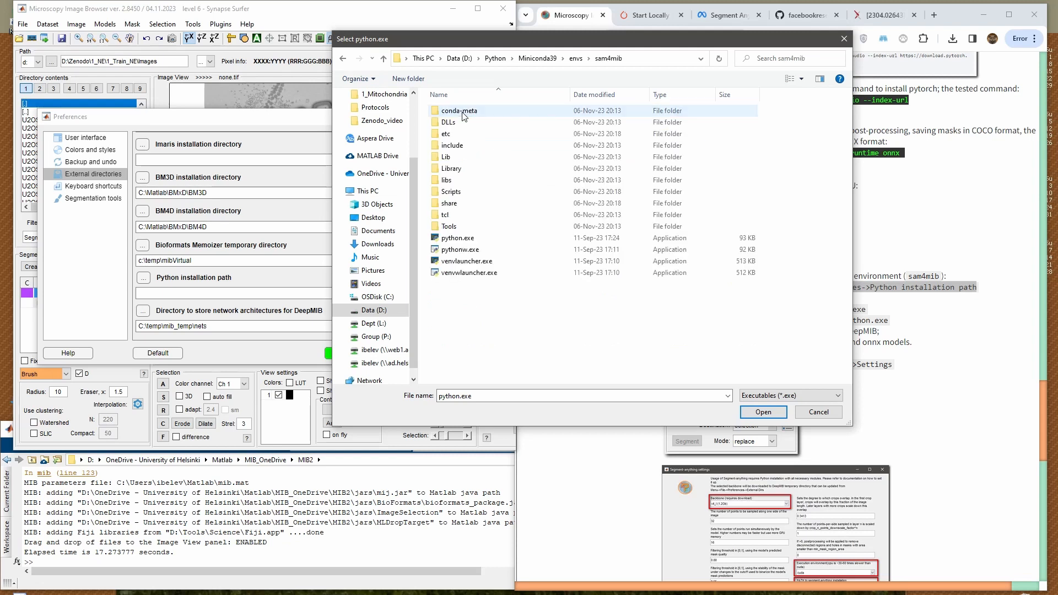
click(466, 239)
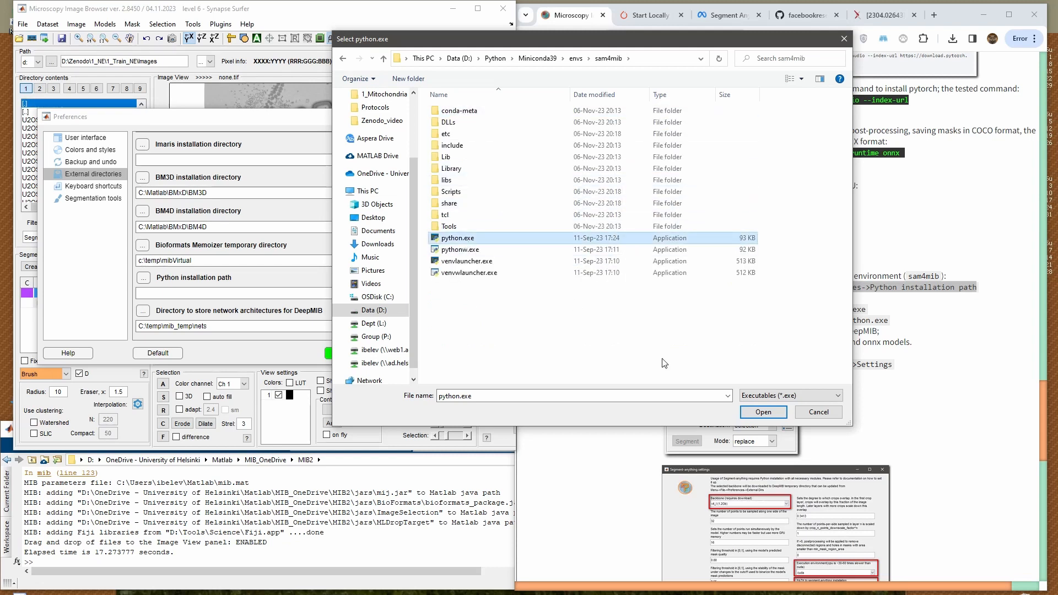
click(764, 412)
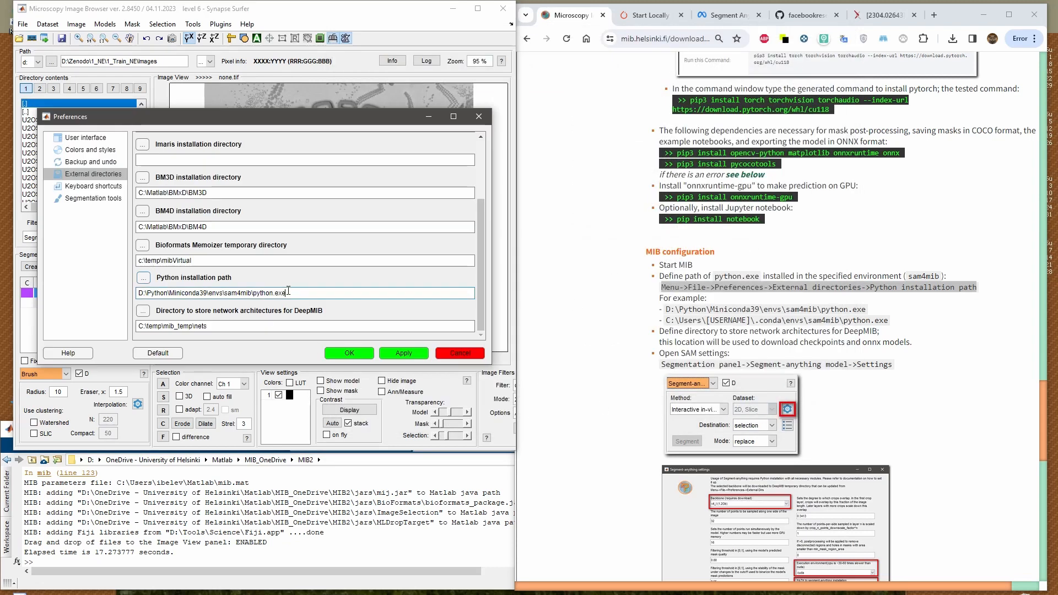
Compare the selected Python installation path with the example paths in the instructions
drag(303, 290, 120, 288)
click(687, 307)
drag(660, 298, 894, 325)
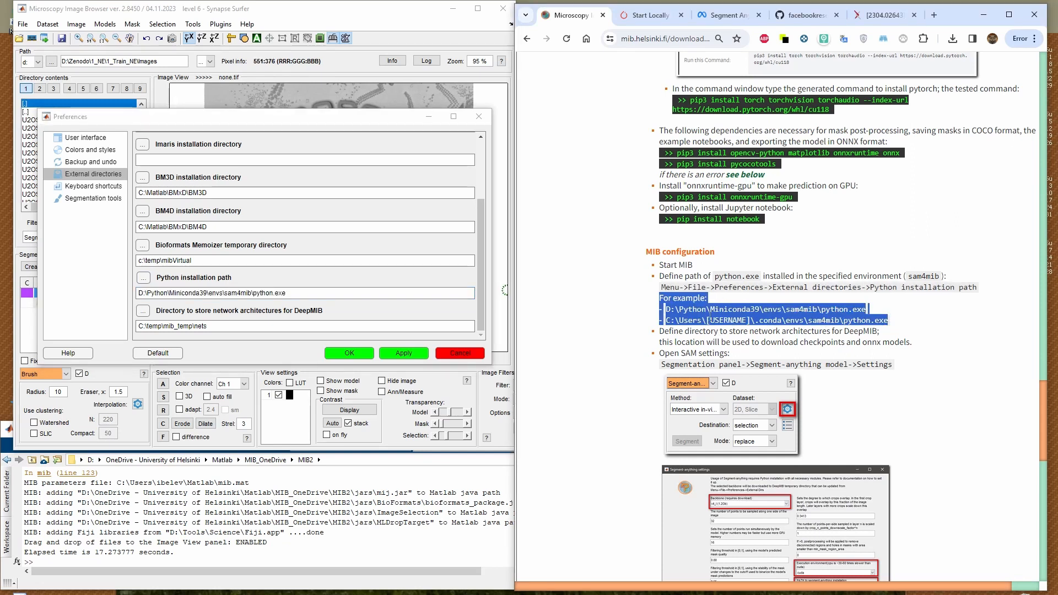
Check the directory for storing DeepMIB network architectures against the instructions and confirm the preferences
scroll(673, 328, down, 2)
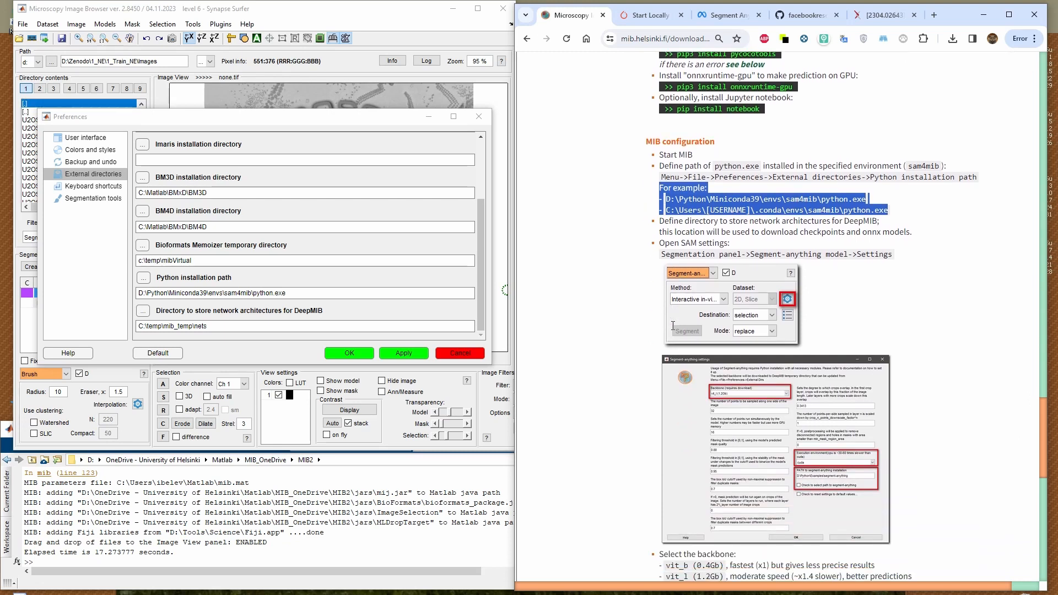
click(692, 244)
drag(670, 225, 759, 230)
click(726, 224)
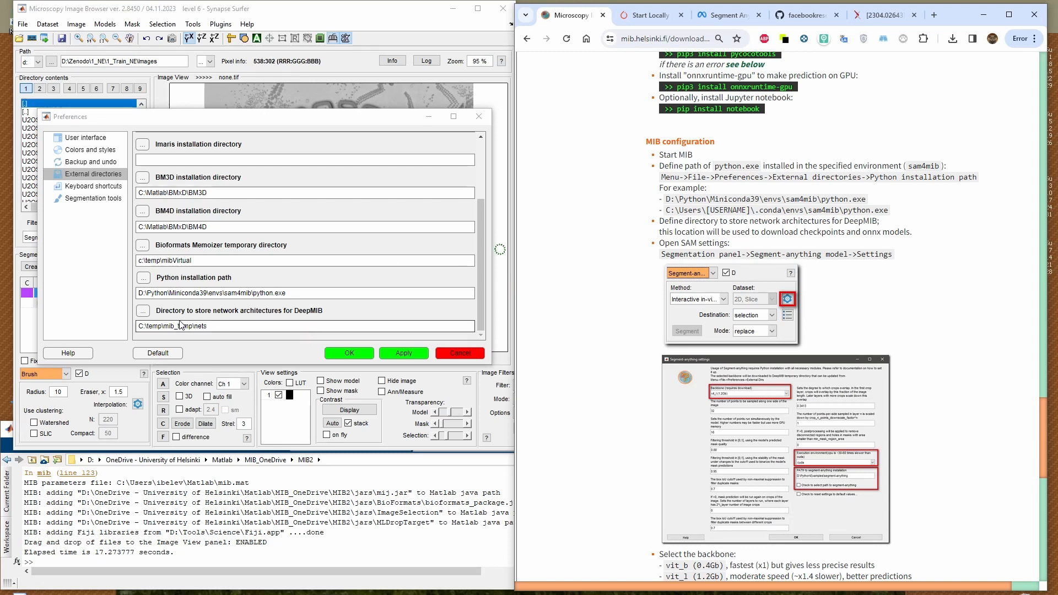
drag(213, 326, 101, 327)
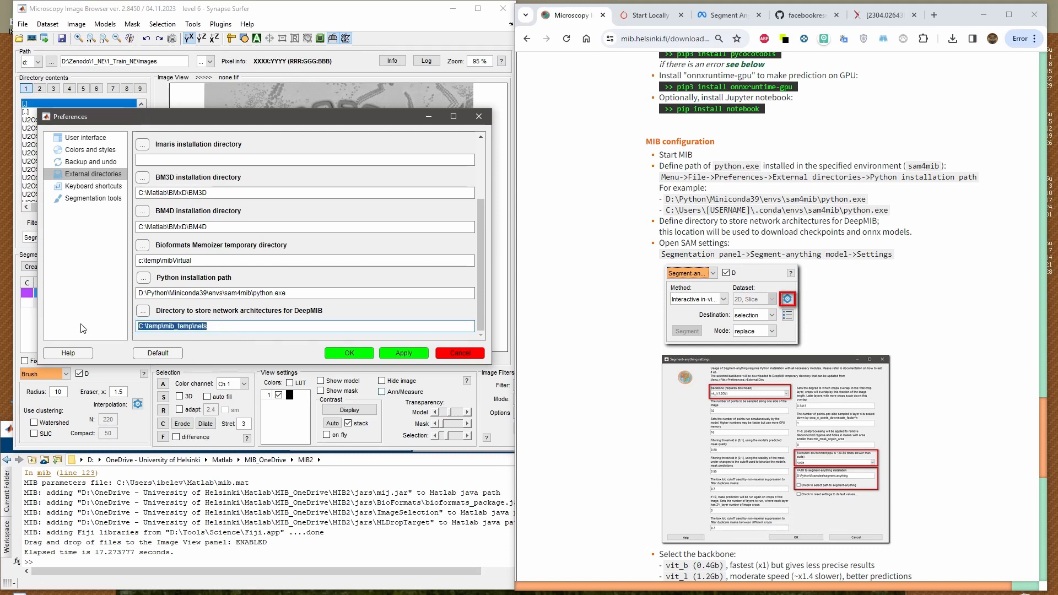
click(349, 353)
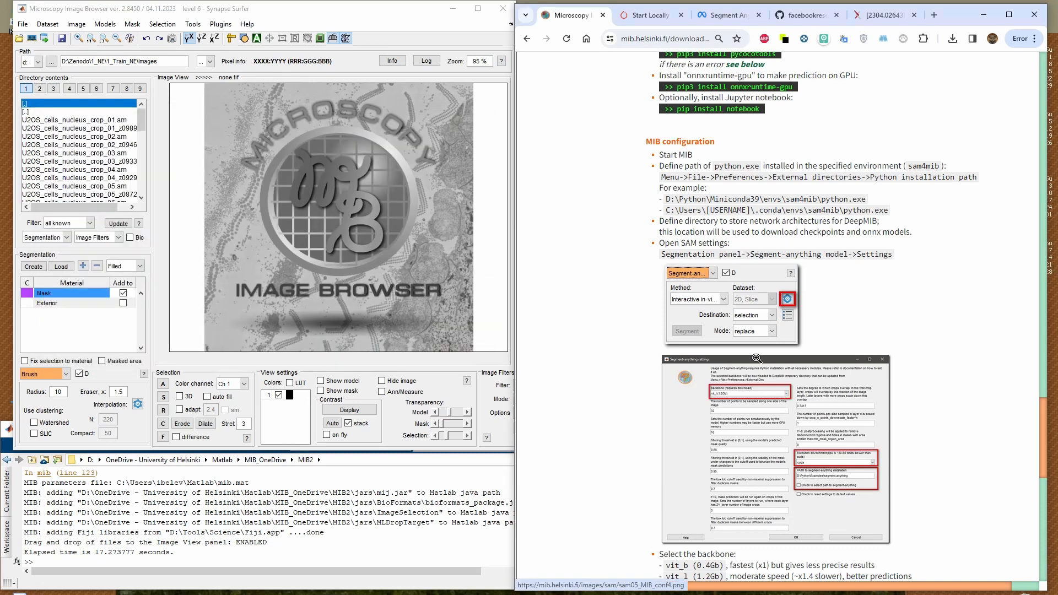
Choose the Segment-anything model as the segmentation tool and open its settings
click(48, 373)
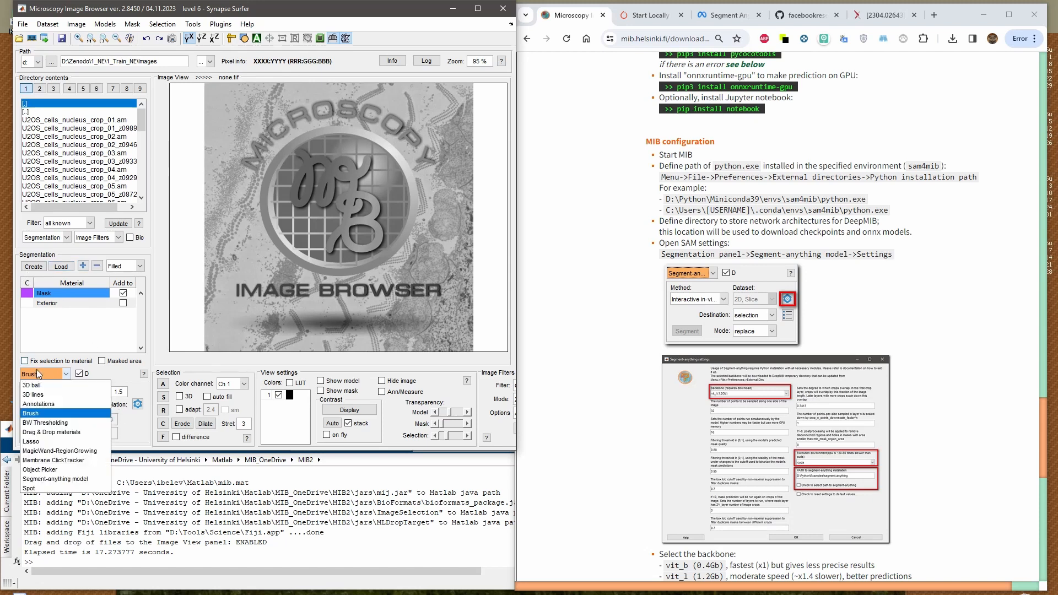
click(72, 479)
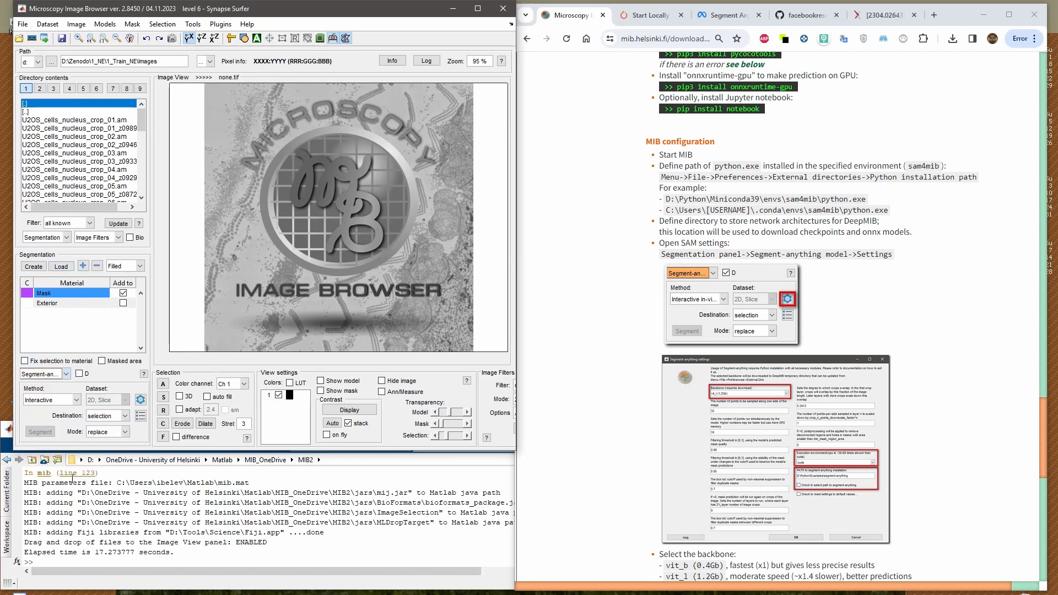
click(141, 401)
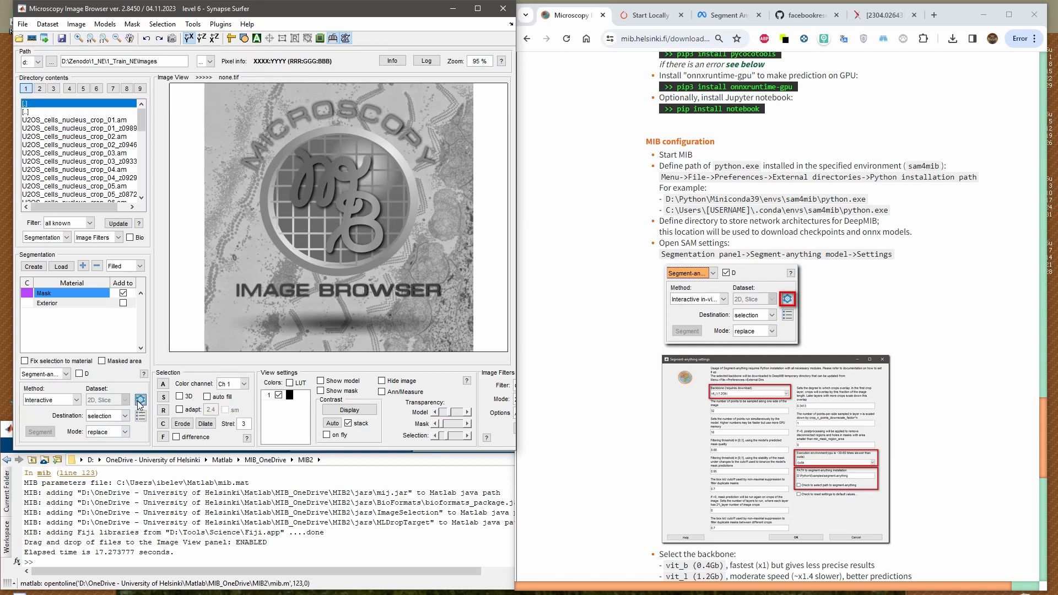
Set the Segment-anything backbone to vit_h (2.5Gb) and the execution environment to cuda
click(179, 116)
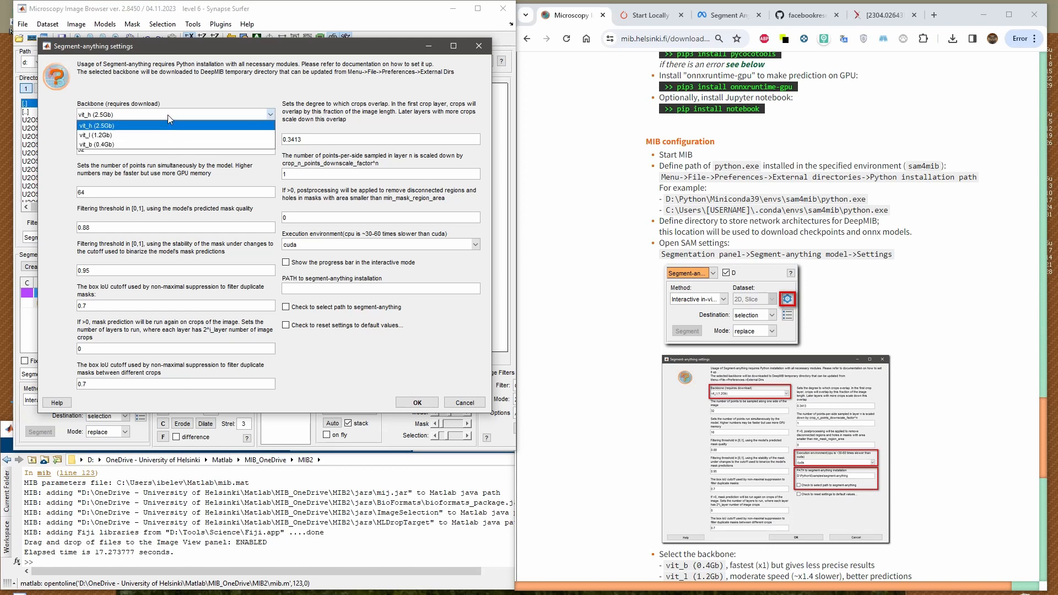
click(150, 145)
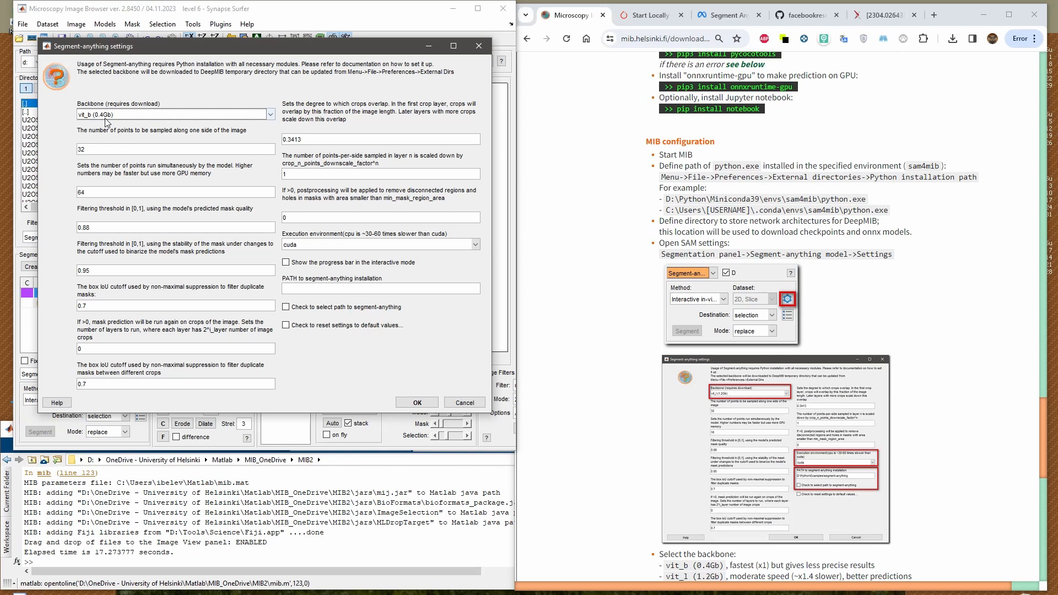
click(105, 117)
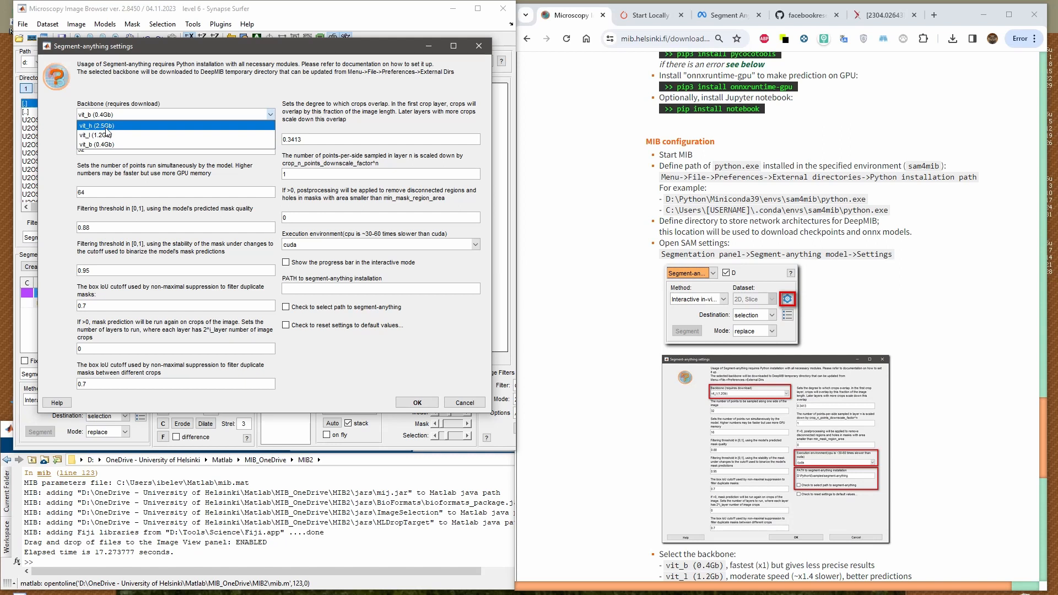
click(107, 126)
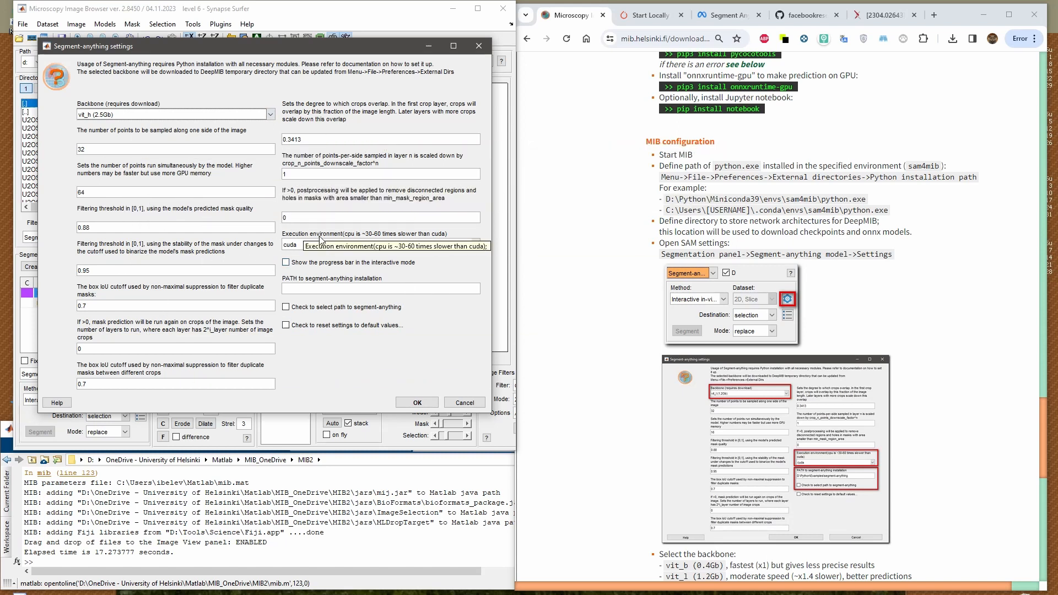
click(293, 246)
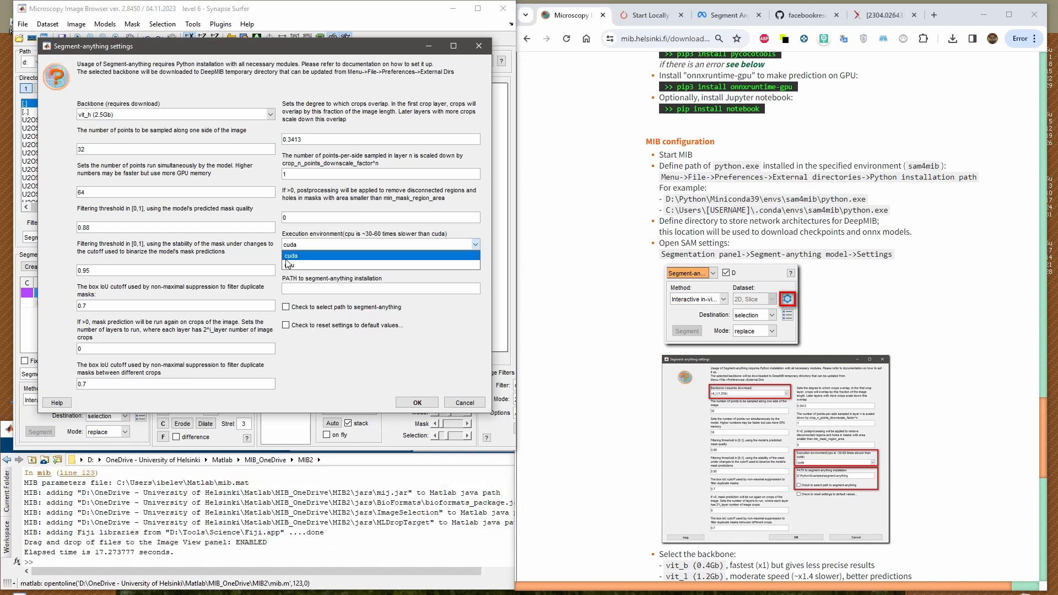
click(286, 257)
Switch to Total Commander, locate the unzipped package in D:\Python\Examples\segment-anything-main, and move the window clear of the settings dialog
click(323, 290)
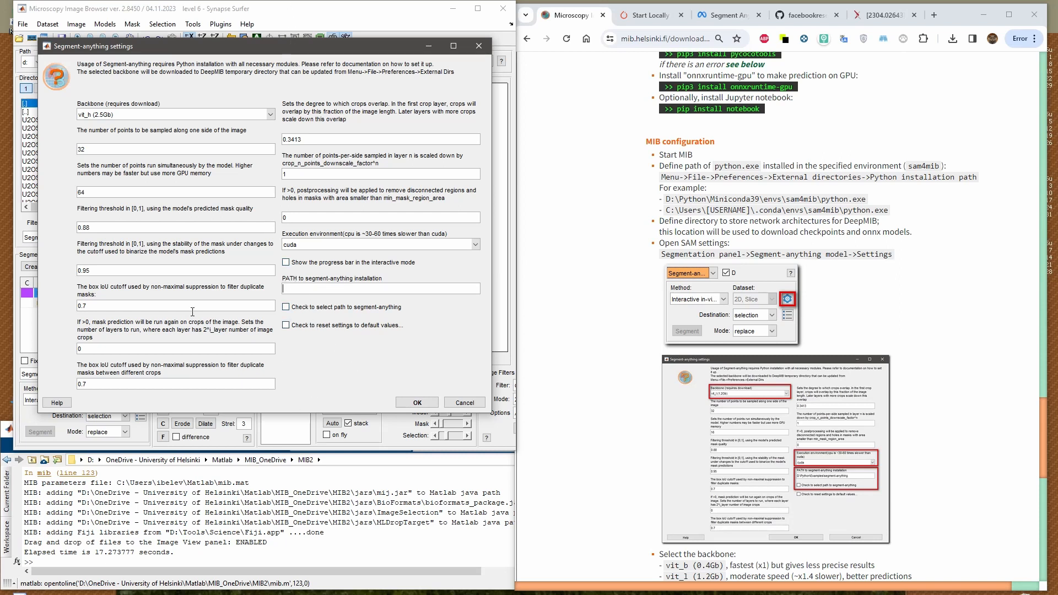
click(55, 594)
key(Home)
key(Up)
key(Up)
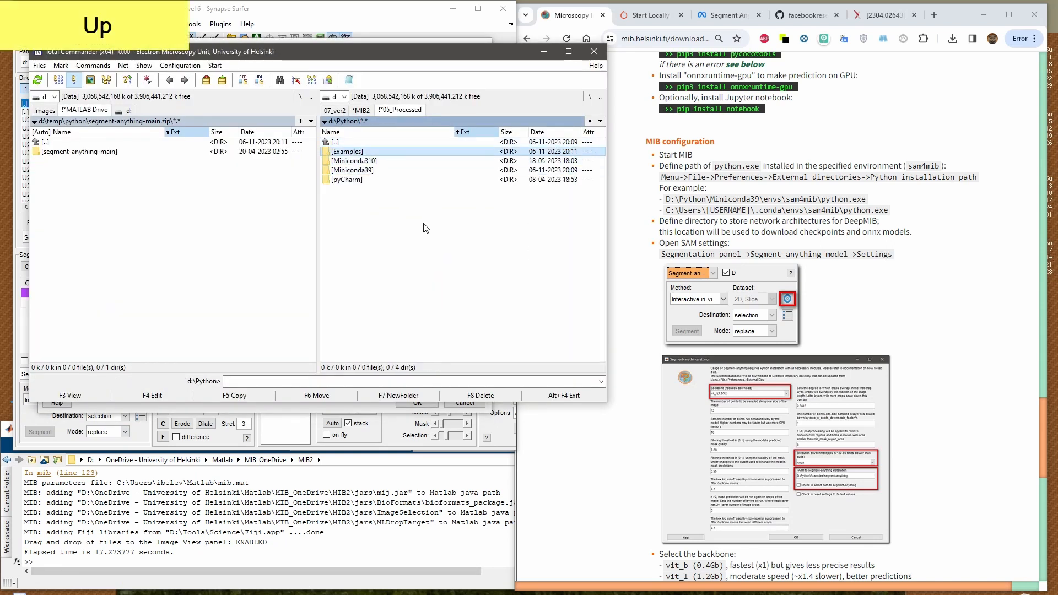
key(Return)
key(Down)
key(Down)
key(Down)
key(Down)
key(Down)
key(Down)
key(Return)
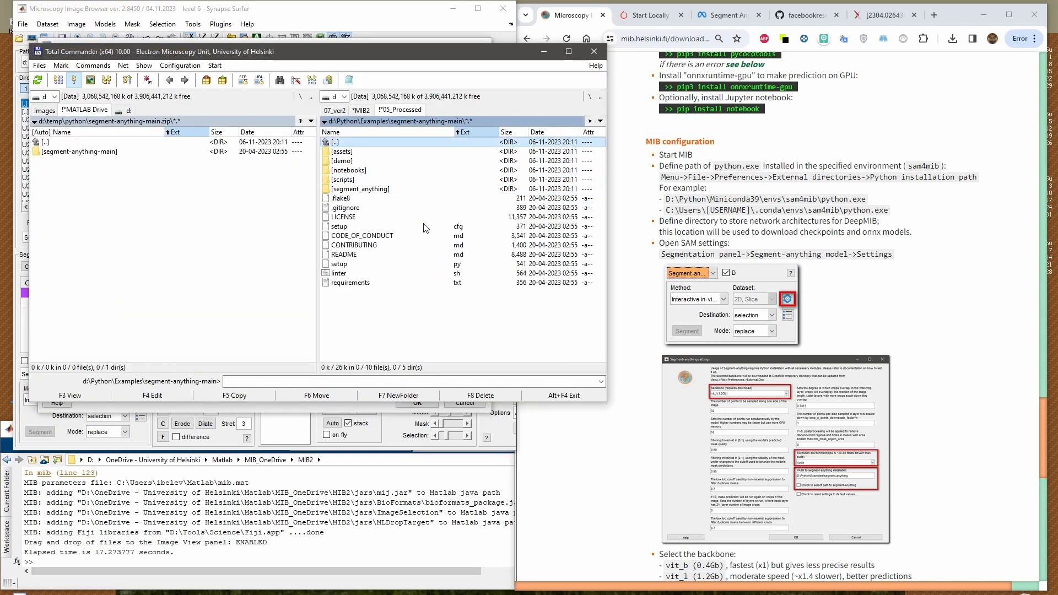
key(Tab)
key(F5)
key(Escape)
drag(414, 61, 844, 257)
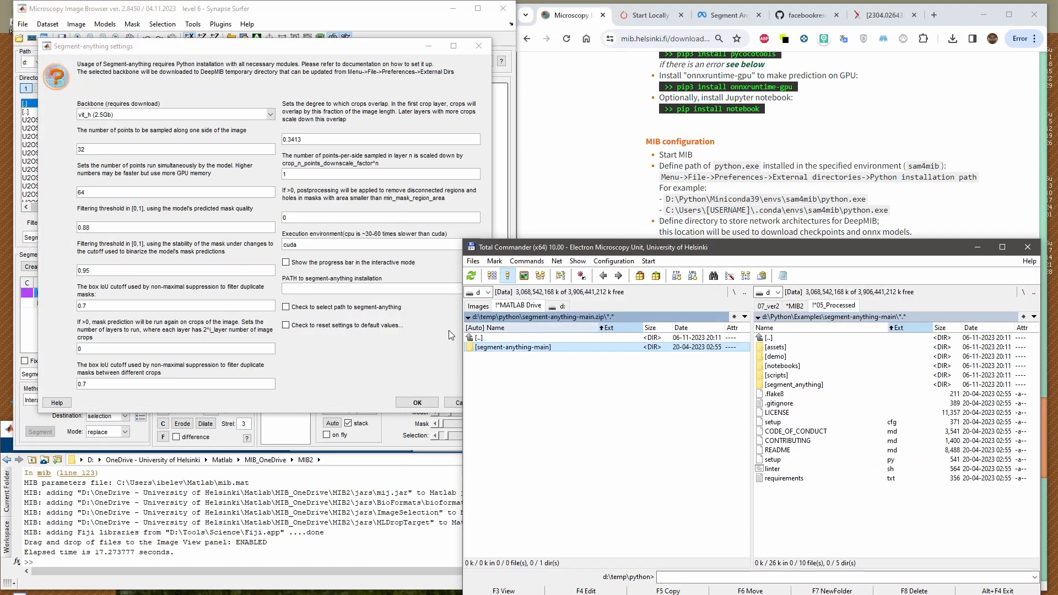
Confirm the settings with path selection enabled and choose D:\Python\Examples\segment-anything-main as the segment-anything location
click(304, 289)
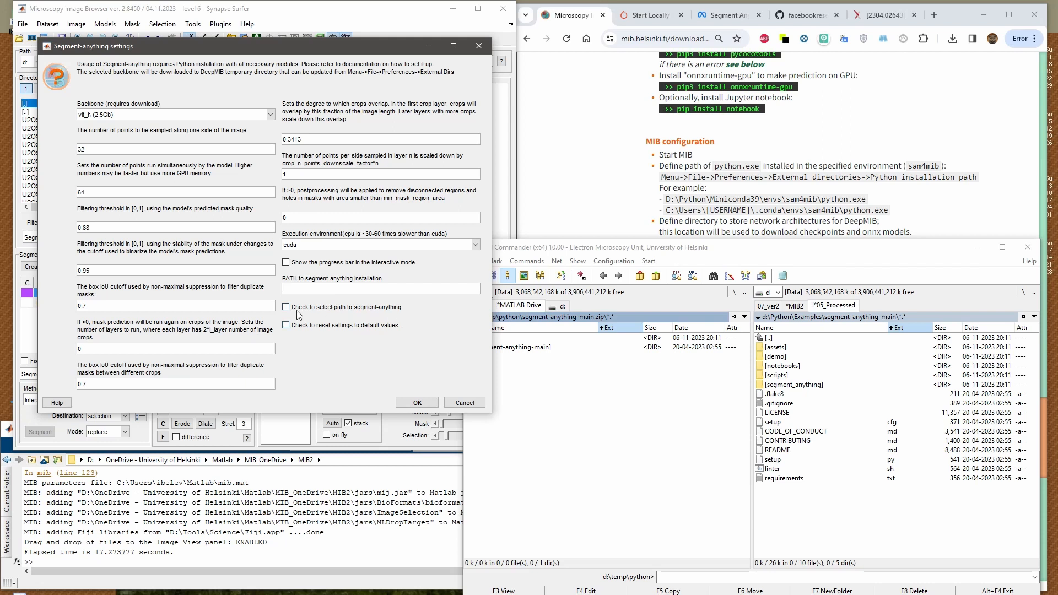
click(289, 308)
click(417, 403)
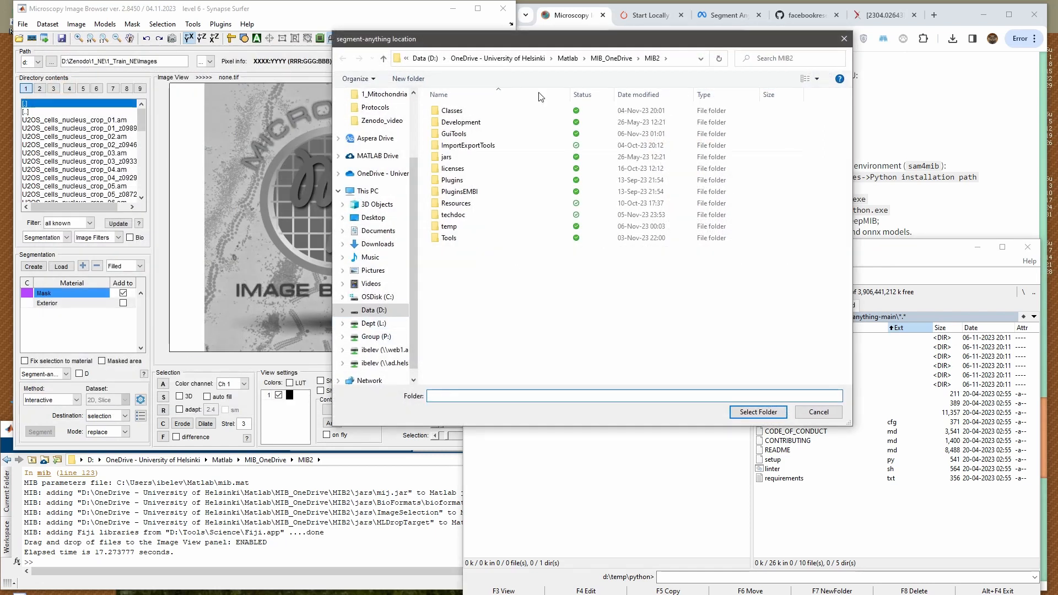
click(425, 58)
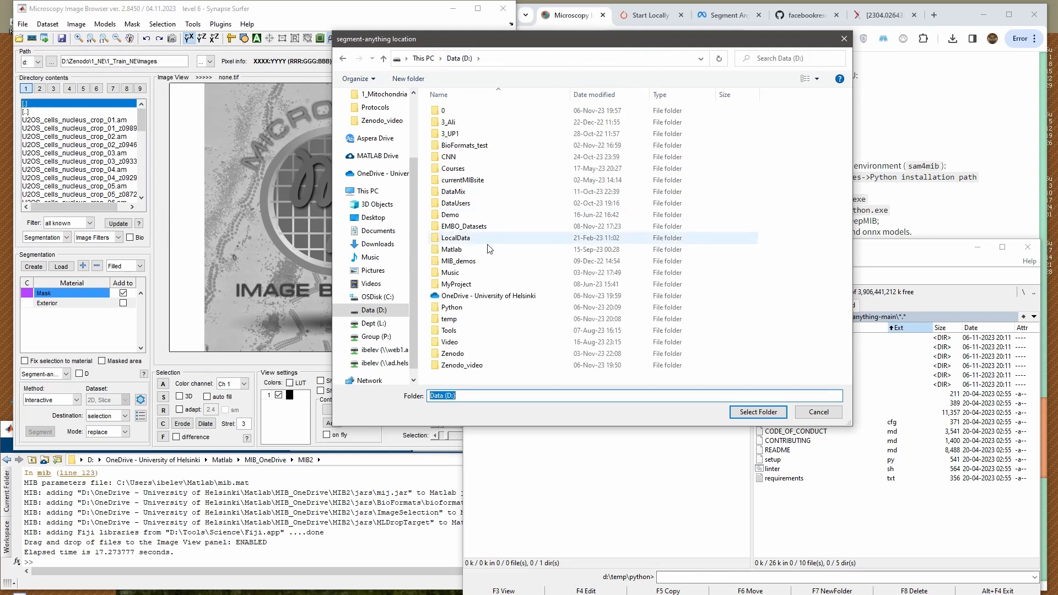
double_click(466, 307)
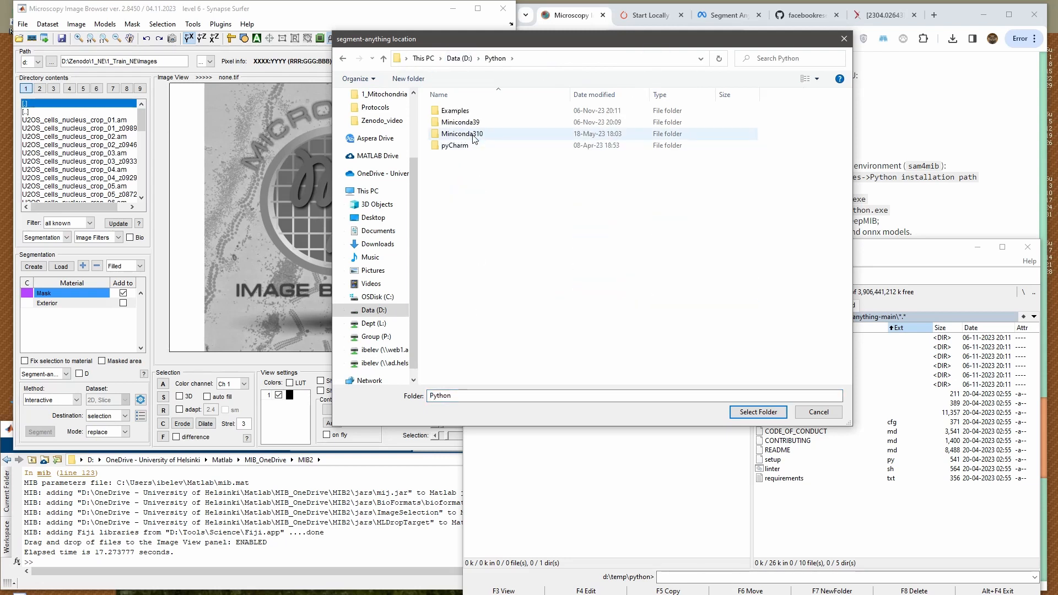
double_click(463, 111)
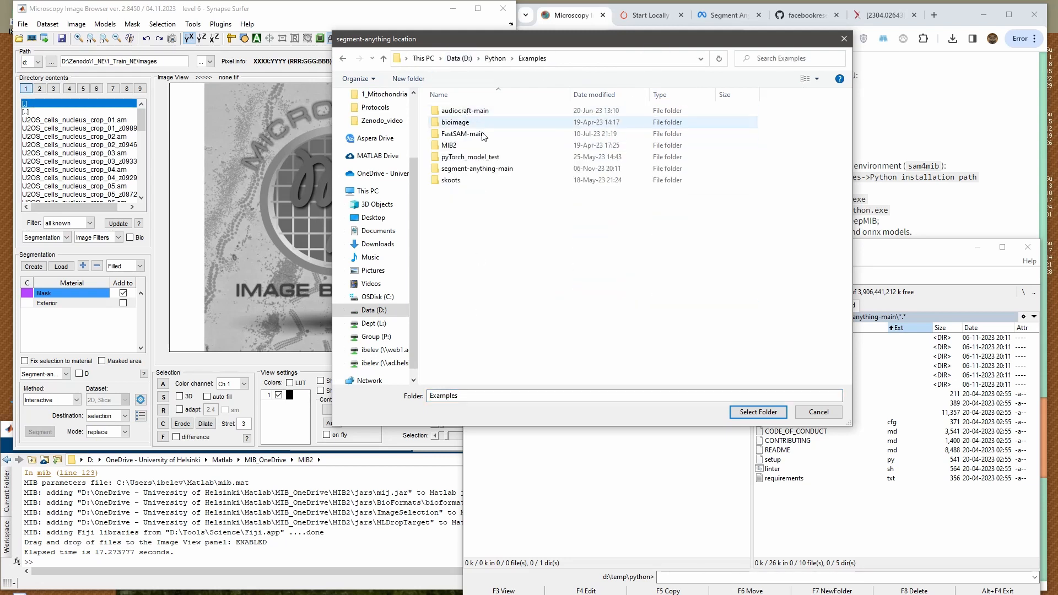
click(477, 169)
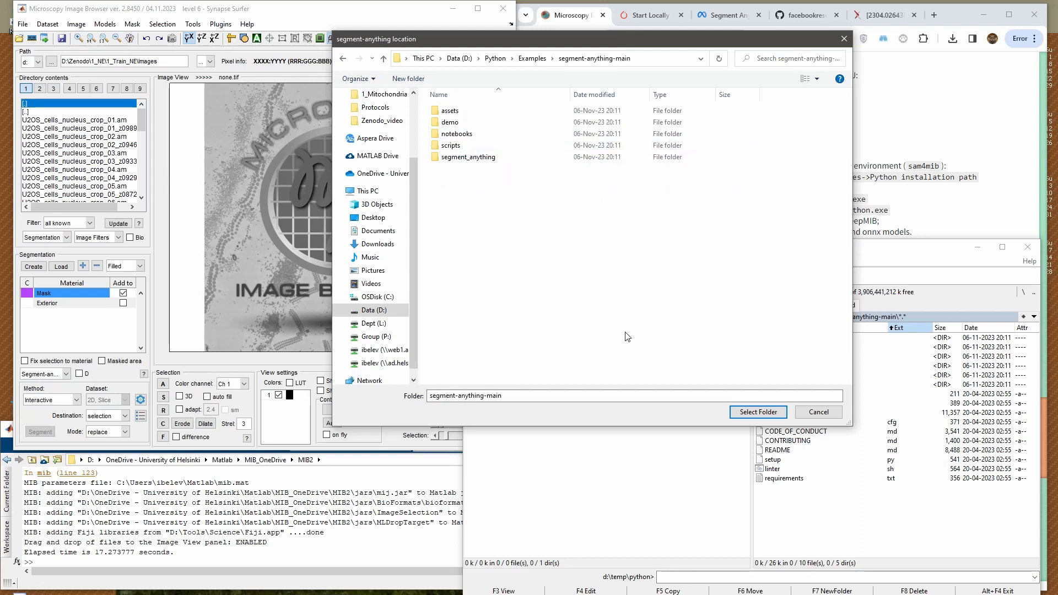
click(759, 412)
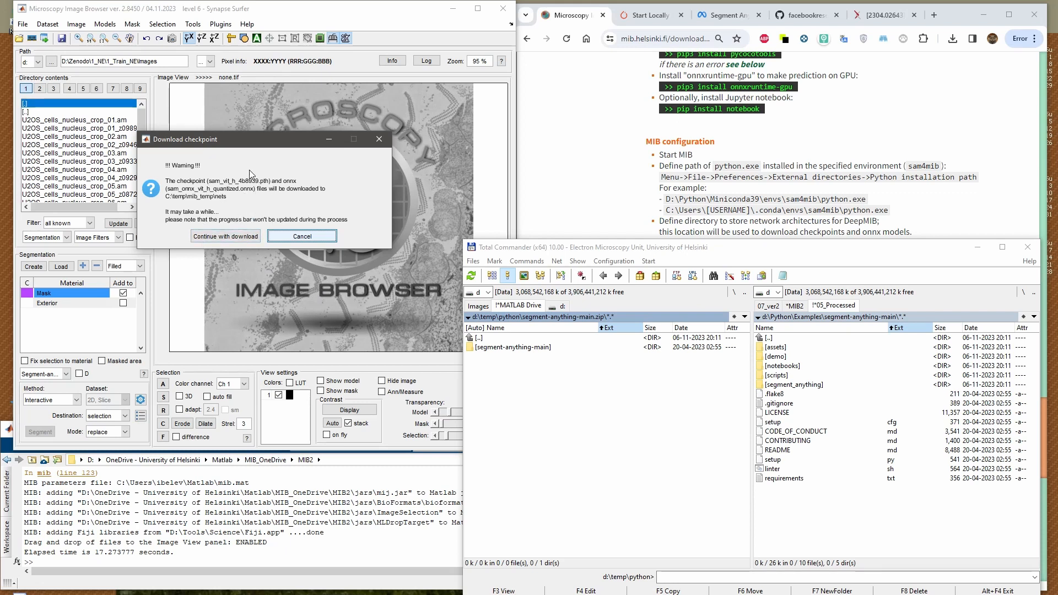
Start the download of the vit_h checkpoint and ONNX files and minimise Total Commander
click(223, 237)
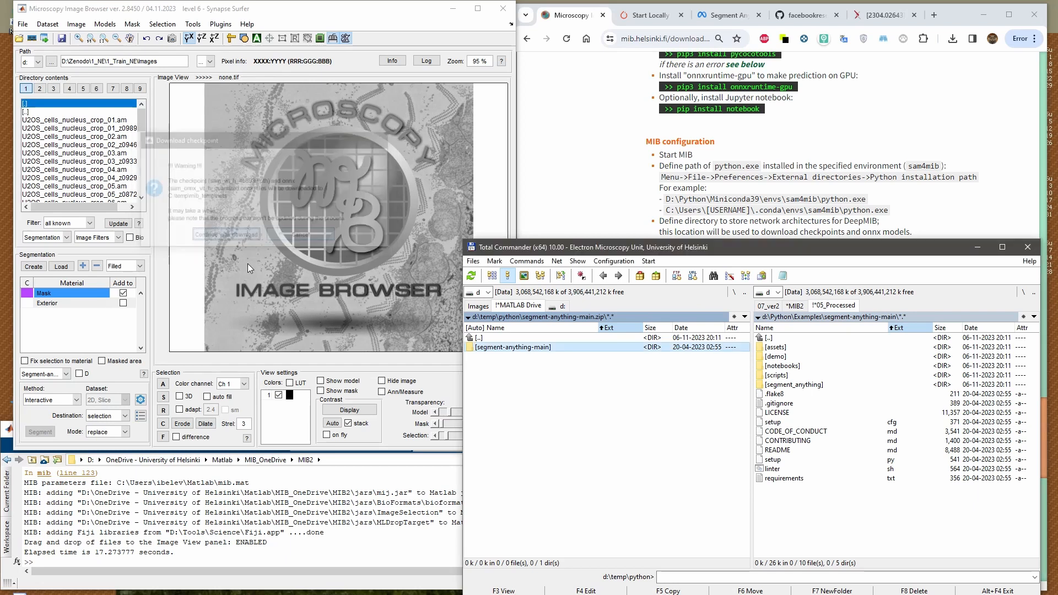
drag(505, 299, 346, 190)
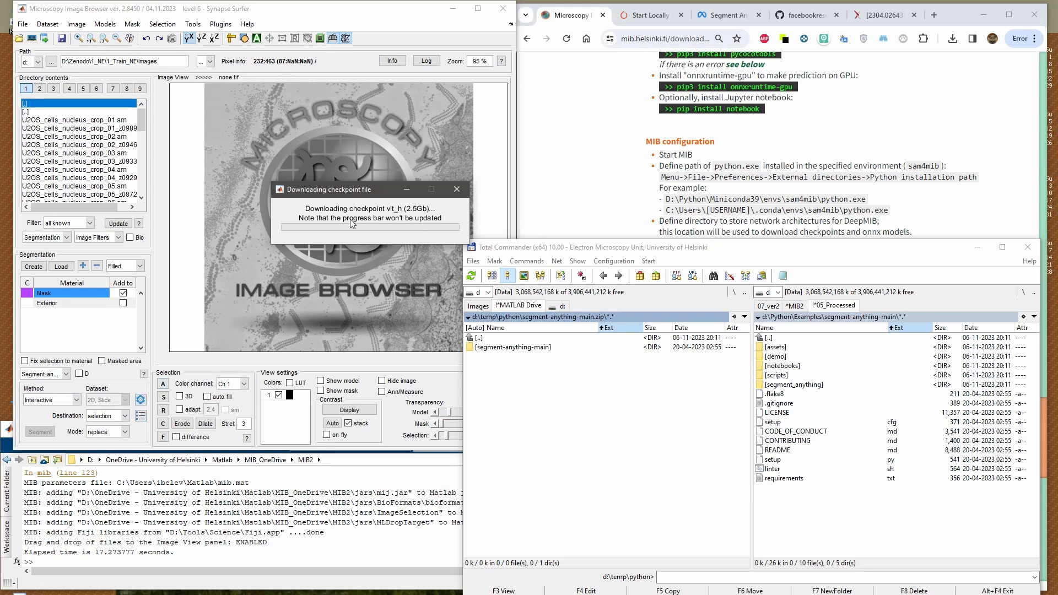
drag(344, 193, 277, 200)
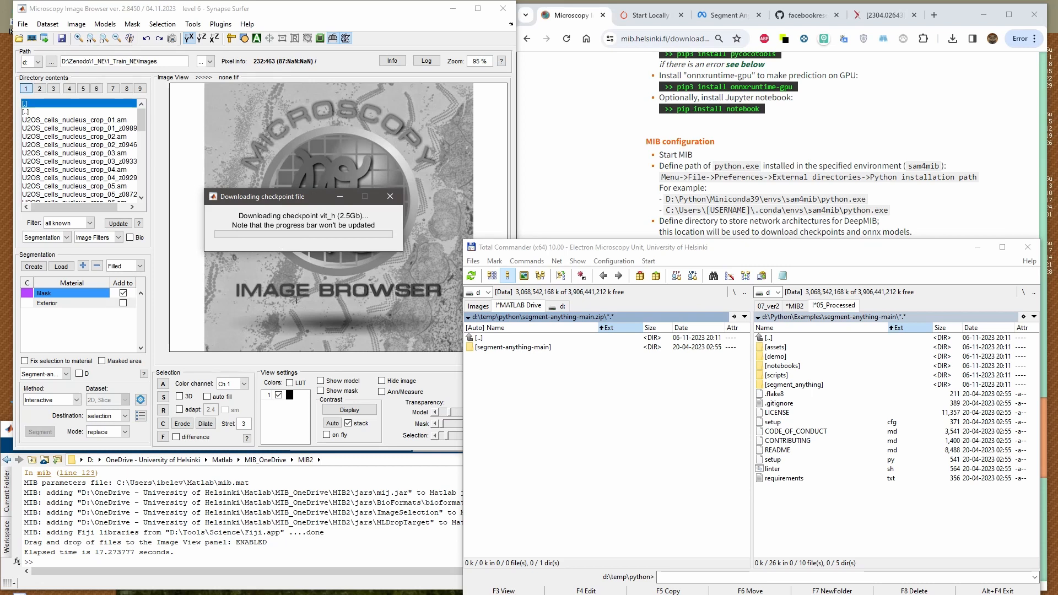
click(540, 411)
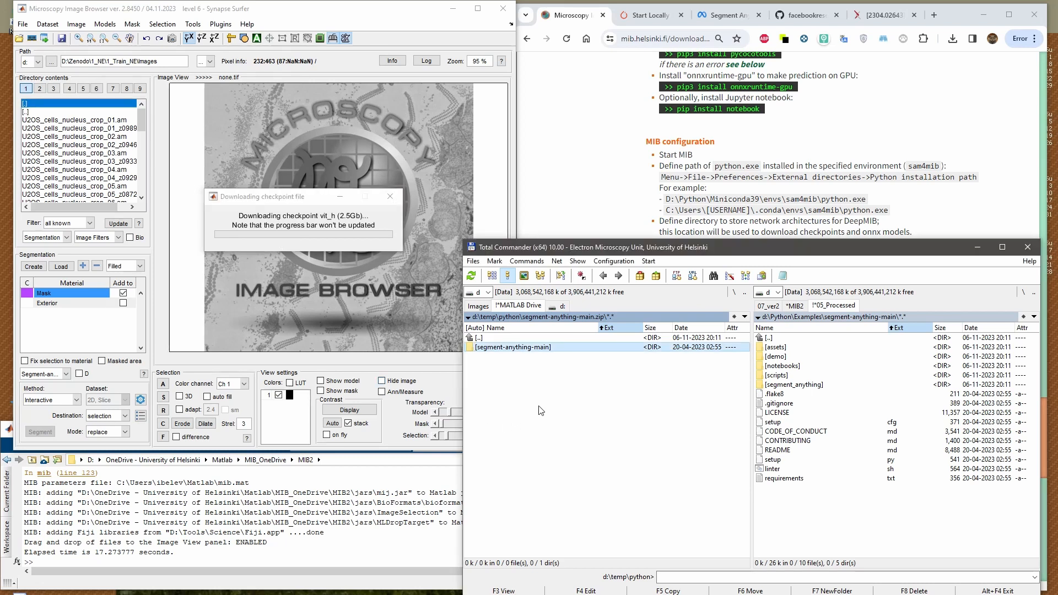
click(978, 247)
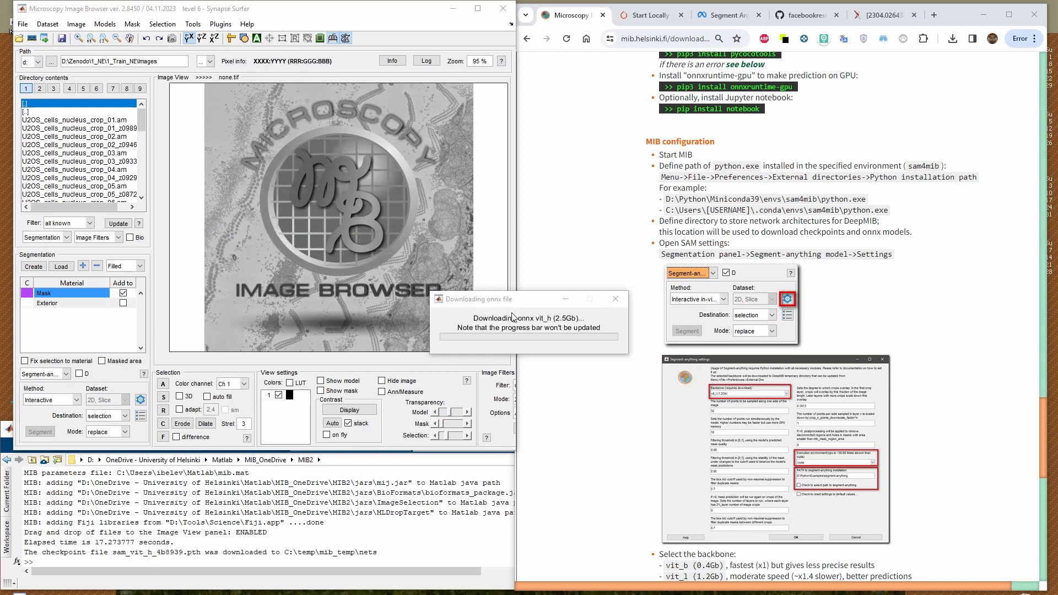
Review the web instructions on SAM settings, backbone, package path and execution environment, plus the troubleshooting section
scroll(689, 343, down, 3)
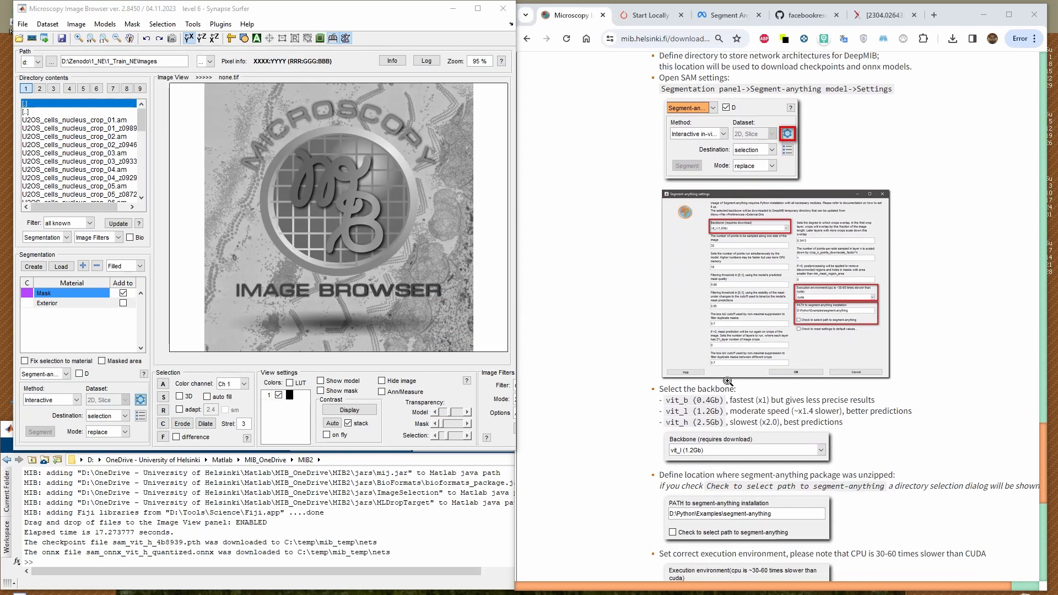
scroll(689, 342, up, 3)
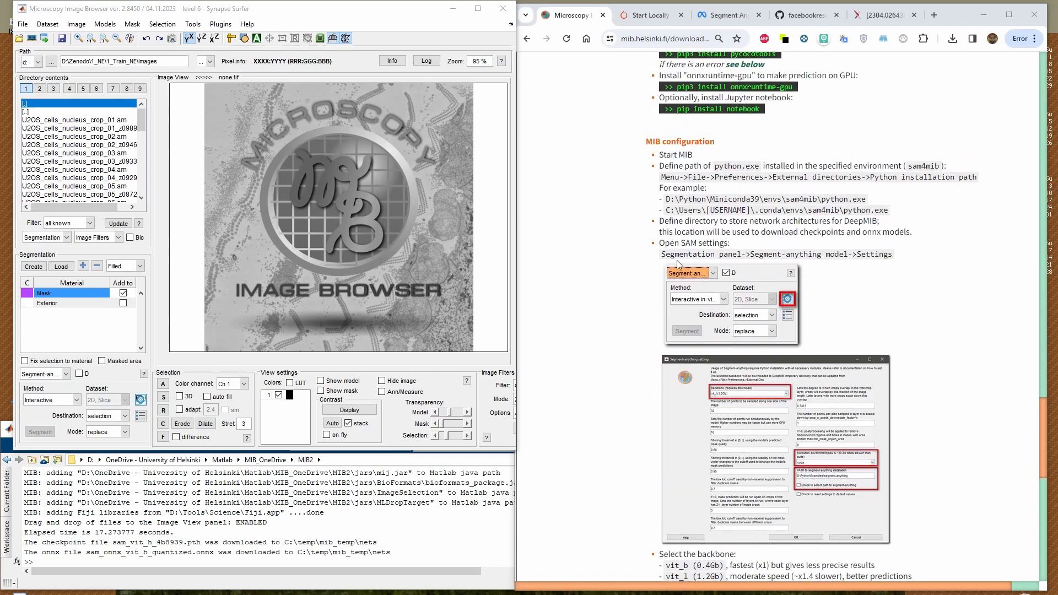
drag(662, 254, 724, 257)
triple_click(695, 253)
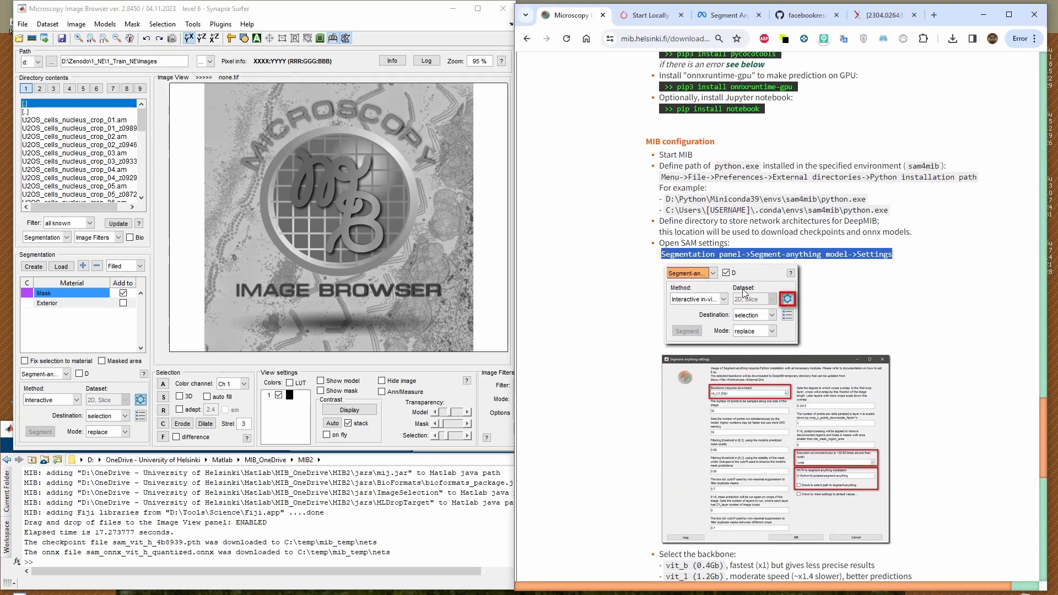
scroll(792, 302, down, 2)
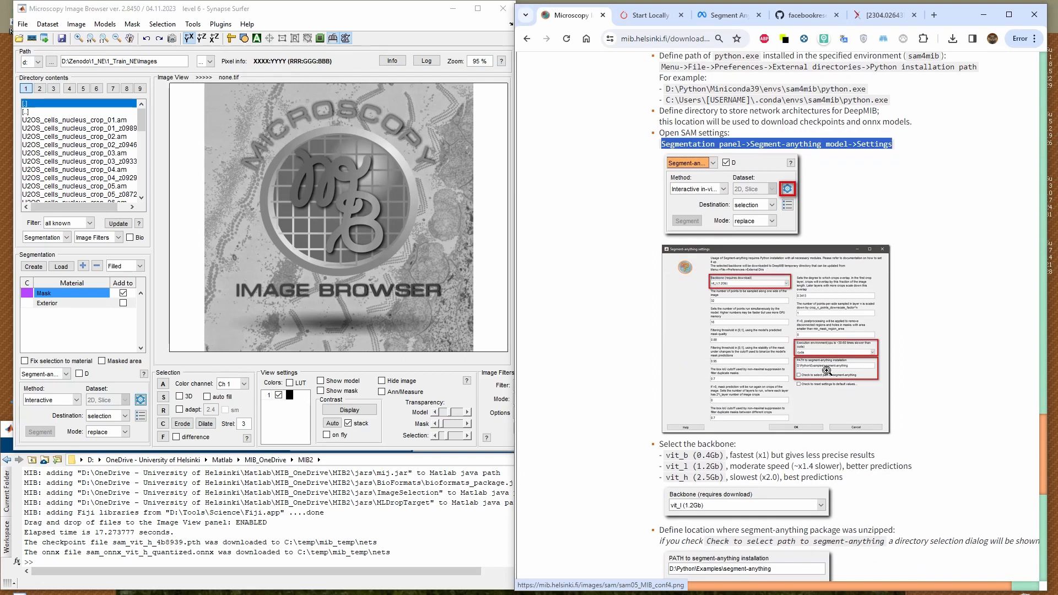
scroll(747, 384, down, 2)
scroll(747, 384, down, 4)
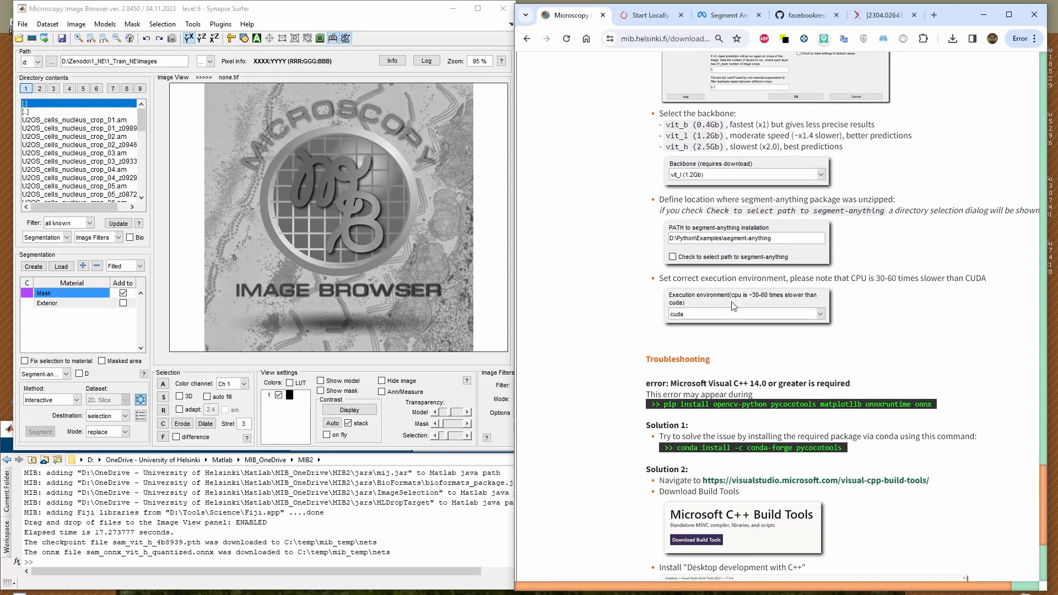
scroll(722, 356, down, 4)
scroll(739, 347, up, 2)
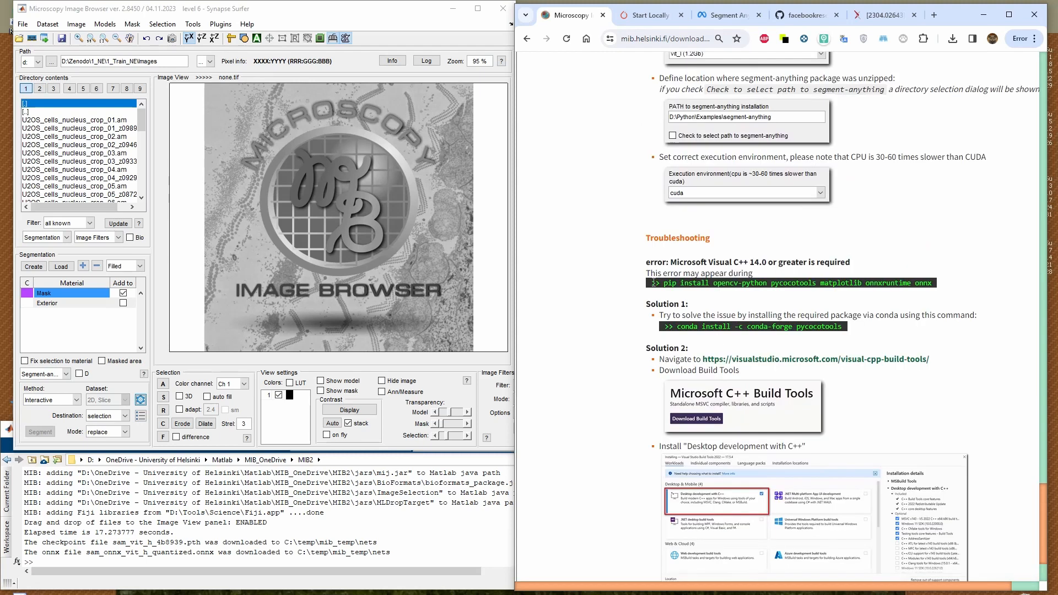
Enlarge the Microscopy Image Browser window, move it clear of the MATLAB window, and zoom in on the logo image
click(418, 87)
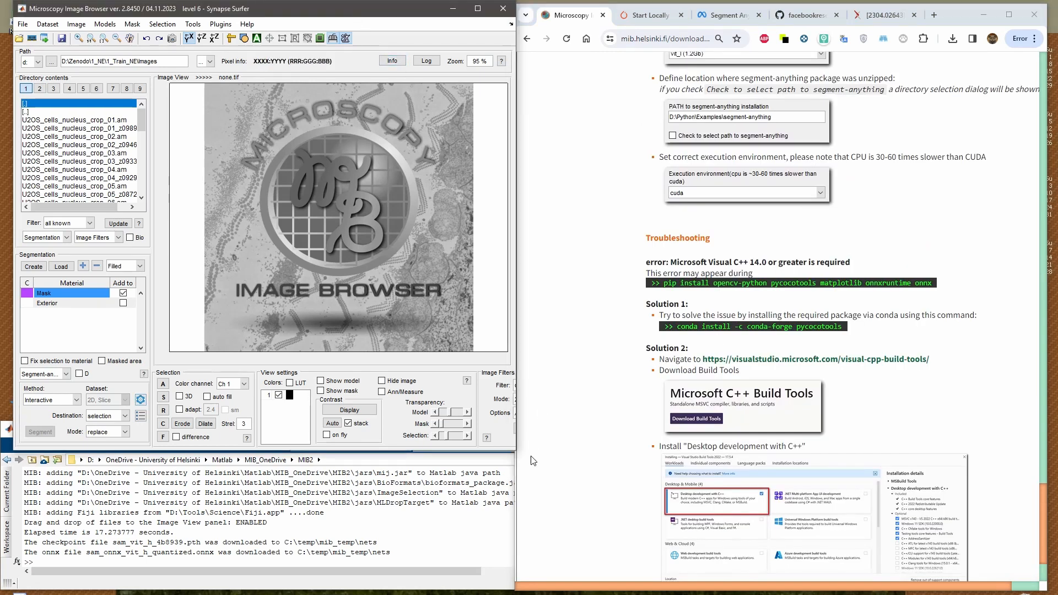
drag(513, 453, 605, 472)
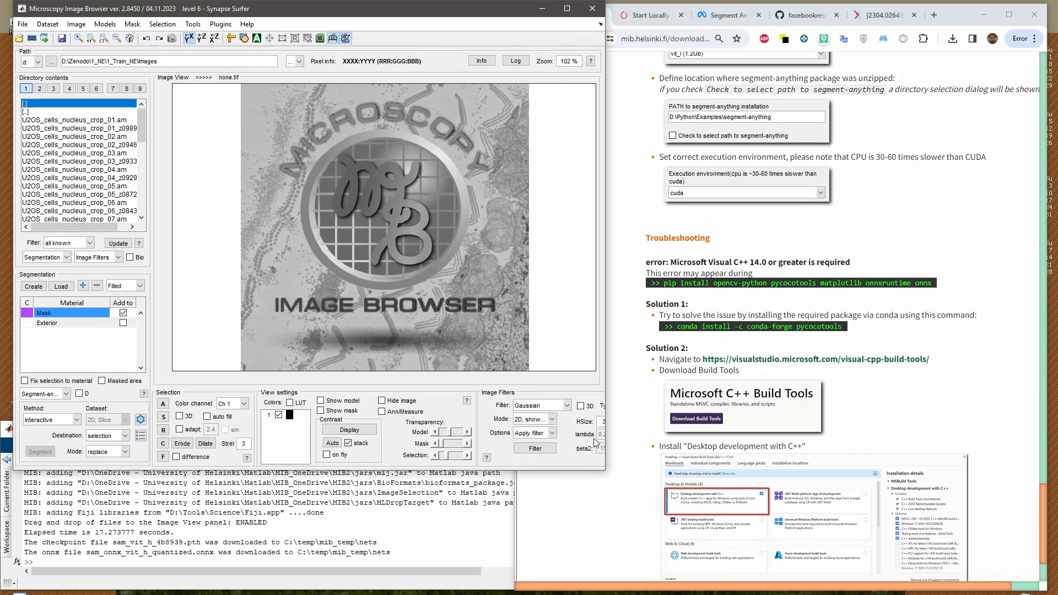
drag(397, 8, 550, 43)
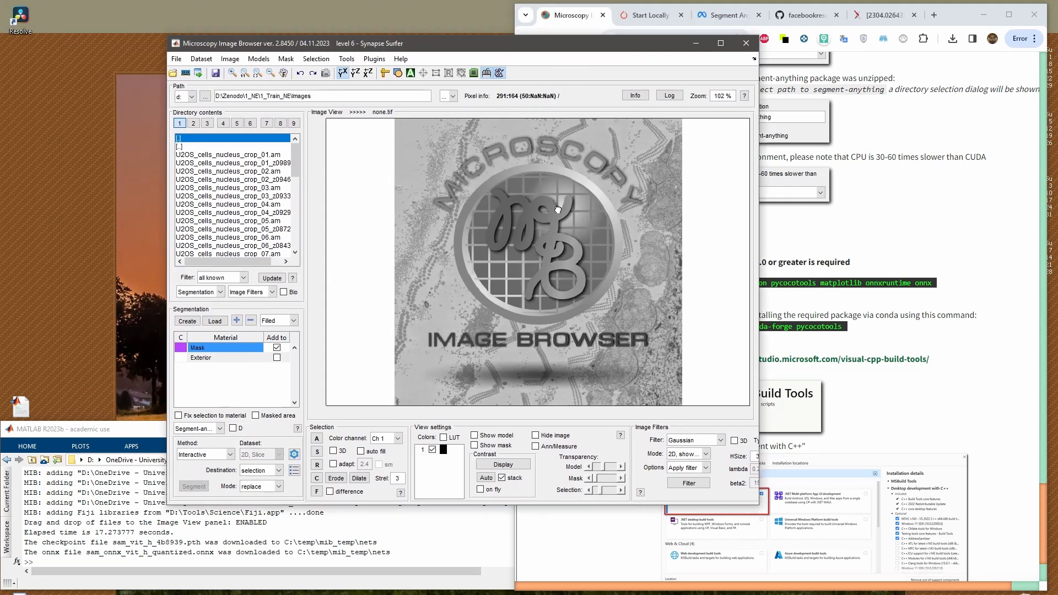
scroll(559, 210, up, 2)
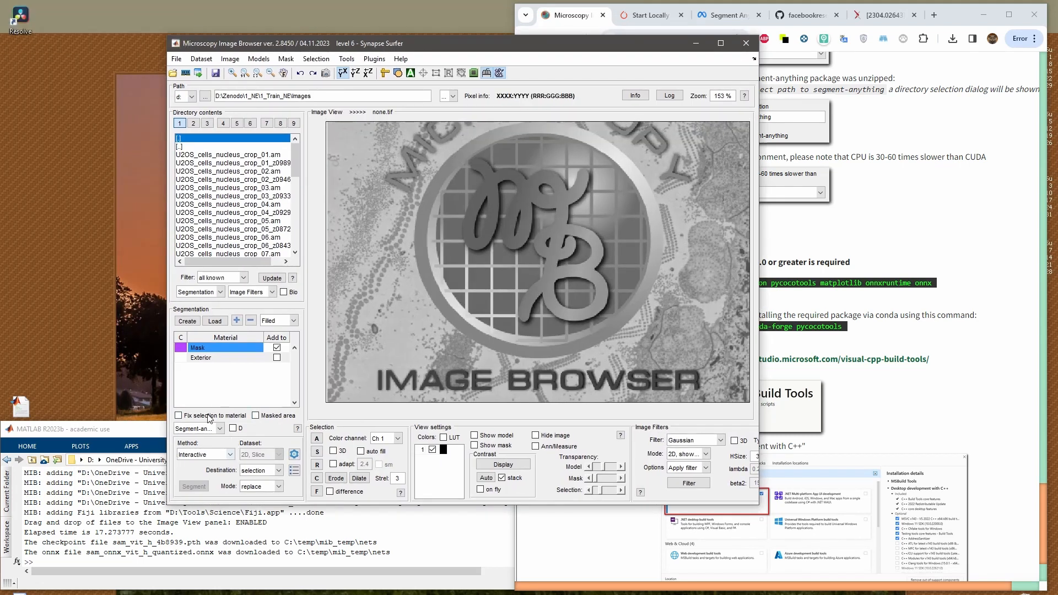
Try to segment part of the logo image with the Segment-anything tool in Interactive mode and check the MATLAB command output
click(205, 430)
click(205, 430)
click(209, 455)
click(205, 467)
drag(524, 269, 491, 286)
click(491, 287)
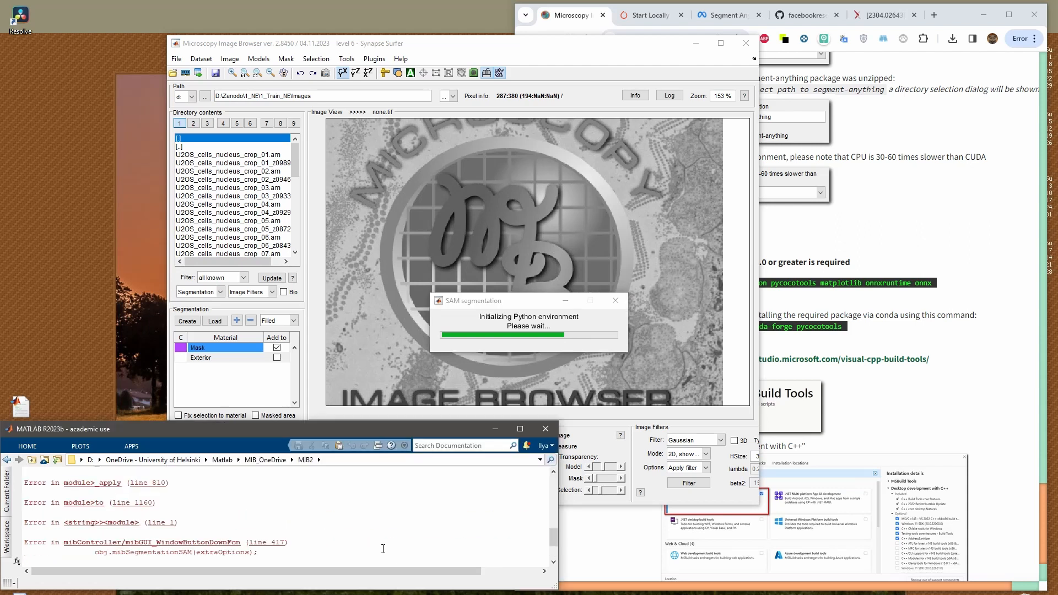
scroll(383, 549, up, 1)
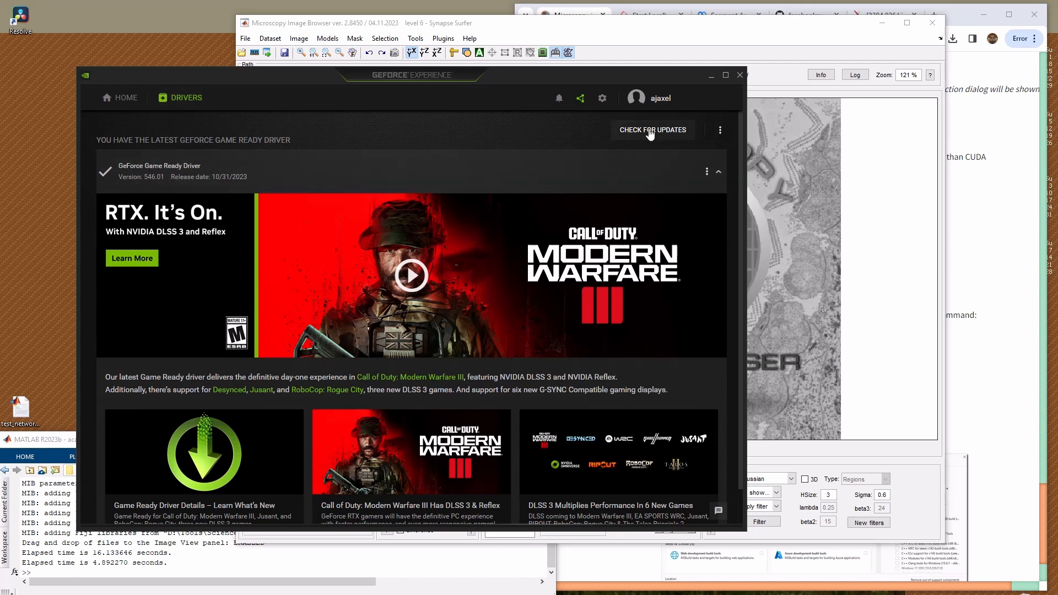
Minimise GeForce Experience to return to Microscopy Image Browser
click(712, 76)
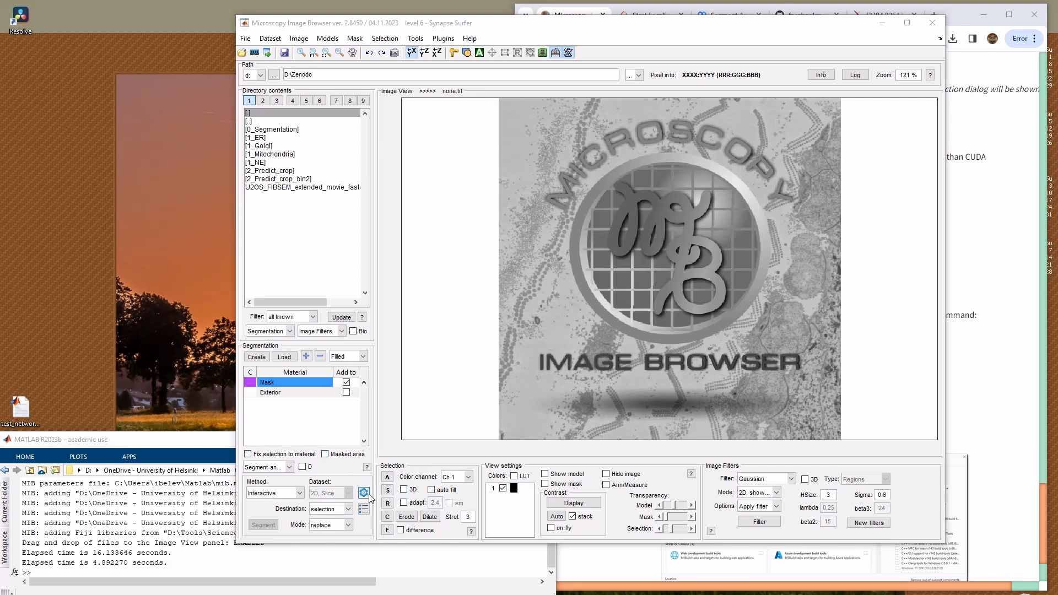
Segment the intertwined MB monogram at the logo's centre using the Segment-anything tool with the Interactive method
click(245, 38)
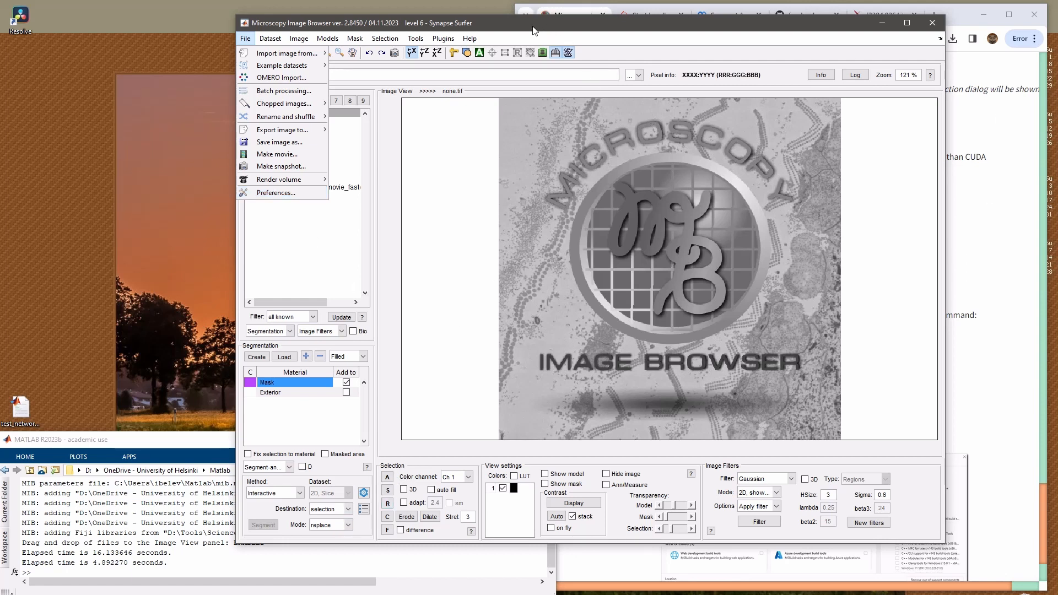
drag(538, 25, 504, 27)
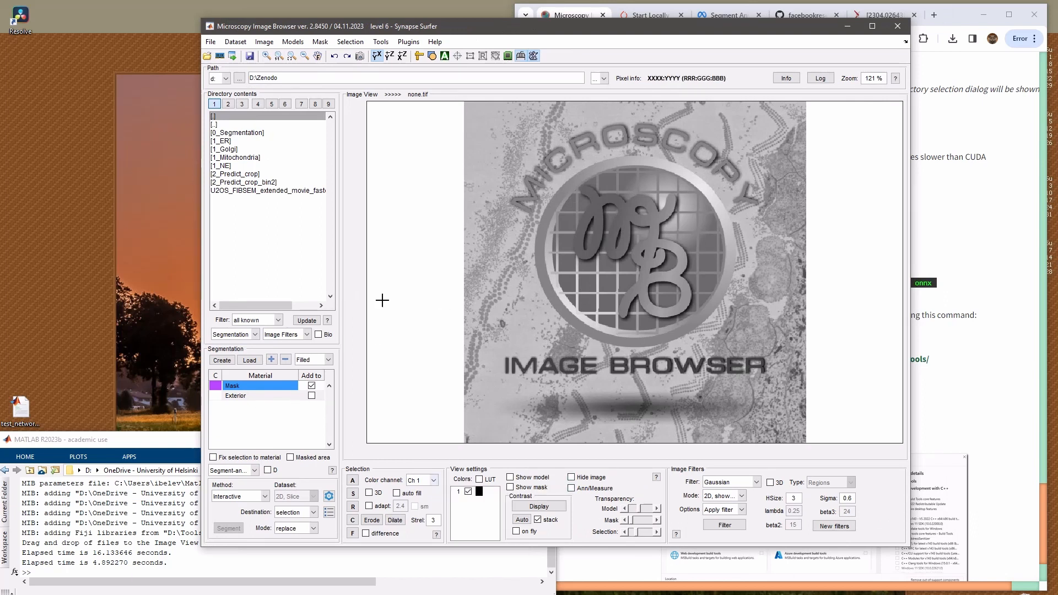
click(253, 496)
click(248, 502)
click(597, 240)
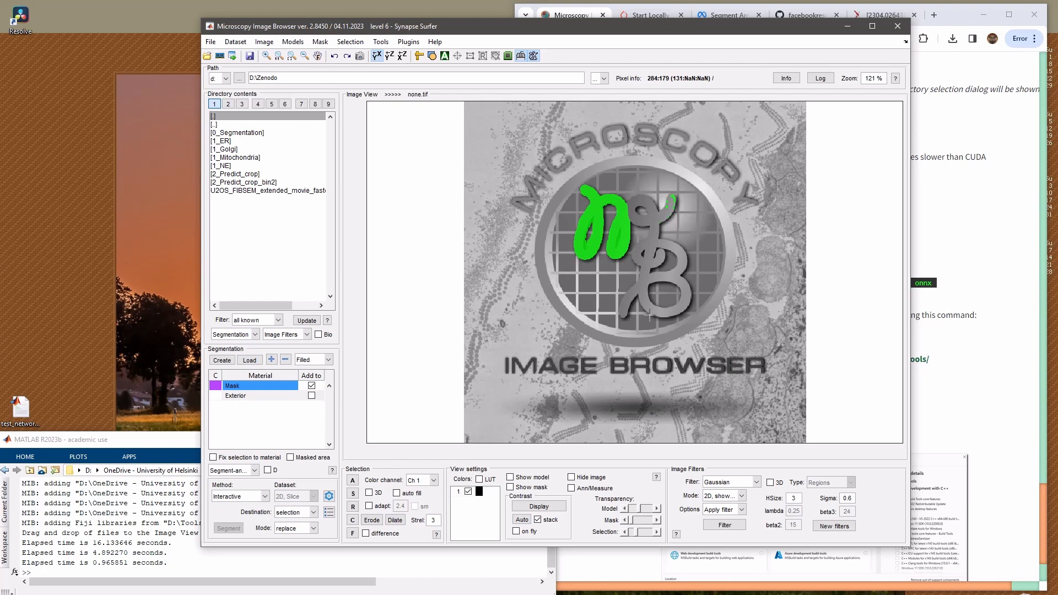
key(w)
key(w)
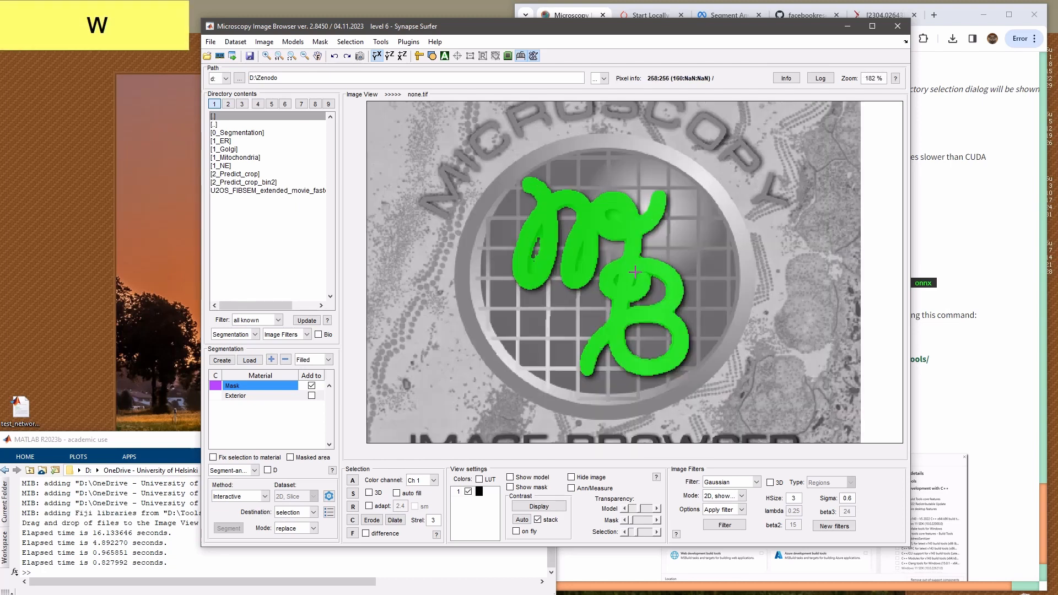
drag(621, 283, 629, 260)
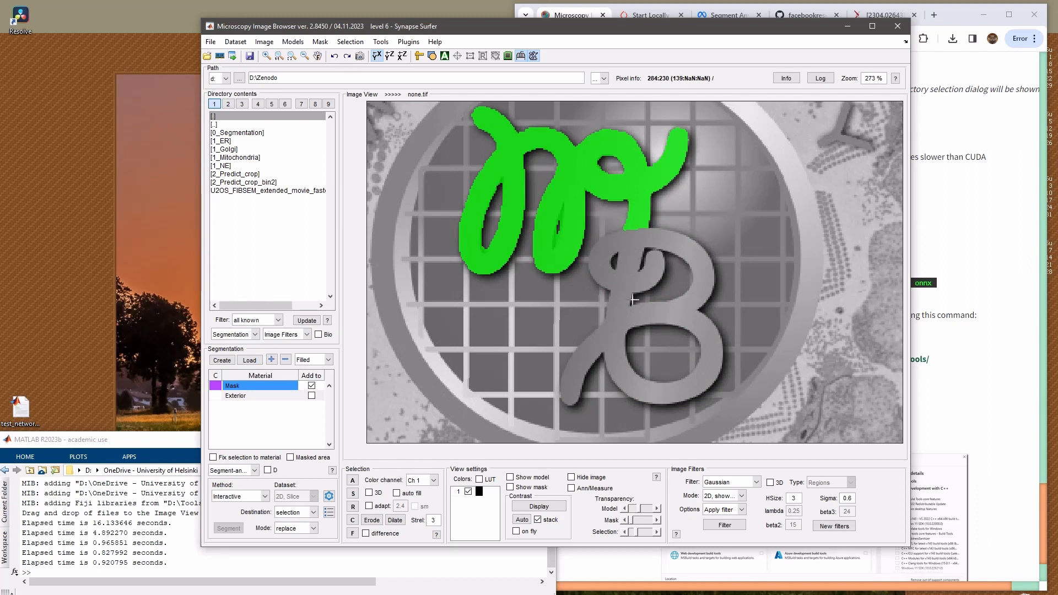
key(q)
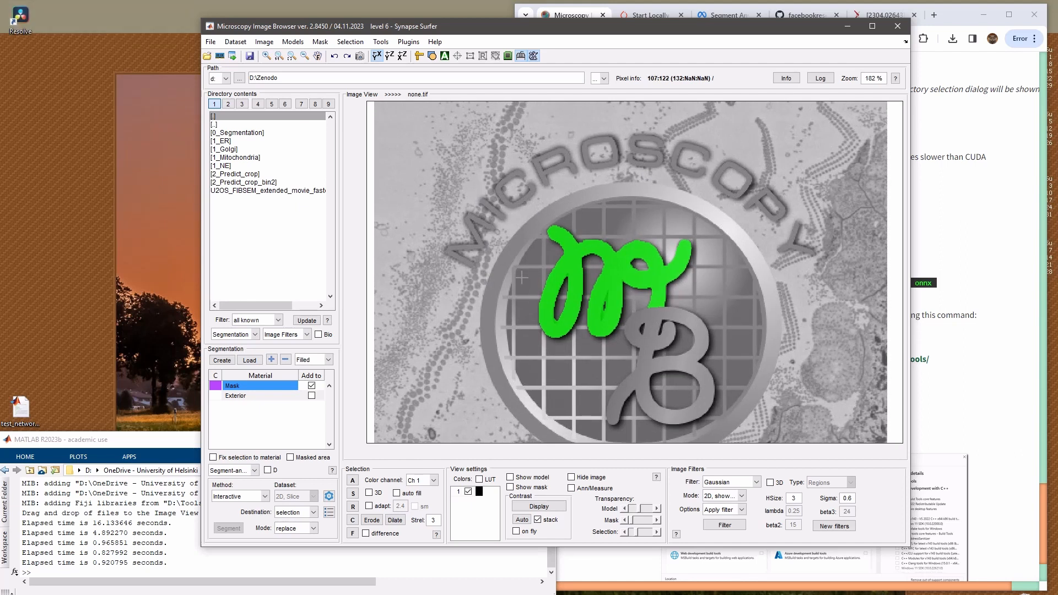
Segment individual letters of the curved word MICROSCOPY one at a time, including the M, R and first O
click(493, 210)
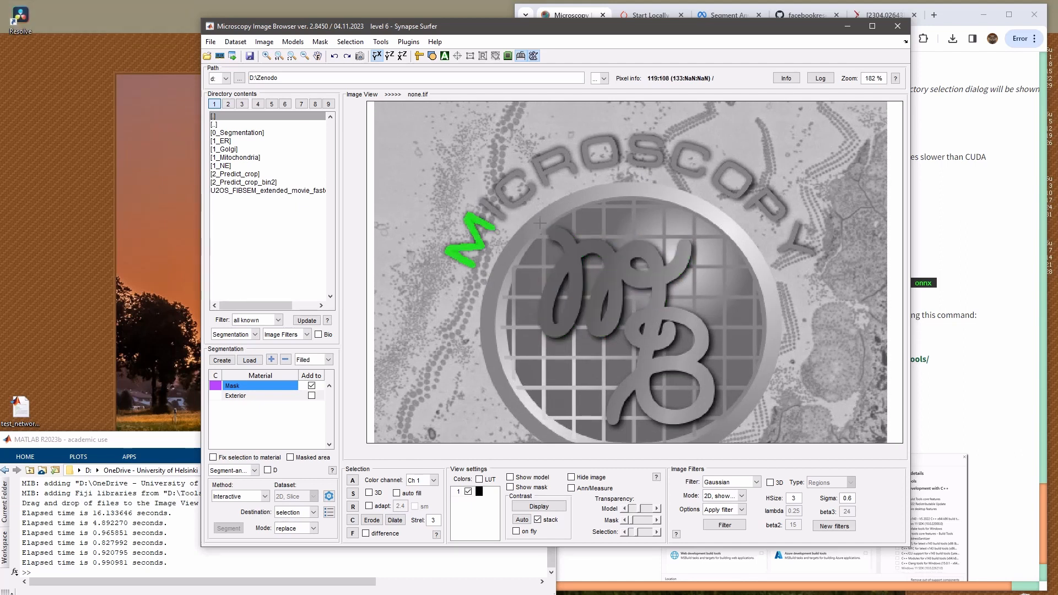
click(516, 188)
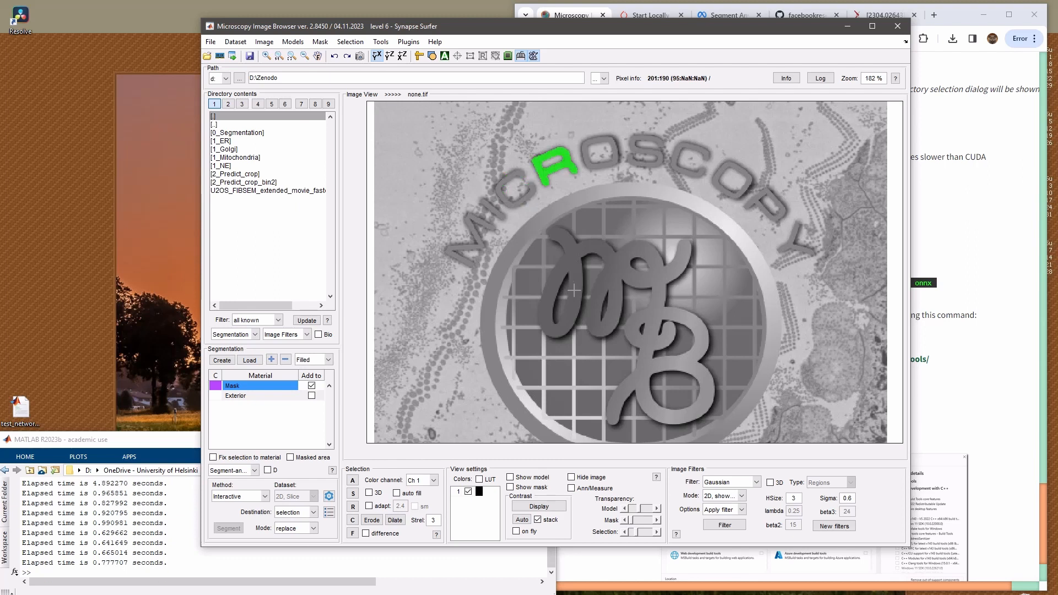
click(596, 163)
ctrl+click(602, 158)
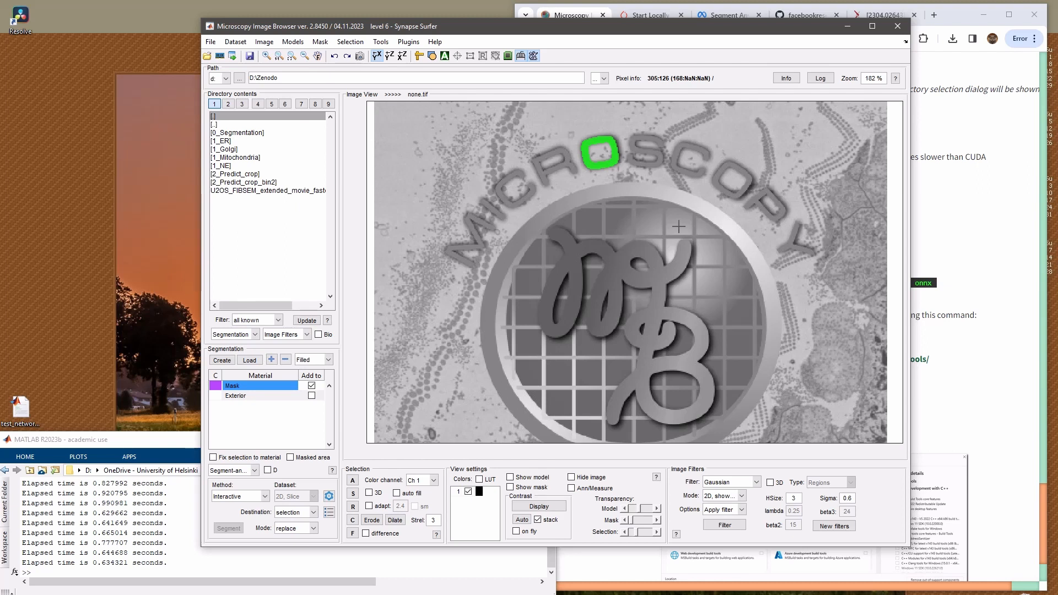
Segment the two grey organelles beside the logo circle, sampling different points on and around the lower one
drag(667, 264, 551, 187)
click(711, 278)
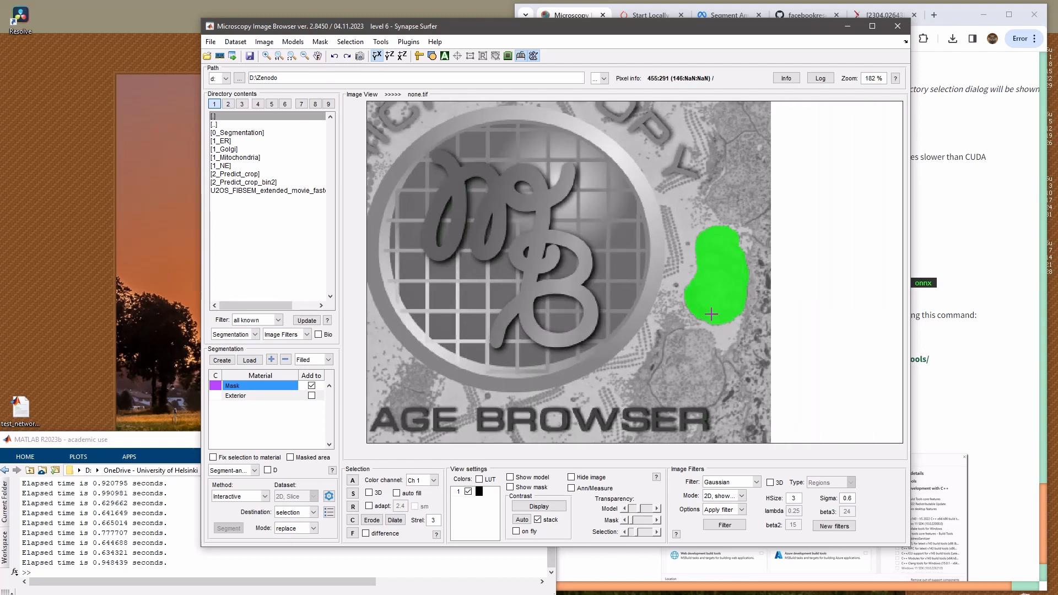
drag(694, 404, 698, 349)
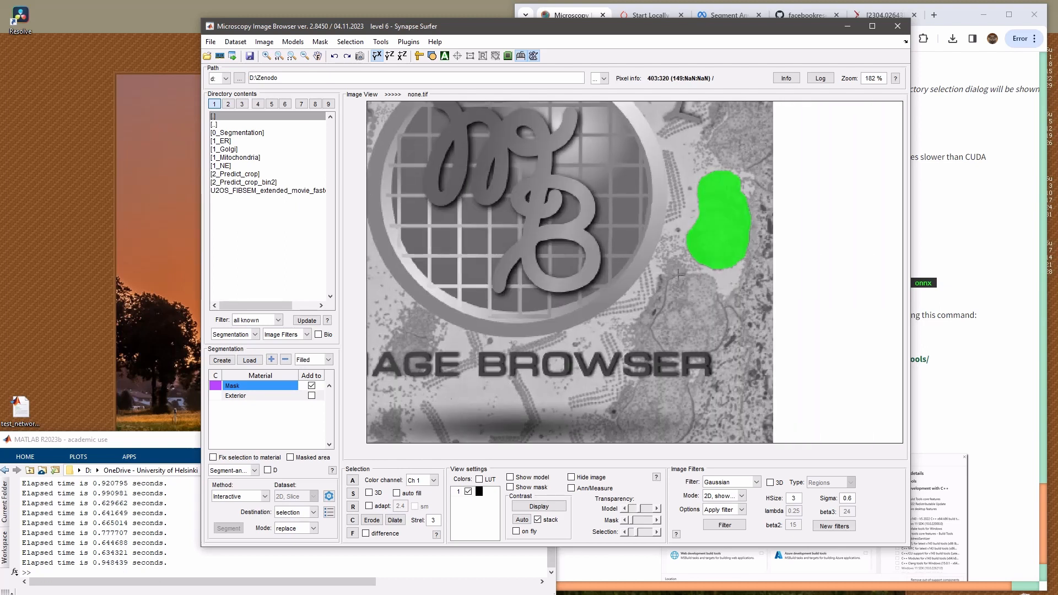
click(692, 357)
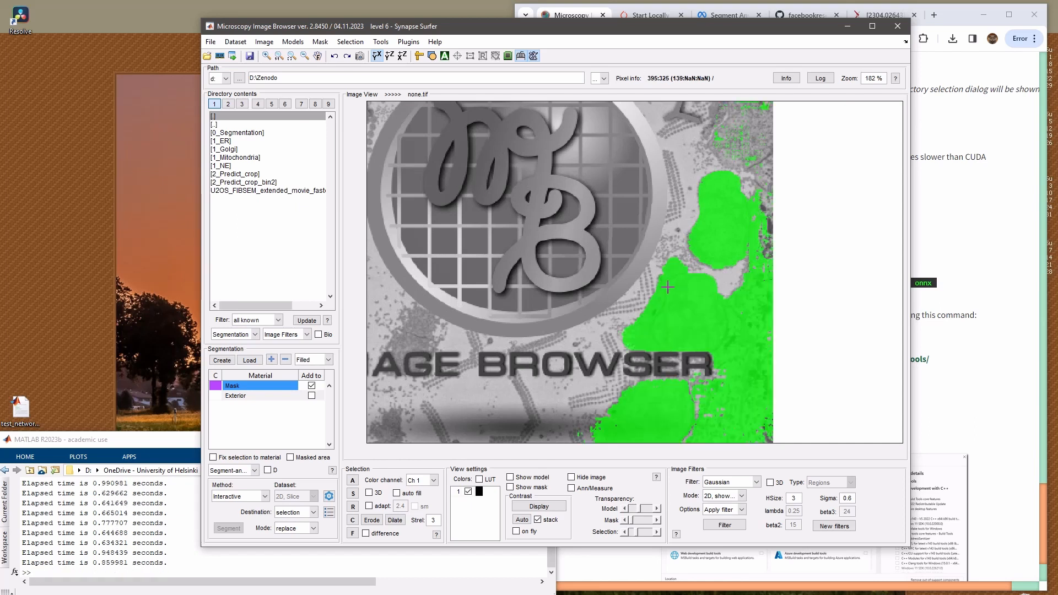
ctrl+click(739, 336)
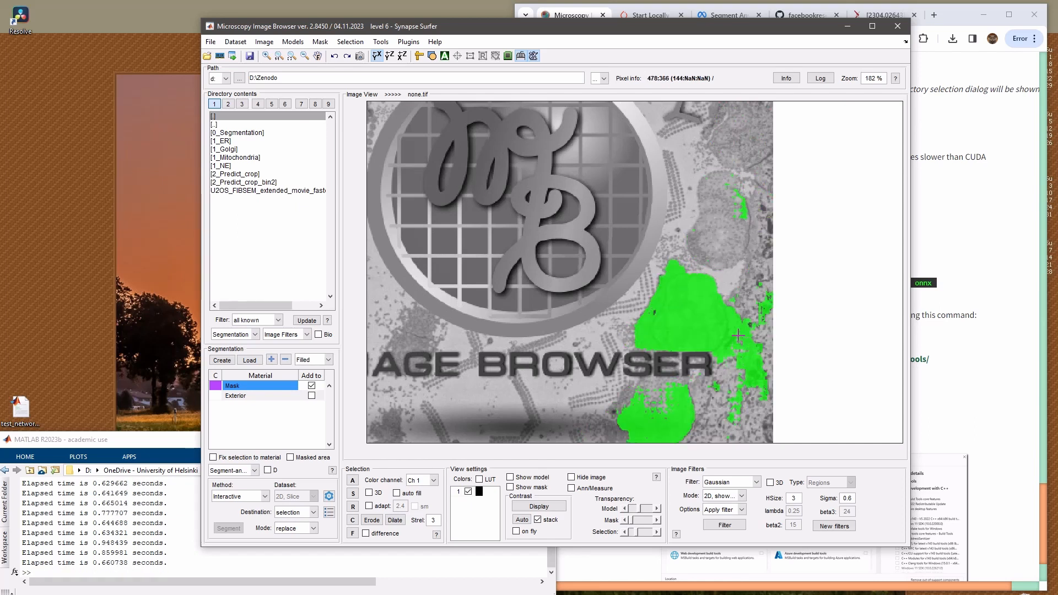
ctrl+click(660, 299)
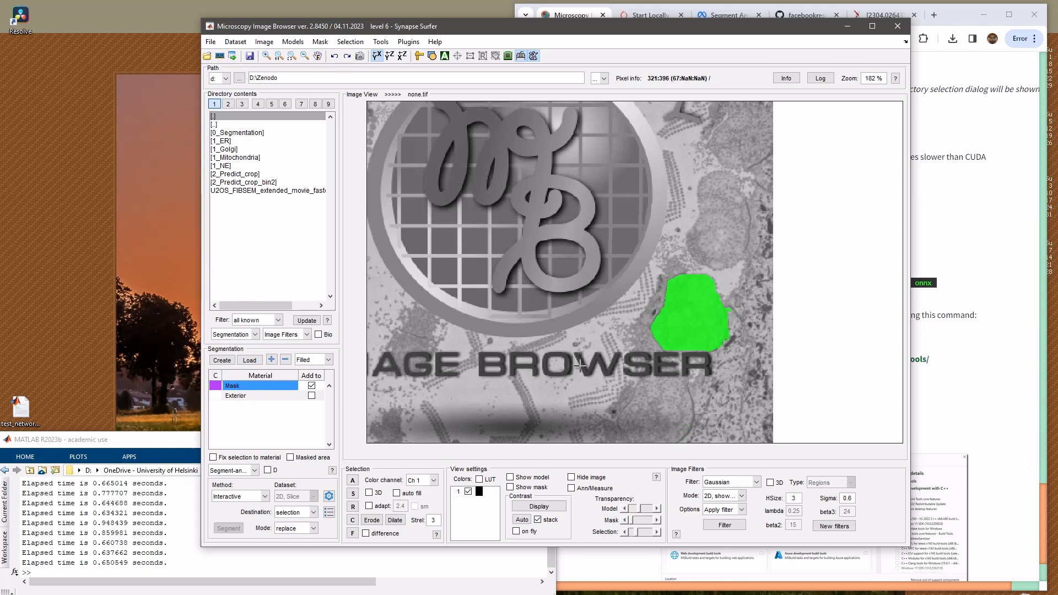
drag(532, 366, 619, 271)
drag(574, 228, 572, 363)
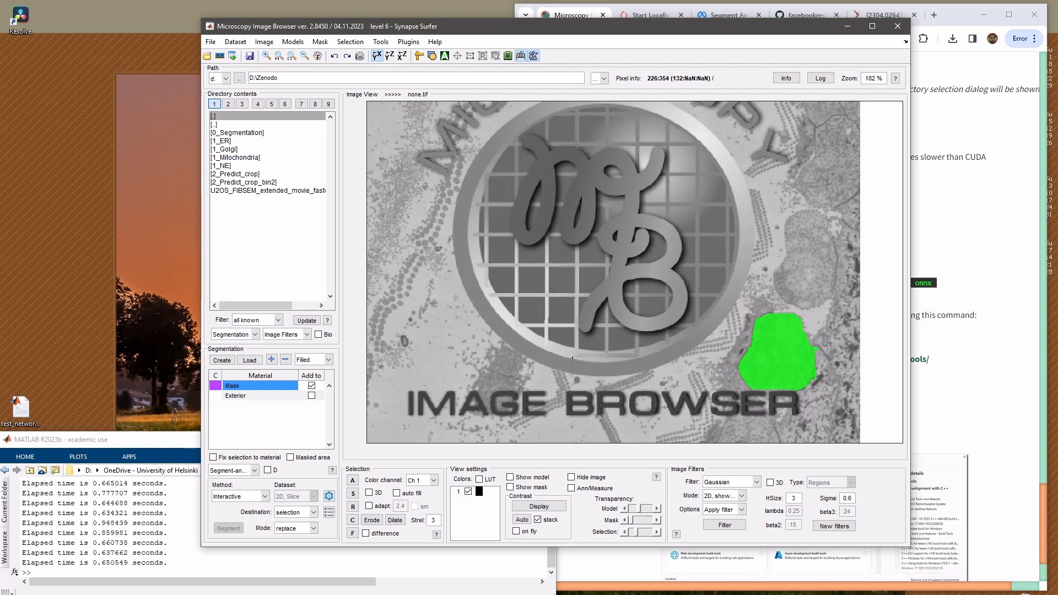
drag(628, 288, 630, 309)
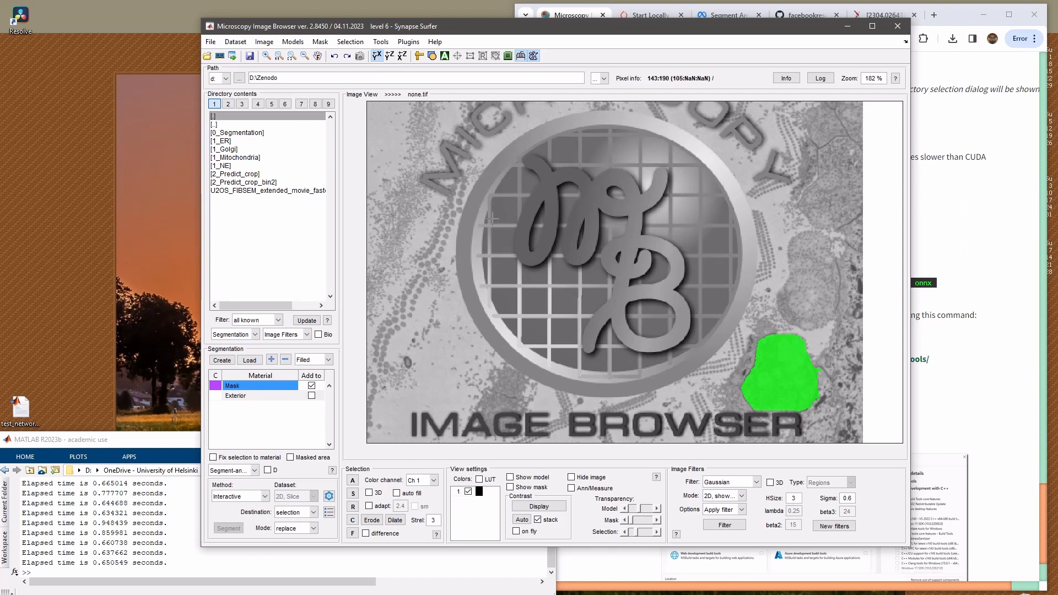
Load the image U2OS_cells_z0062.am from the folder D:\Zenodo\1_Mitochondria\1_Train_Mito\Images
double_click(254, 158)
double_click(244, 132)
double_click(236, 134)
double_click(271, 158)
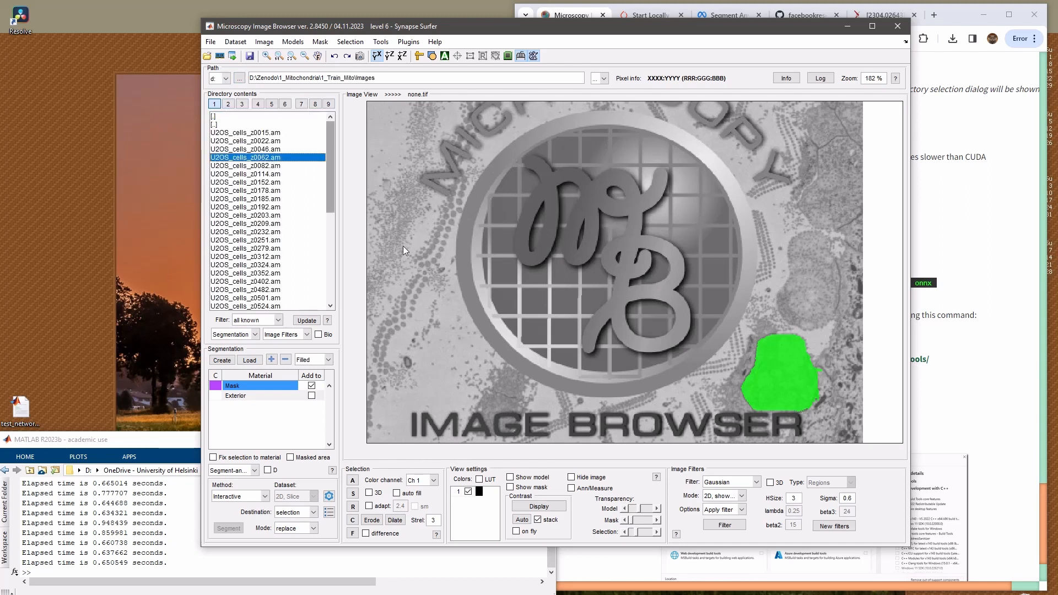
Go to slice 4 of the loaded stack and keep the Segment-anything method on Interactive
scroll(584, 297, down, 6)
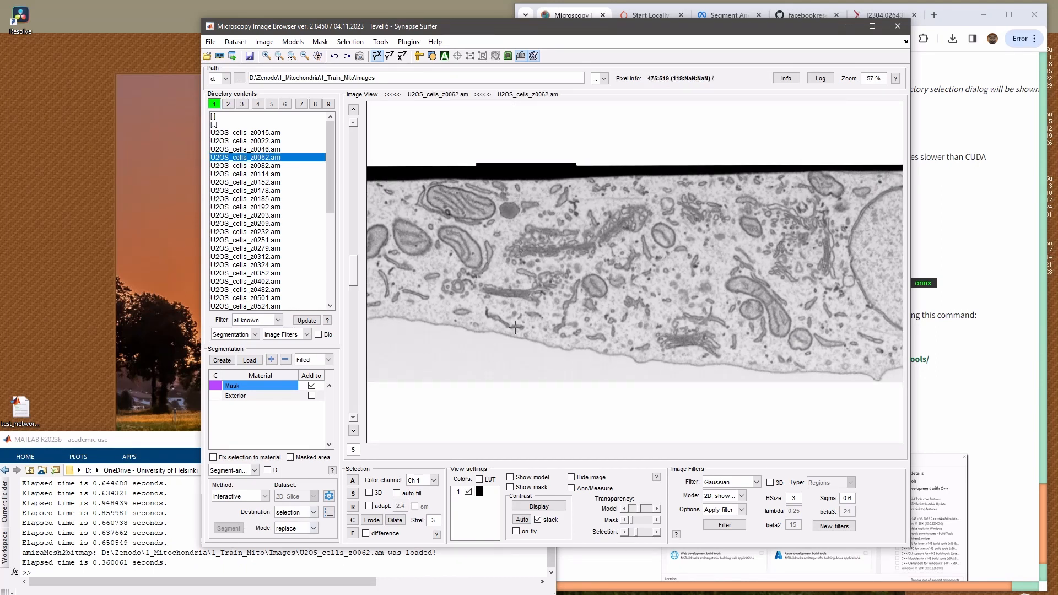
scroll(505, 298, down, 1)
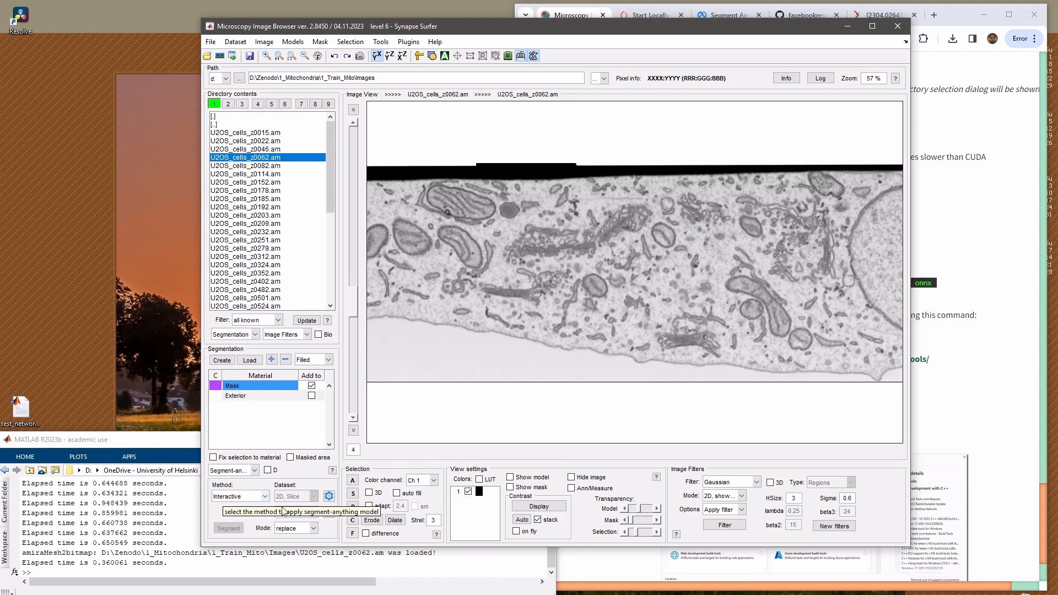
click(246, 498)
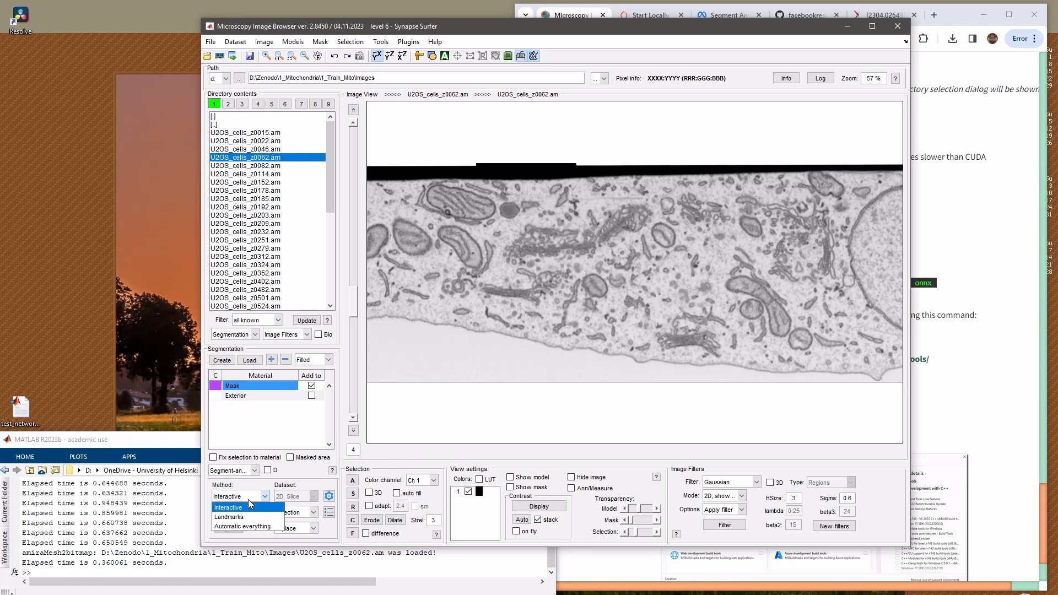
click(226, 496)
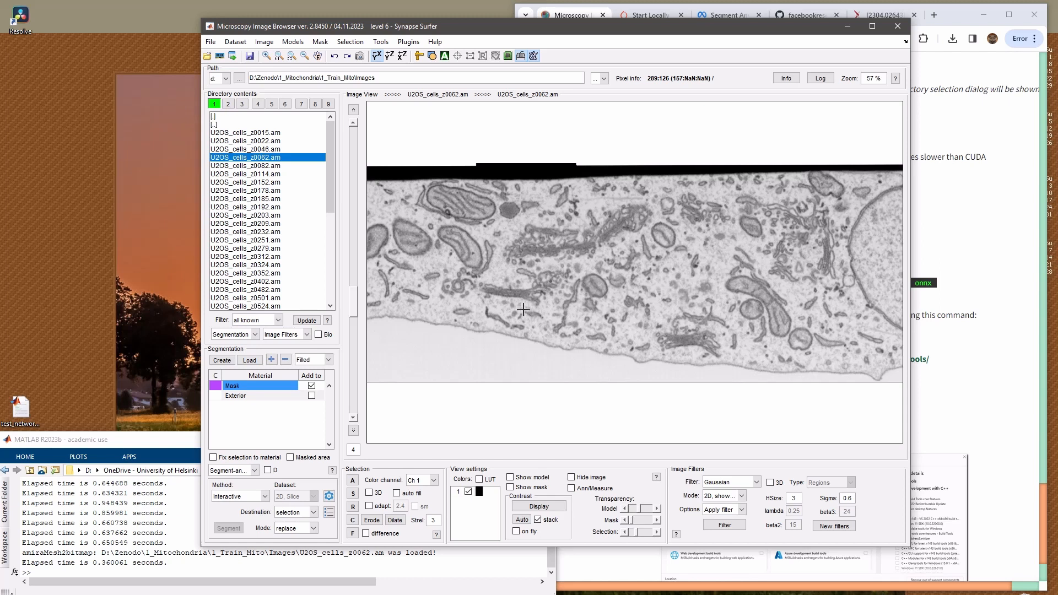
Segment the large mitochondrion near the cell's upper edge with a single point, and clear the selection
click(449, 193)
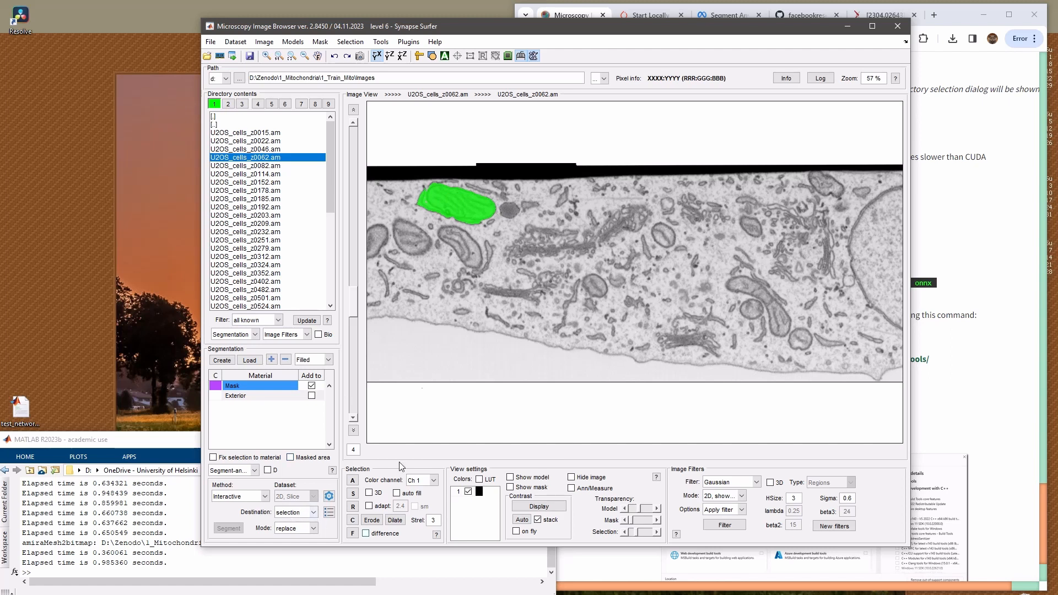
key(c)
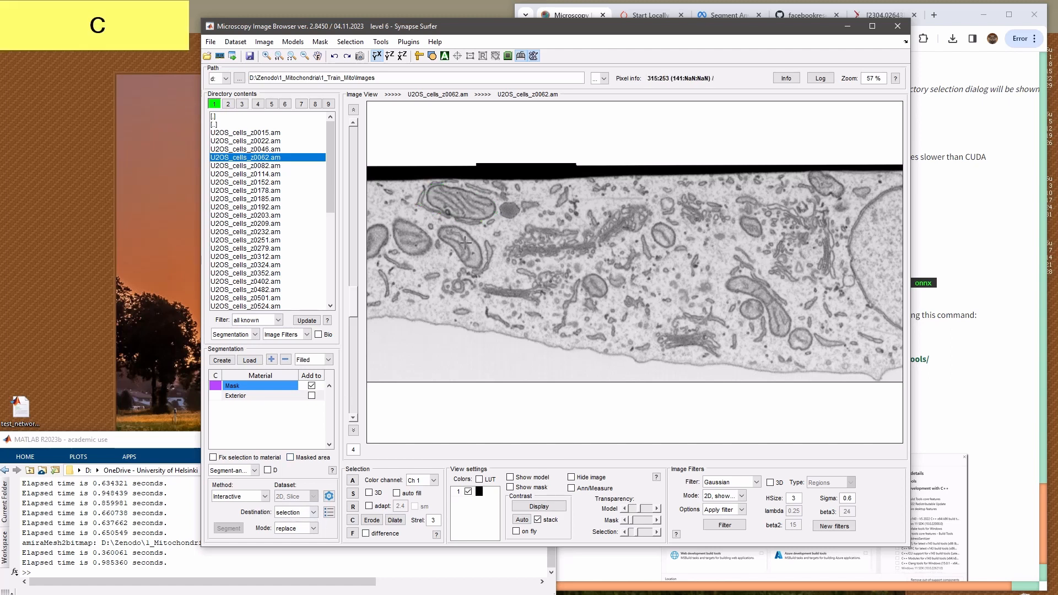
Segment the curved mitochondrion and its oval neighbour together, placing extra points to exclude the thin adjacent membrane and the small fragment between them
key(w)
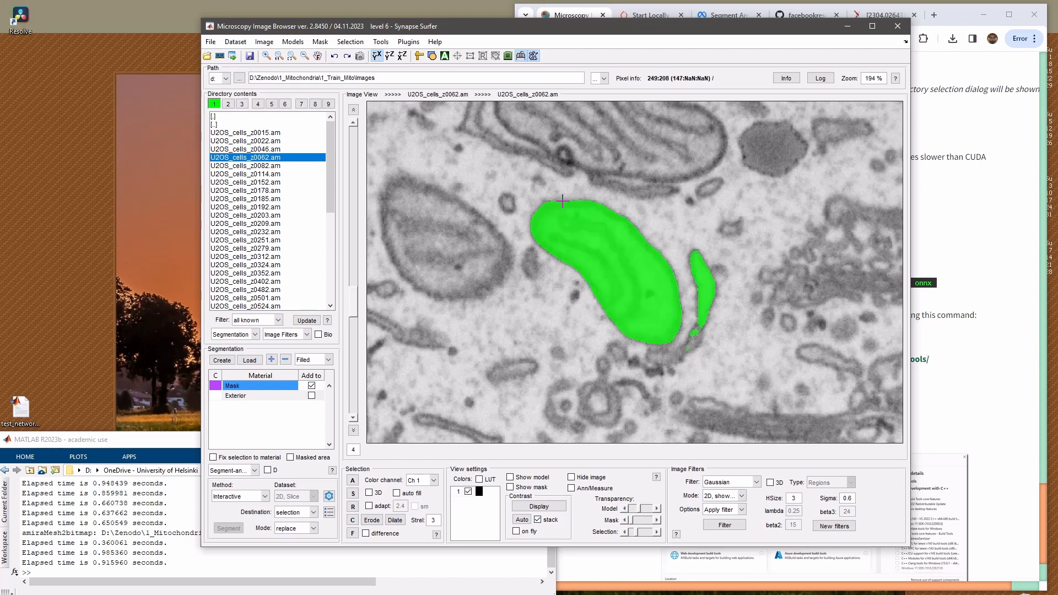
ctrl+click(701, 280)
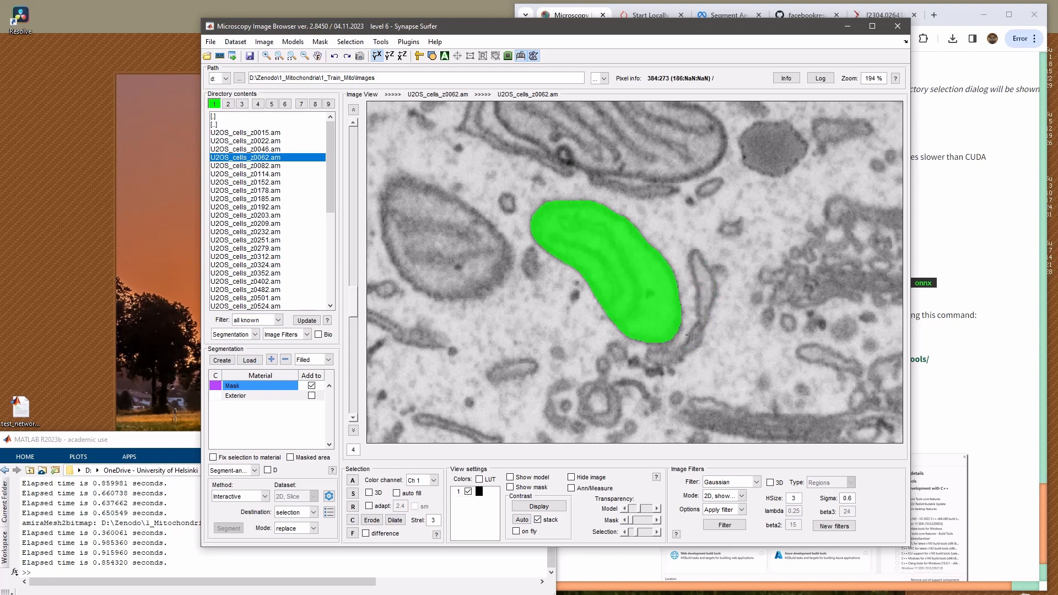
drag(625, 277, 689, 302)
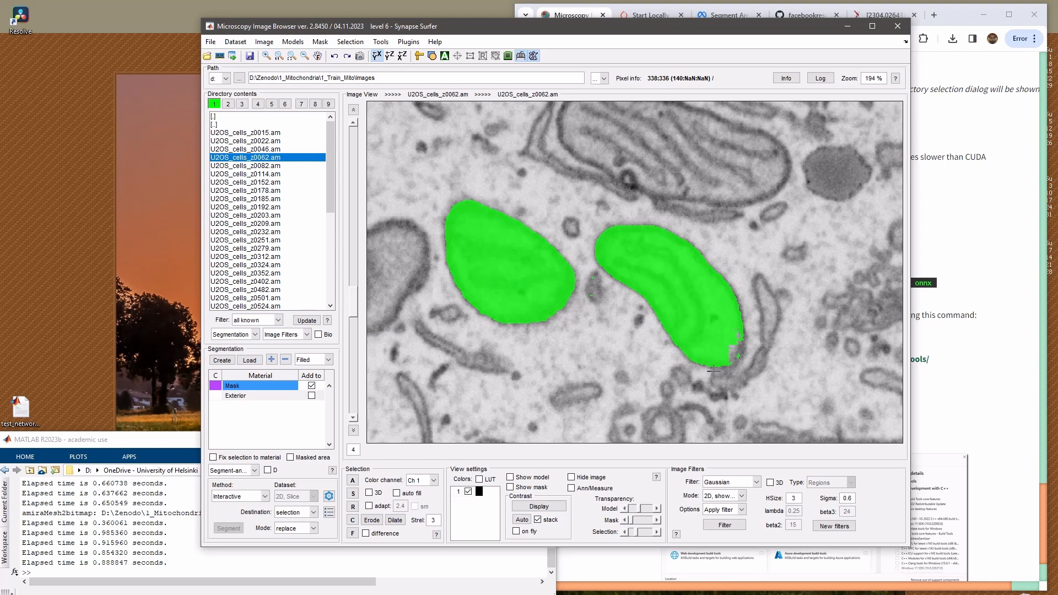
ctrl+click(591, 290)
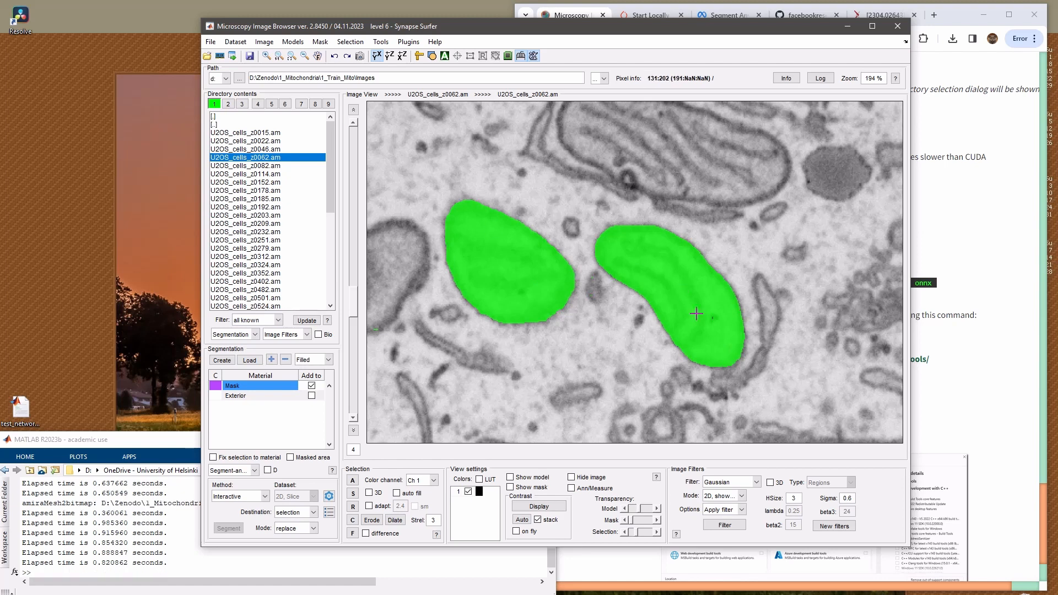
drag(524, 282, 572, 314)
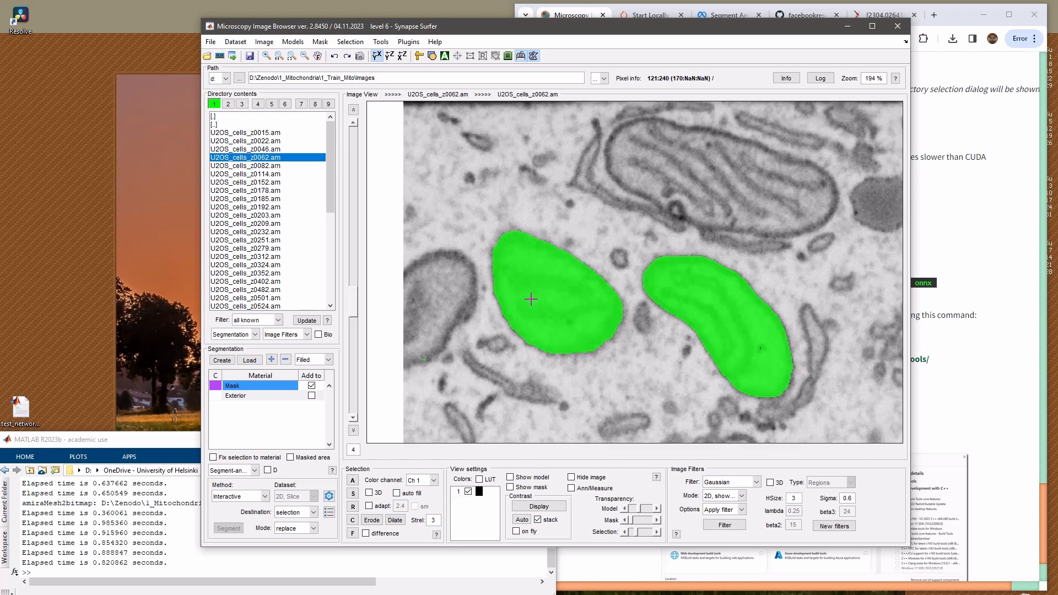
Try segmenting the large striped mitochondrion above the two selected ones in replace mode, and undo that segmentation
drag(622, 238, 562, 303)
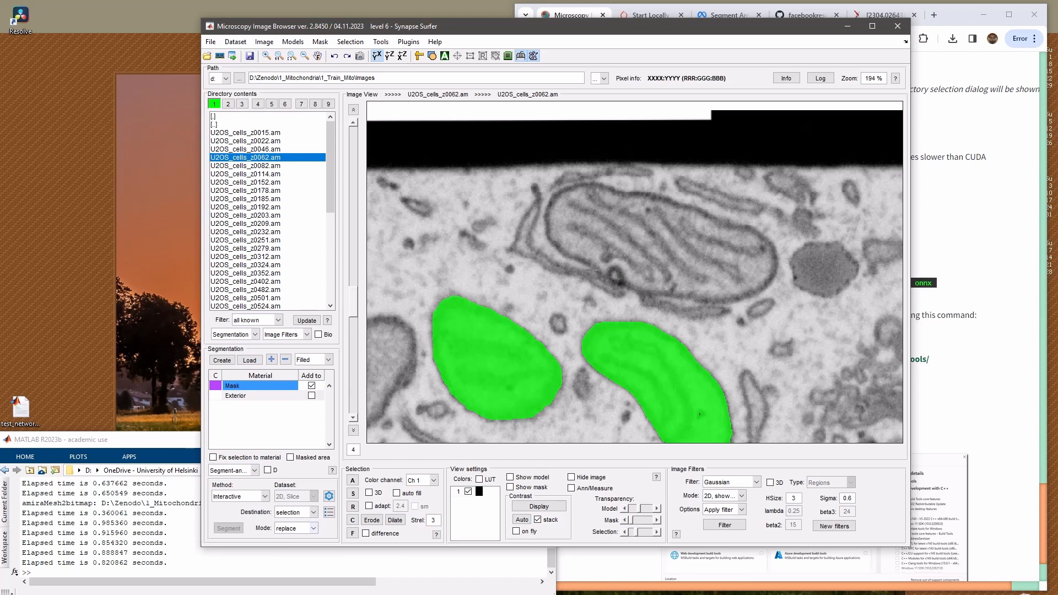
click(613, 235)
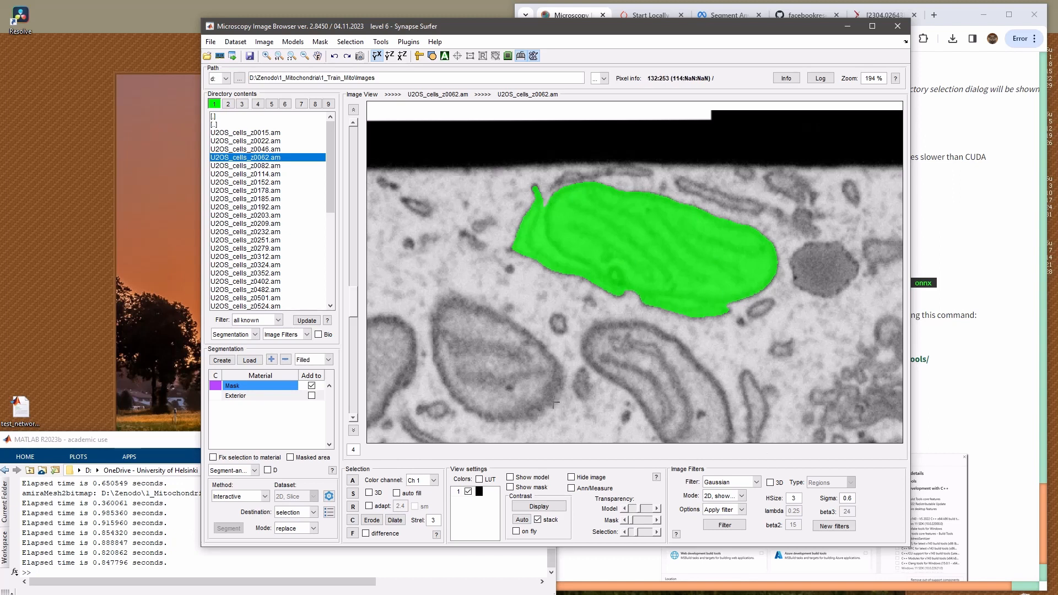
drag(661, 349, 662, 295)
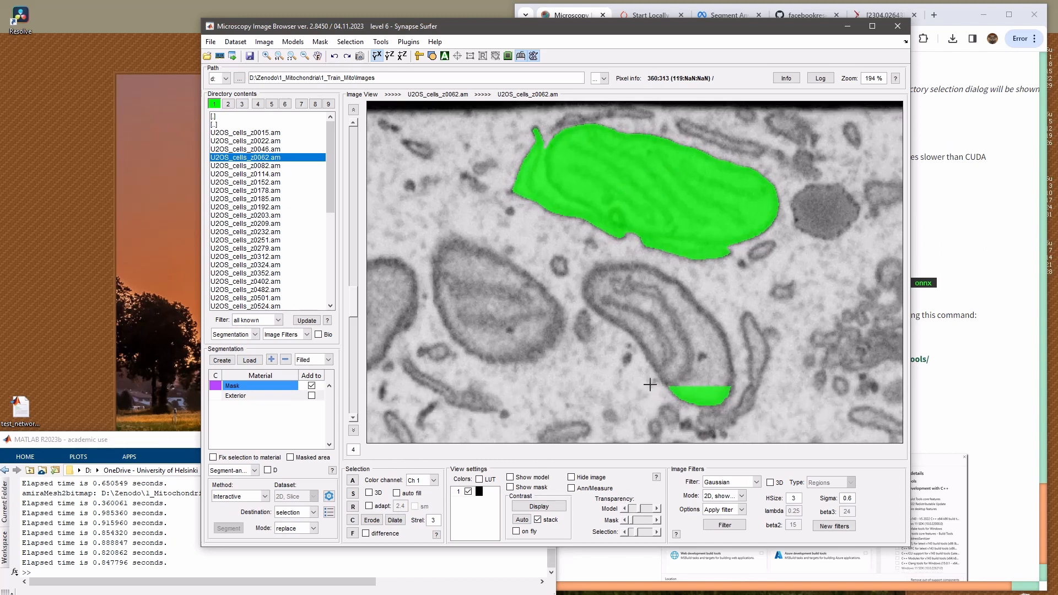
key(ctrl+z)
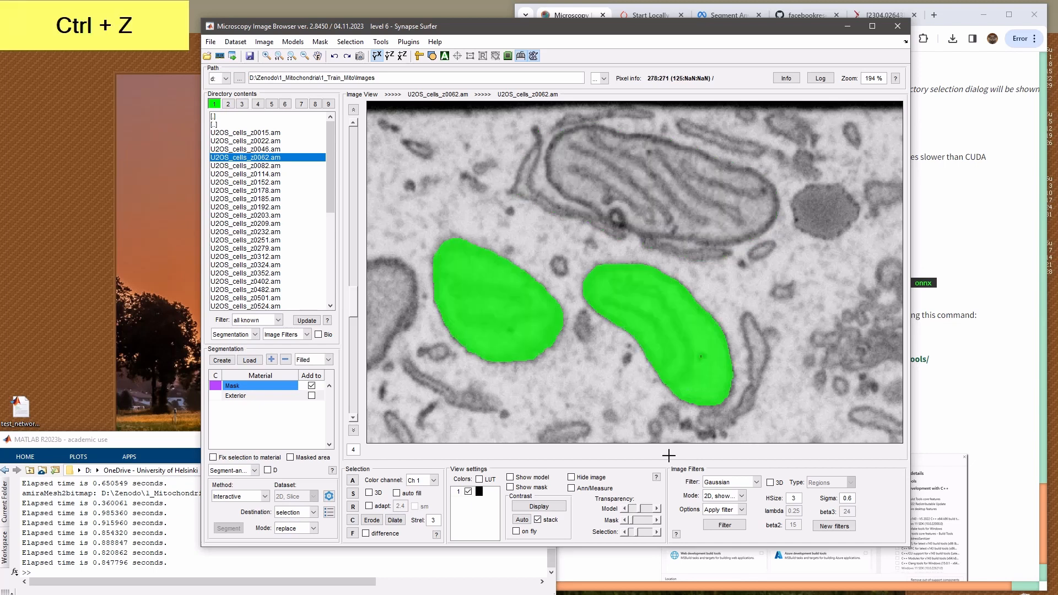
Clear the current selection and set the segmentation mode to add
mouse_move(663, 320)
mouse_down()
mouse_move(685, 418)
mouse_move(675, 337)
mouse_up()
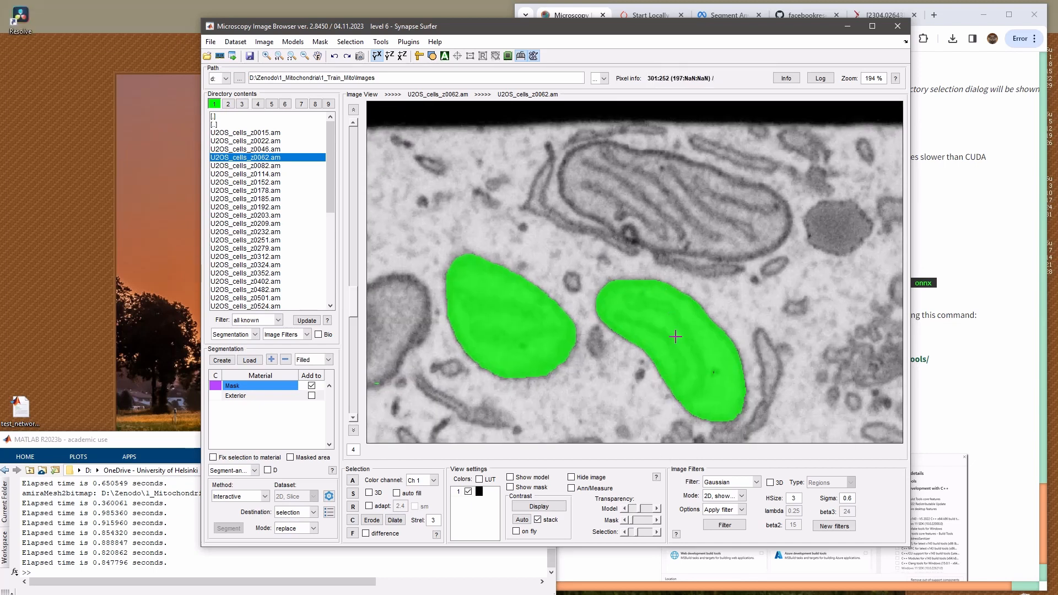
key(c)
key(q)
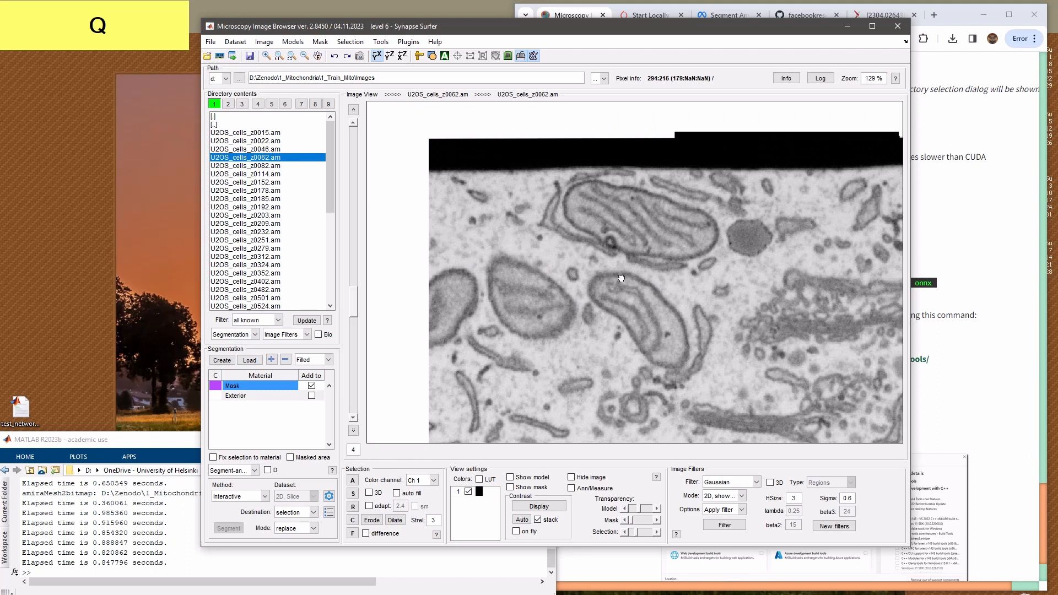
click(295, 528)
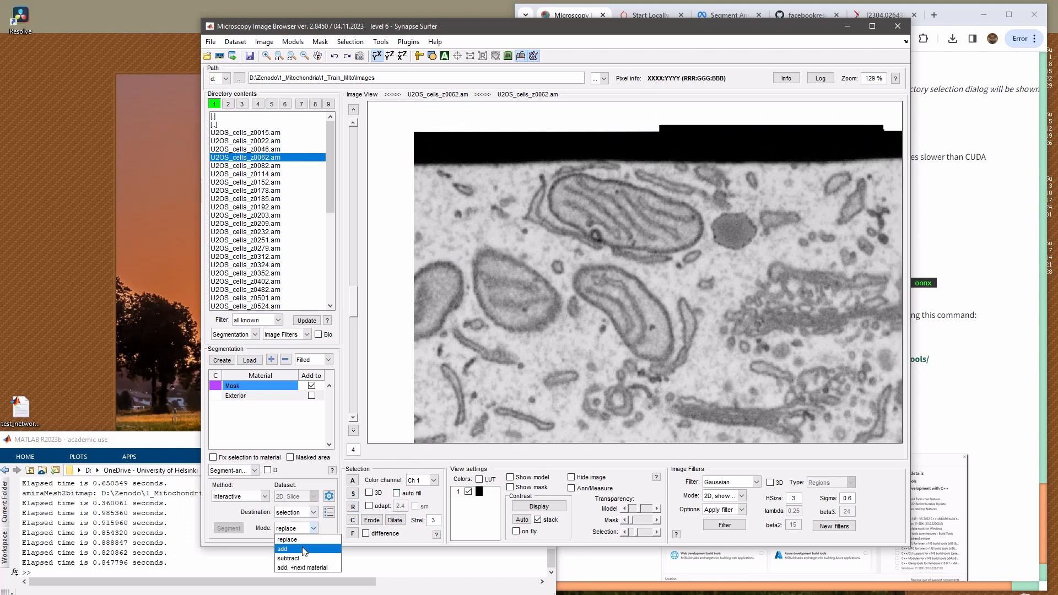
click(295, 548)
Add the oval, curved, image-edge and large striped mitochondria to the selection, excluding the thin membrane beside the curved one
drag(598, 380, 593, 415)
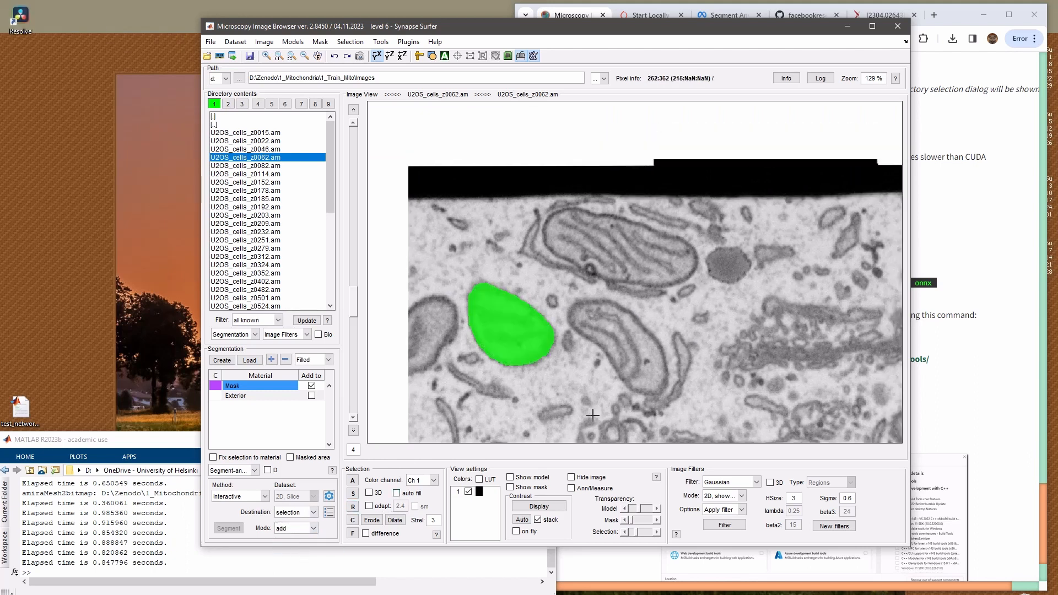
click(645, 357)
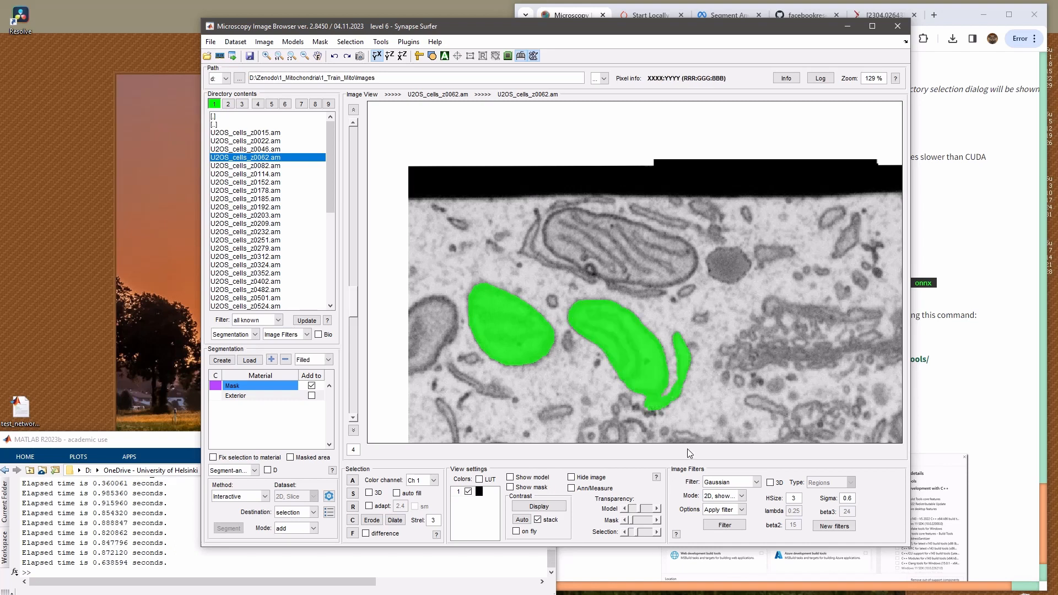
ctrl+click(658, 404)
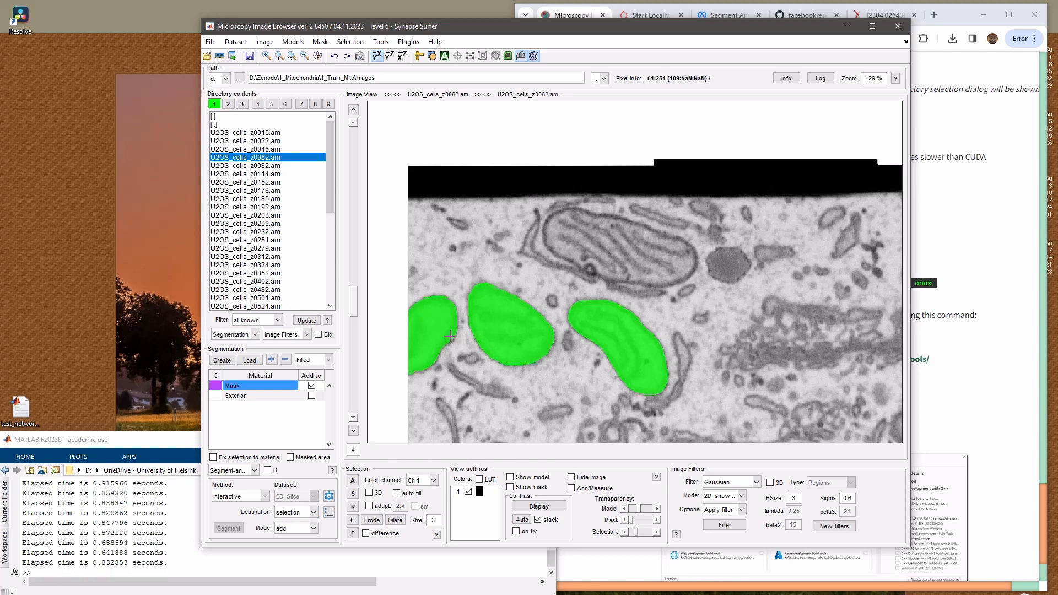
drag(792, 301, 682, 310)
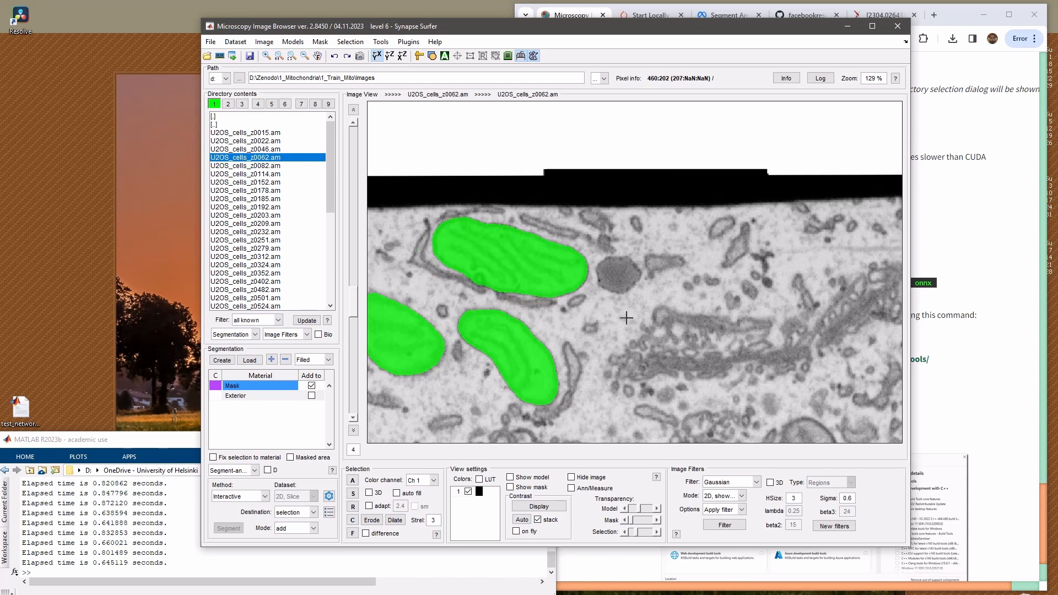
Add the separate small oval mitochondria in the middle of the cell to the selection one by one
drag(626, 315, 522, 233)
drag(696, 386, 640, 330)
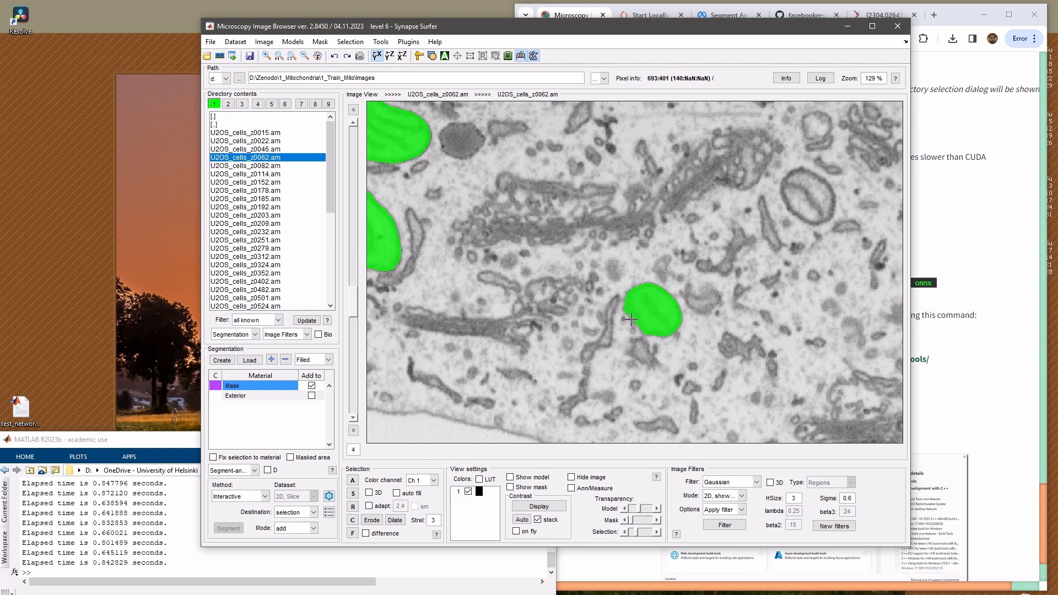
drag(793, 226, 643, 331)
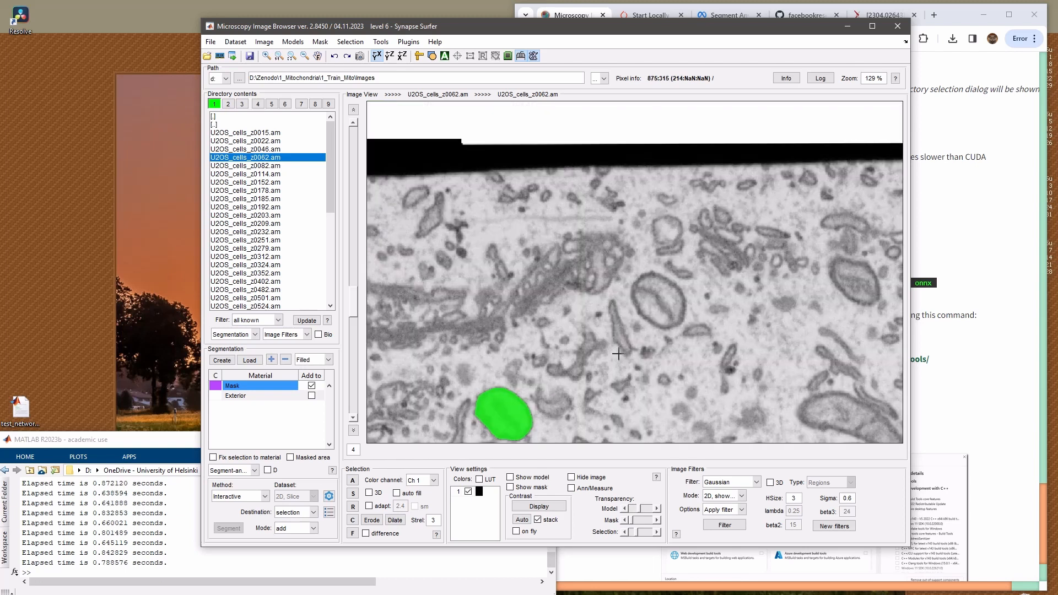
drag(789, 370, 691, 321)
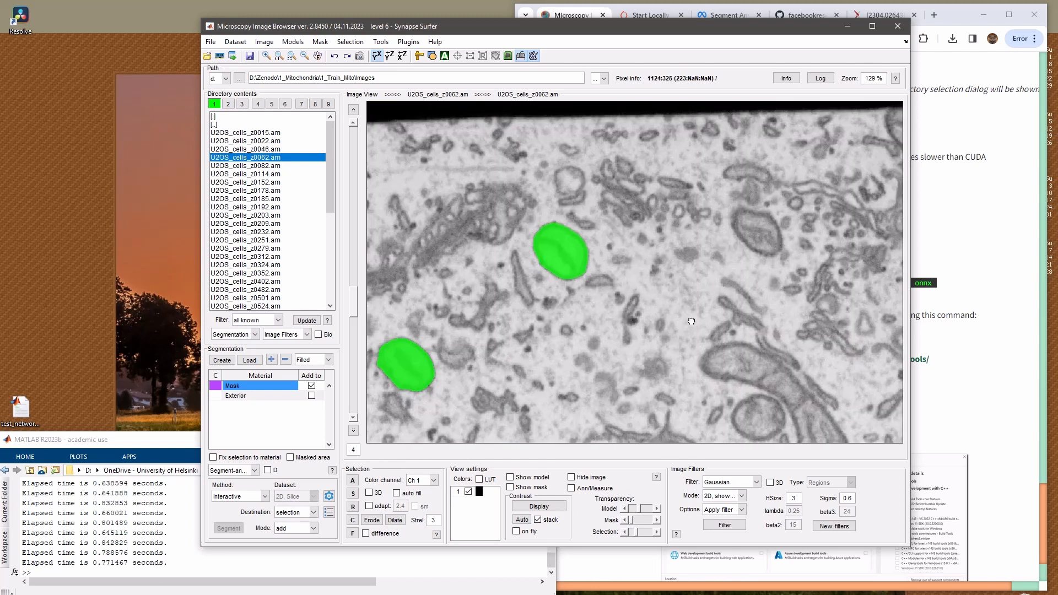
Add the long bent mitochondrion, the two round ones beside it and the one near the cell's upper edge, excluding the thin neighbouring strand
drag(786, 350, 676, 237)
click(728, 353)
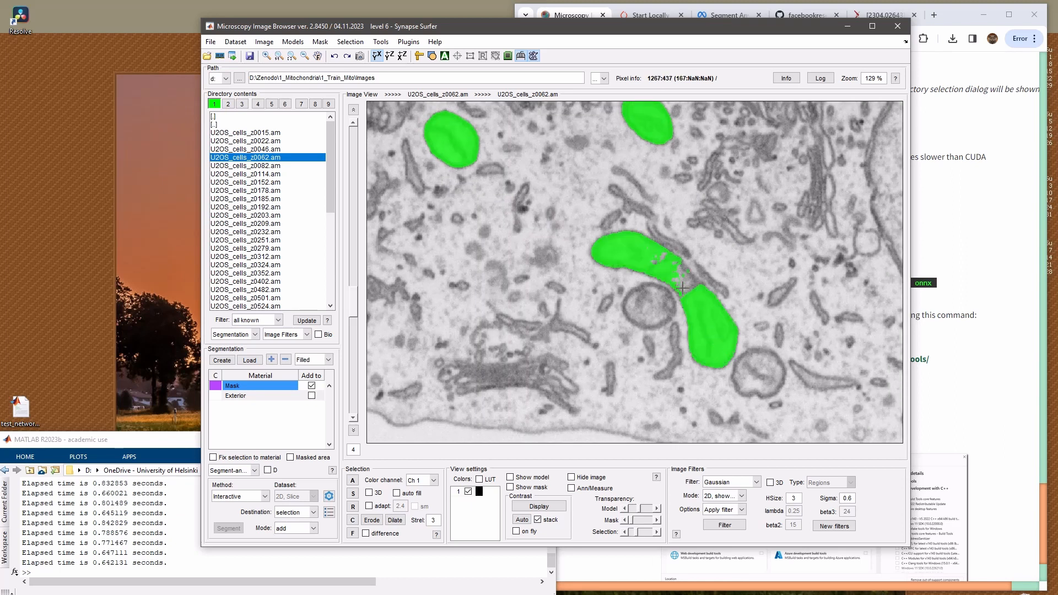
click(714, 318)
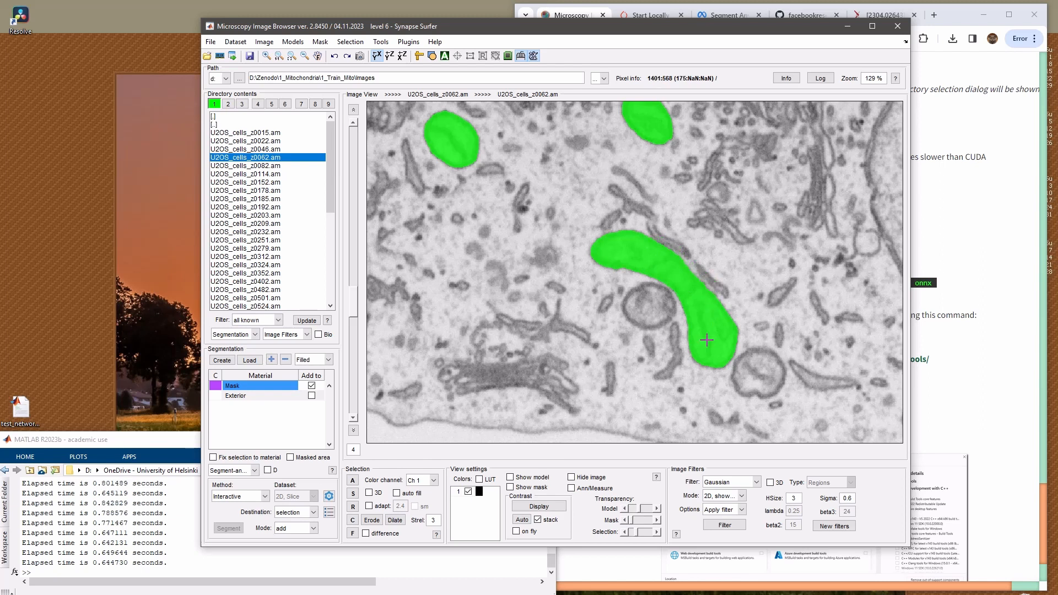
click(652, 307)
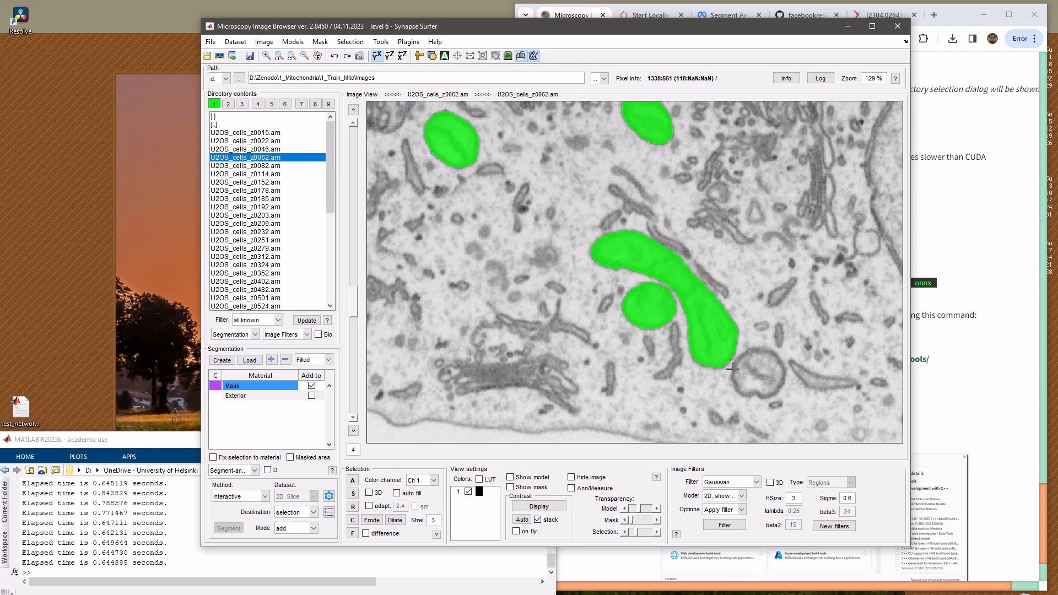
click(746, 386)
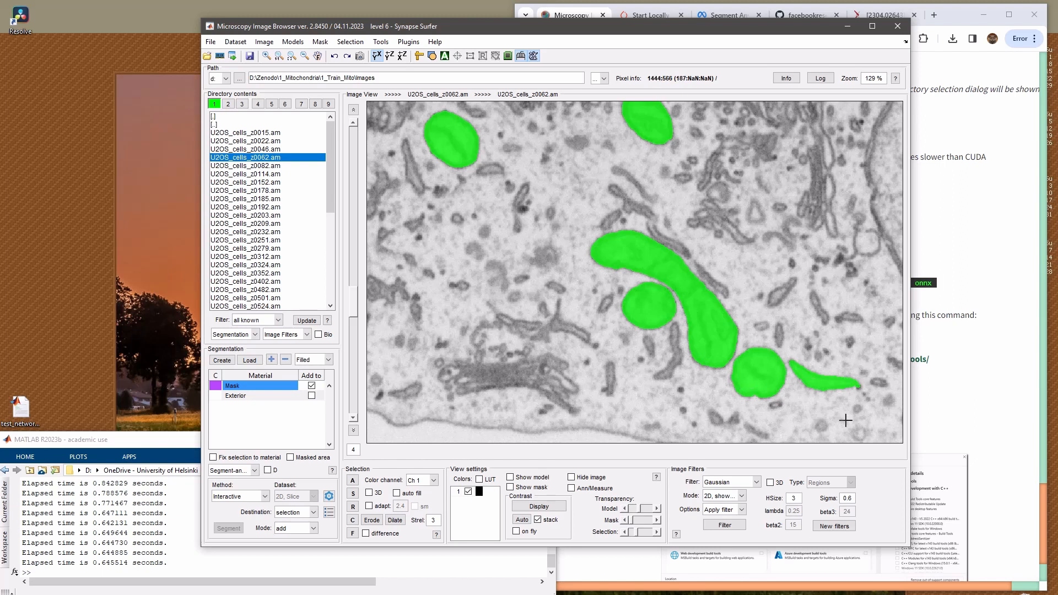
scroll(725, 383, down, 4)
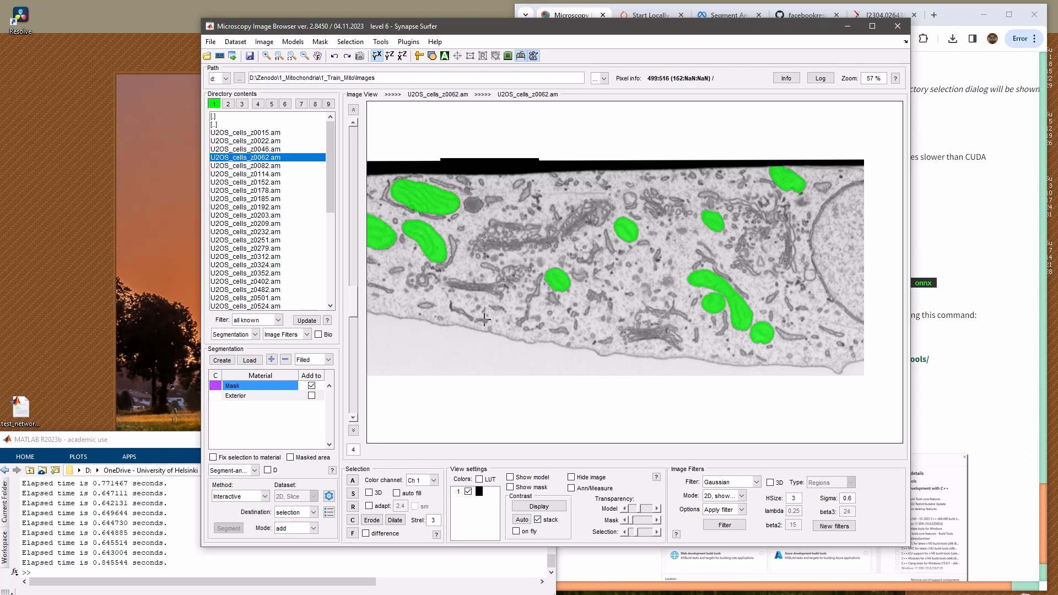
Keep the destination on selection, set the mode to subtract, and remove the upper central oval mitochondrion from the selection
click(297, 514)
click(296, 523)
click(303, 529)
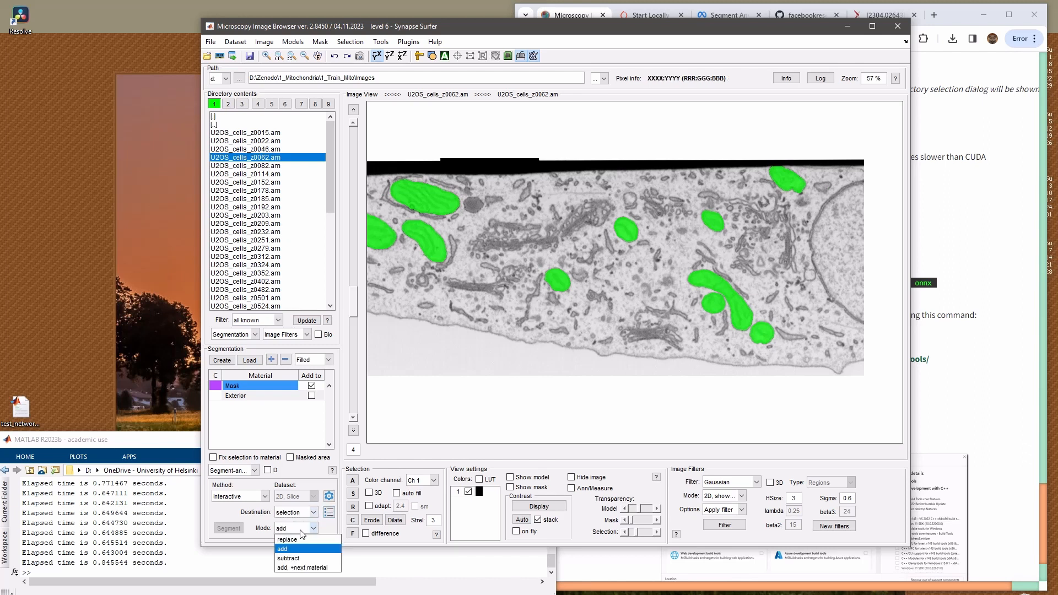
click(300, 559)
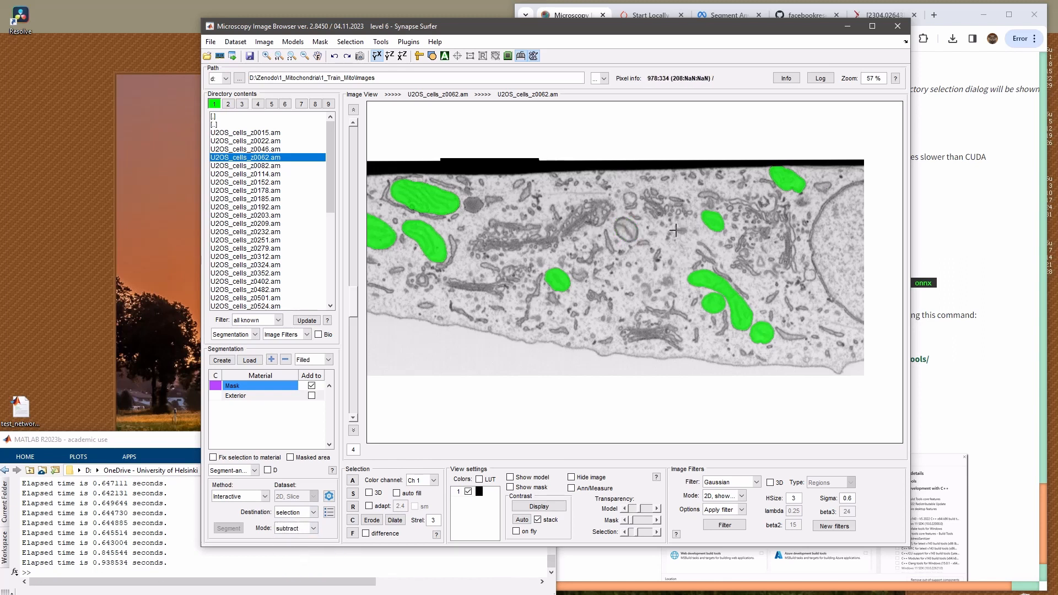
Set the segmentation mode to "add, +next material" and the destination to model
click(297, 529)
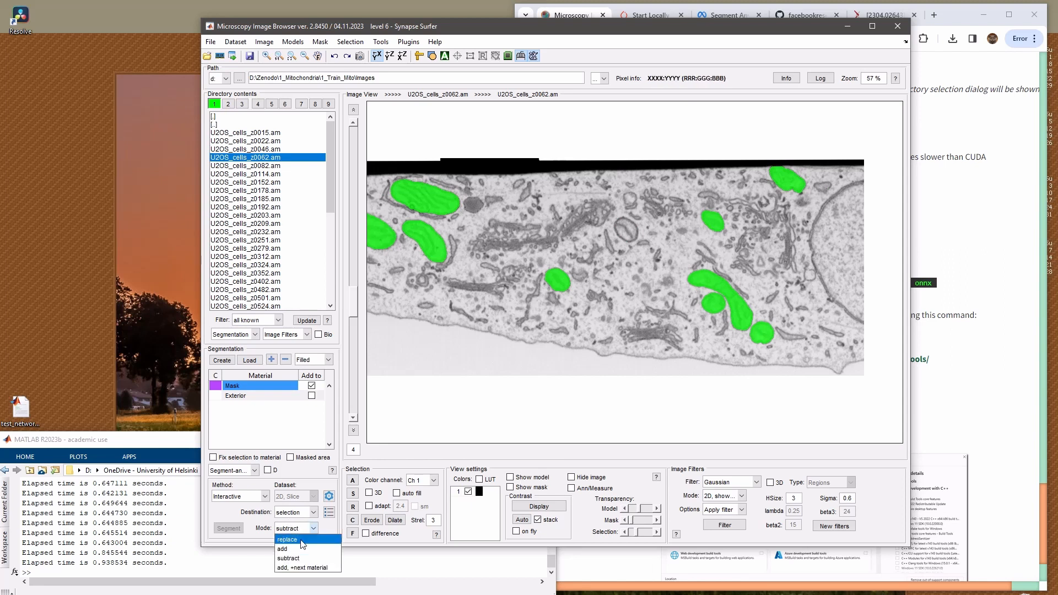
click(298, 568)
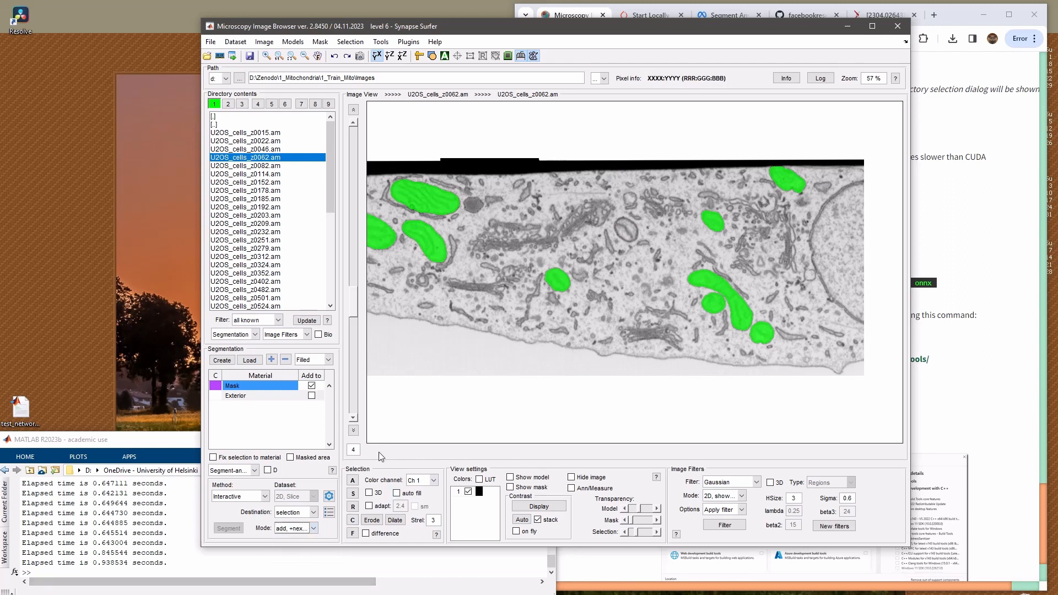
click(295, 513)
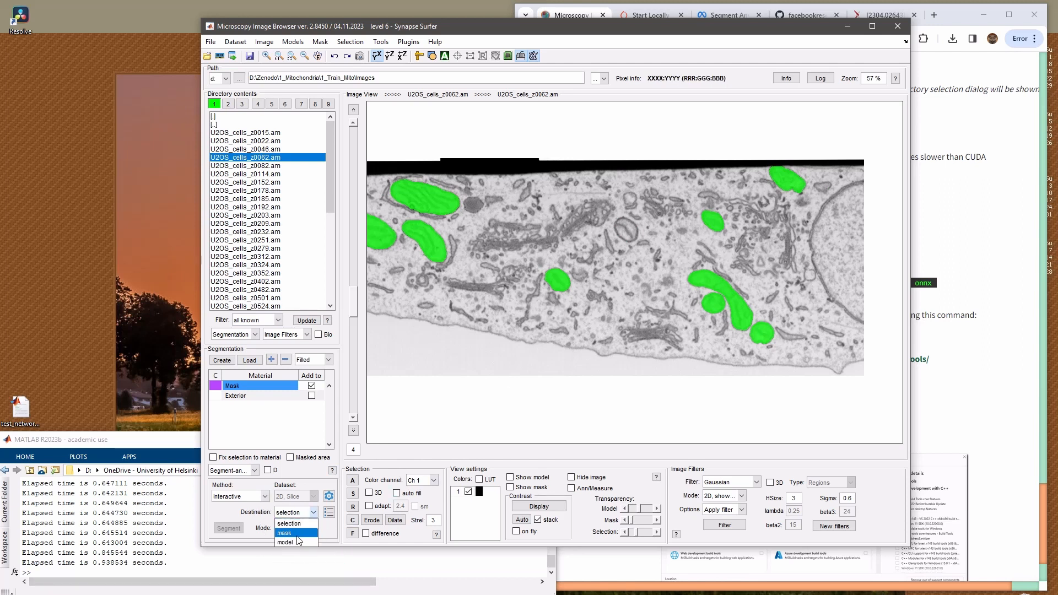
click(299, 542)
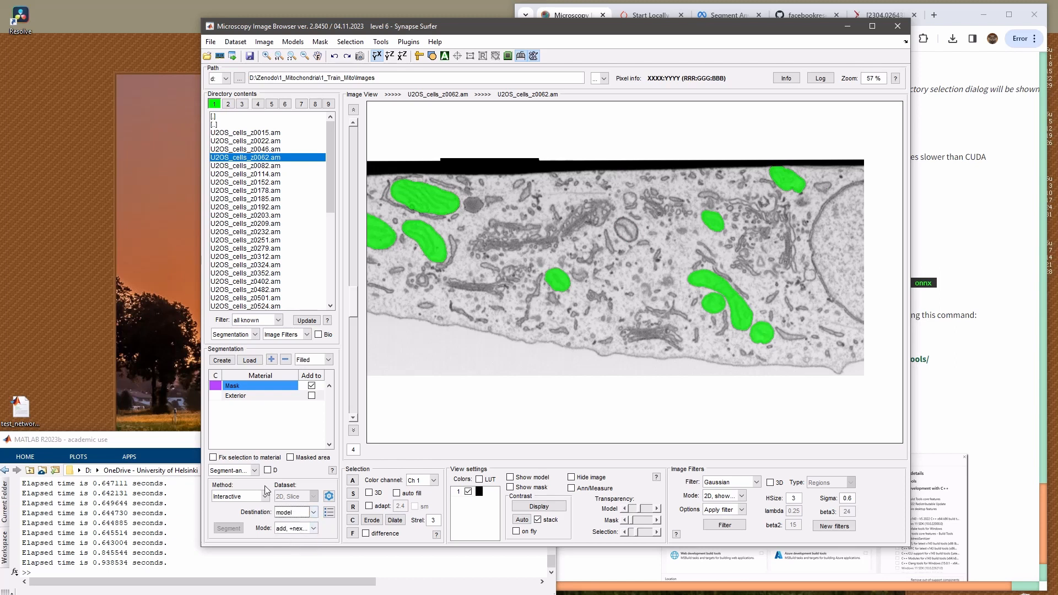
Switch the segmentation mode to add and clear the mitochondria selection from the slice
click(284, 531)
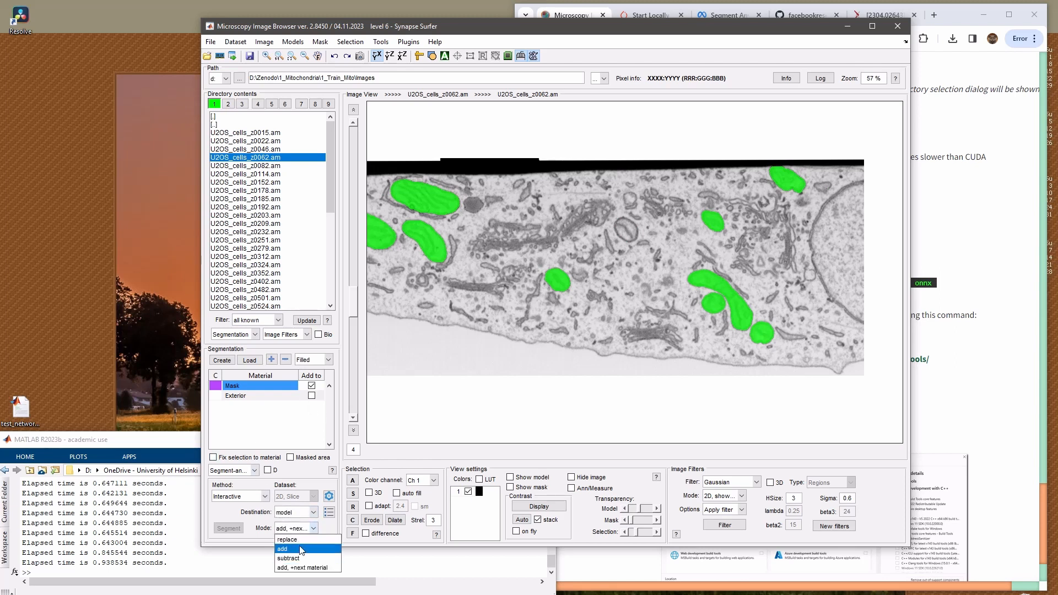
click(301, 549)
click(295, 529)
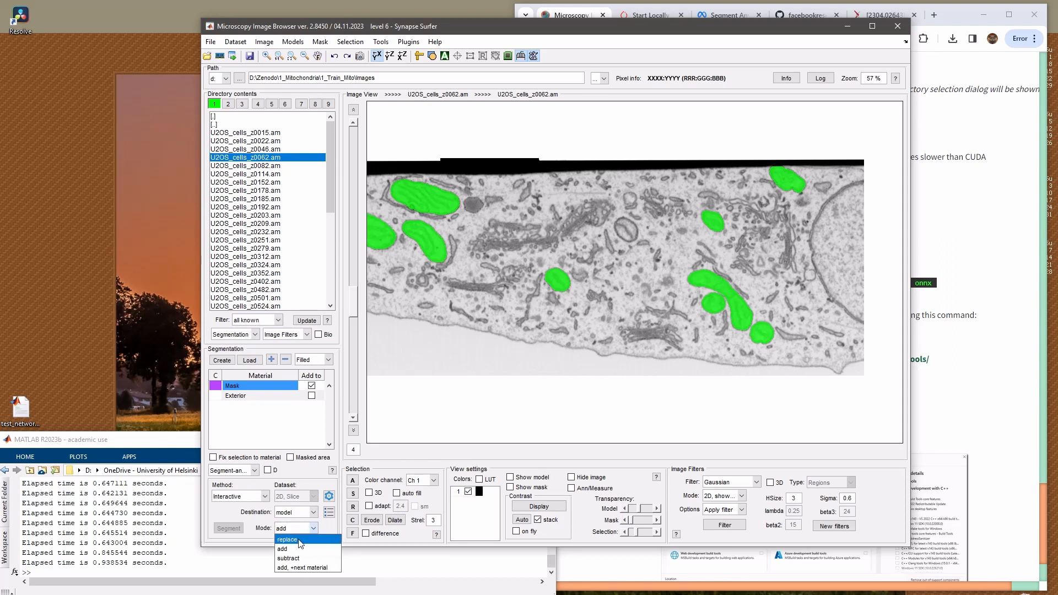
click(298, 548)
scroll(568, 257, up, 1)
key(c)
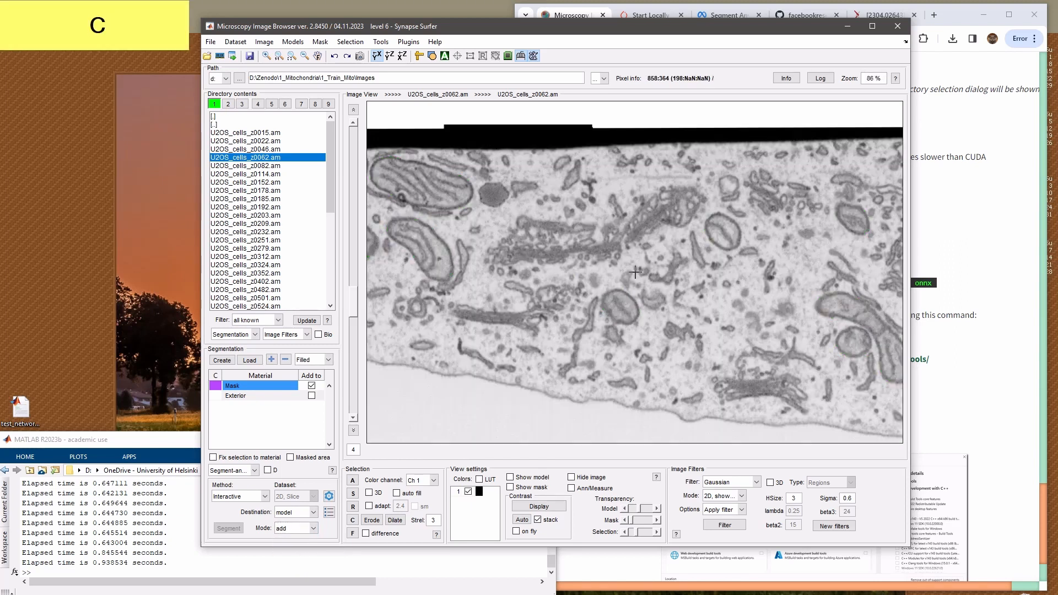
Add a material named "mito" in a new model limited to 63 materials
drag(529, 314, 669, 362)
click(275, 360)
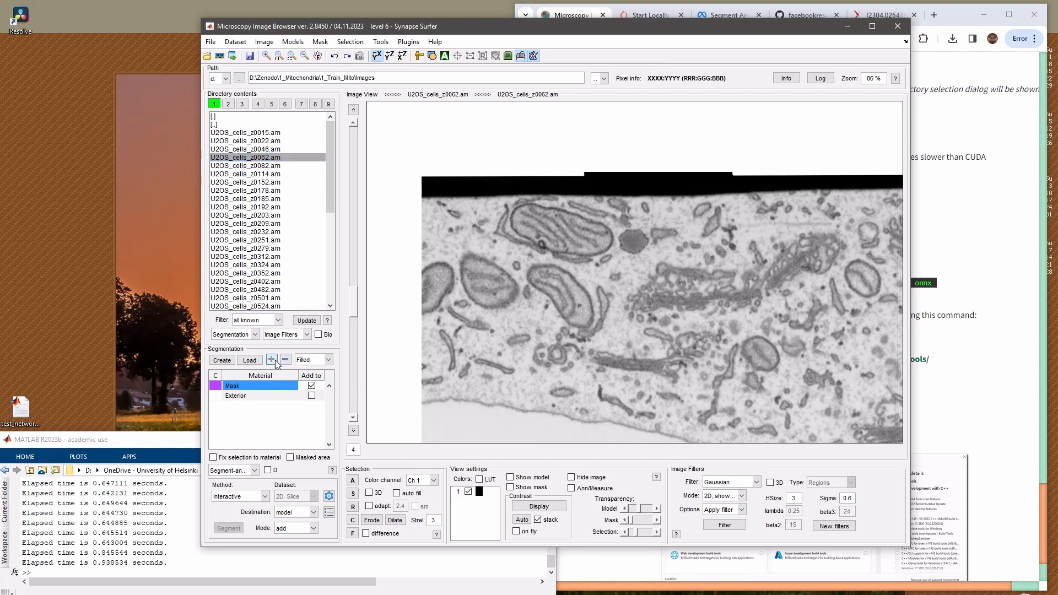
key(BackSpace)
text(mitomito)
key(Return)
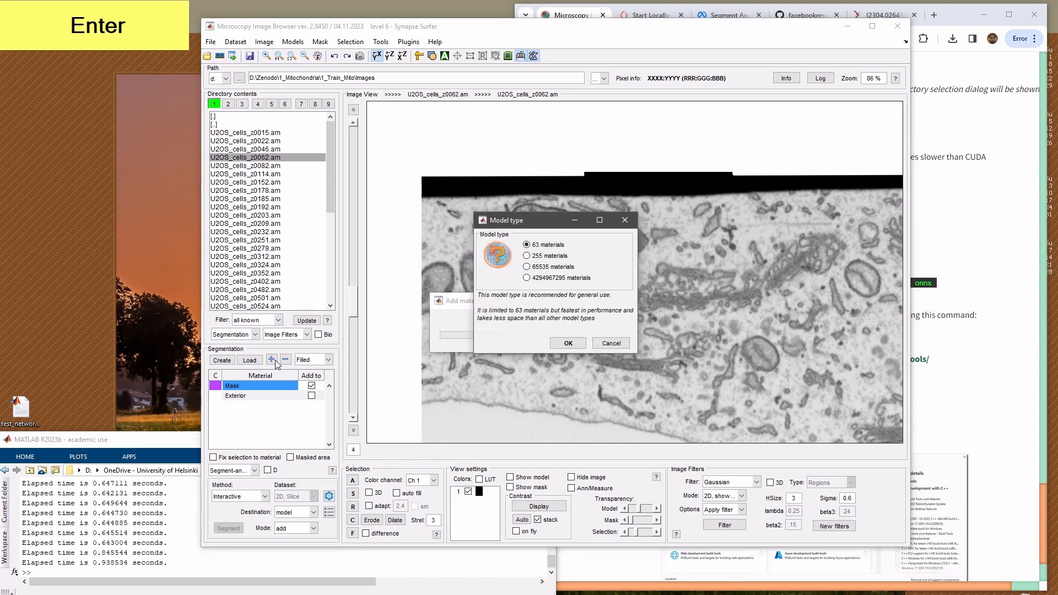
key(KP_Enter)
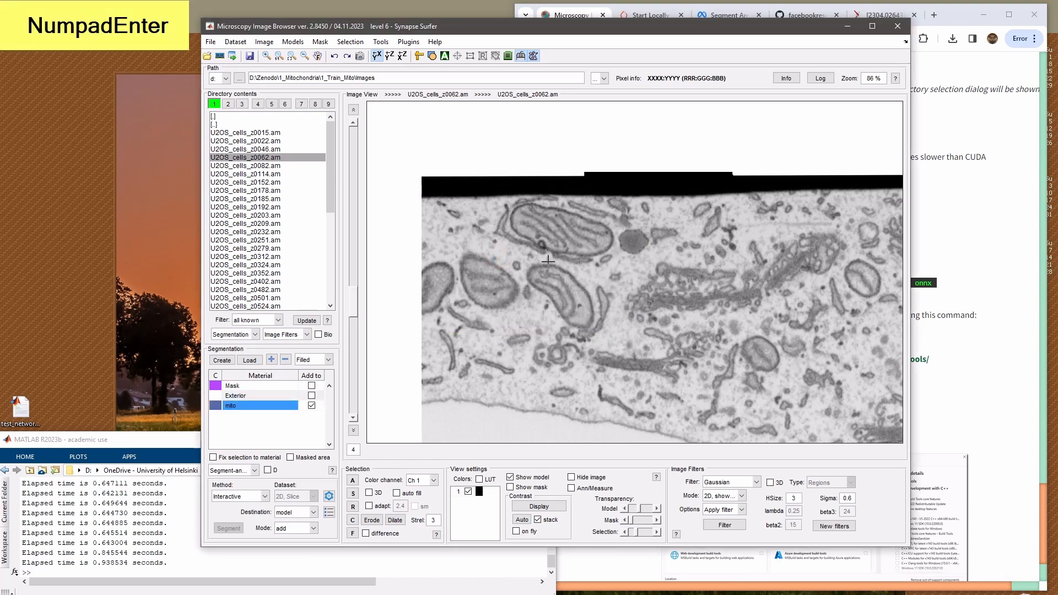
Segment the oval mitochondrion and the bent one beside it into mito, excluding the thin strand next to the bent one
click(495, 276)
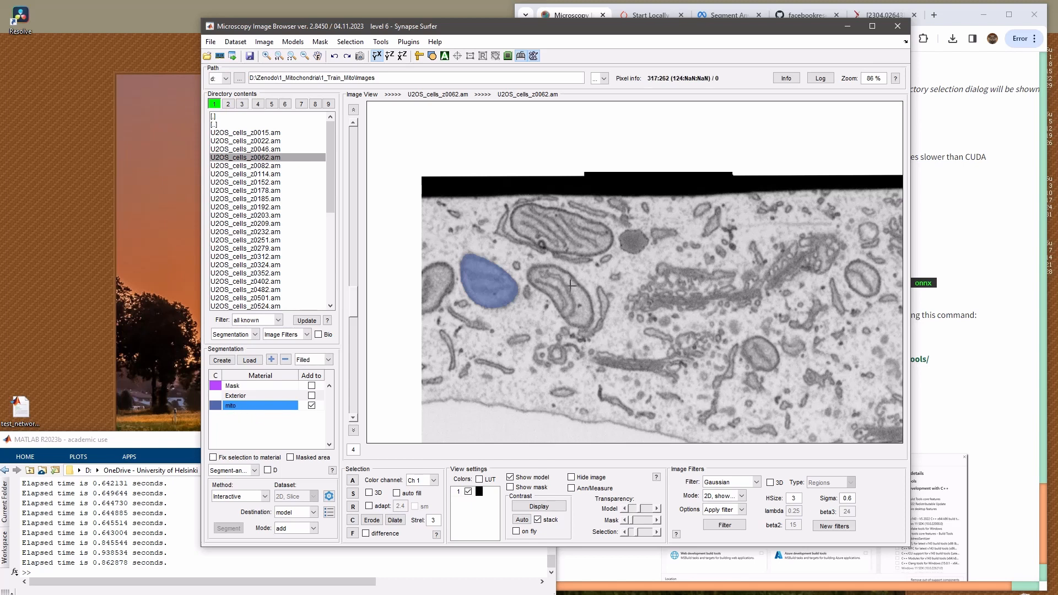
click(588, 312)
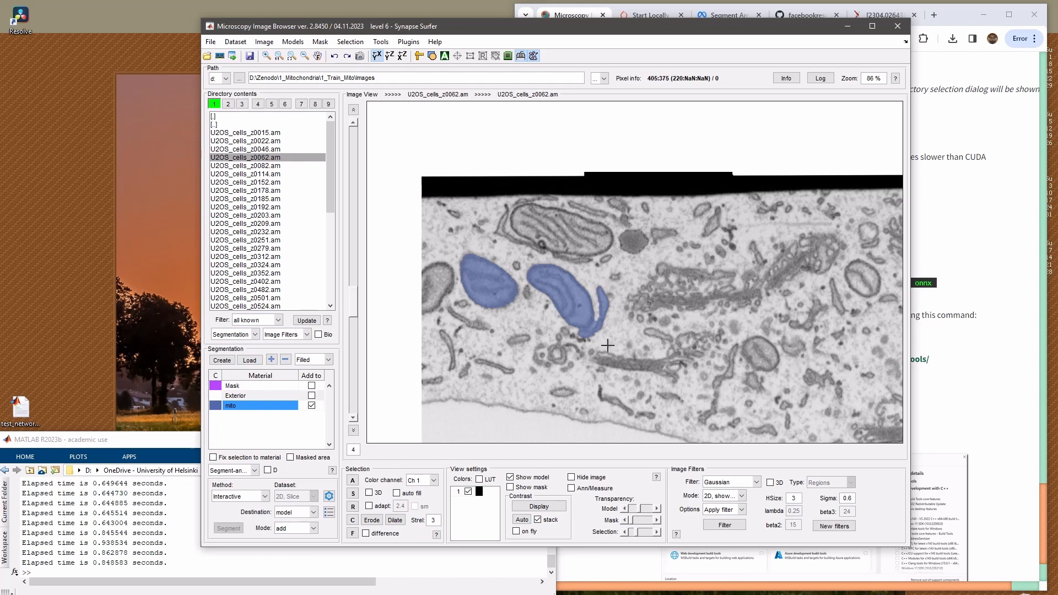
ctrl+click(597, 330)
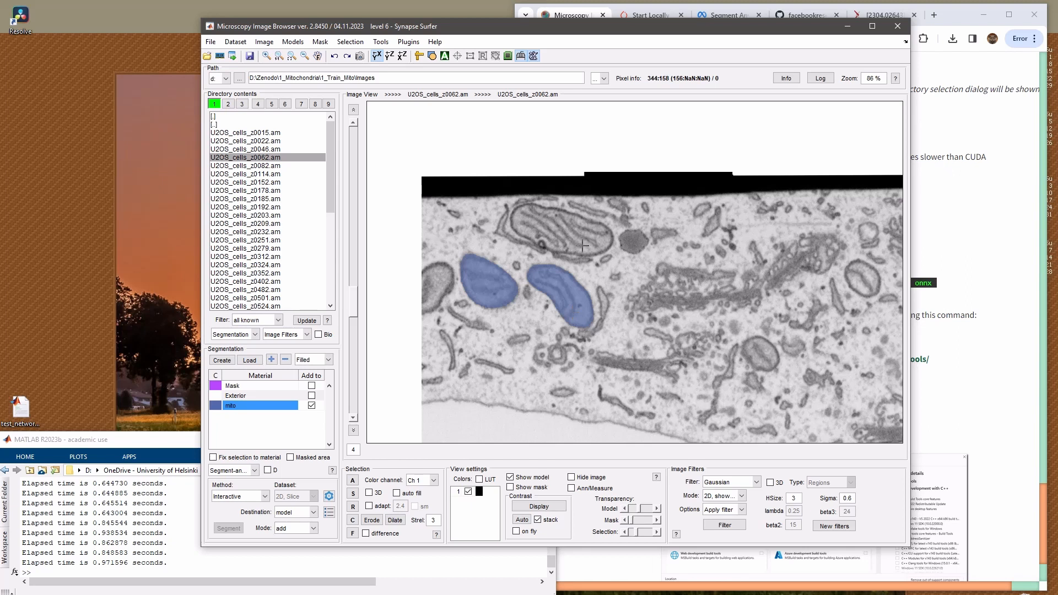
Segment the large striped mitochondrion near the cell's upper edge into mito, undoing the first attempt and excluding the membrane flap at its end
click(548, 228)
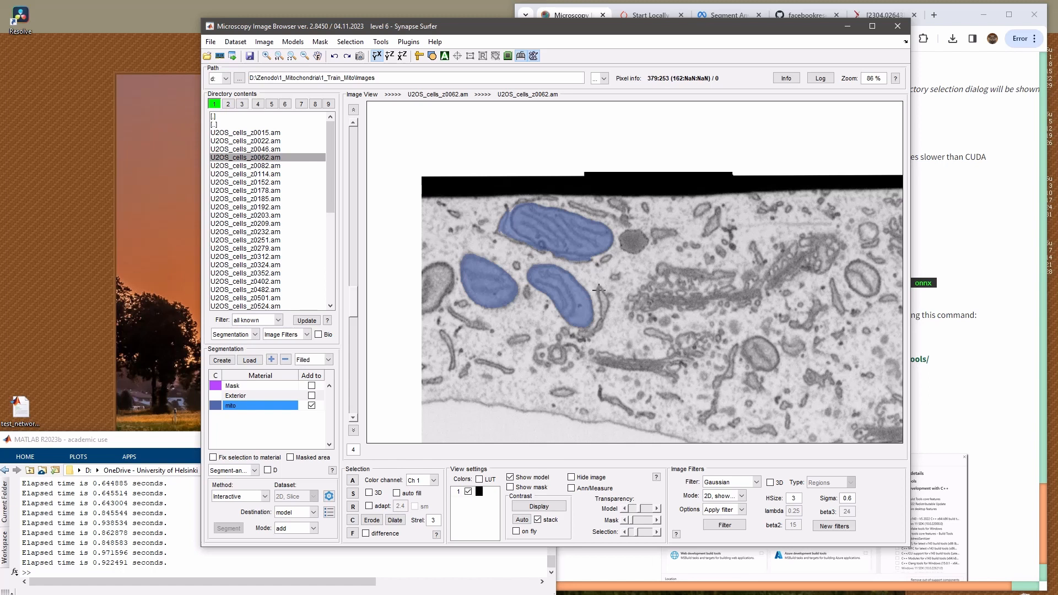
key(ctrl+z)
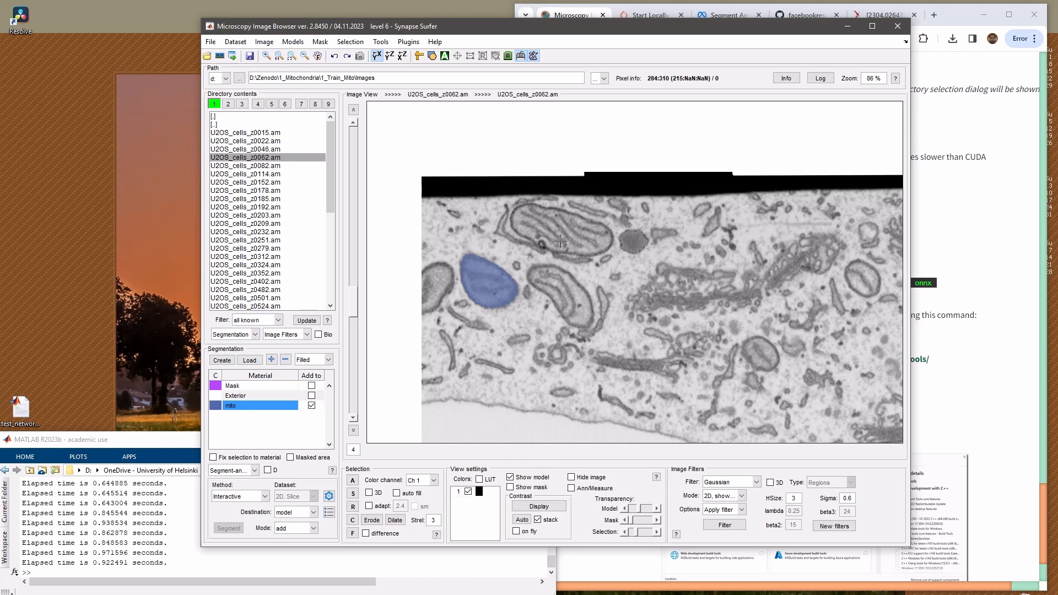
click(541, 243)
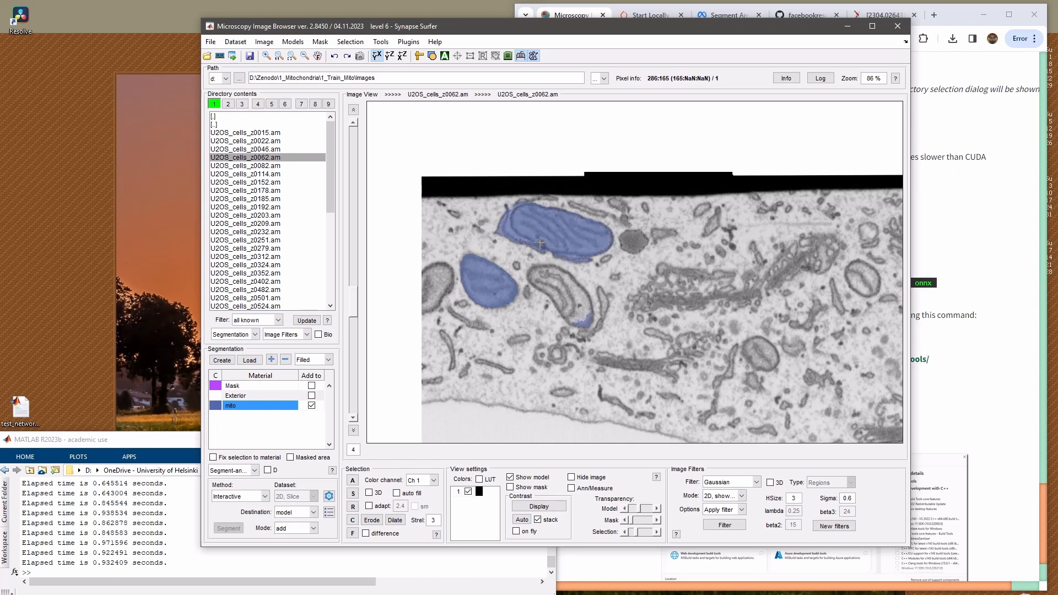
shift+click(514, 236)
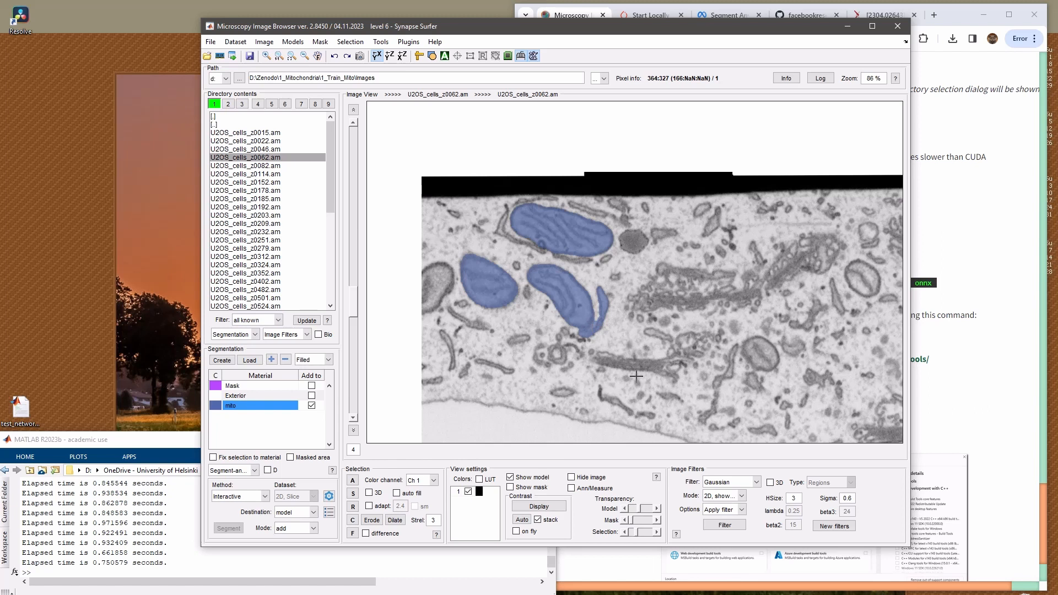
Segment the three small oval mitochondria in the middle of the slice into mito
click(858, 281)
drag(623, 342, 362, 329)
click(731, 252)
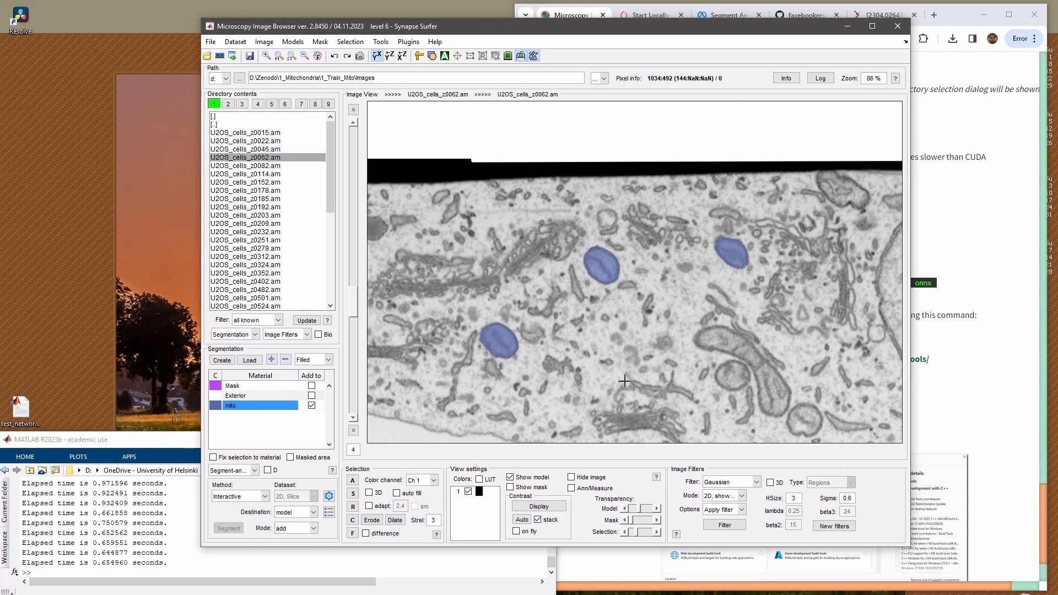
Set the segmentation mode to "add, +next material" and replace the existing model with a new one of the 65535 materials type
click(300, 528)
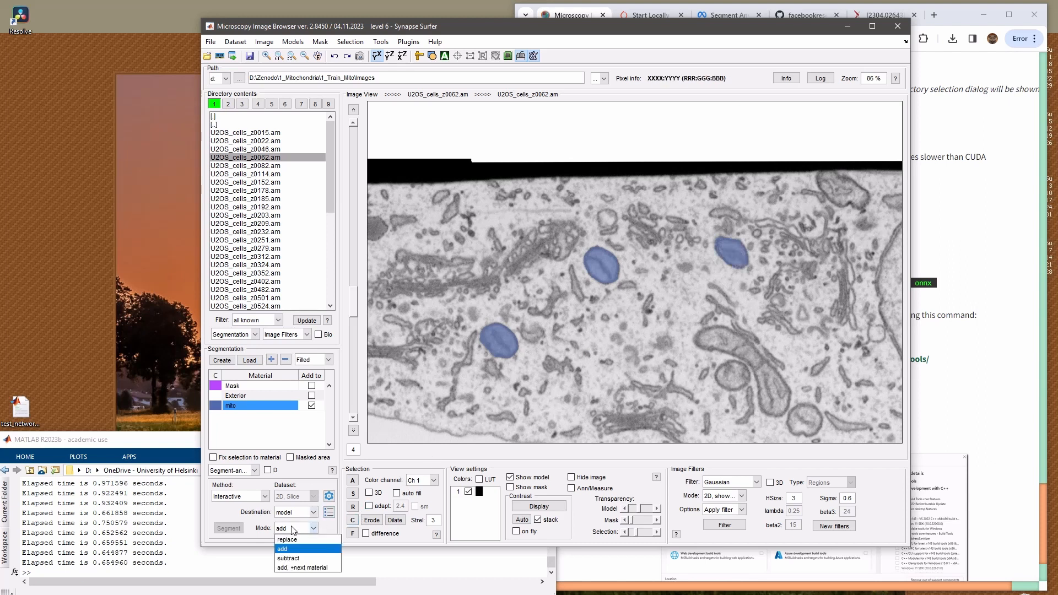
click(306, 568)
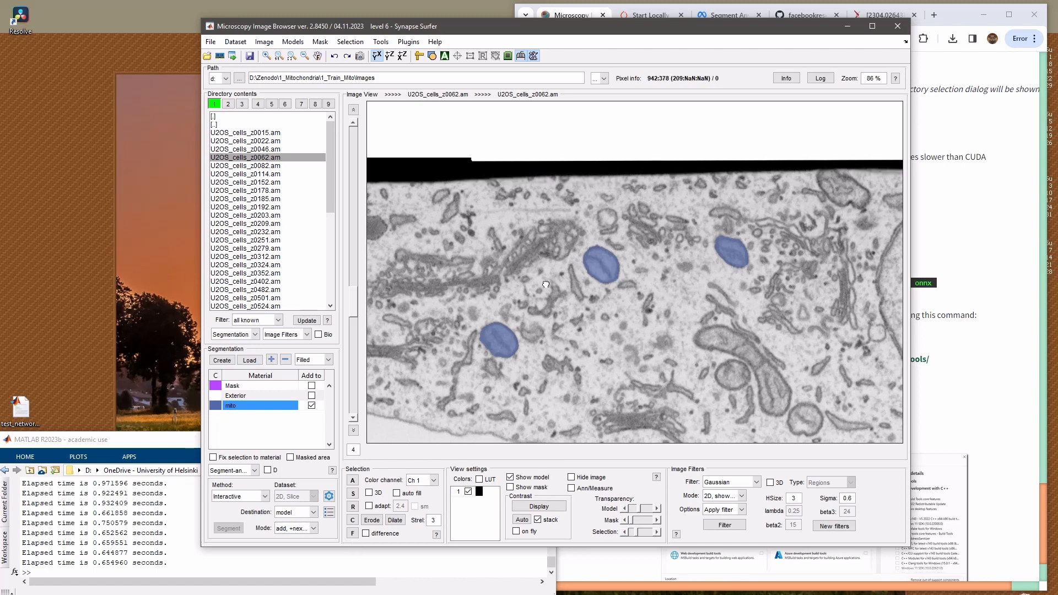
drag(665, 388, 565, 313)
click(221, 360)
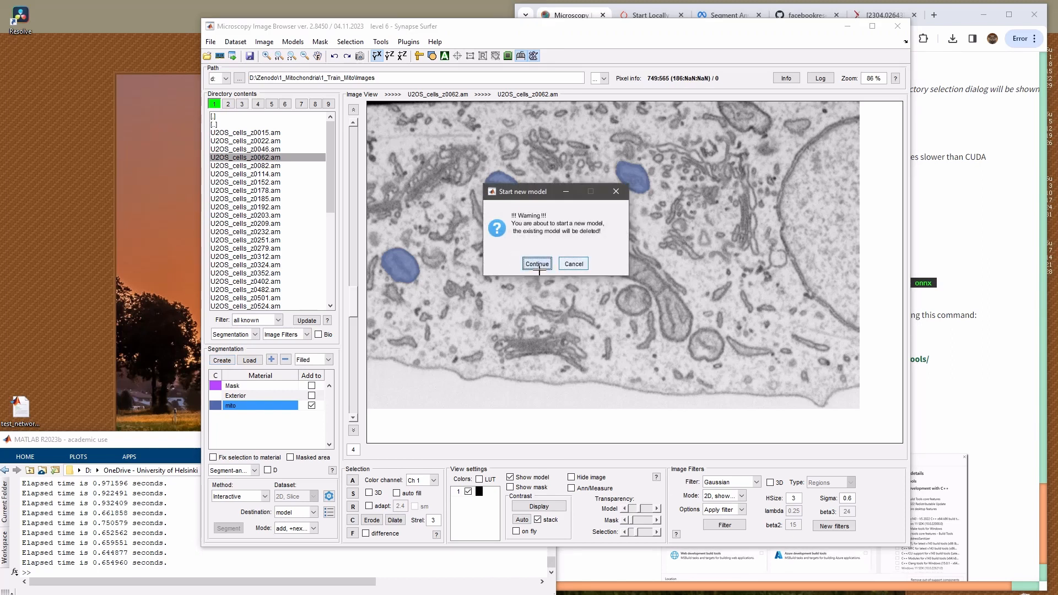
click(538, 264)
click(533, 269)
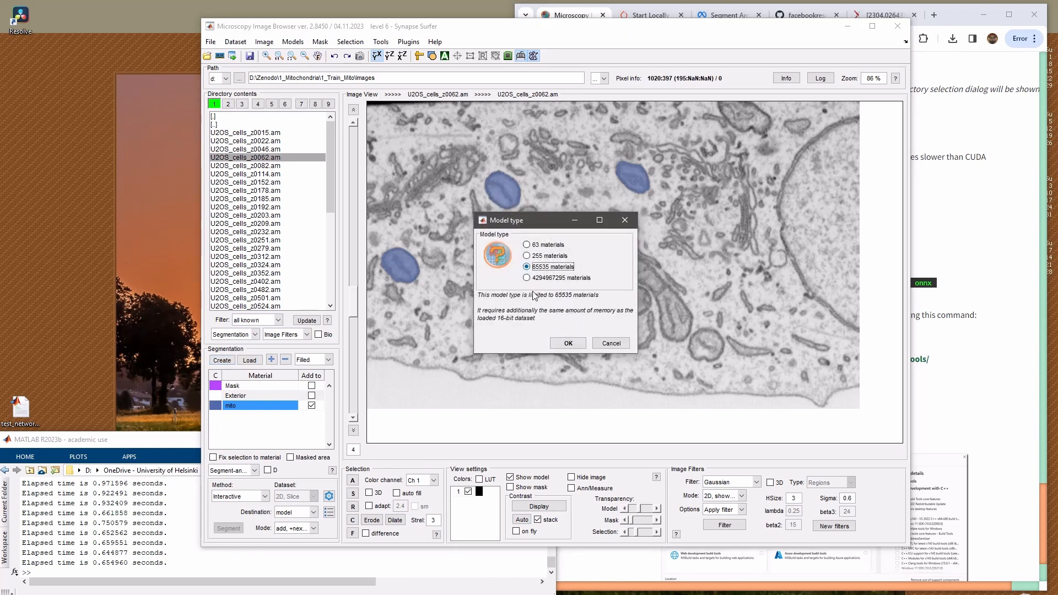
click(568, 343)
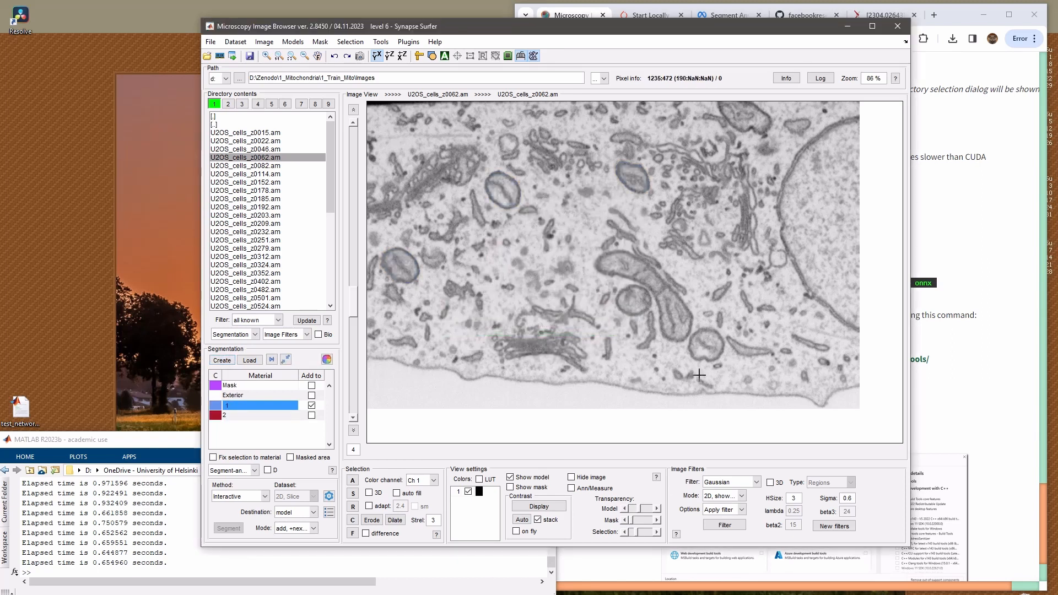
Segment the long curved mitochondrion near the nucleus and the two round ones beside it as separate materials
click(634, 298)
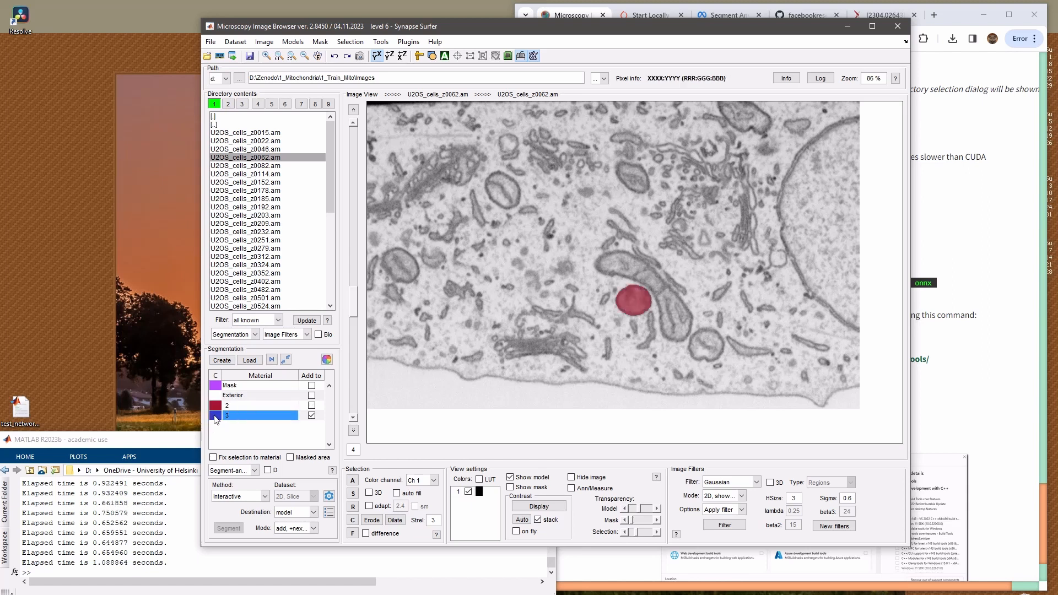
click(671, 313)
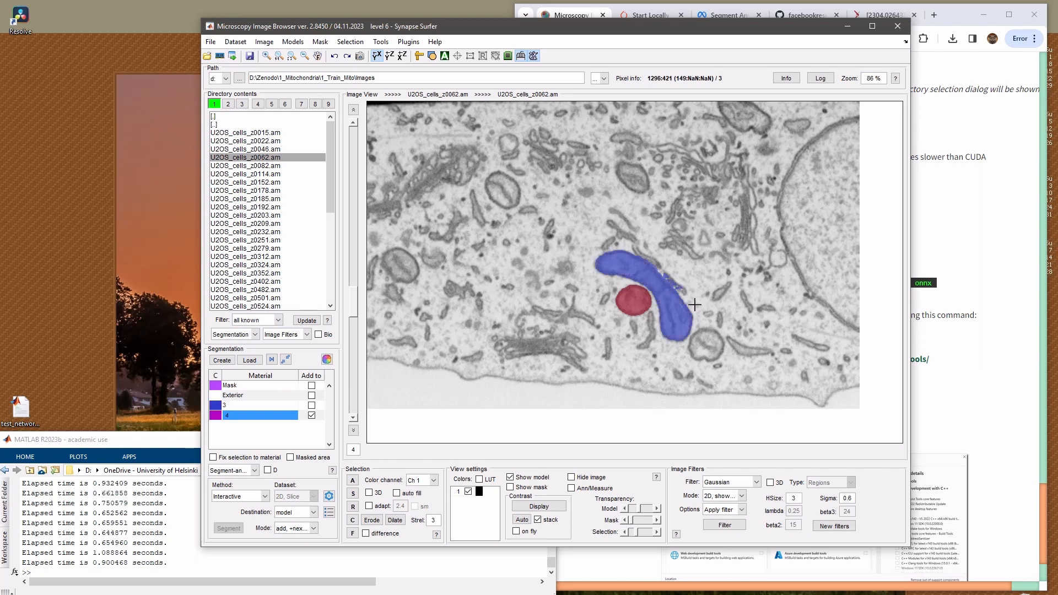
click(242, 406)
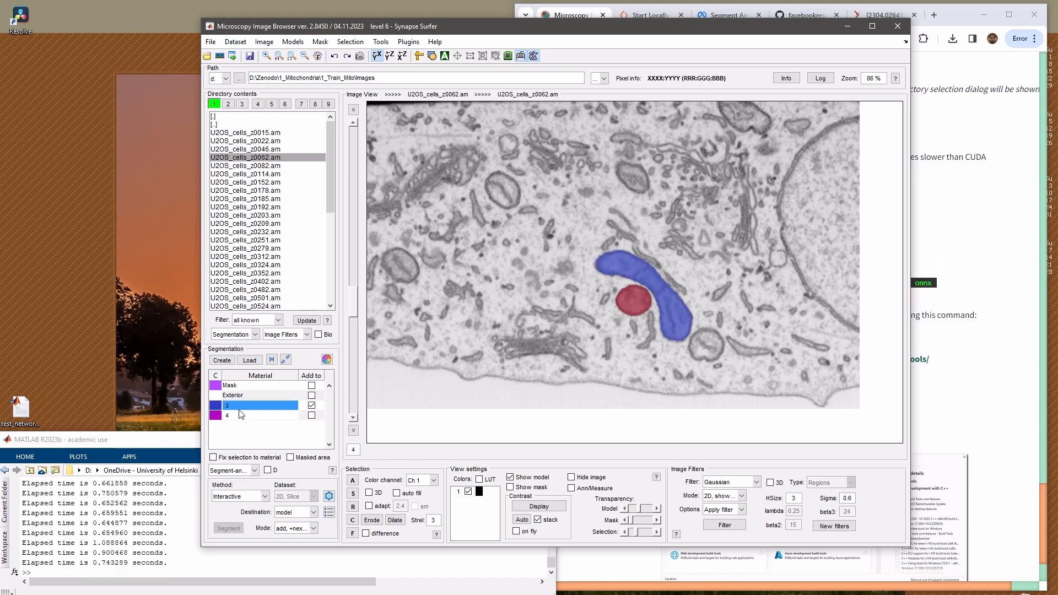
click(704, 345)
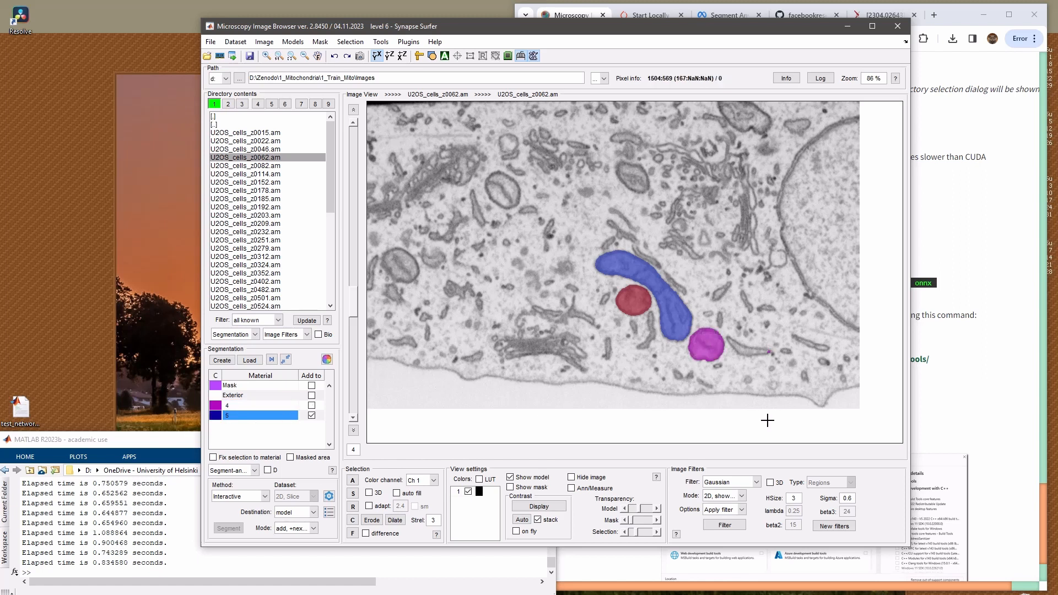
Segment the mitochondrion at the cell's upper edge and the three small oval ones in mid-slice as separate materials
drag(638, 197, 609, 306)
click(604, 282)
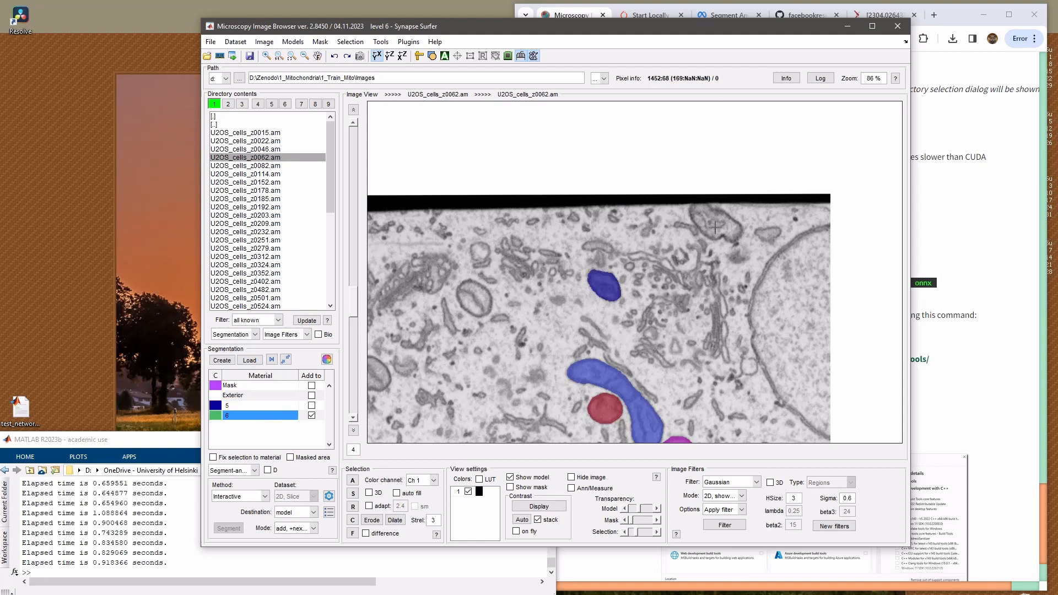
drag(408, 367, 555, 330)
click(518, 338)
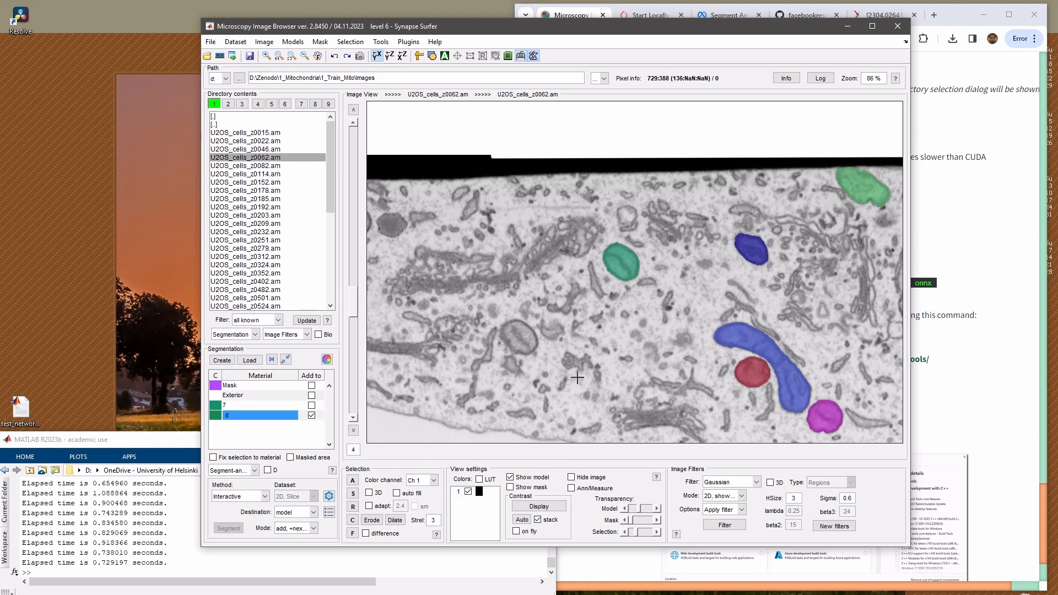
Segment the bent mitochondrion at the far end of the cell as its own material, without the thin strand beside it
drag(419, 338, 587, 355)
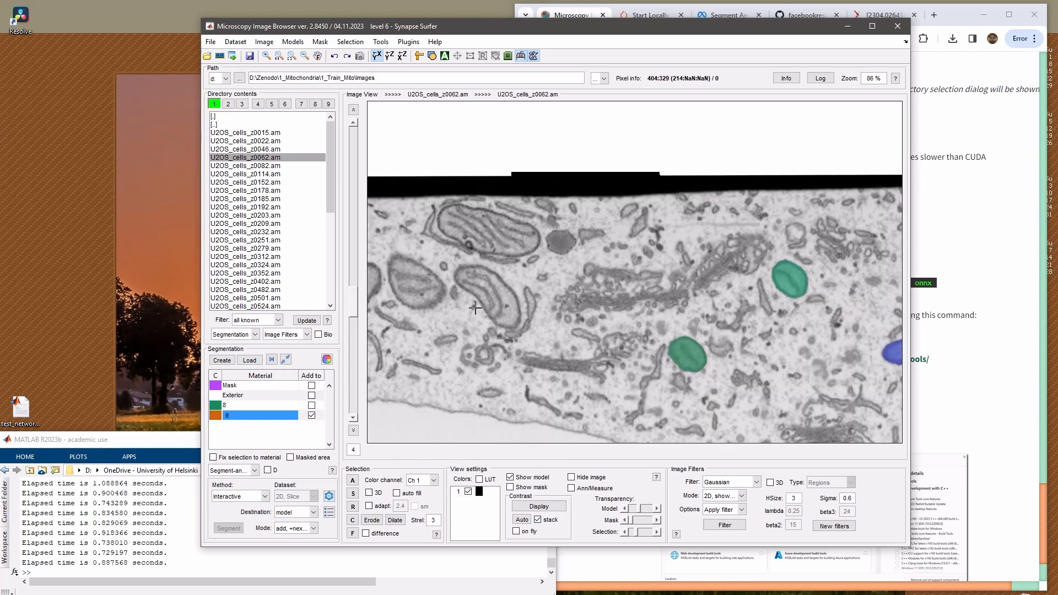
scroll(500, 287, up, 3)
click(669, 337)
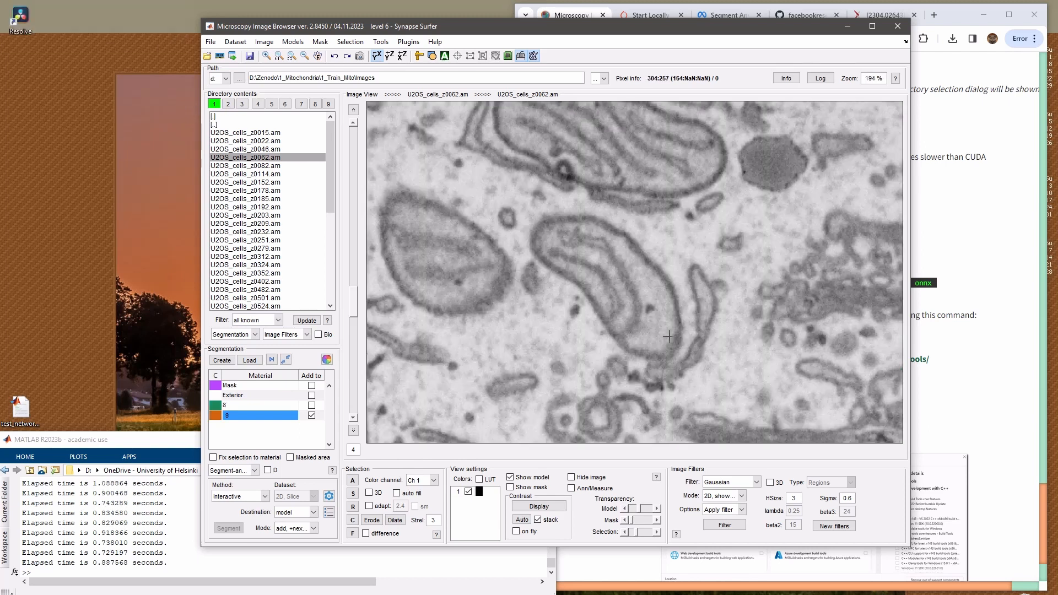
key(ctrl+z)
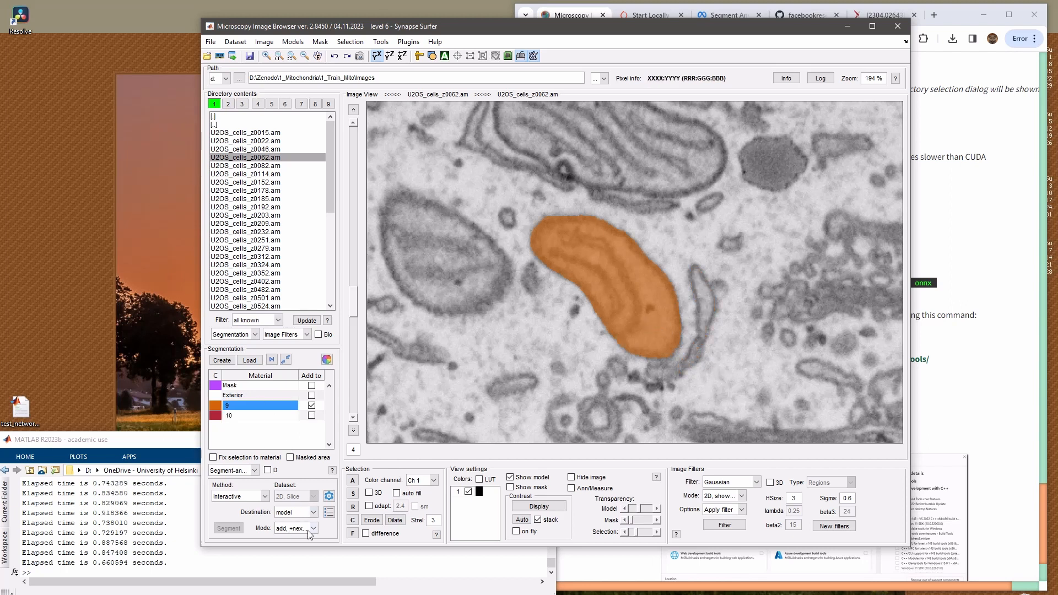
Set the segmentation method to Landmarks and go to slice 5, framing the group of mitochondria around the bent one
click(241, 496)
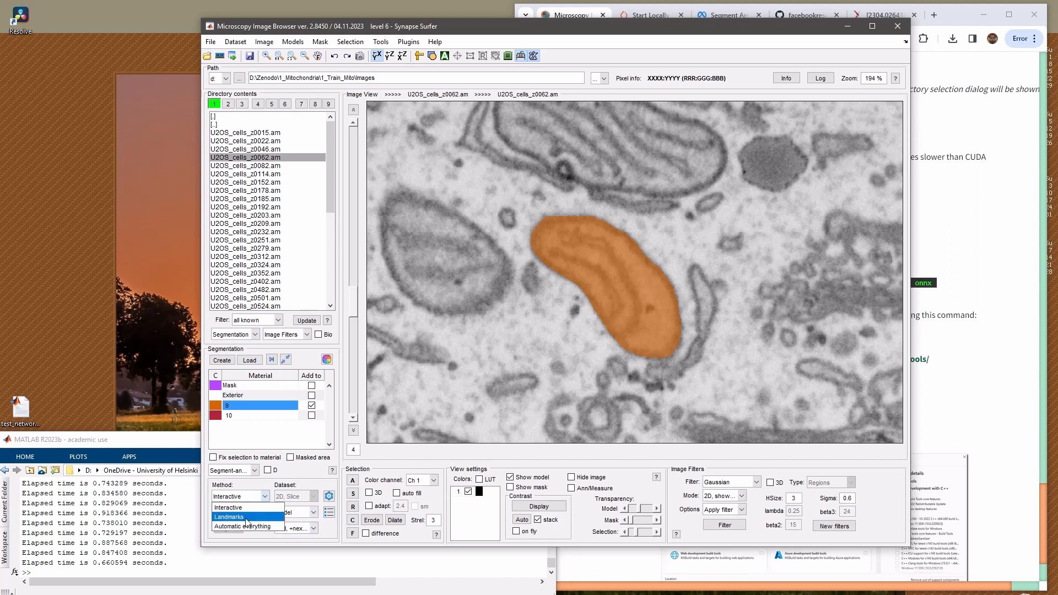
click(246, 519)
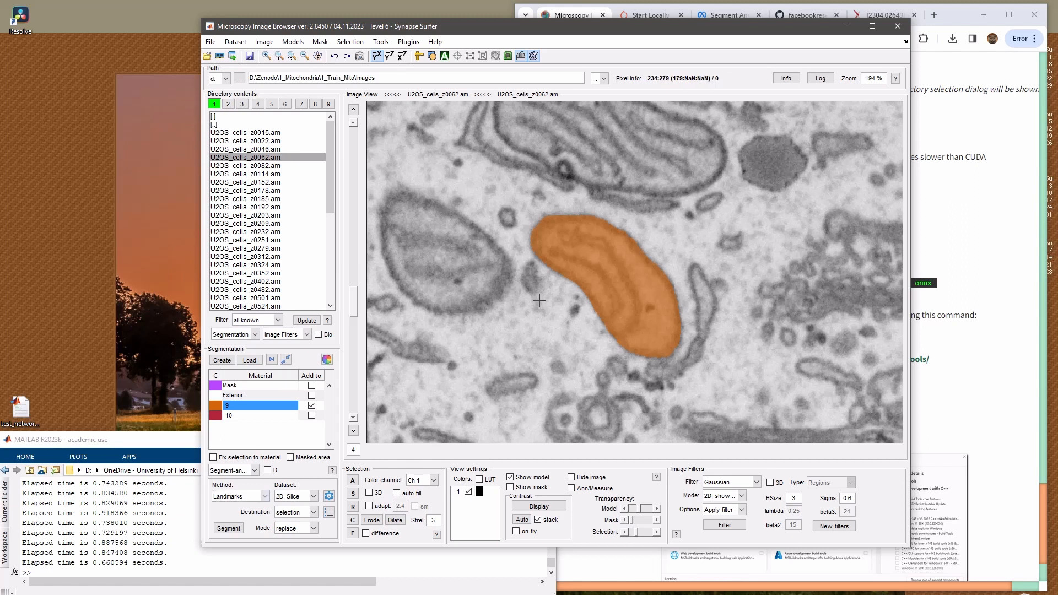
key(q)
scroll(636, 272, up, 1)
drag(655, 296, 553, 273)
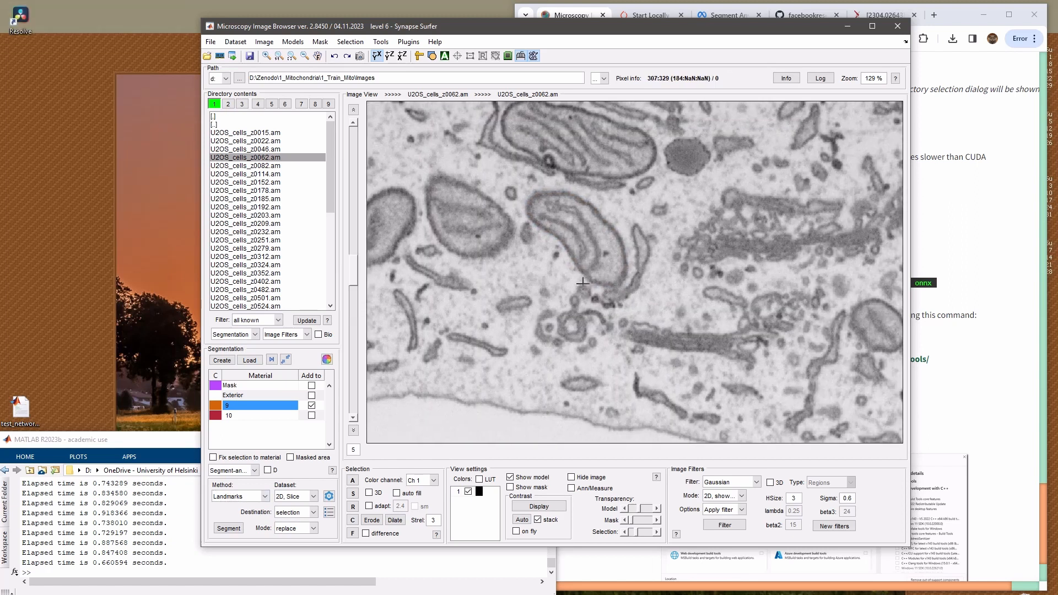
Open the Segmentation Tools help page and read the "How to use" instructions for the Segment-anything model, including the Landmarks mode
click(333, 471)
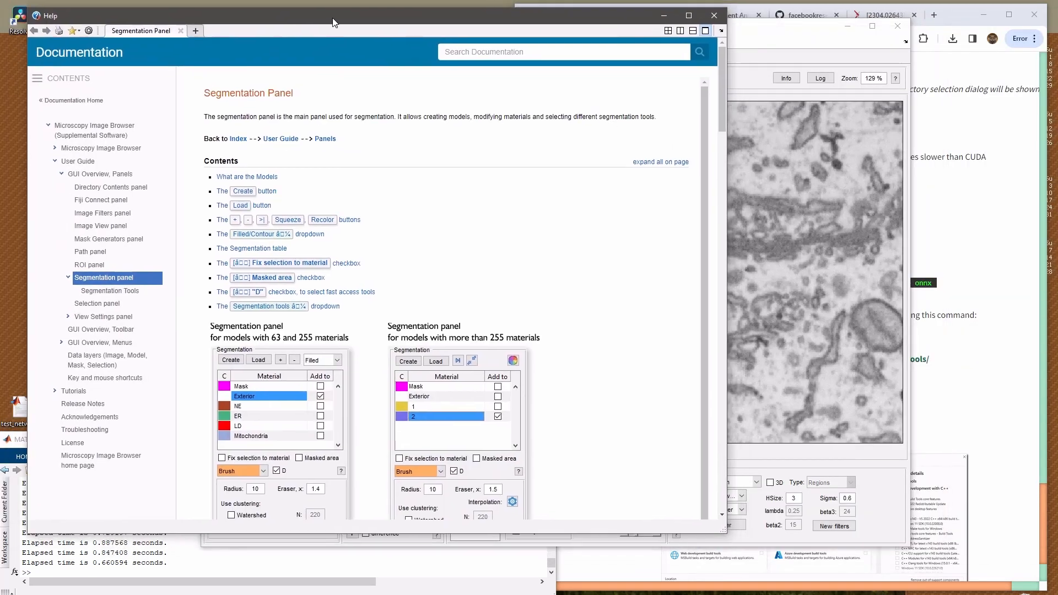
click(115, 292)
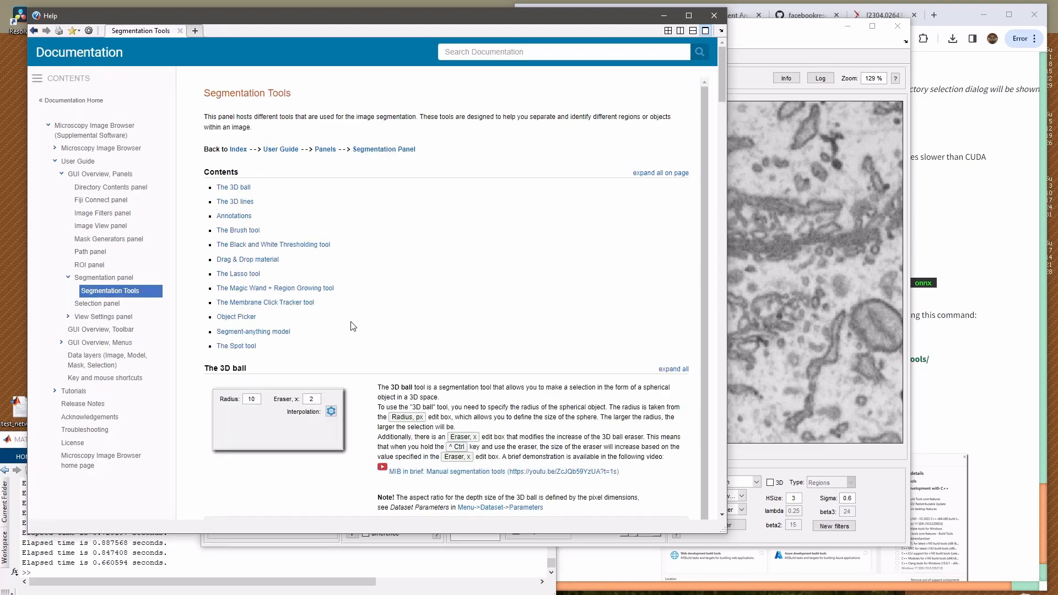
scroll(253, 338, down, 20)
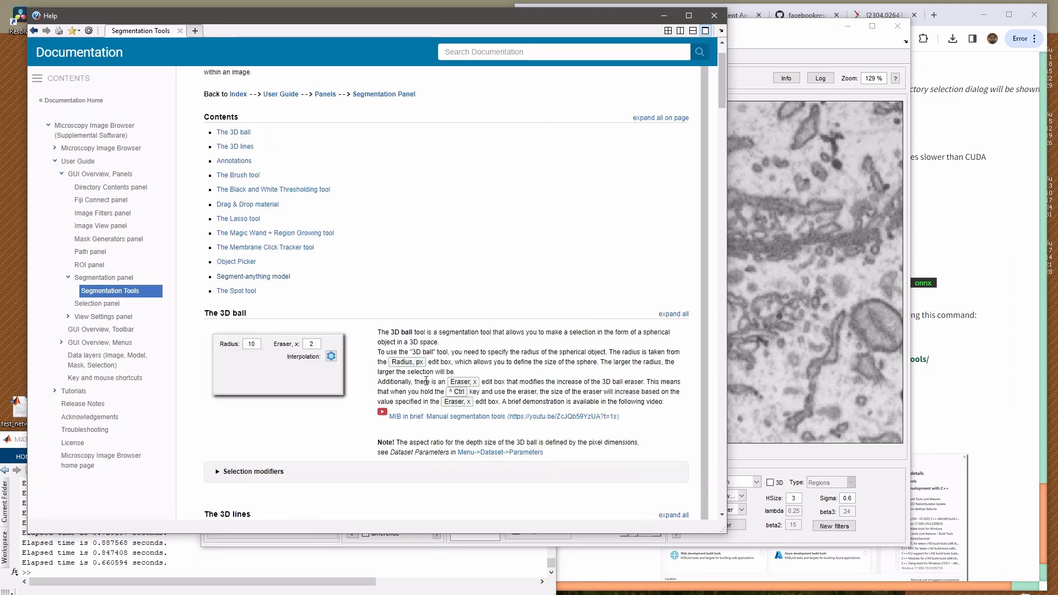
scroll(529, 371, down, 12)
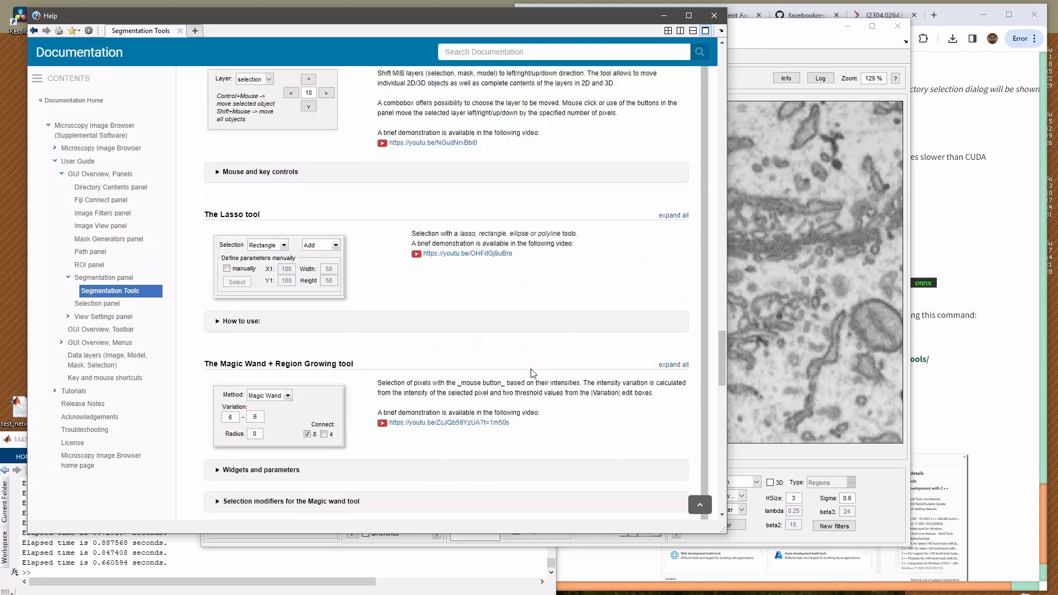
scroll(532, 369, down, 3)
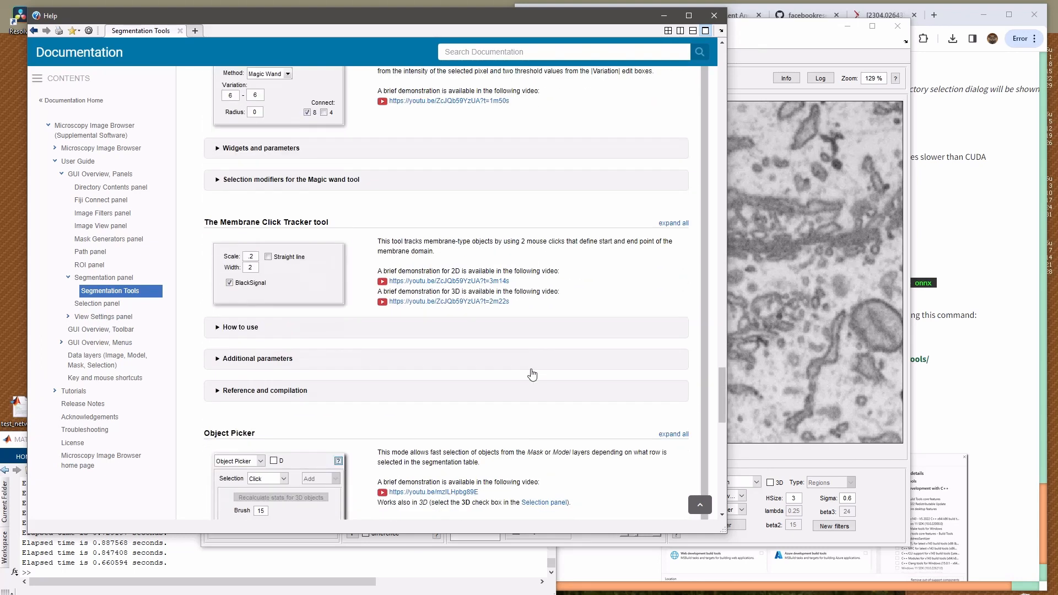
scroll(532, 375, down, 7)
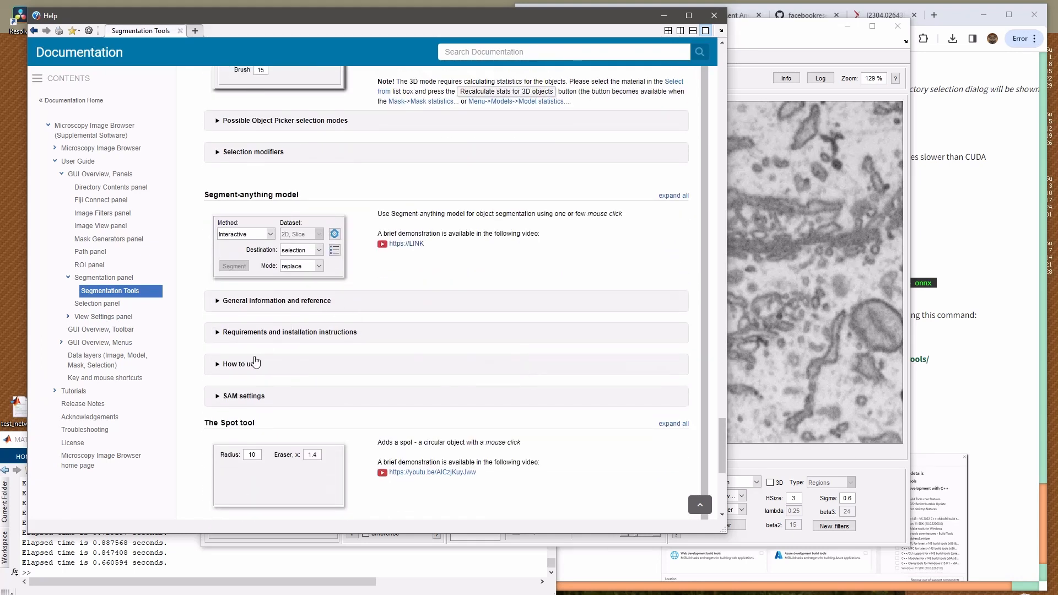
click(245, 365)
scroll(253, 320, down, 6)
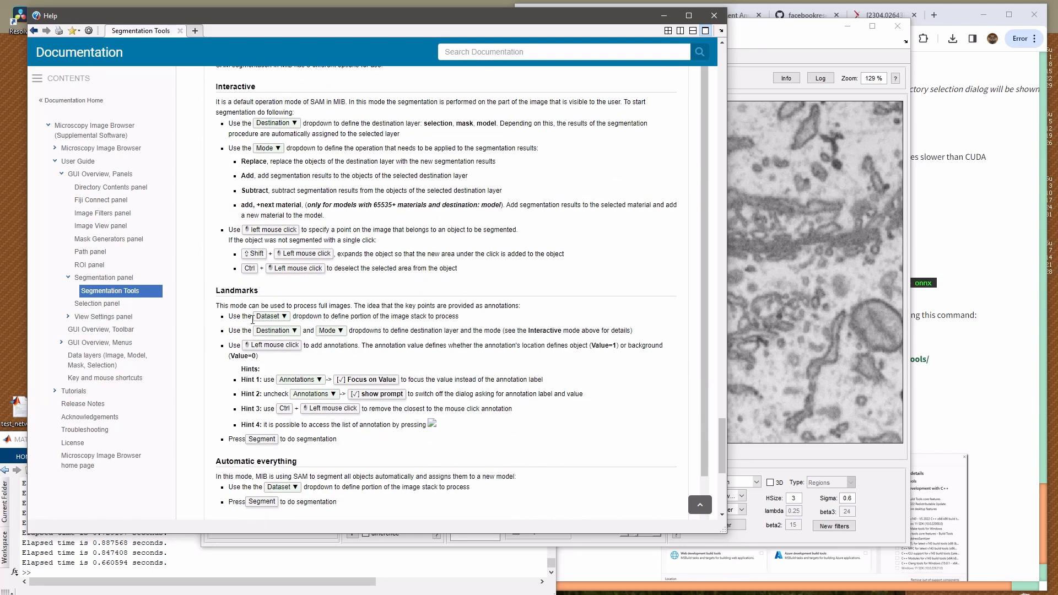
Bring the nucleus into view on slice 1 and open the list of annotations beside the image
scroll(253, 320, down, 2)
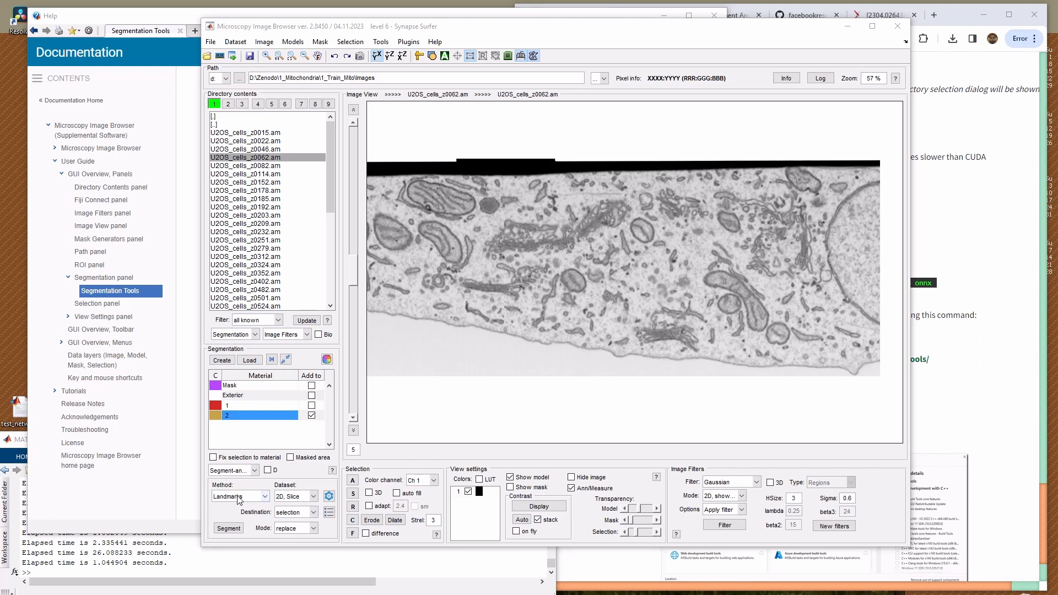
click(846, 244)
drag(846, 244, 799, 253)
key(w)
key(w)
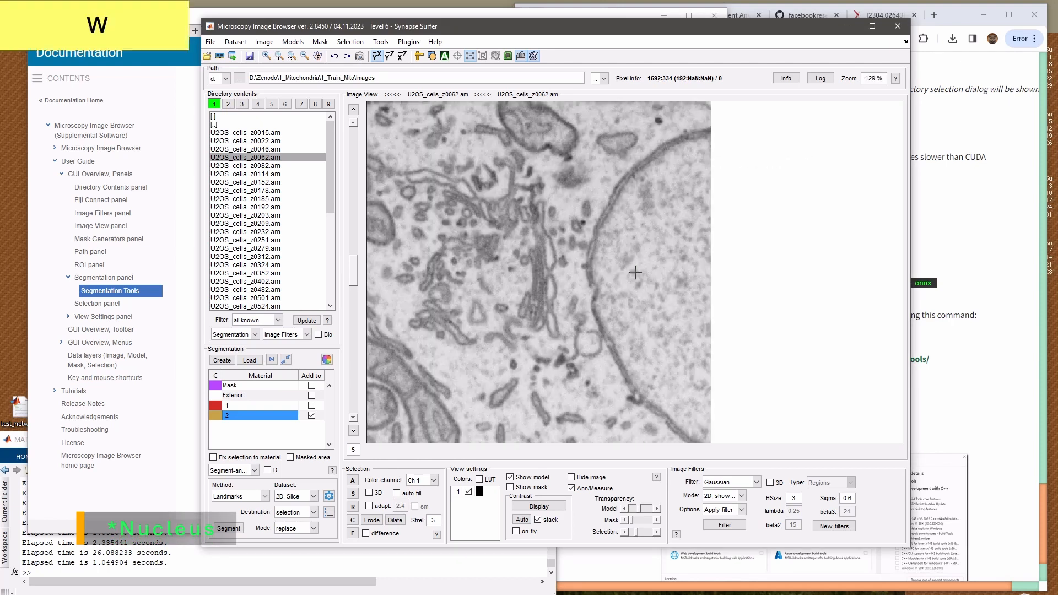
key(q)
scroll(641, 277, up, 4)
scroll(641, 276, down, 8)
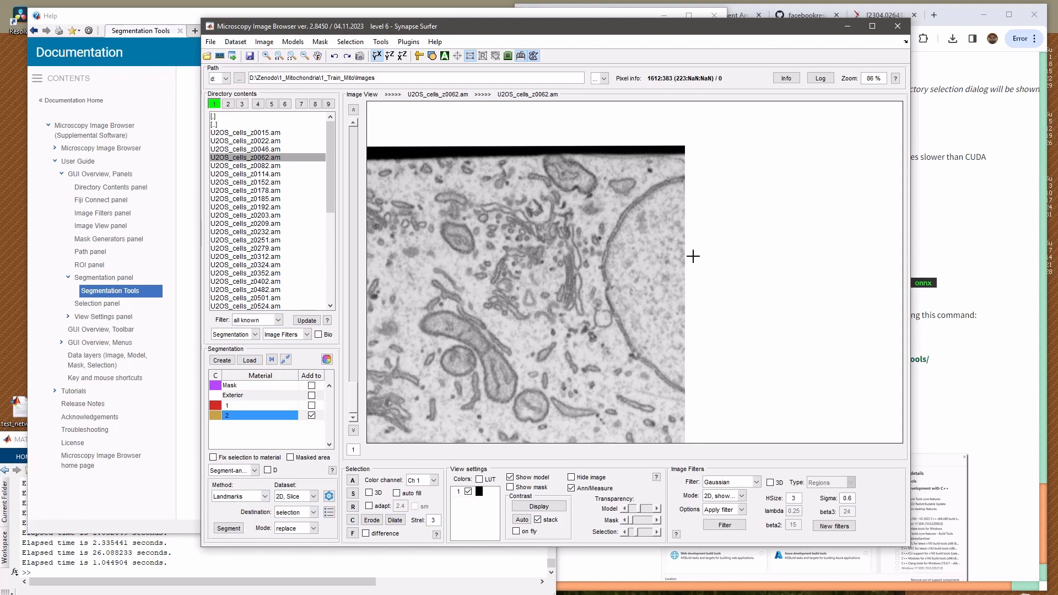
click(244, 498)
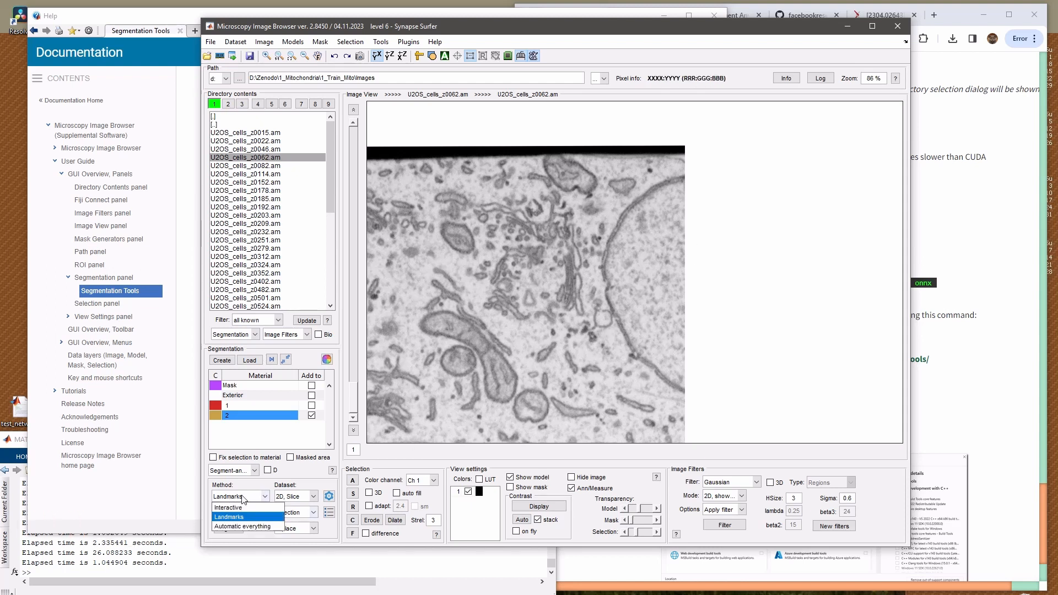
click(327, 514)
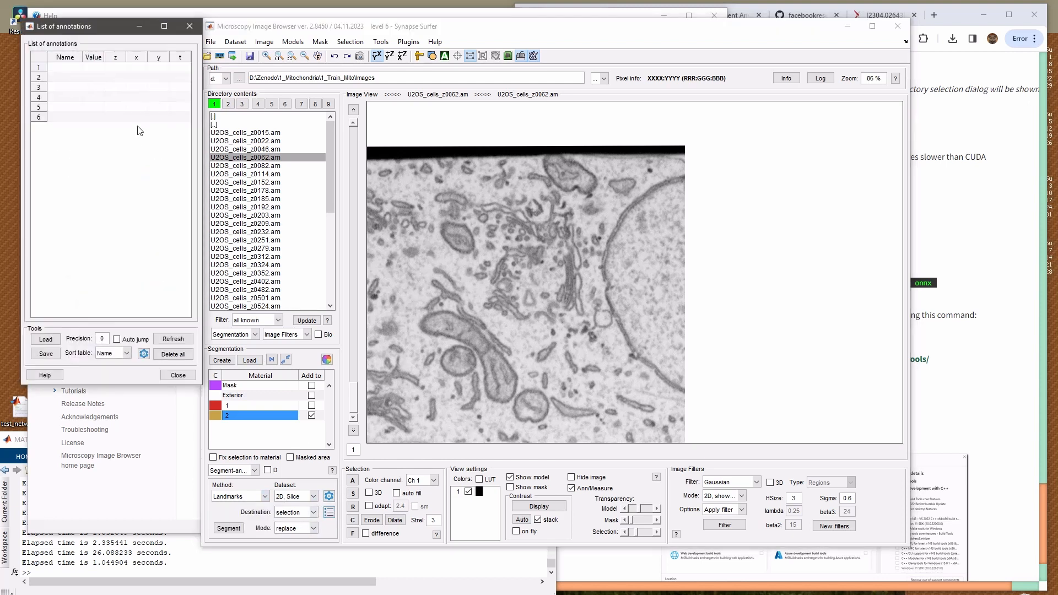
drag(73, 27, 68, 23)
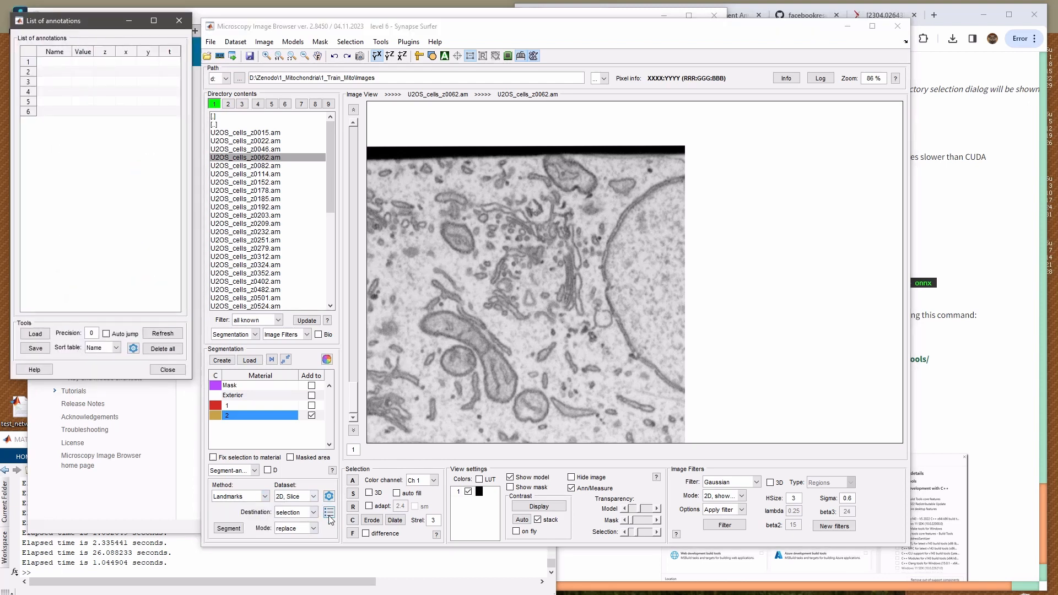
Look at the options of the Annotations tool and return to the Segment-anything model tool
click(236, 472)
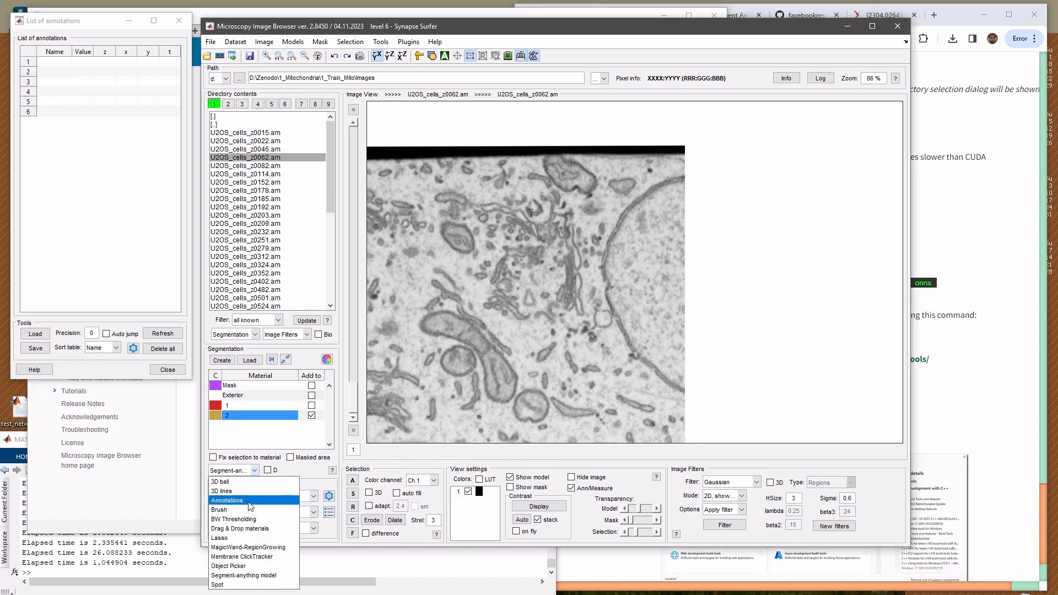
click(249, 502)
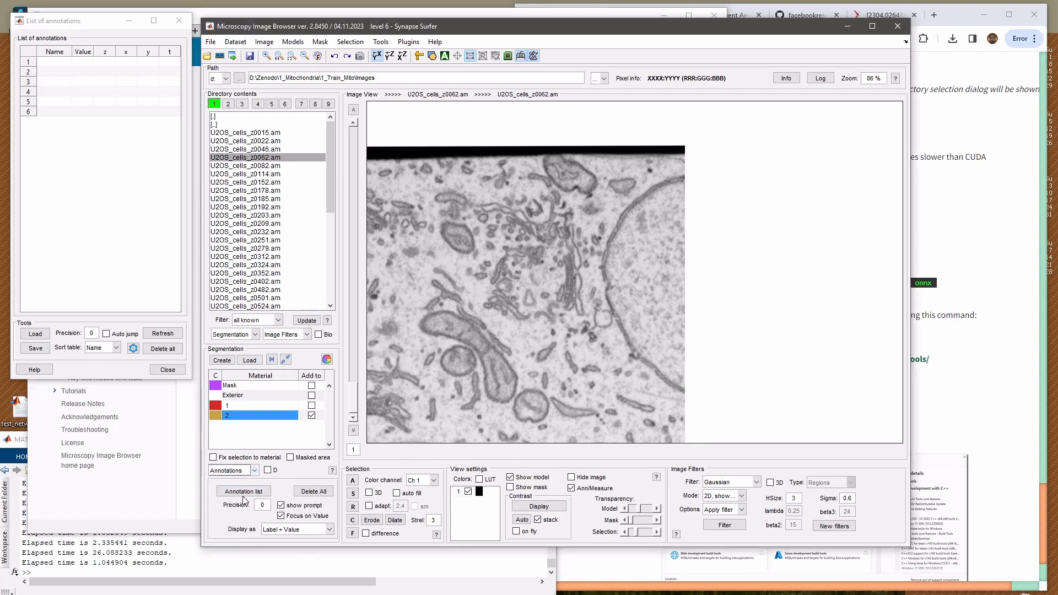
click(254, 470)
click(248, 573)
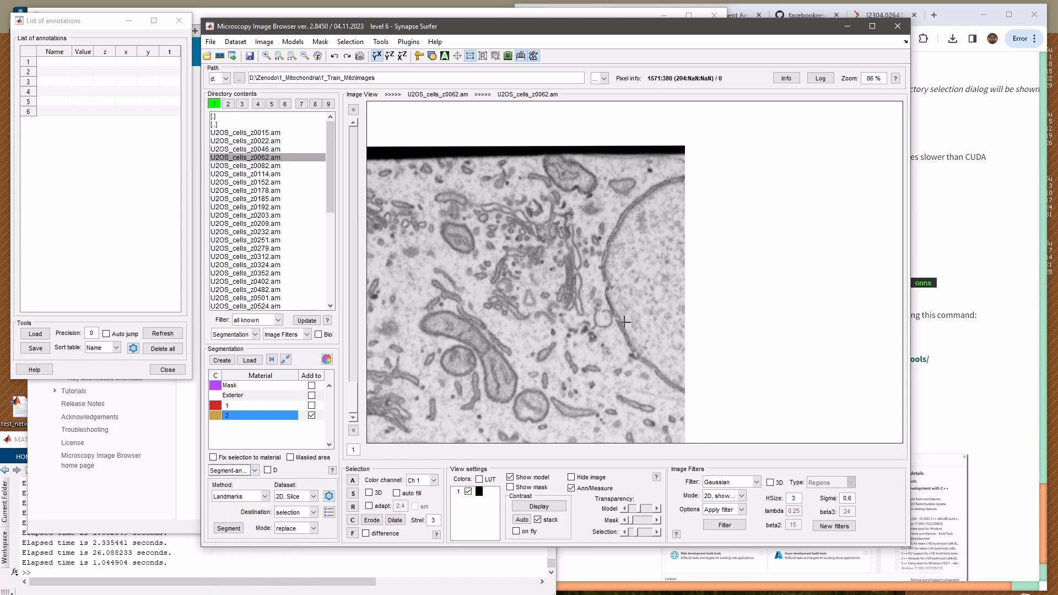
Add object annotations with value 1 inside the nucleus on slices 1 and 9
click(654, 279)
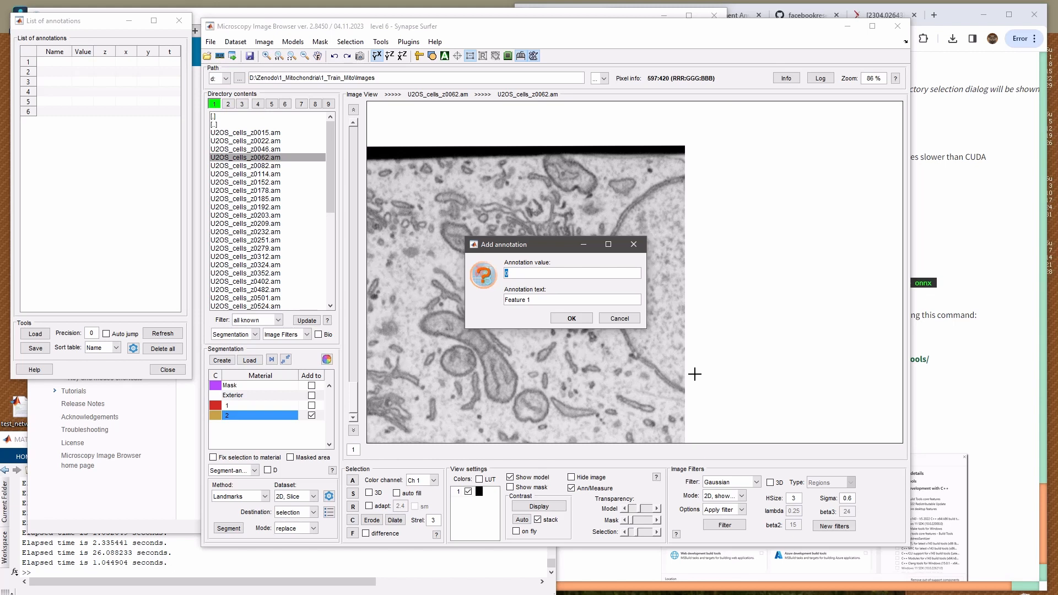
text(1)
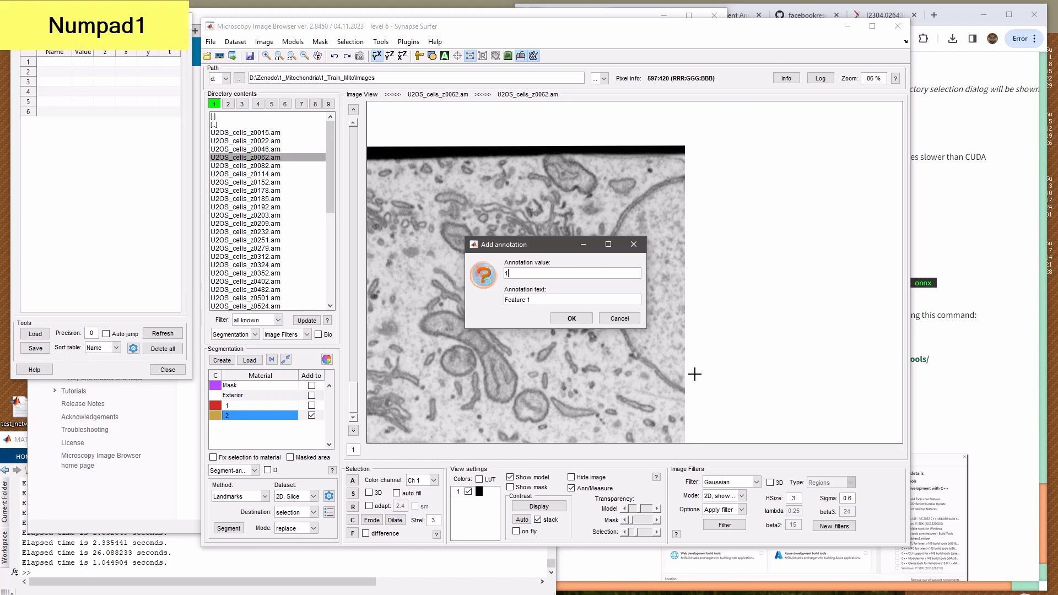
key(KP_Enter)
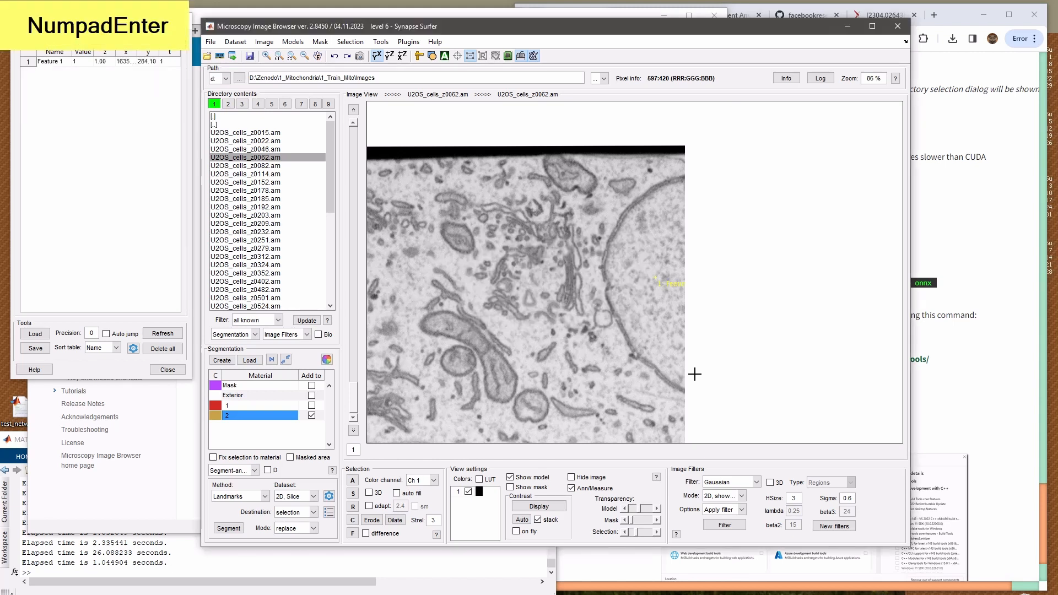
click(353, 109)
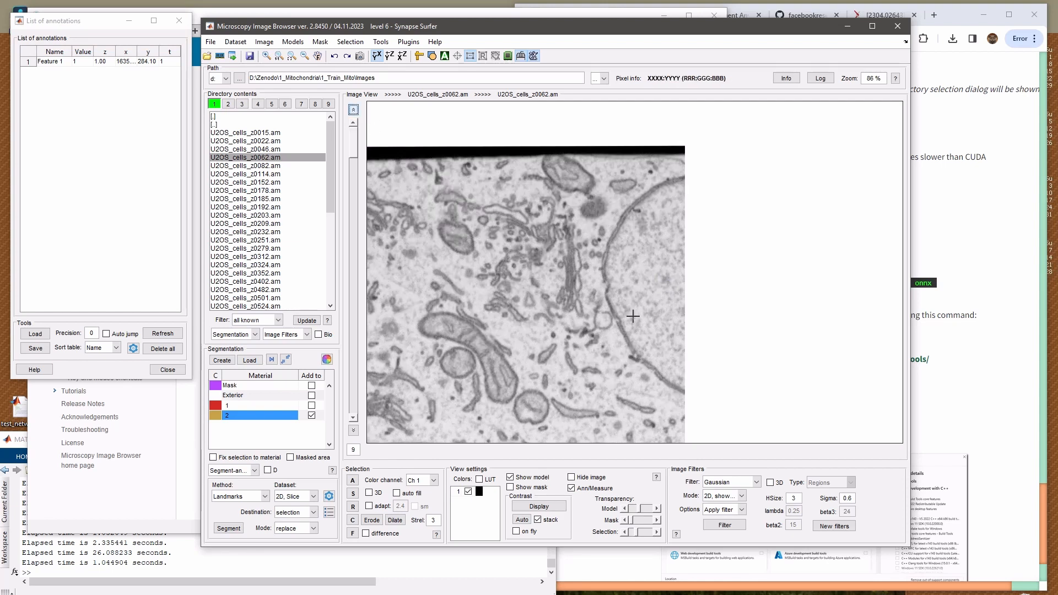
click(655, 286)
key(KP_Enter)
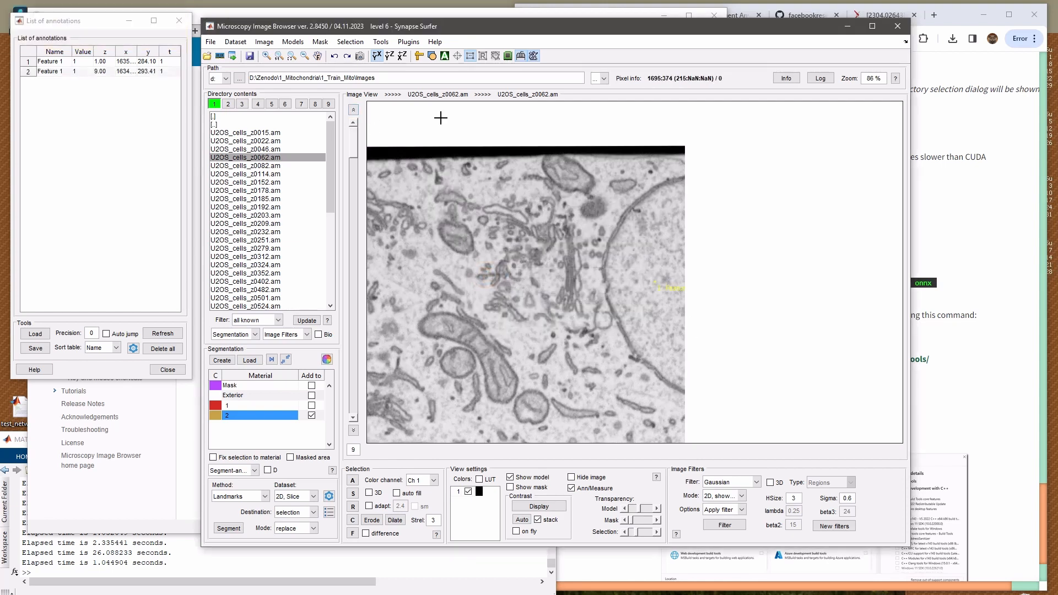
Interpolate between the two nucleus annotations and check the resulting points through the slices
drag(61, 64, 85, 84)
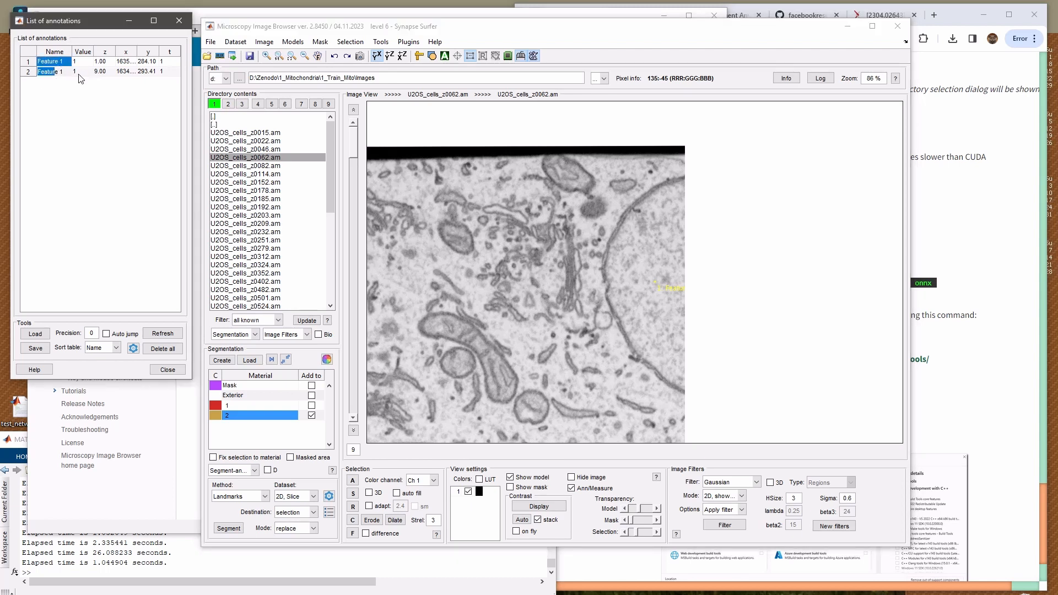
right_click(78, 75)
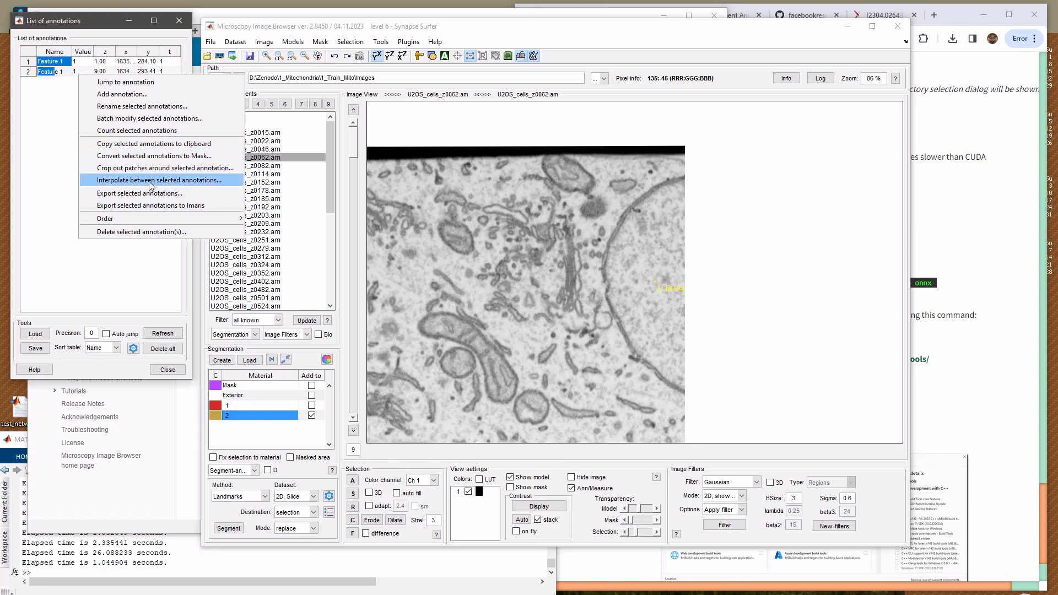
click(173, 184)
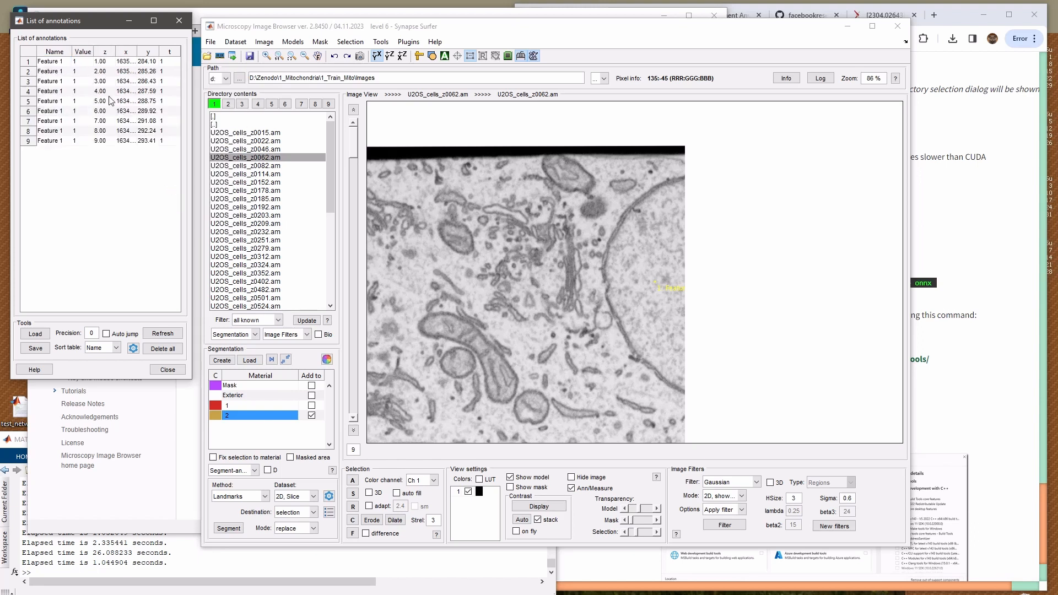
click(495, 302)
scroll(495, 301, down, 8)
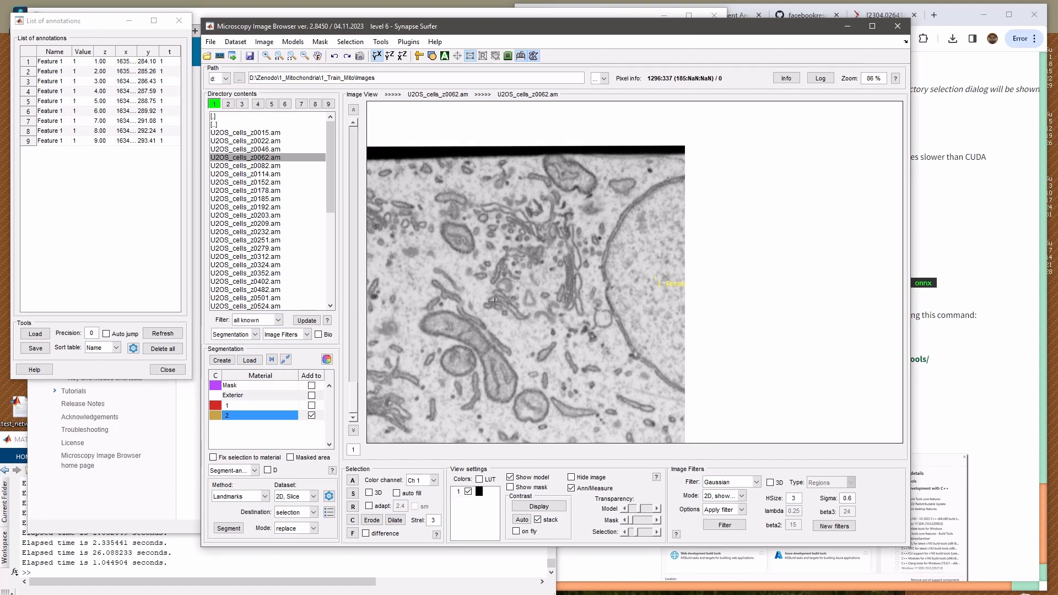
scroll(550, 286, up, 4)
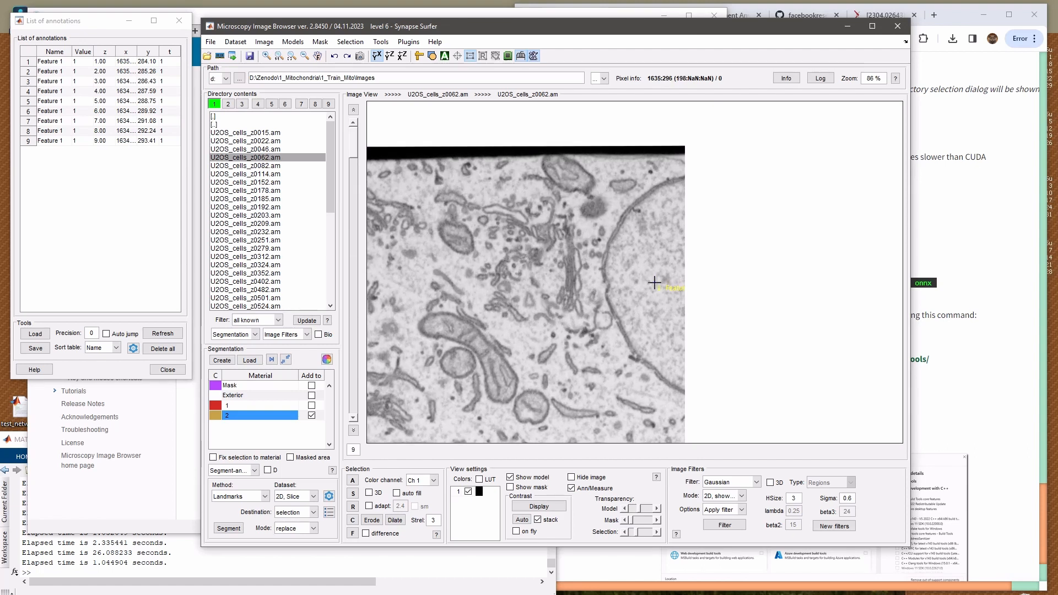
scroll(655, 287, down, 4)
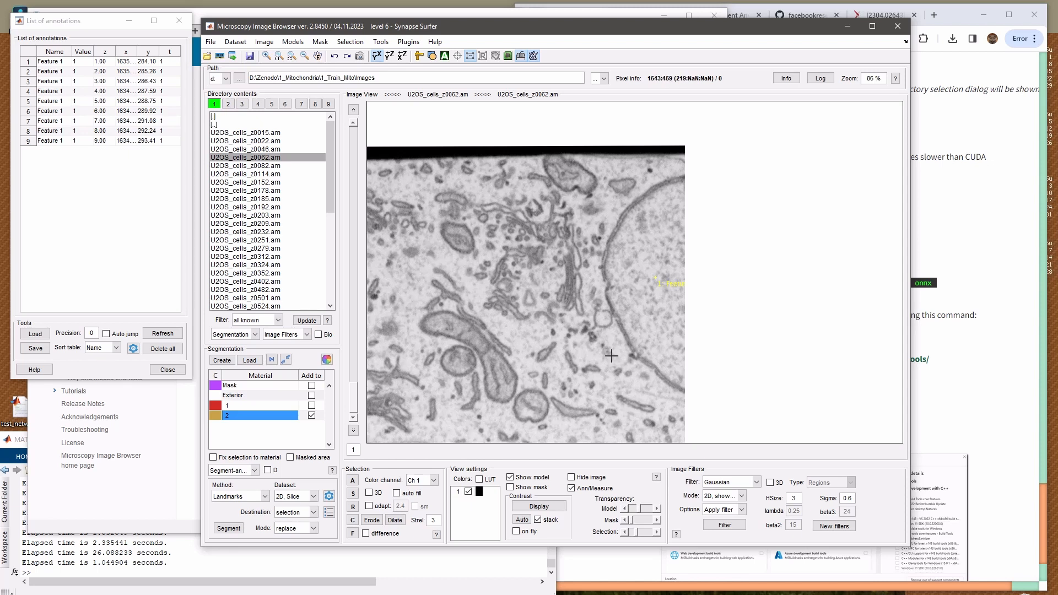
Add background annotations with value 0 in the cytoplasm just outside the nucleus on slices 1 and 9
click(641, 390)
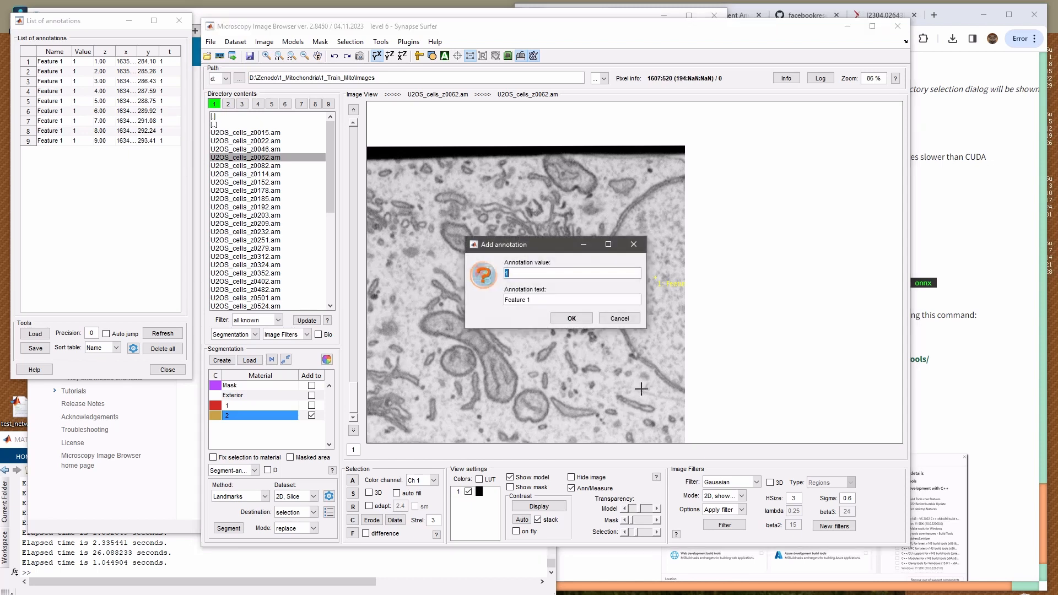
text(0)
key(KP_Enter)
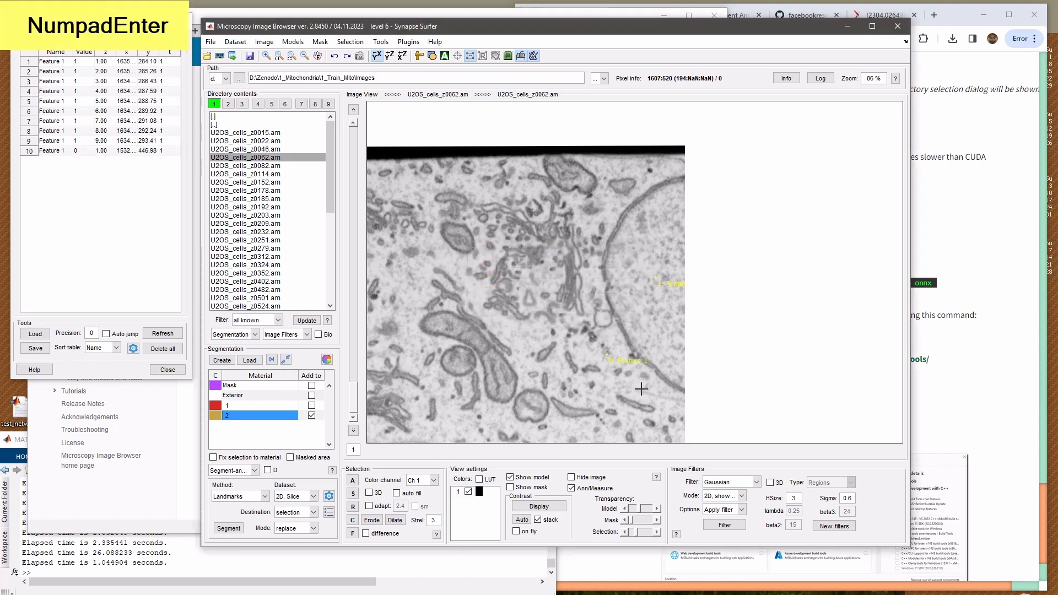
scroll(592, 334, down, 8)
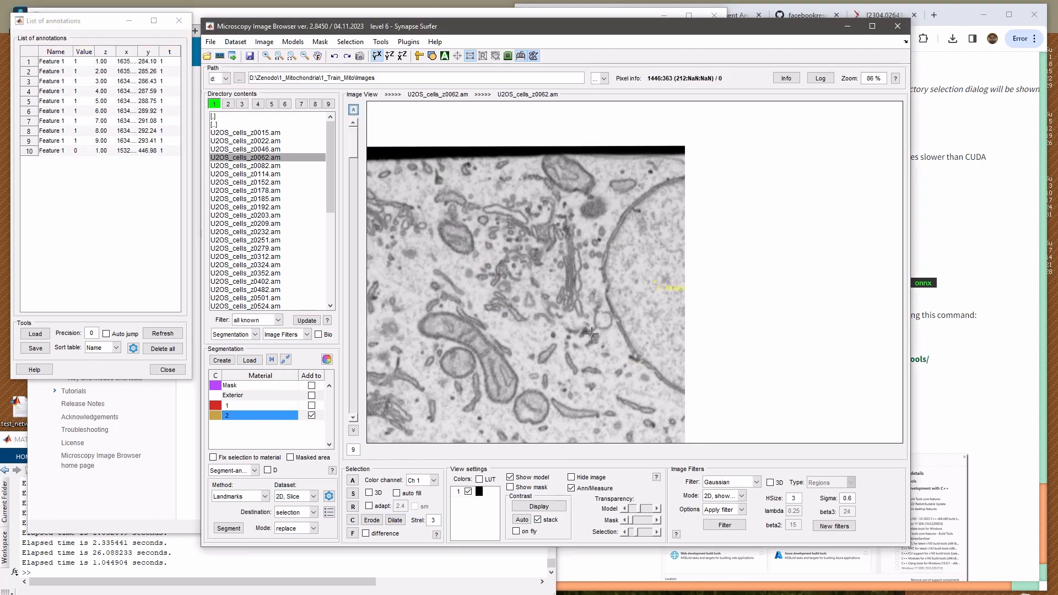
click(613, 346)
key(KP_Enter)
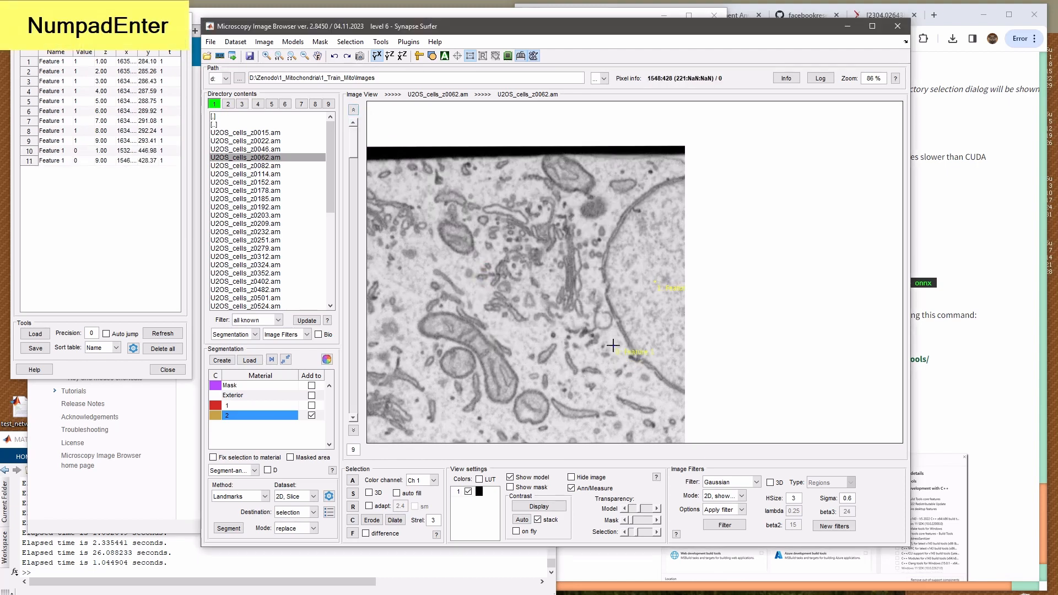
Interpolate between the two background annotations and check both sets of points through the slices
click(56, 153)
shift+click(60, 159)
right_click(82, 166)
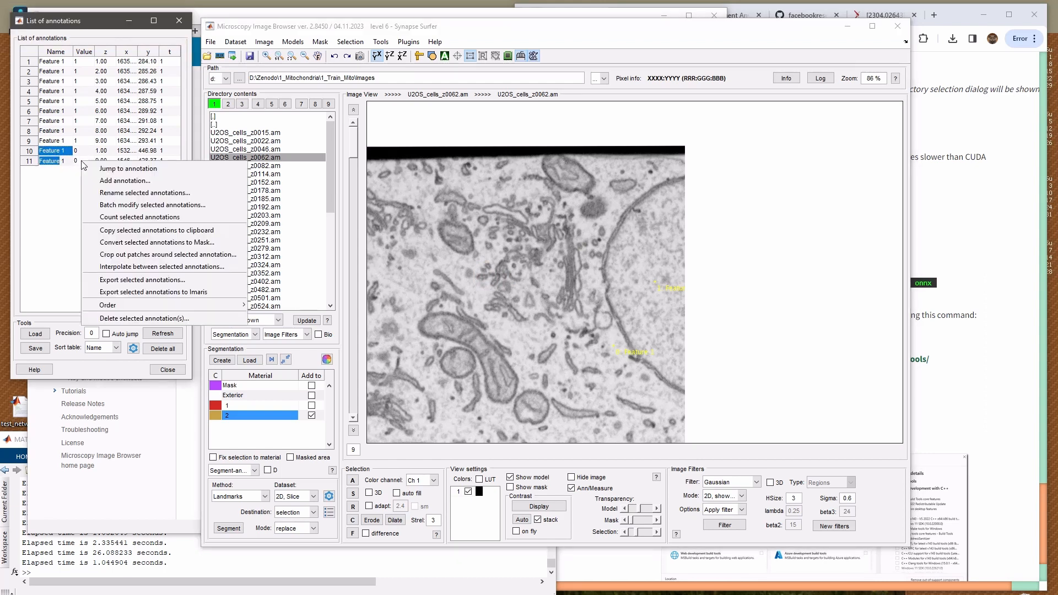
click(160, 269)
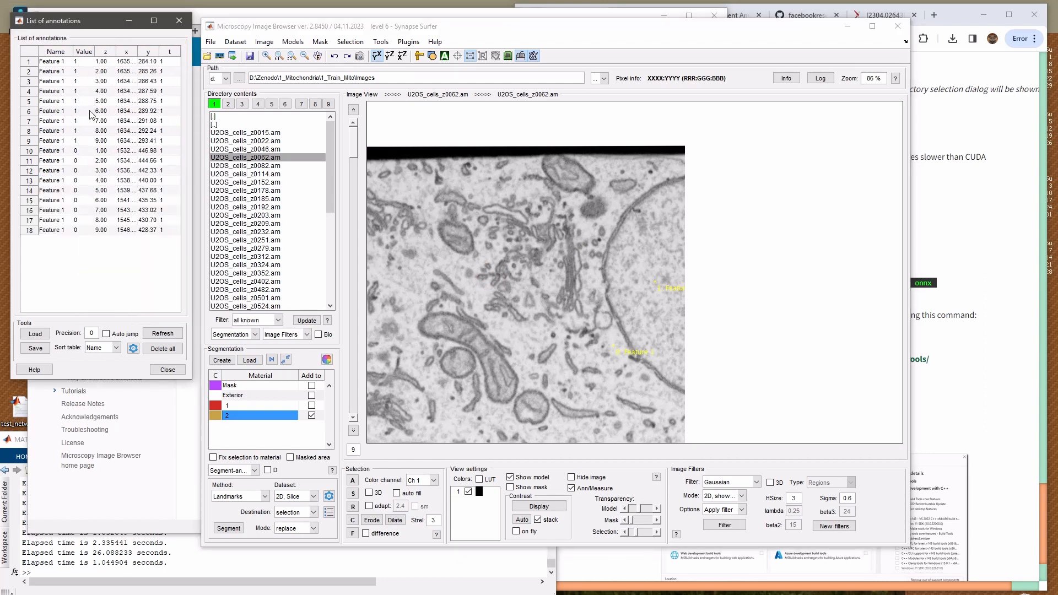
click(636, 354)
scroll(576, 342, down, 6)
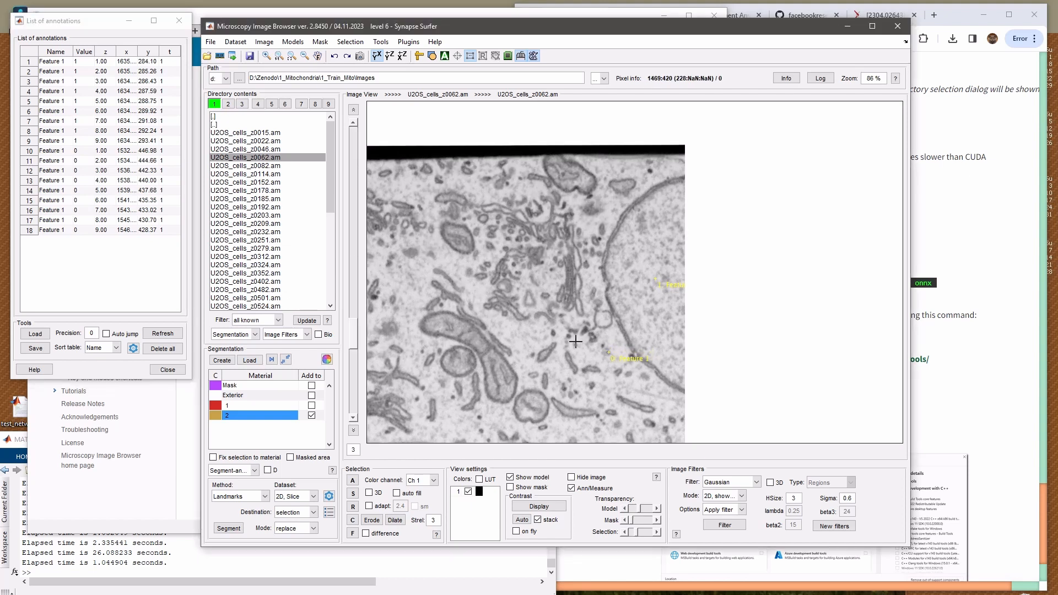
scroll(576, 342, down, 2)
scroll(576, 339, up, 2)
Set the dataset to 3D, Stack, segment the nucleus from the landmarks, and review the selection across the slices
click(280, 499)
click(289, 513)
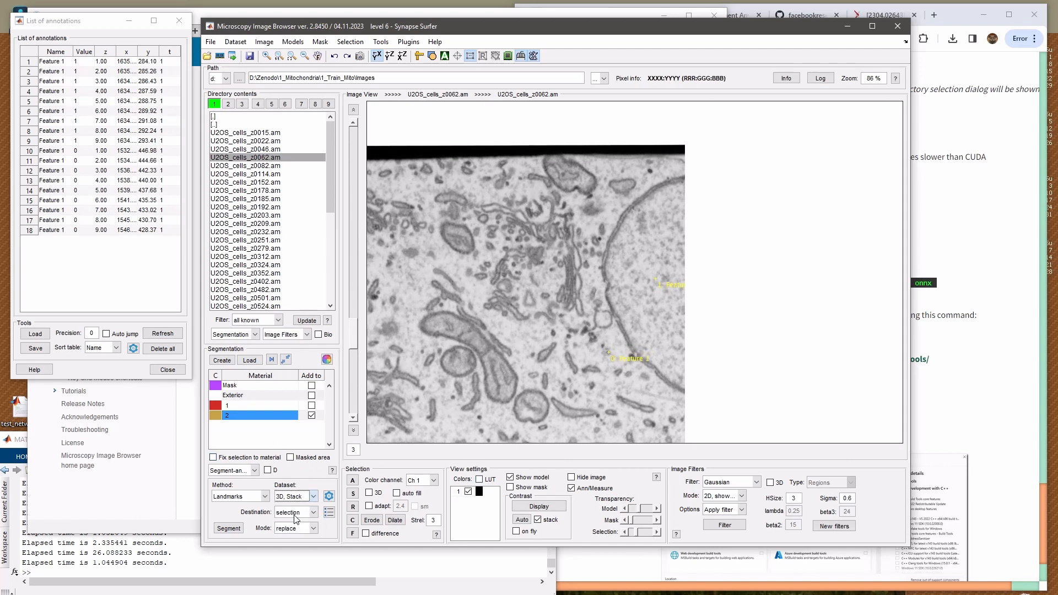
click(229, 529)
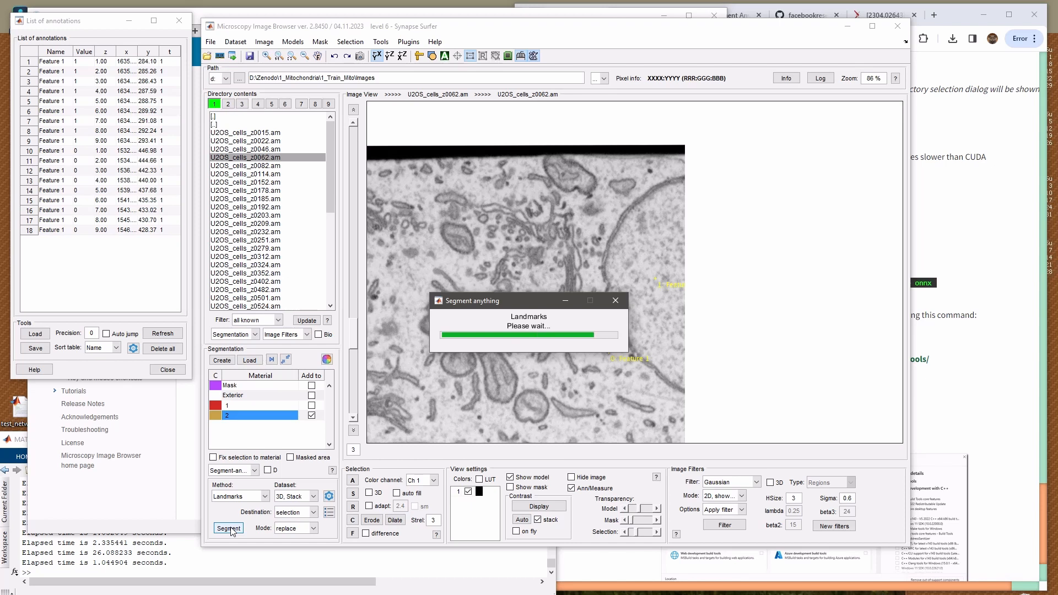
scroll(514, 312, up, 1)
scroll(549, 302, up, 1)
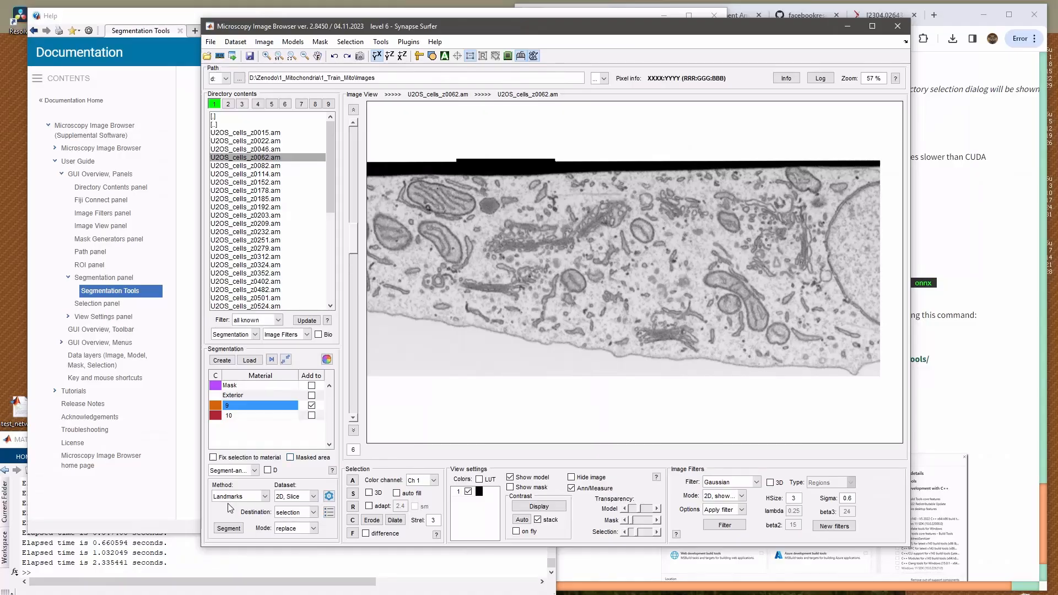
Segment all objects on slice 6 with the Automatic everything method, and set the dataset to 3D, Stack
click(230, 497)
click(238, 528)
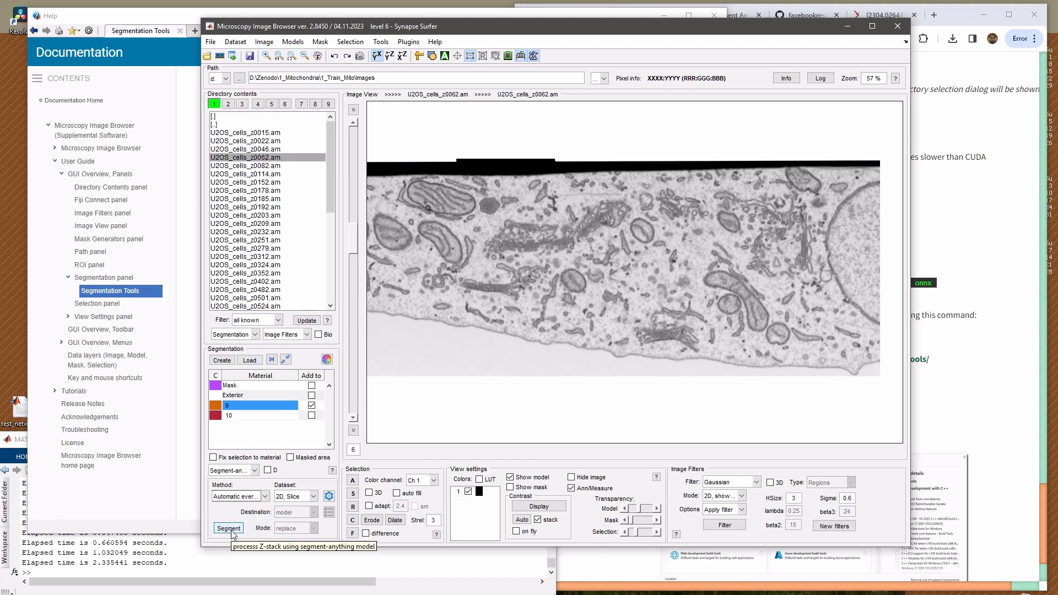
click(229, 530)
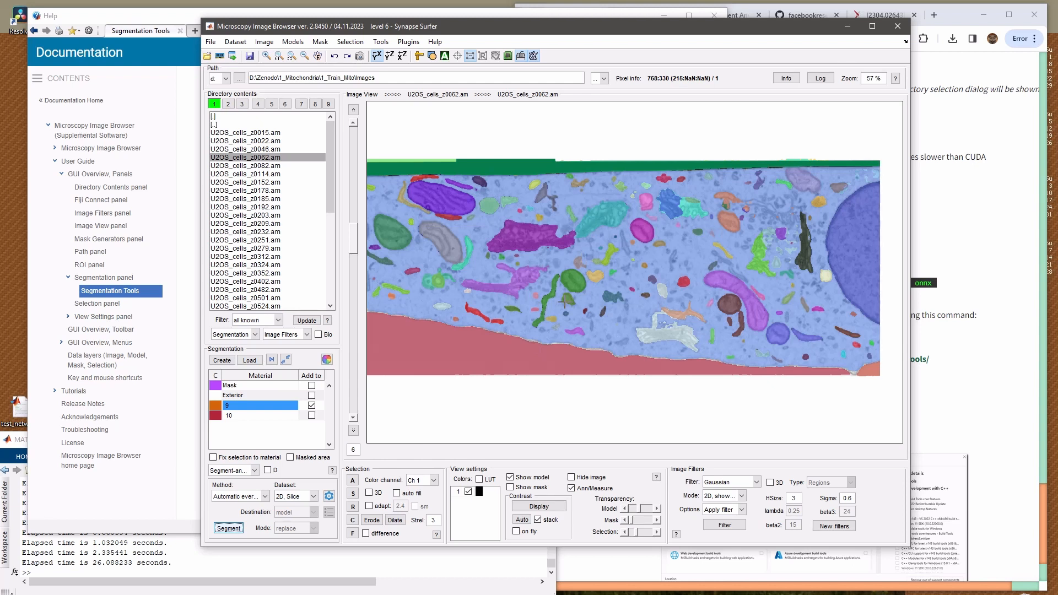
click(300, 496)
click(298, 517)
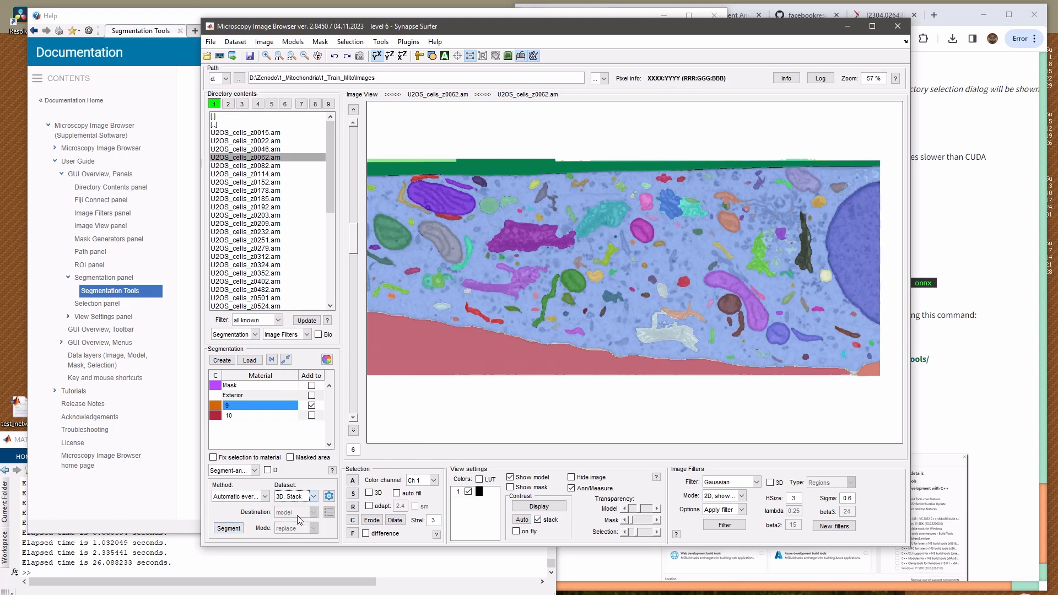